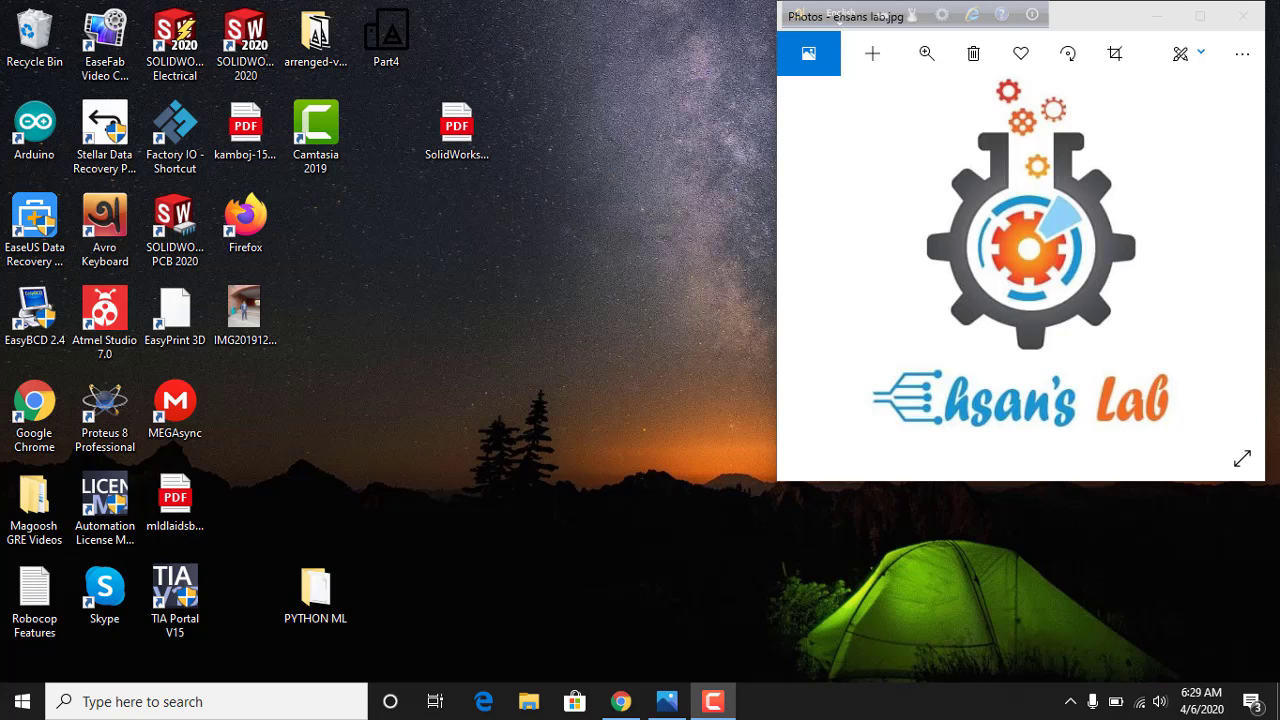
Bring the online class's Google Classroom stream to the front, scrolled back to its banner
click(621, 701)
scroll(700, 613, down, 1)
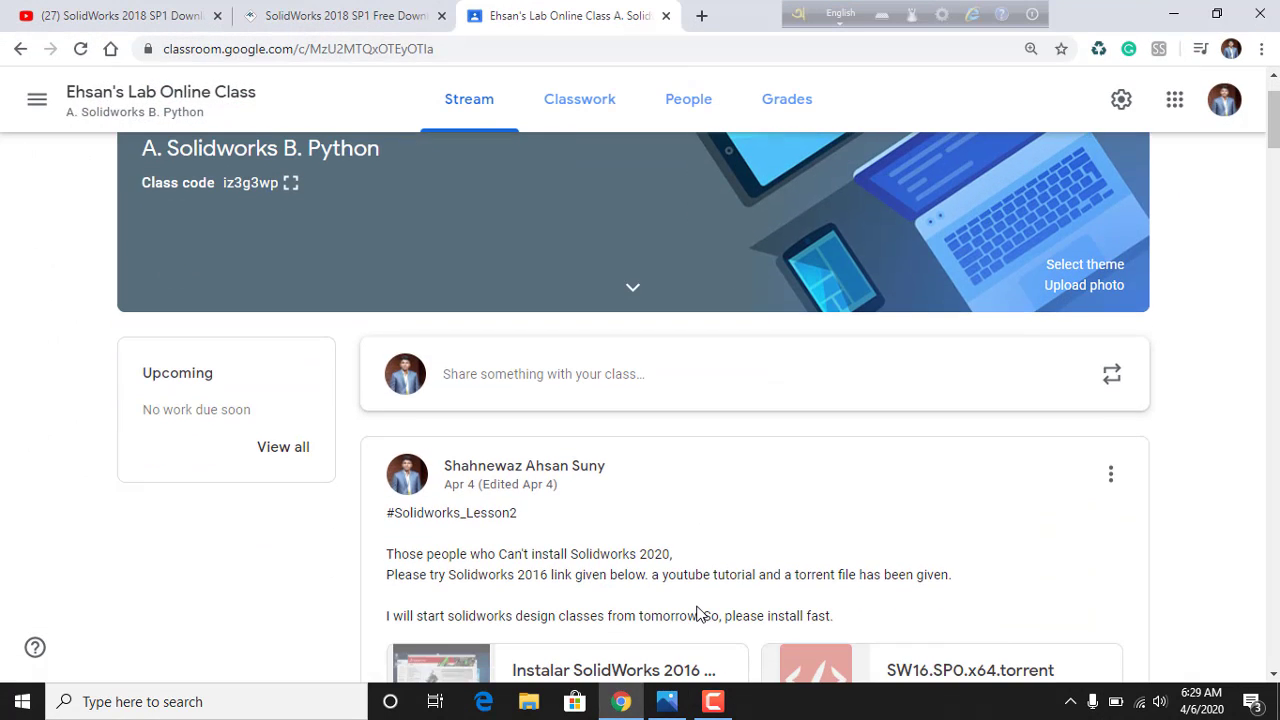
scroll(700, 613, up, 1)
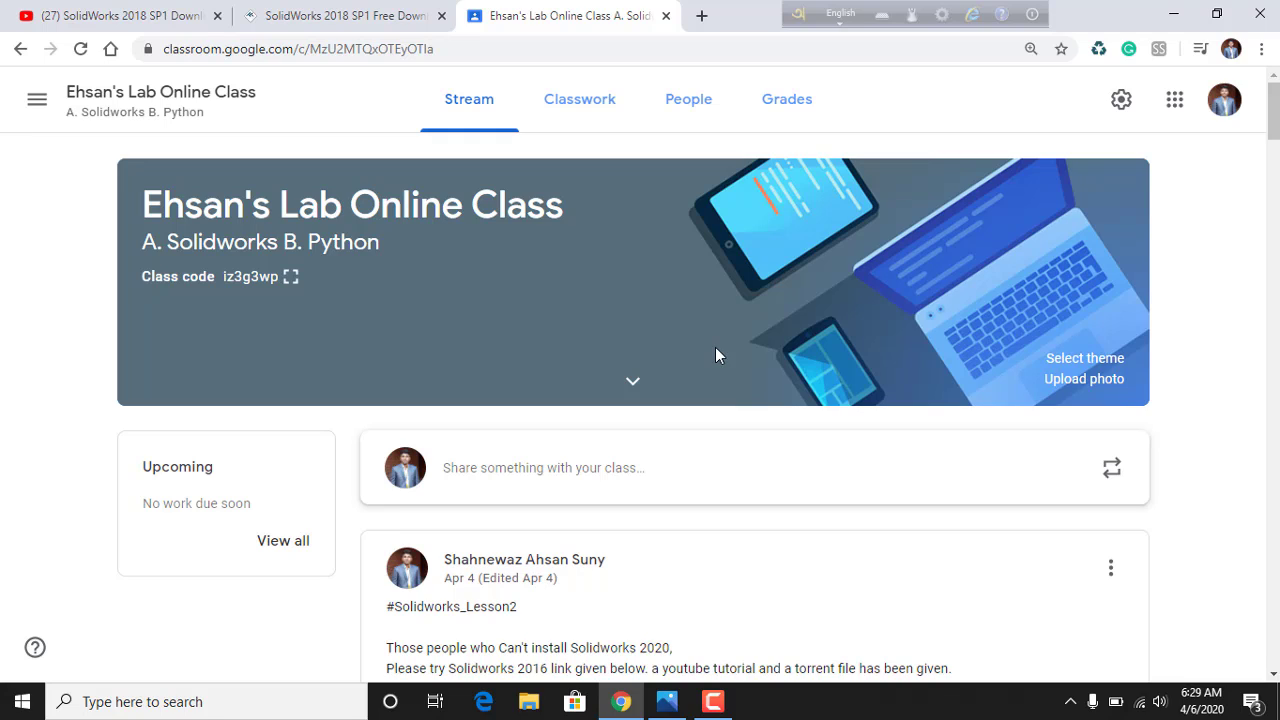
Look over the SolidWorks 2018 SP1 installation video page, then minimize the browser
click(95, 16)
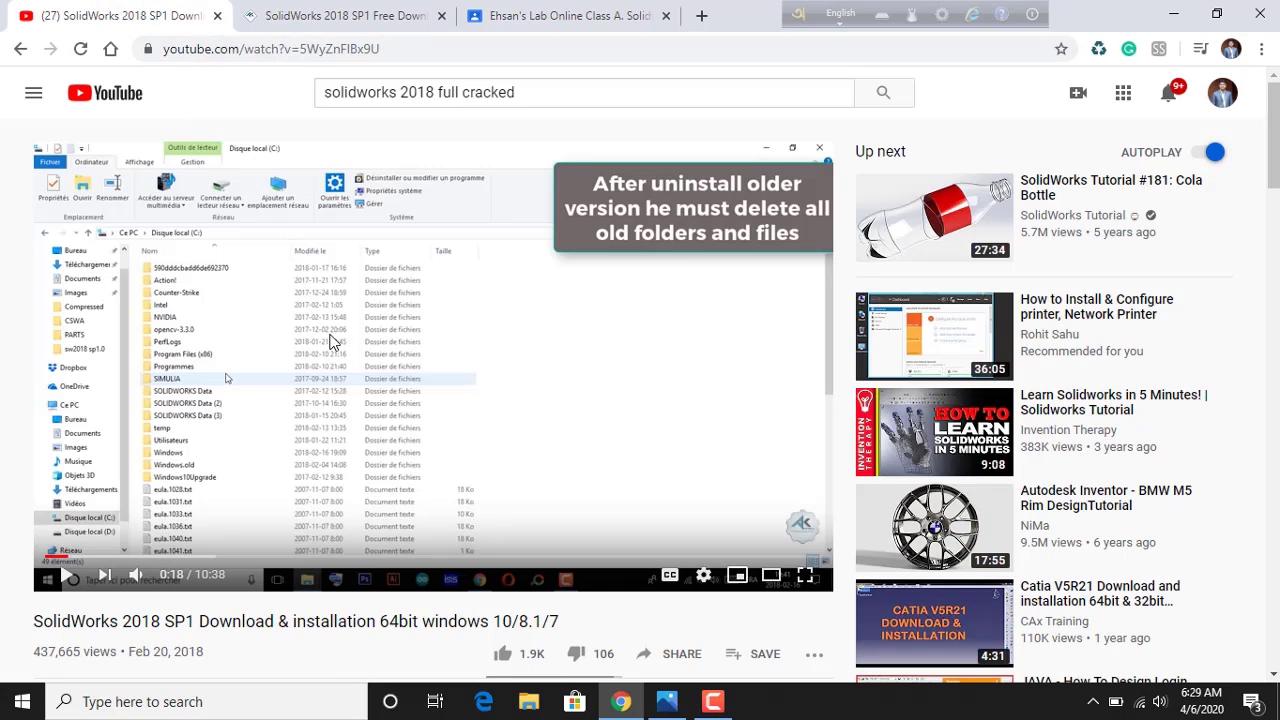
scroll(363, 383, down, 1)
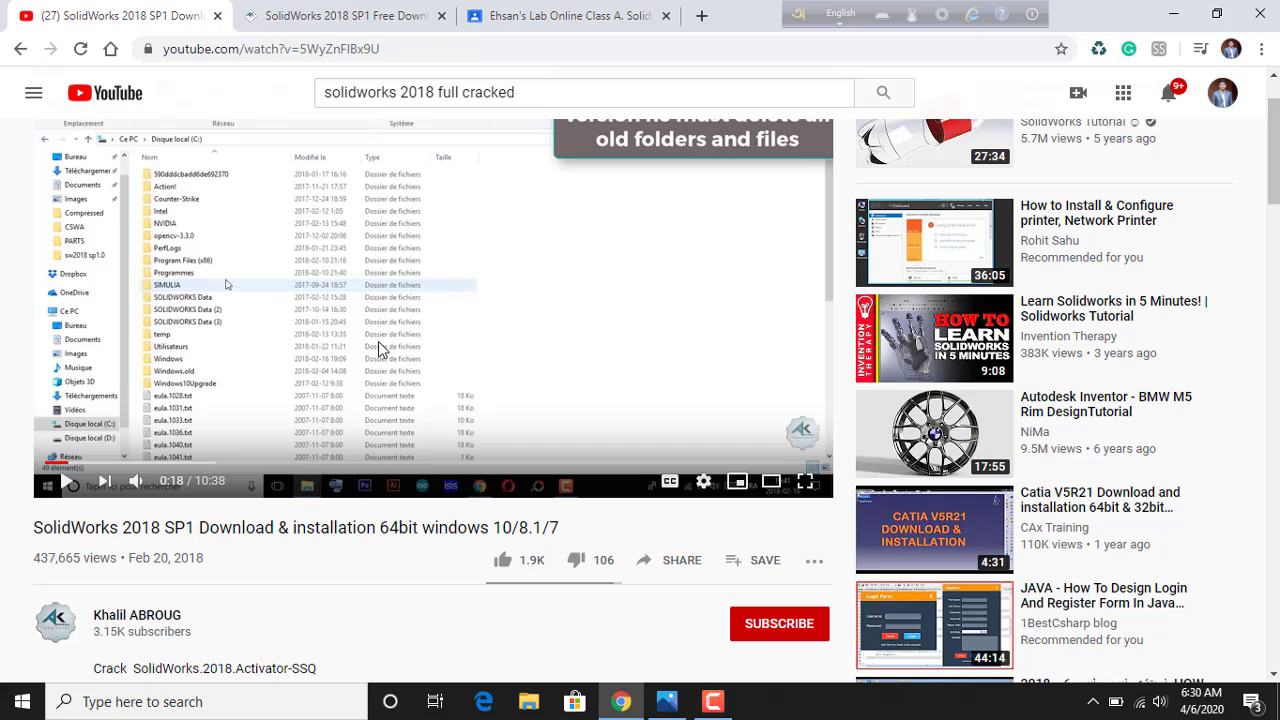
scroll(378, 341, up, 1)
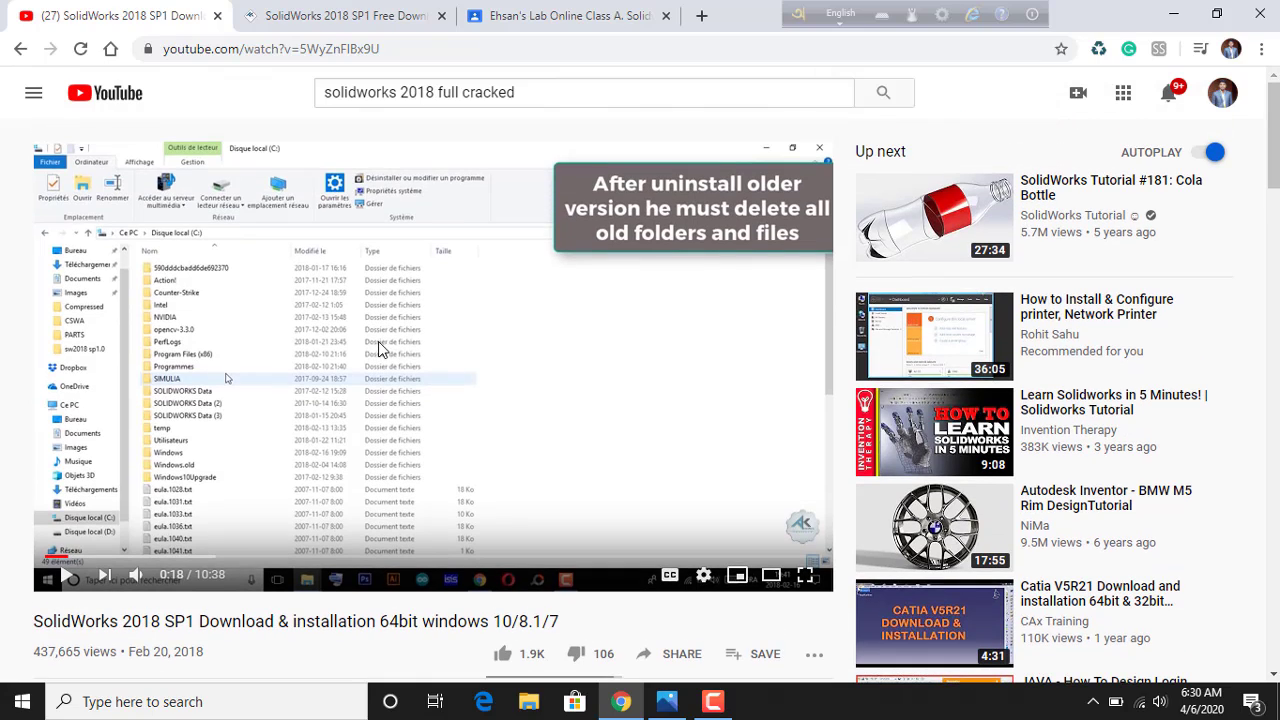
click(1168, 14)
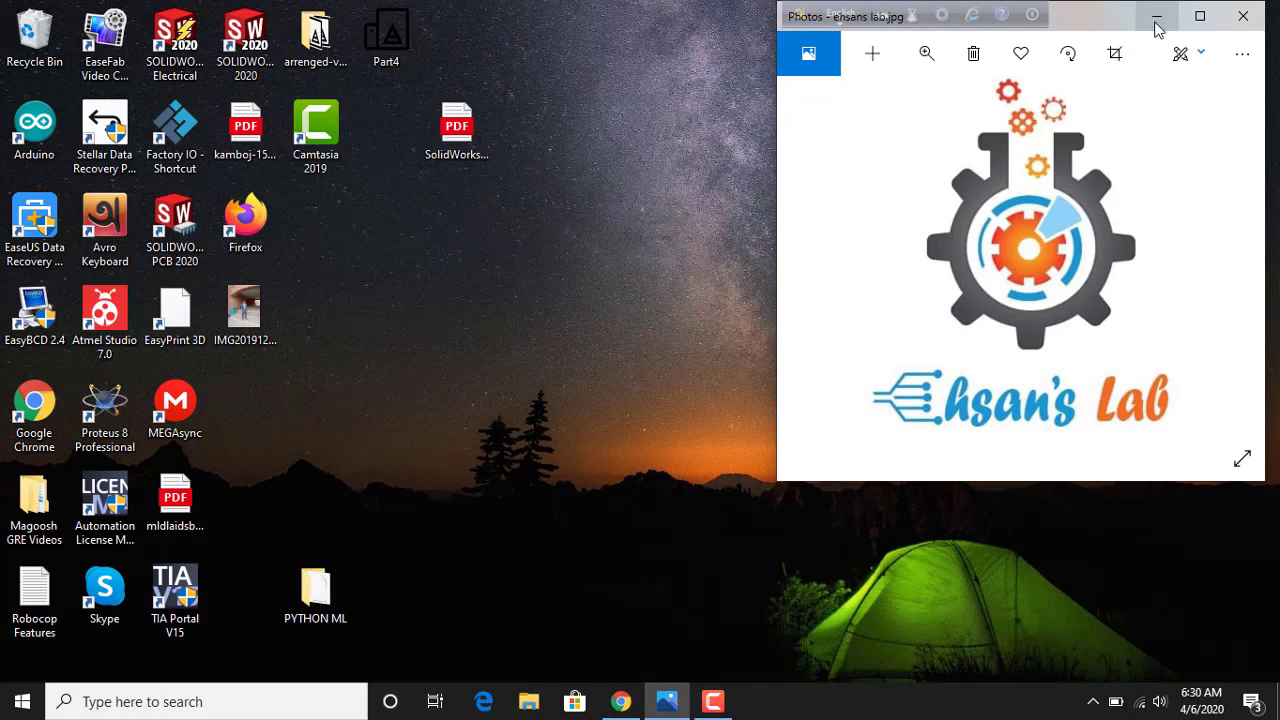
Launch SOLIDWORKS 2020 from its desktop shortcut and let the Welcome window load
click(241, 39)
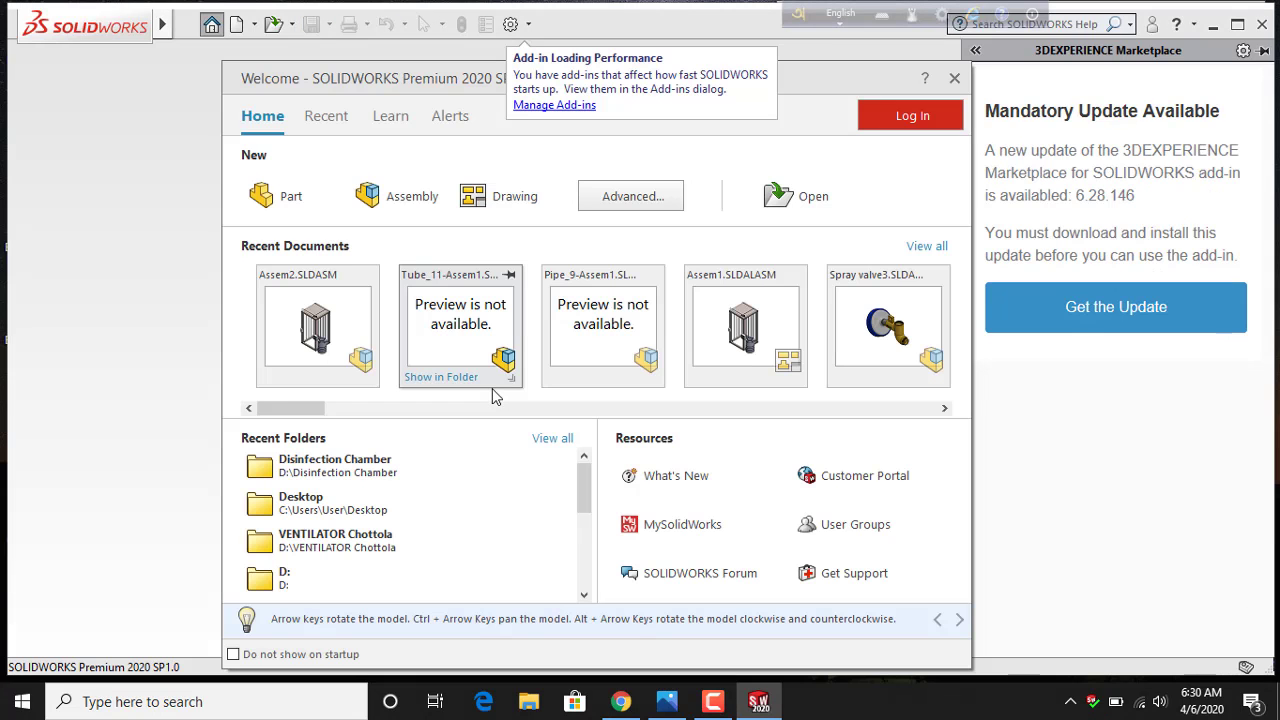
Close the Welcome window and glance at the main menu bar
click(954, 78)
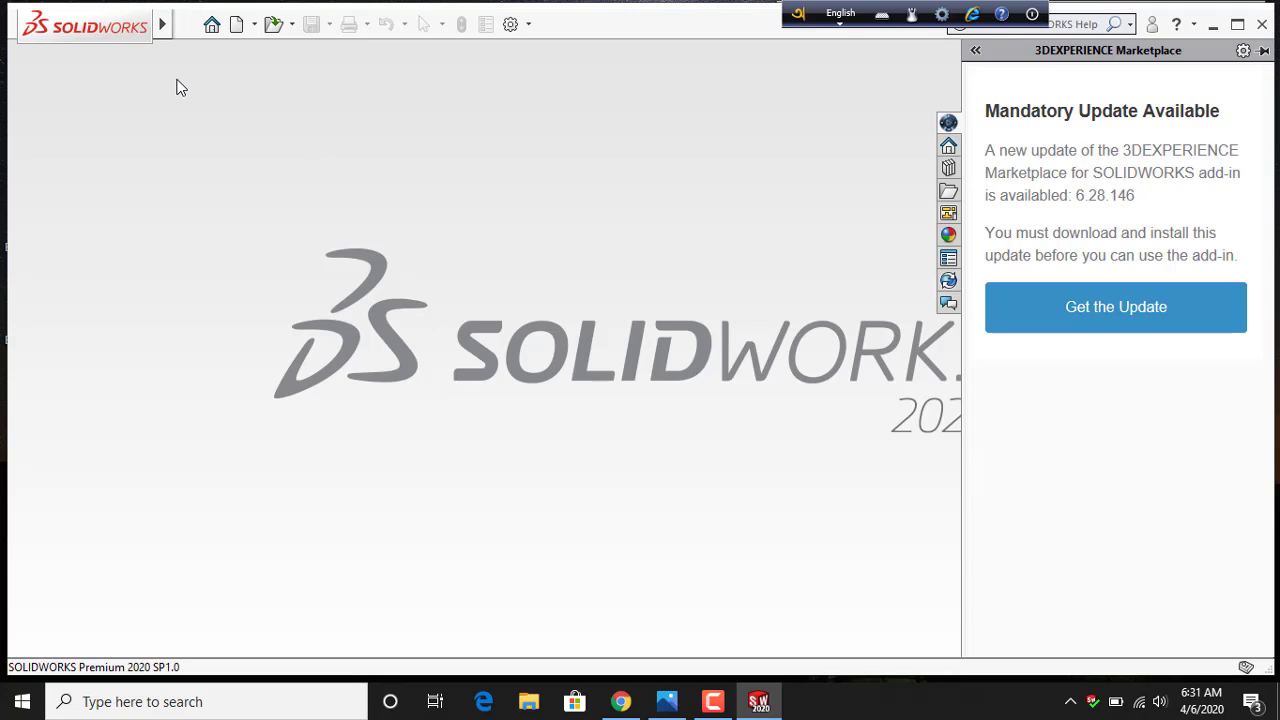
mouse_move(85, 24)
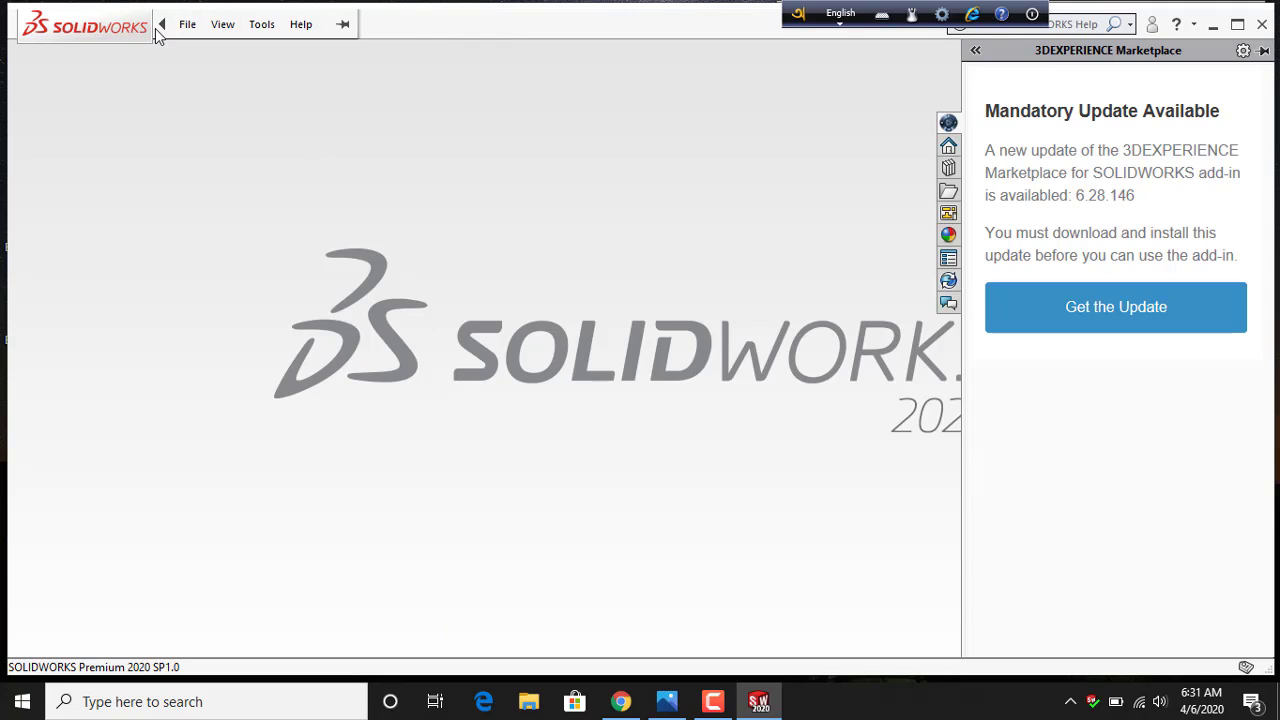
click(187, 24)
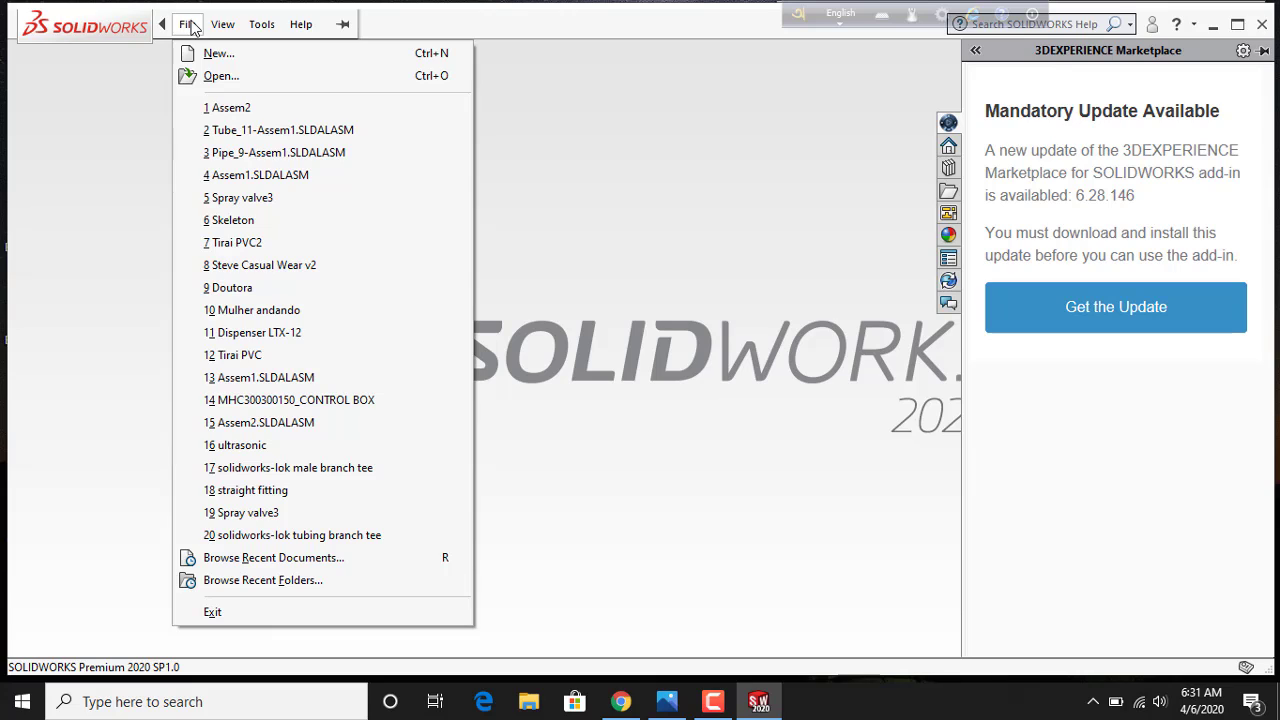
mouse_move(222, 24)
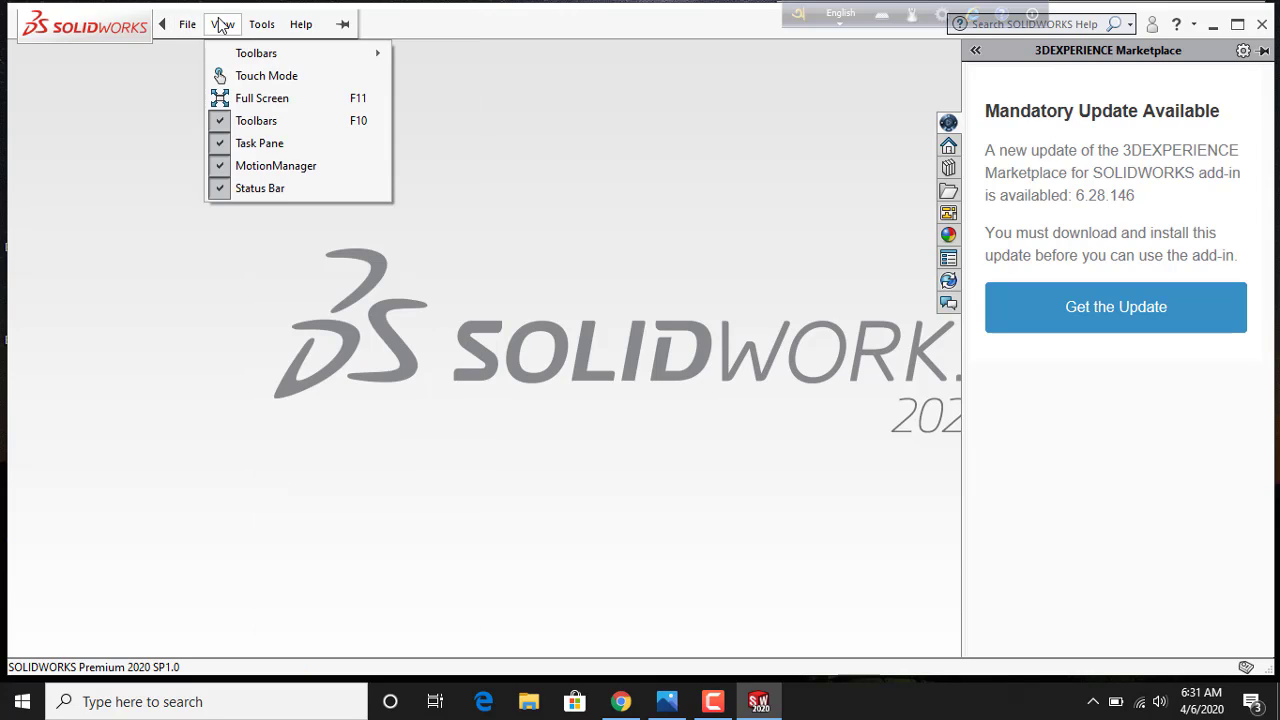
click(180, 25)
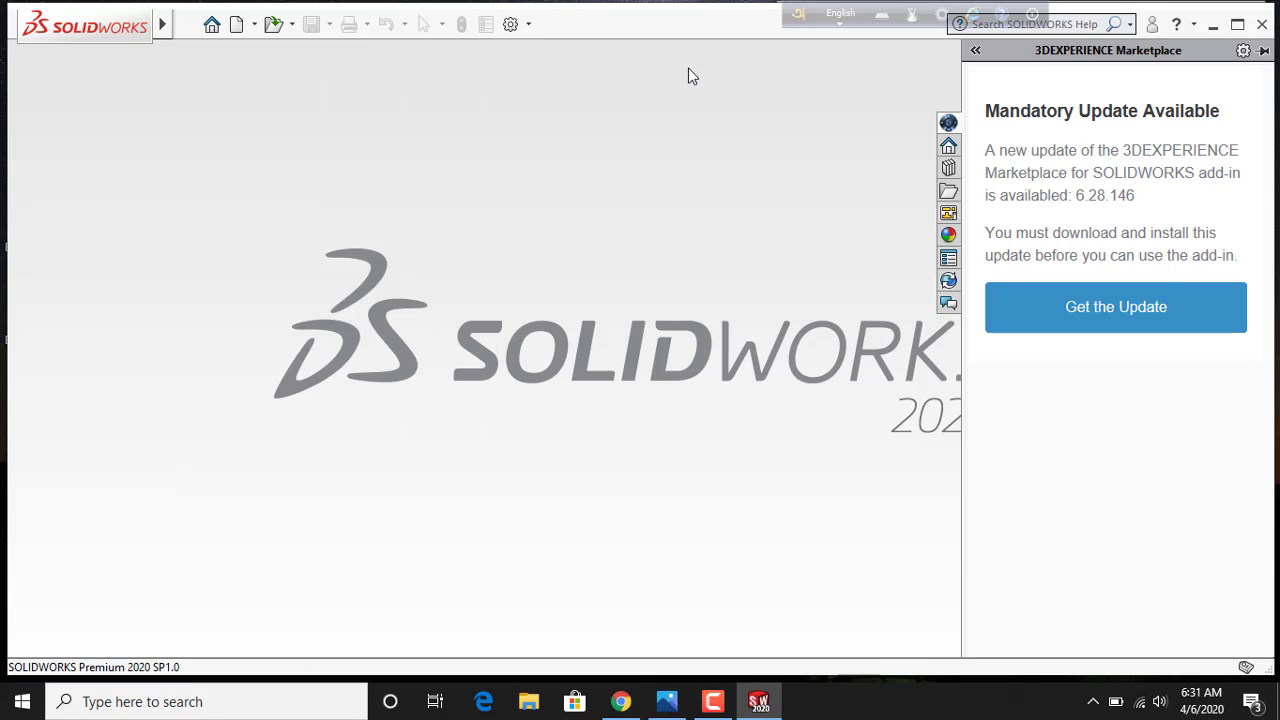
Shrink the 3DEXPERIENCE Marketplace pane to a narrow strip and bring up the File menu
click(975, 51)
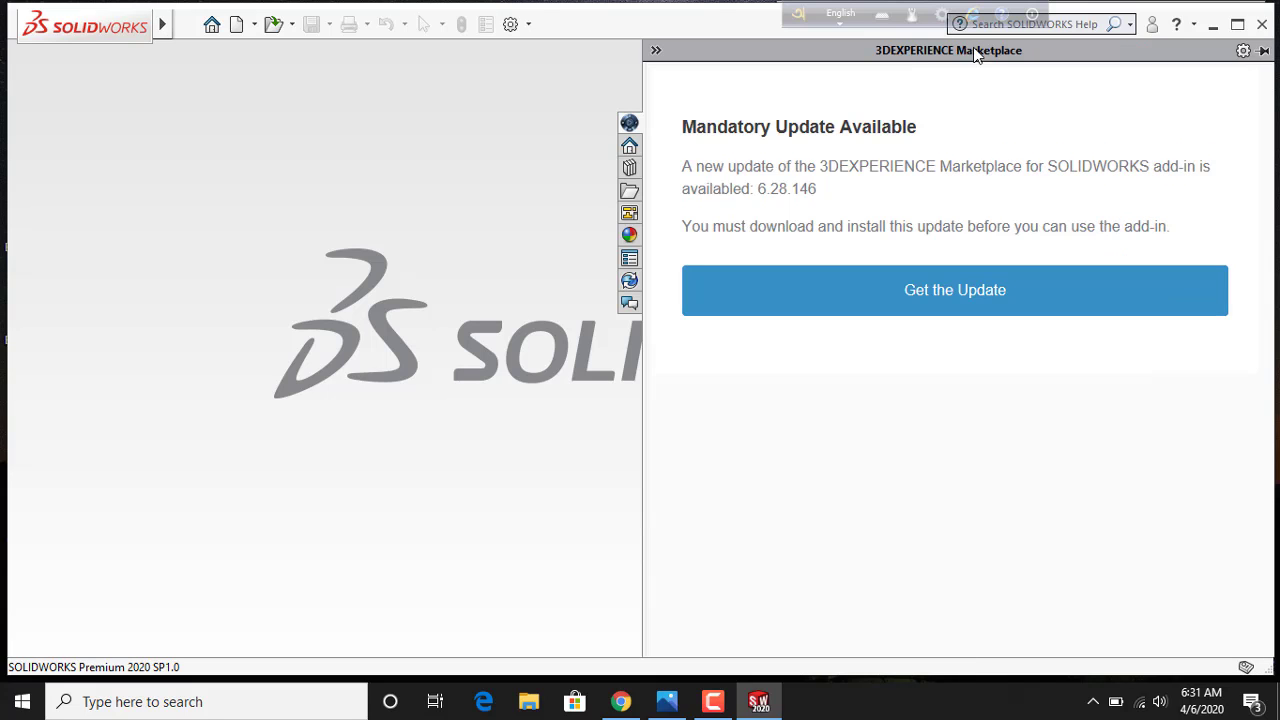
click(654, 54)
mouse_move(963, 96)
mouse_down()
mouse_move(1142, 97)
mouse_move(1096, 101)
mouse_up()
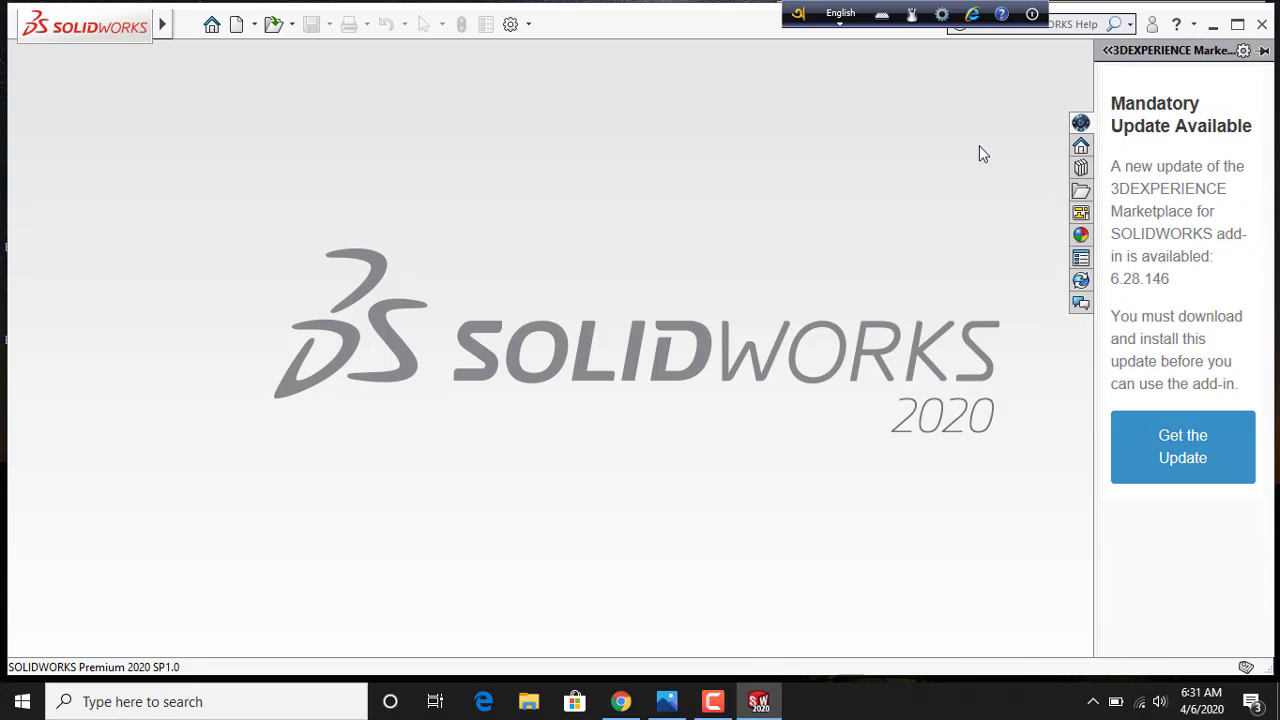
click(190, 24)
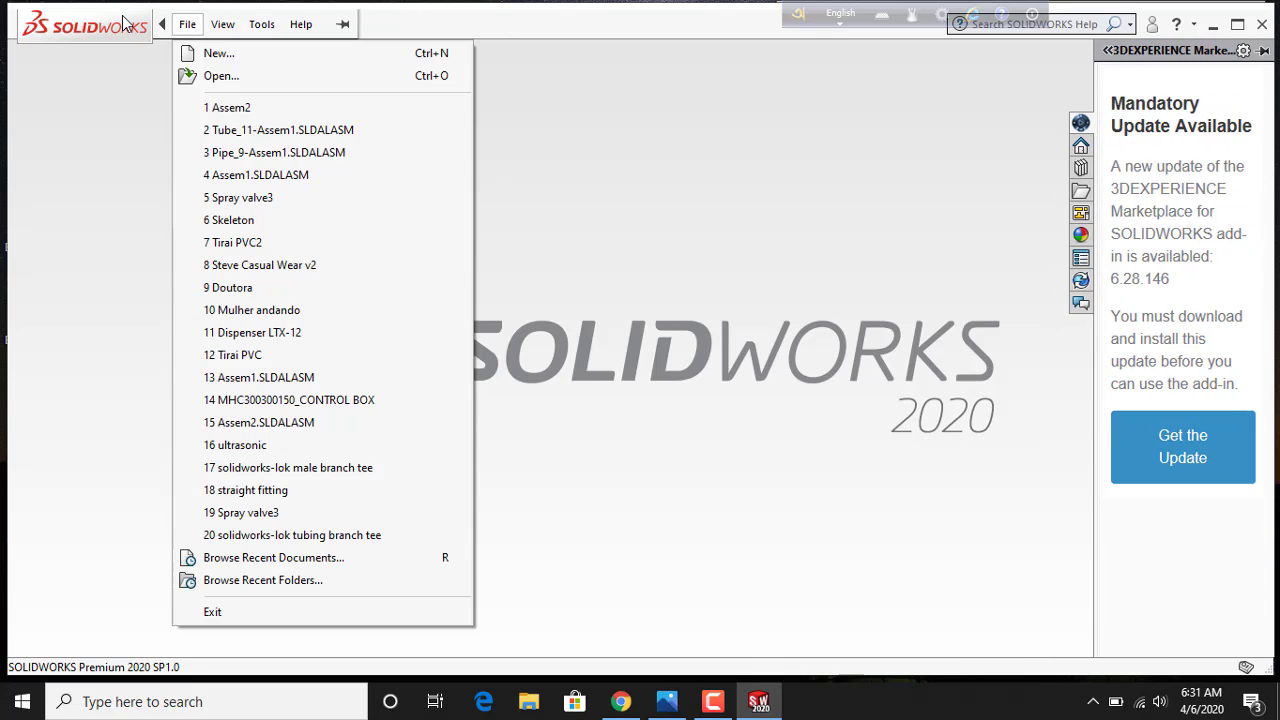
click(128, 25)
click(187, 24)
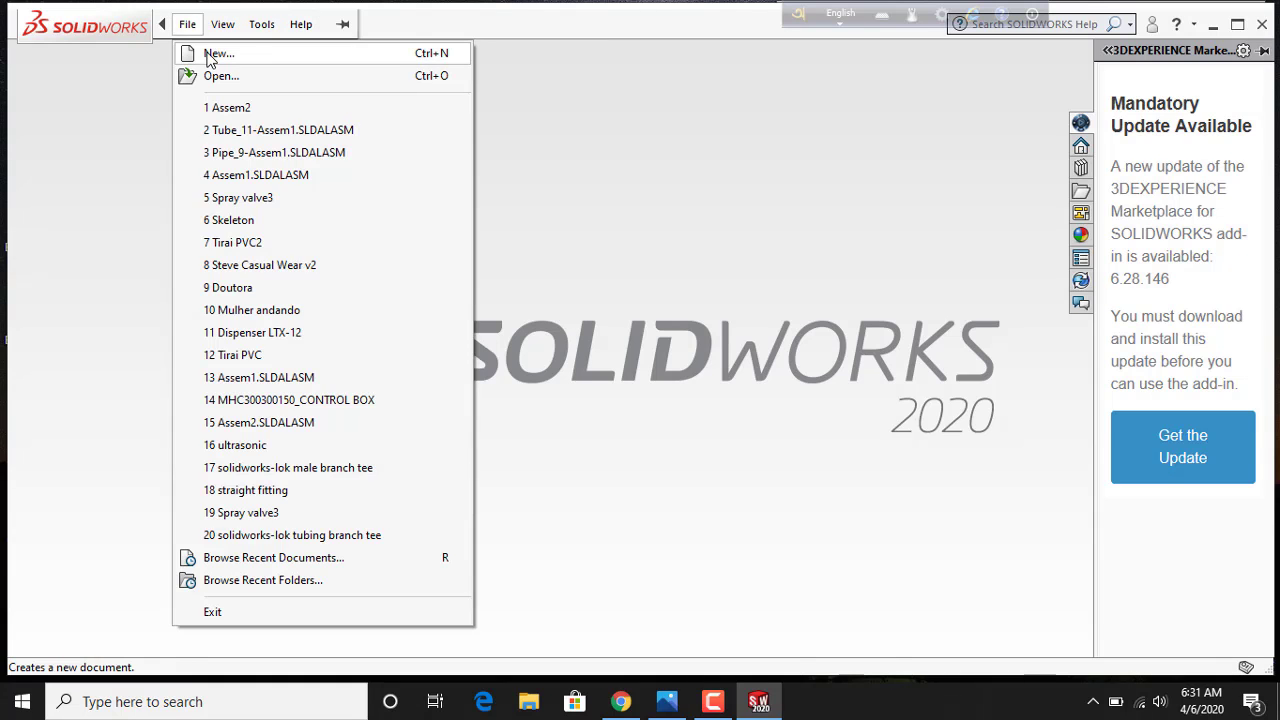
Create a new blank Part document, Part1, via File > New
click(210, 55)
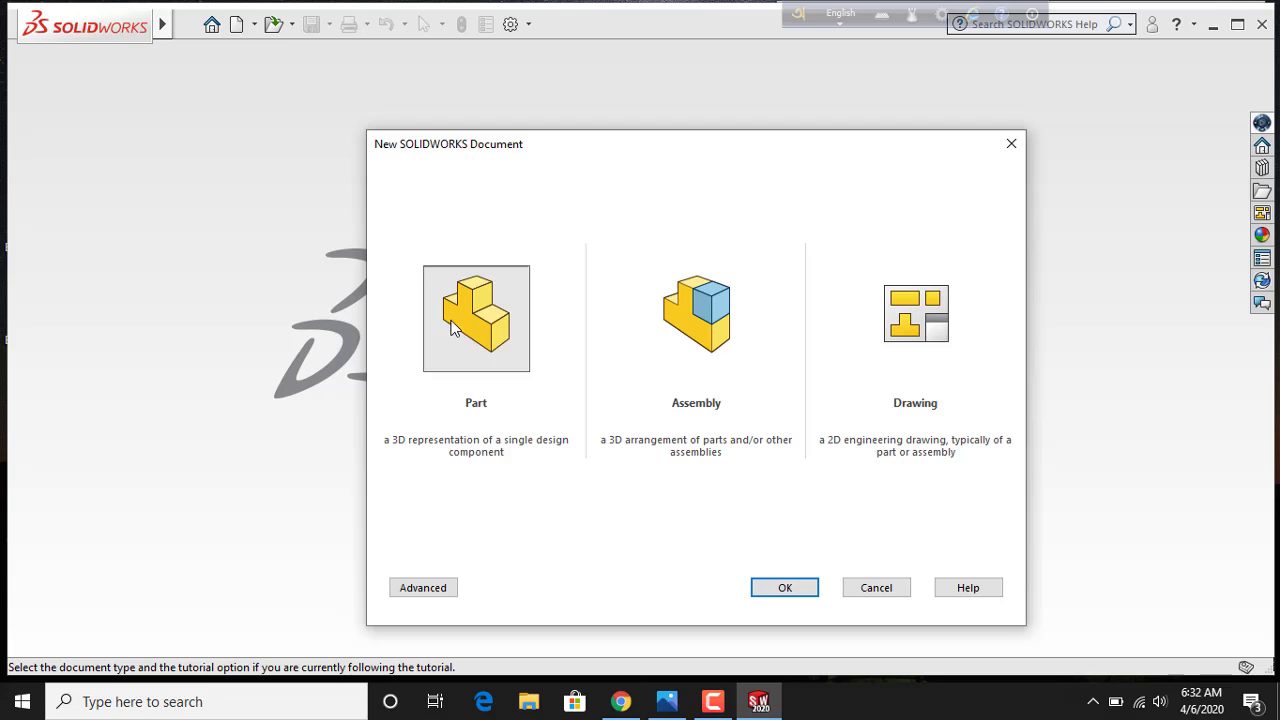
click(777, 588)
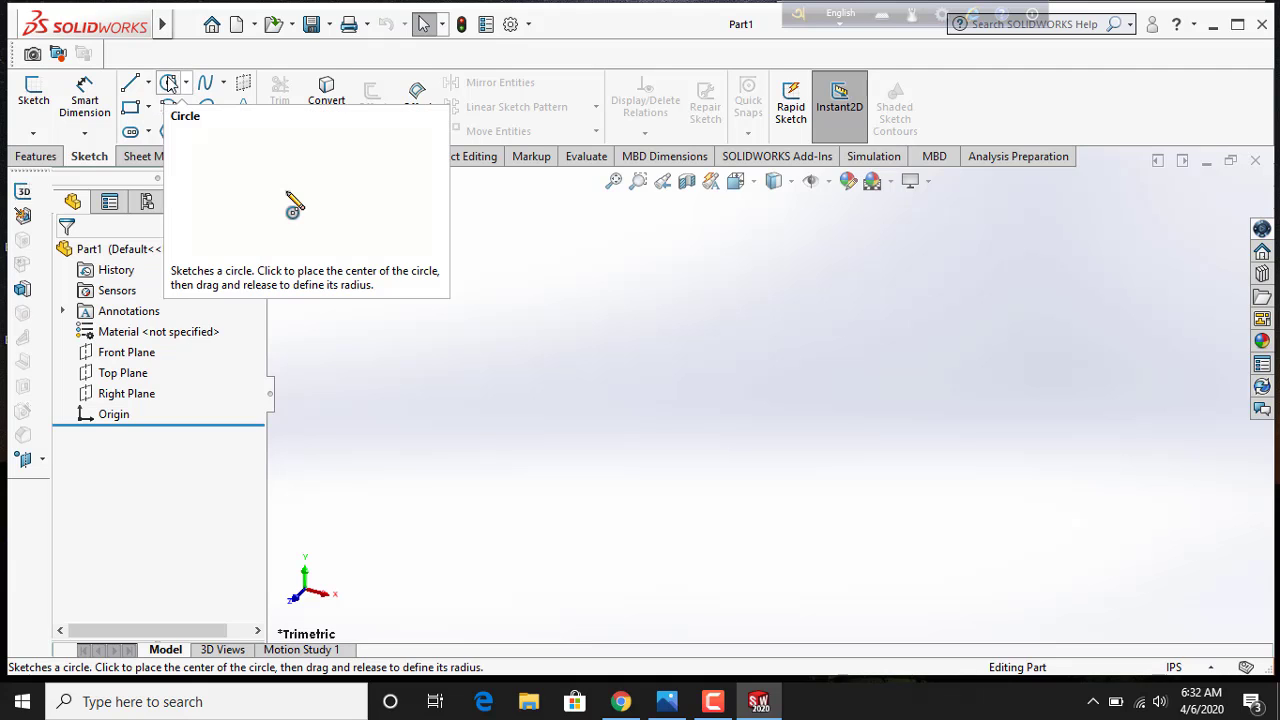
Browse the Edit and View menus, then open the recent assembly Assem2
click(190, 24)
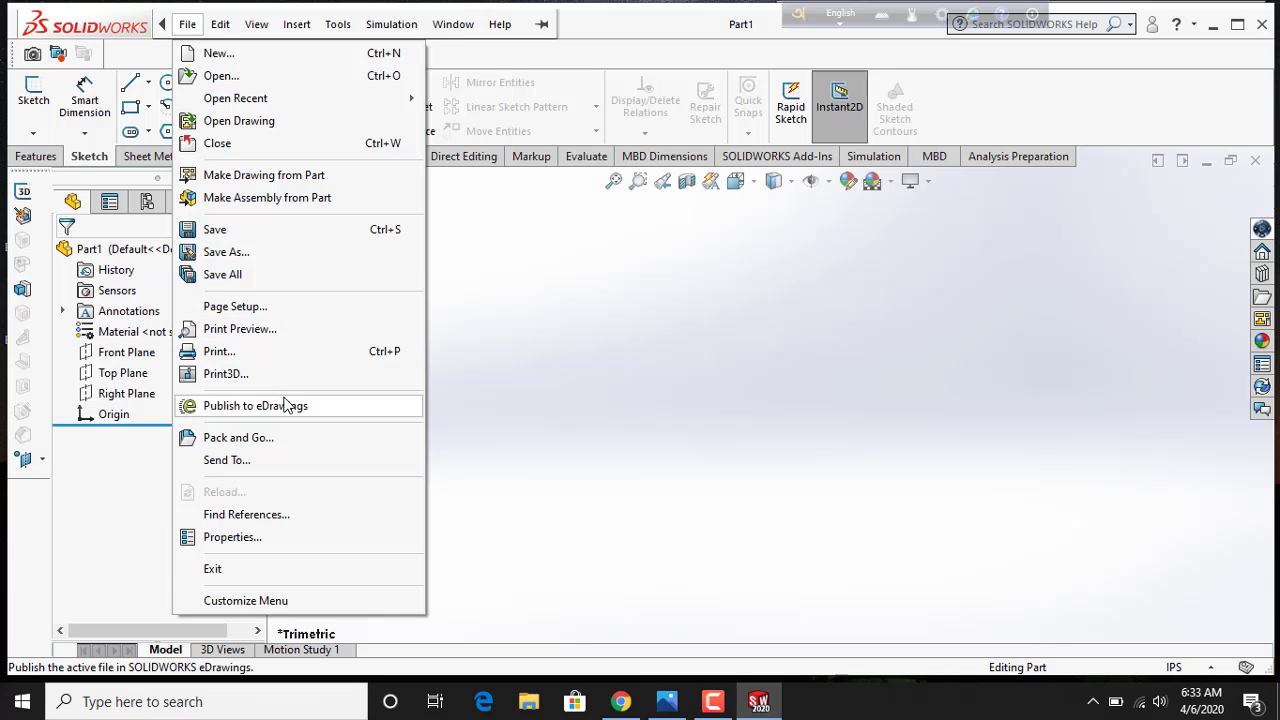
click(221, 24)
click(794, 585)
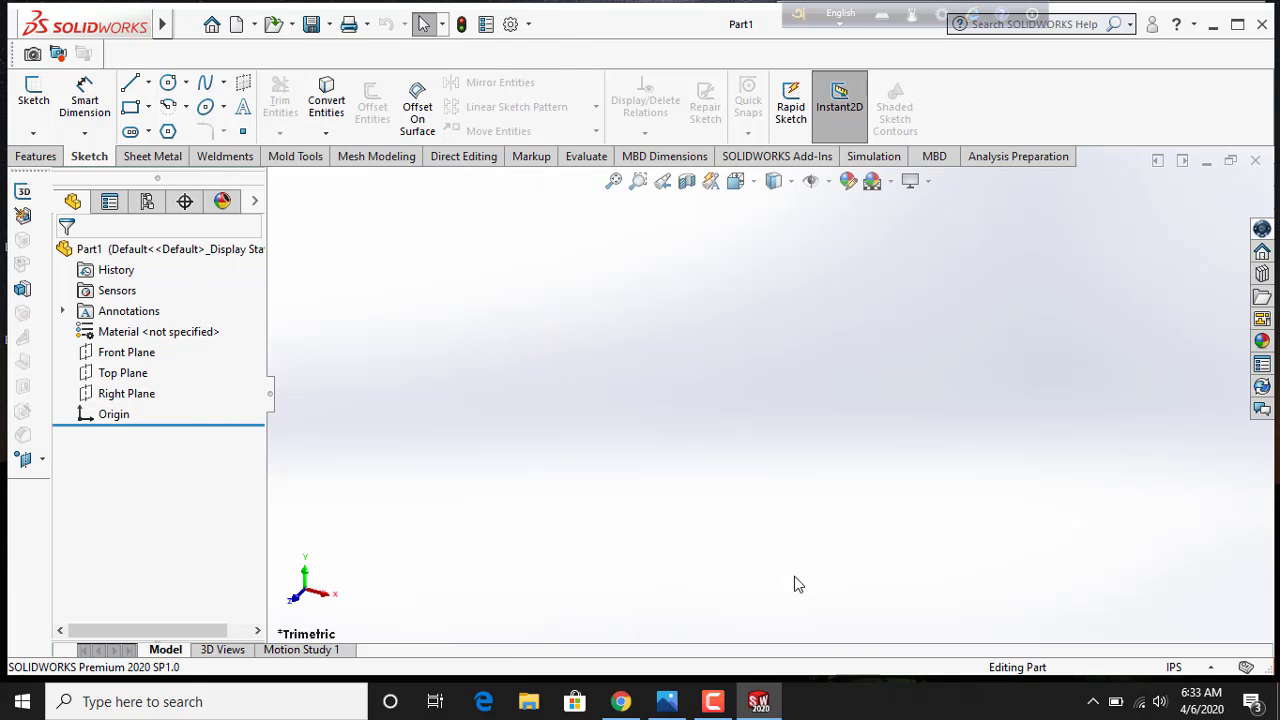
click(221, 24)
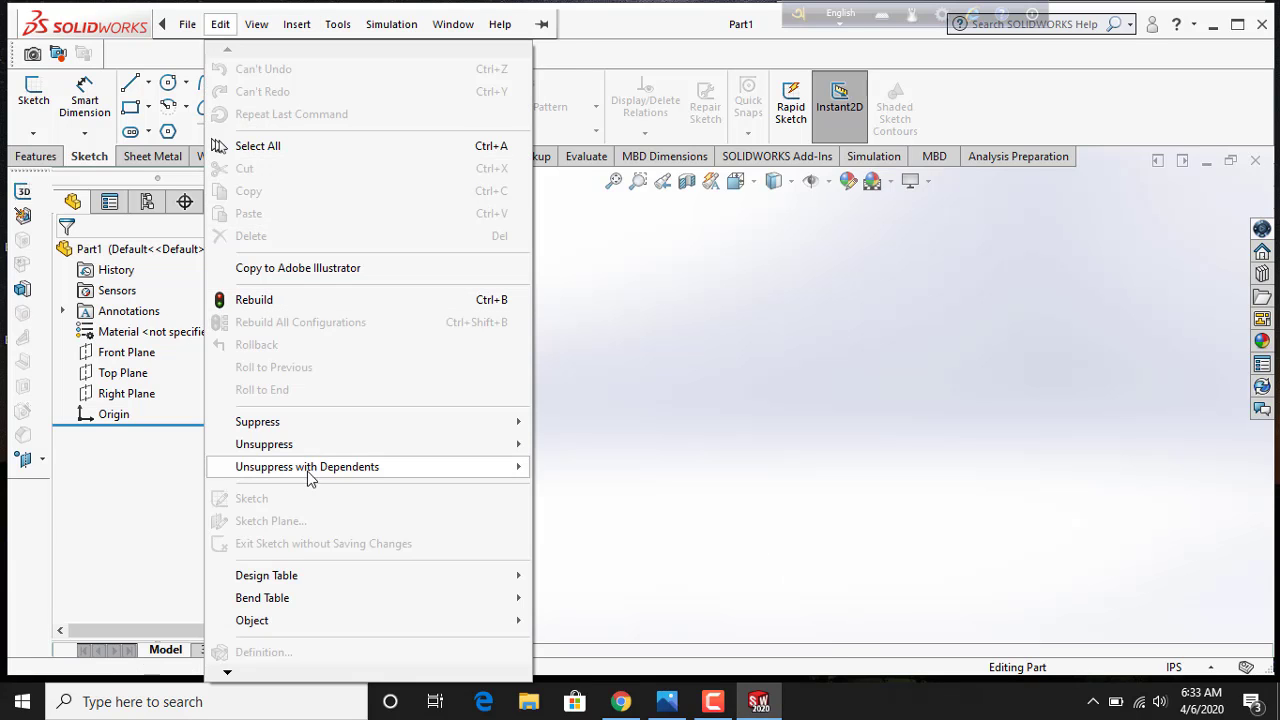
click(256, 24)
click(220, 24)
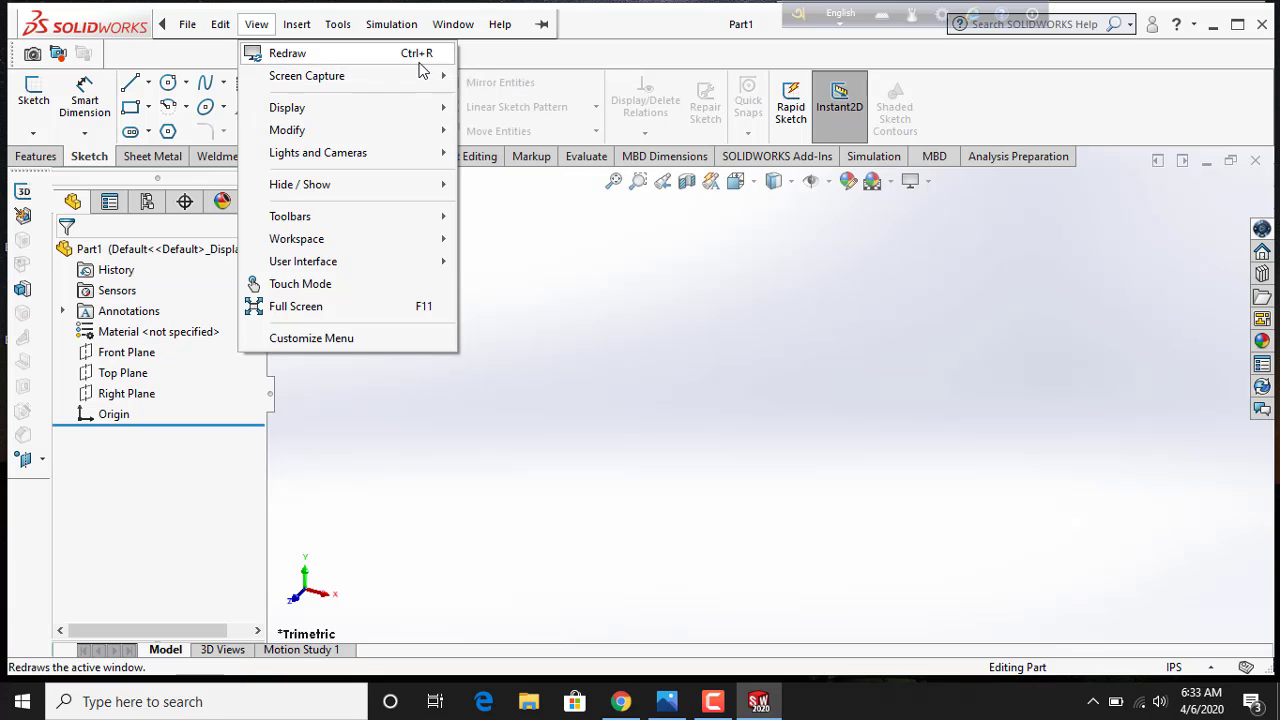
mouse_move(287, 107)
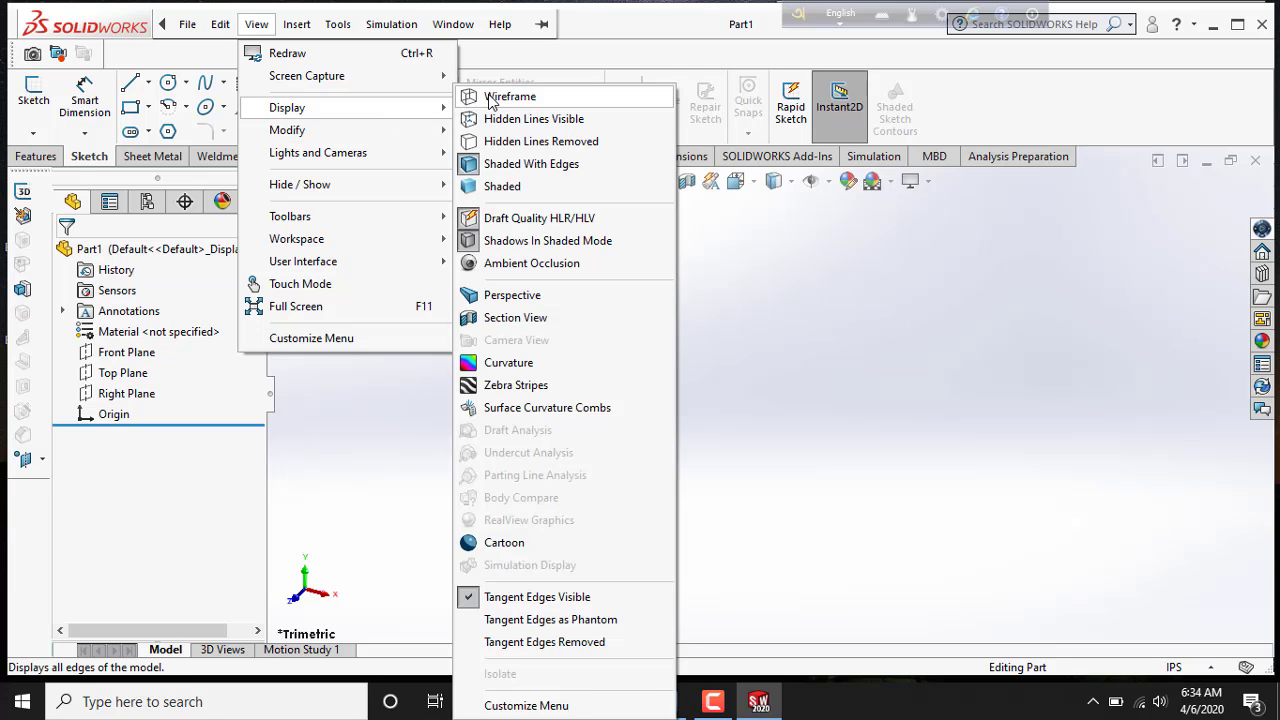
click(187, 24)
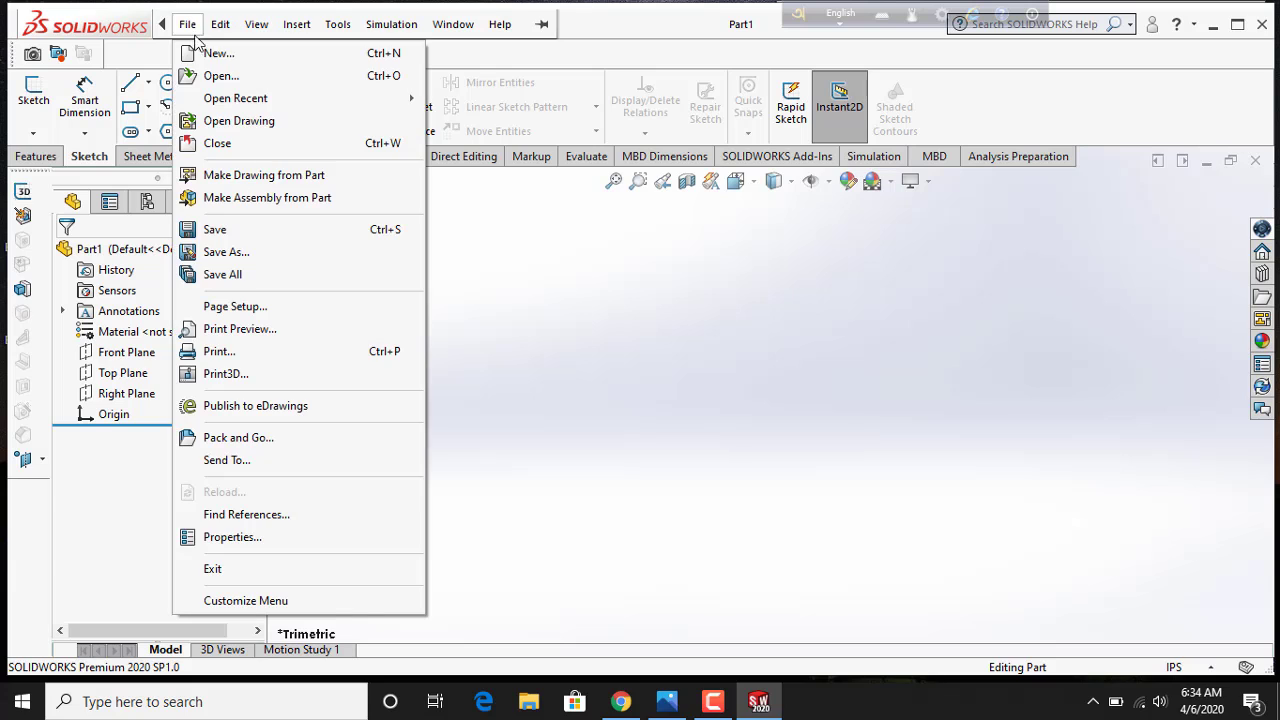
mouse_move(235, 98)
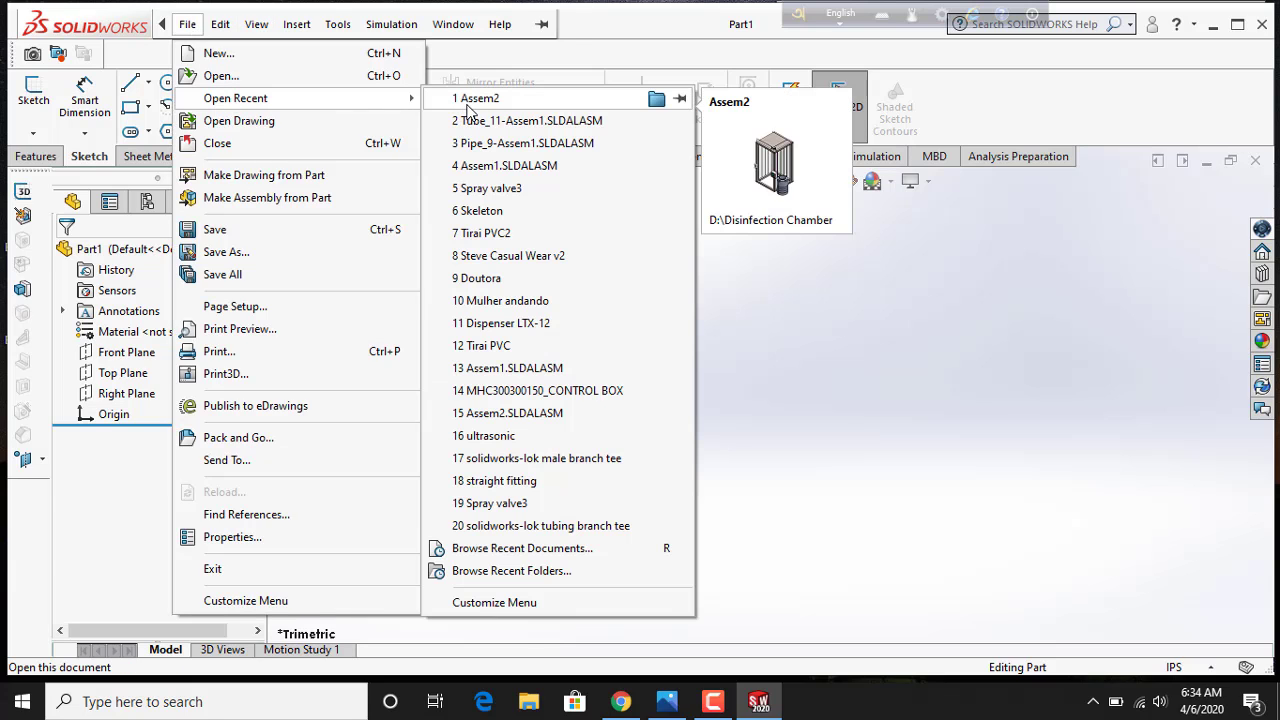
click(468, 104)
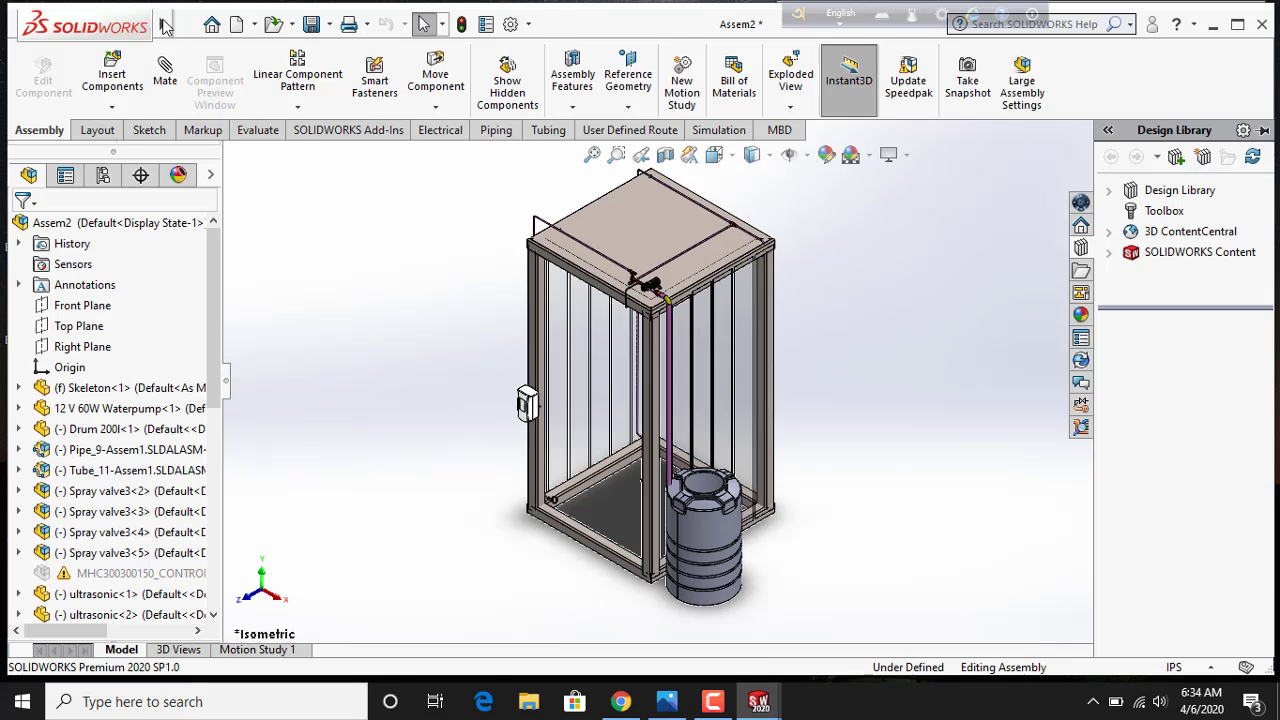
click(258, 26)
click(258, 26)
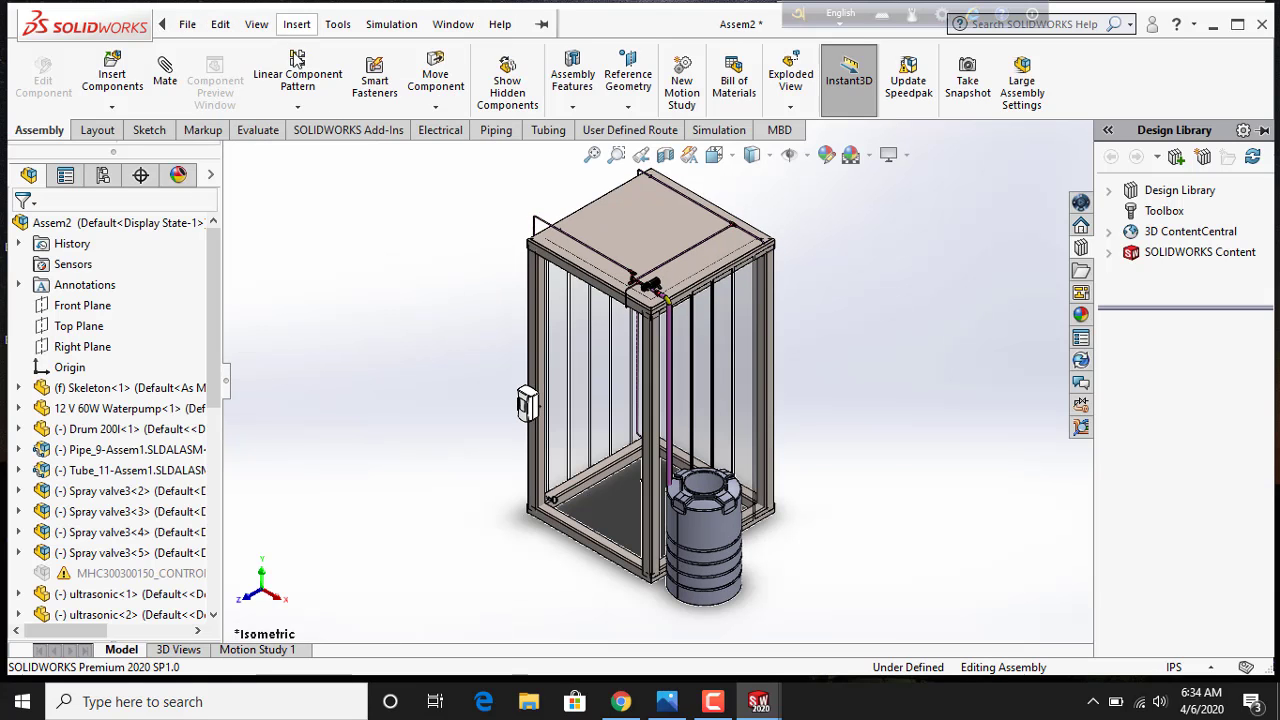
mouse_move(165, 25)
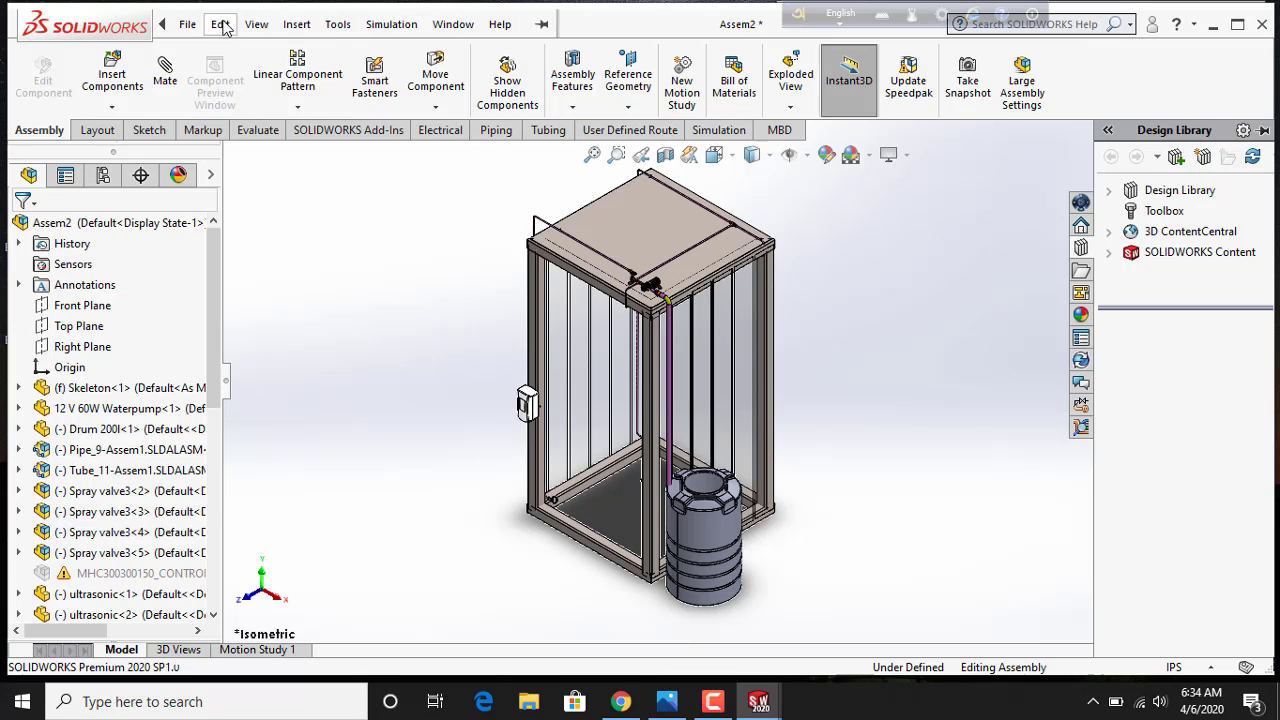
click(256, 24)
mouse_move(290, 107)
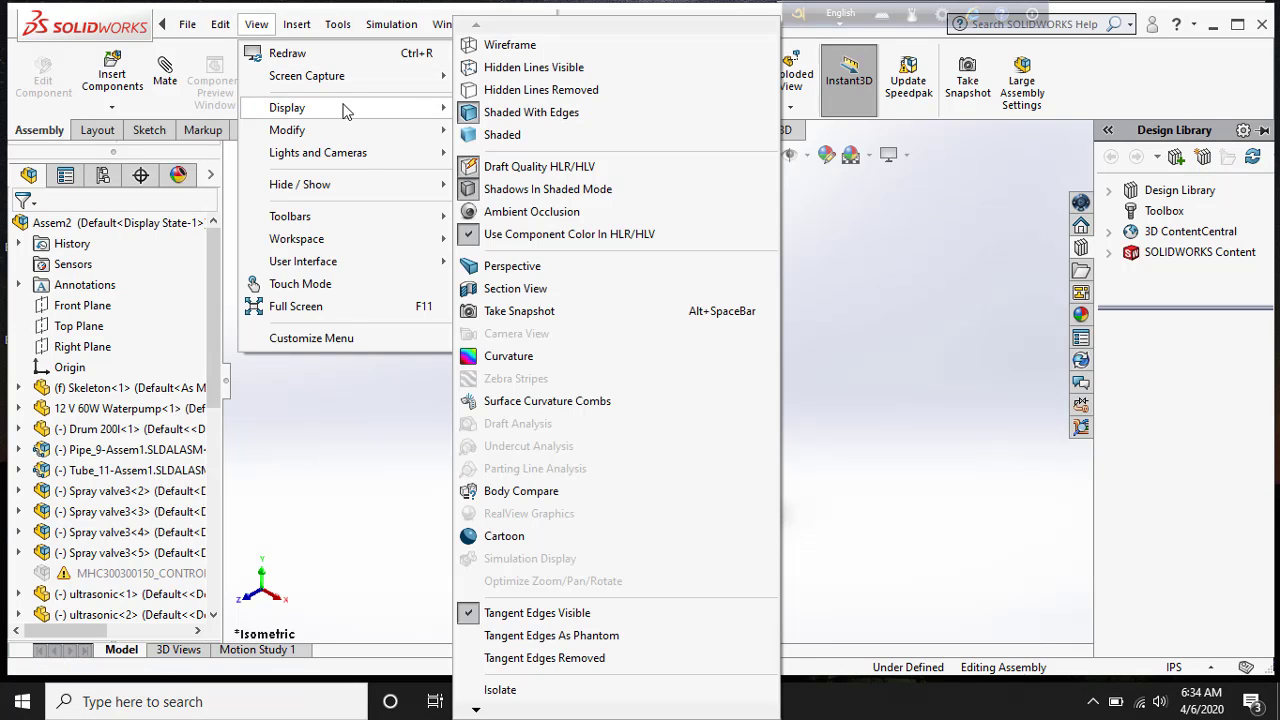
click(490, 46)
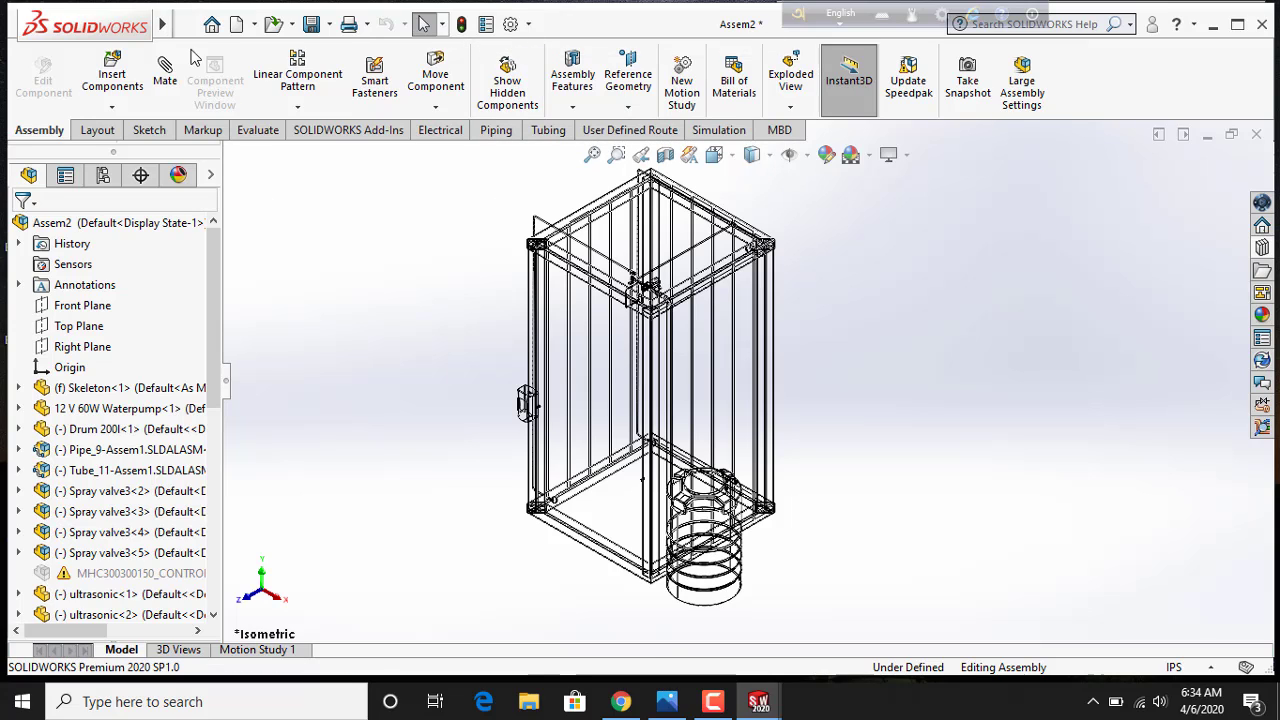
click(256, 24)
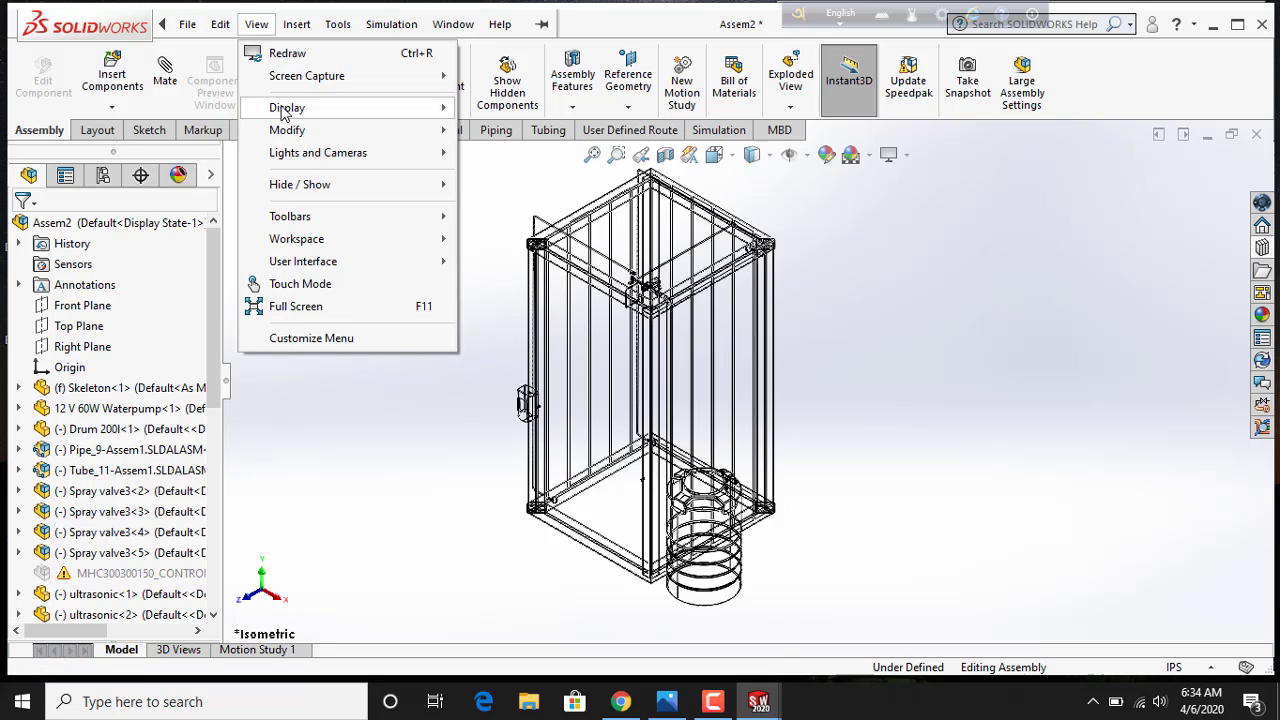
mouse_move(287, 107)
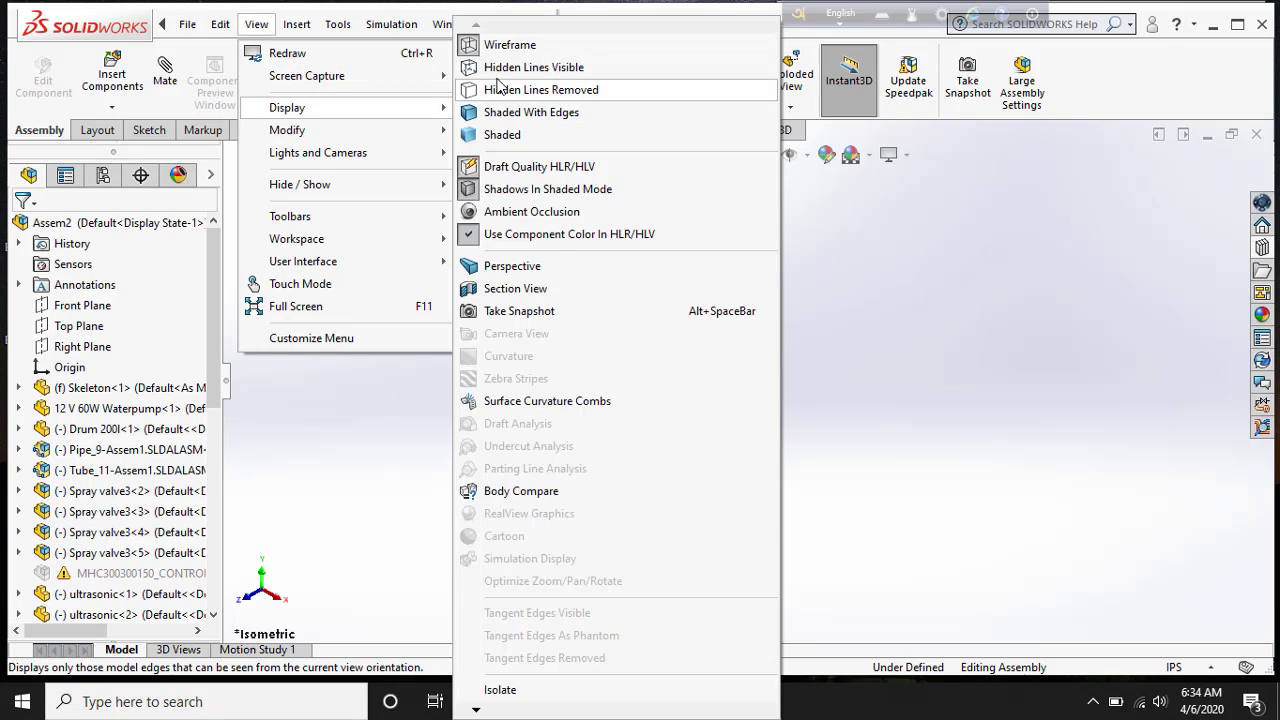
click(497, 67)
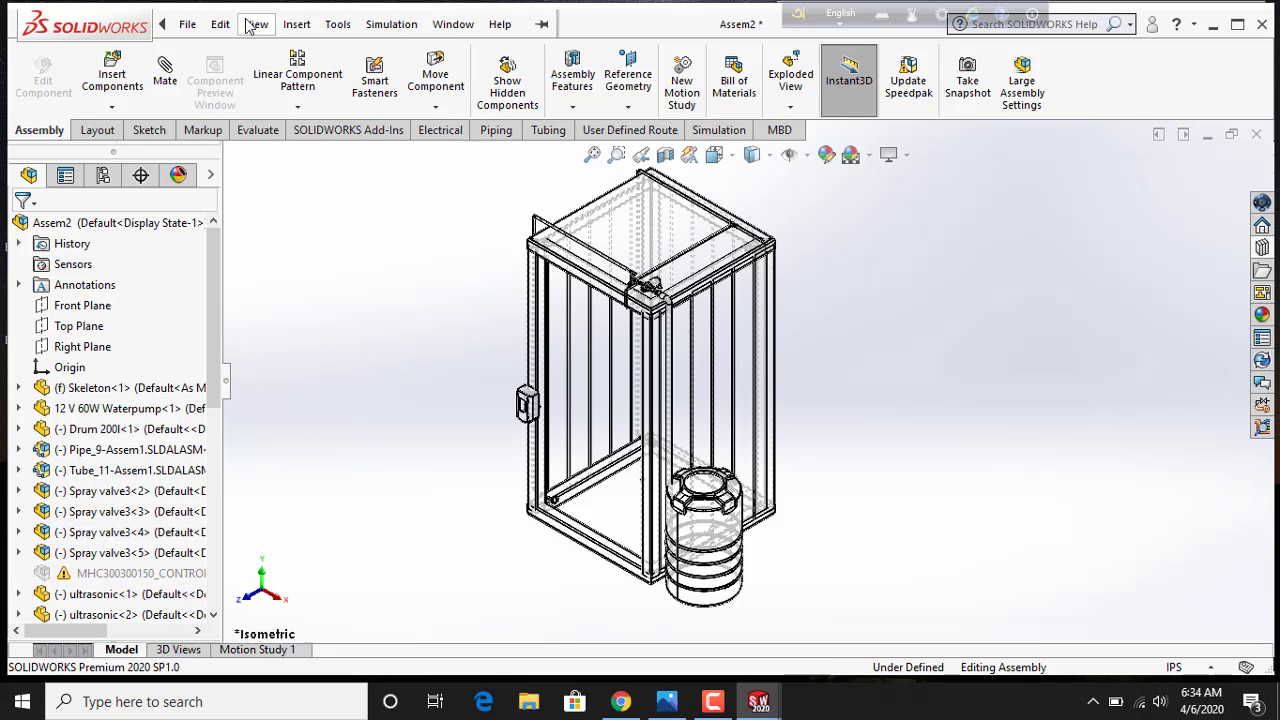
click(256, 24)
mouse_move(287, 107)
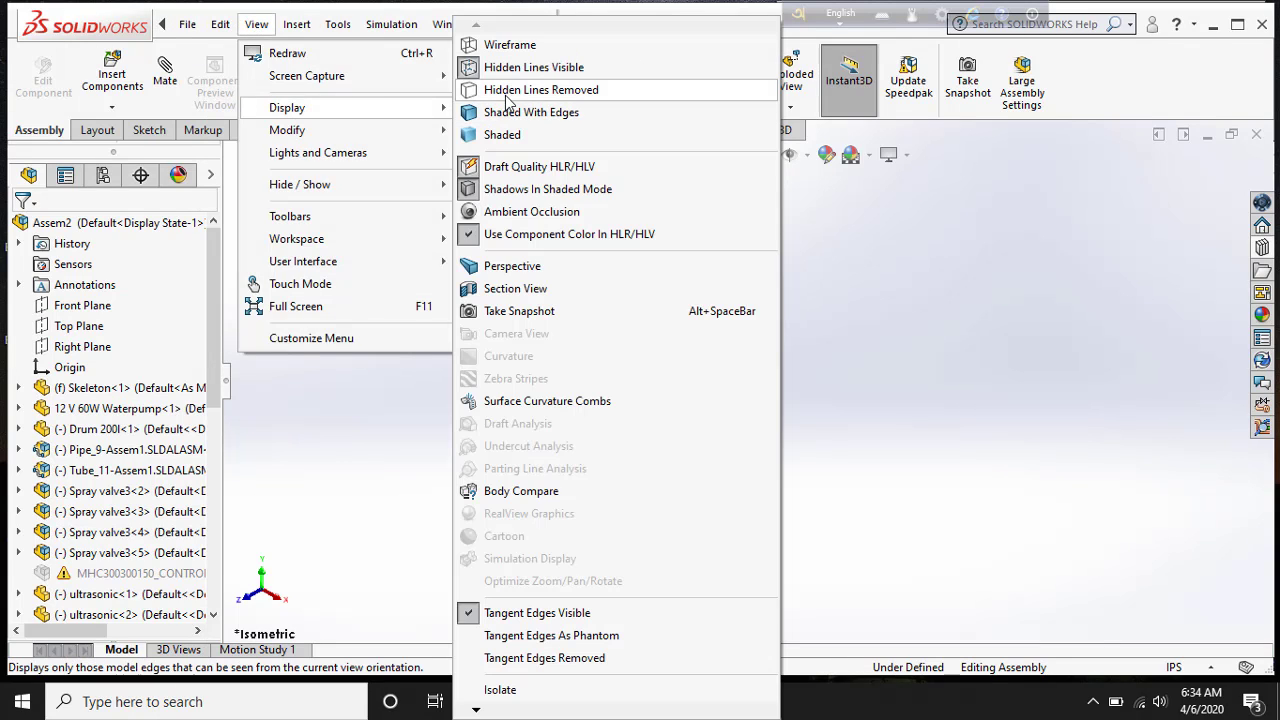
click(510, 114)
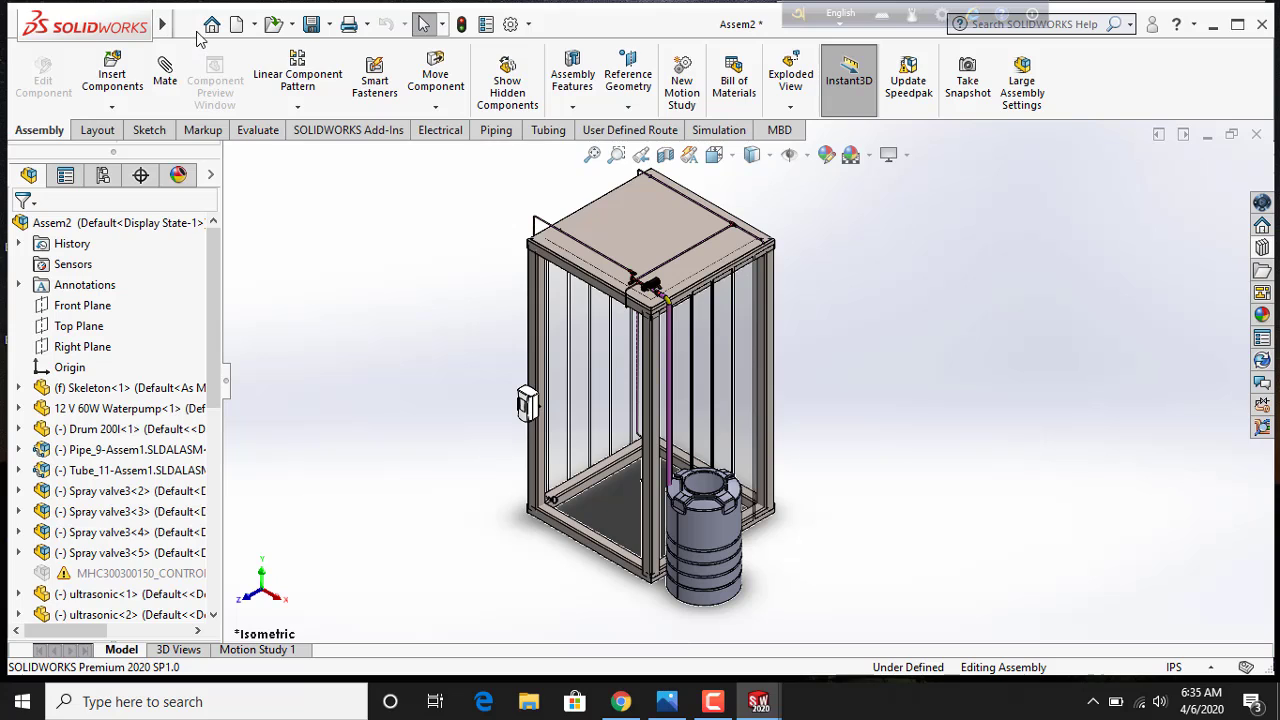
click(234, 24)
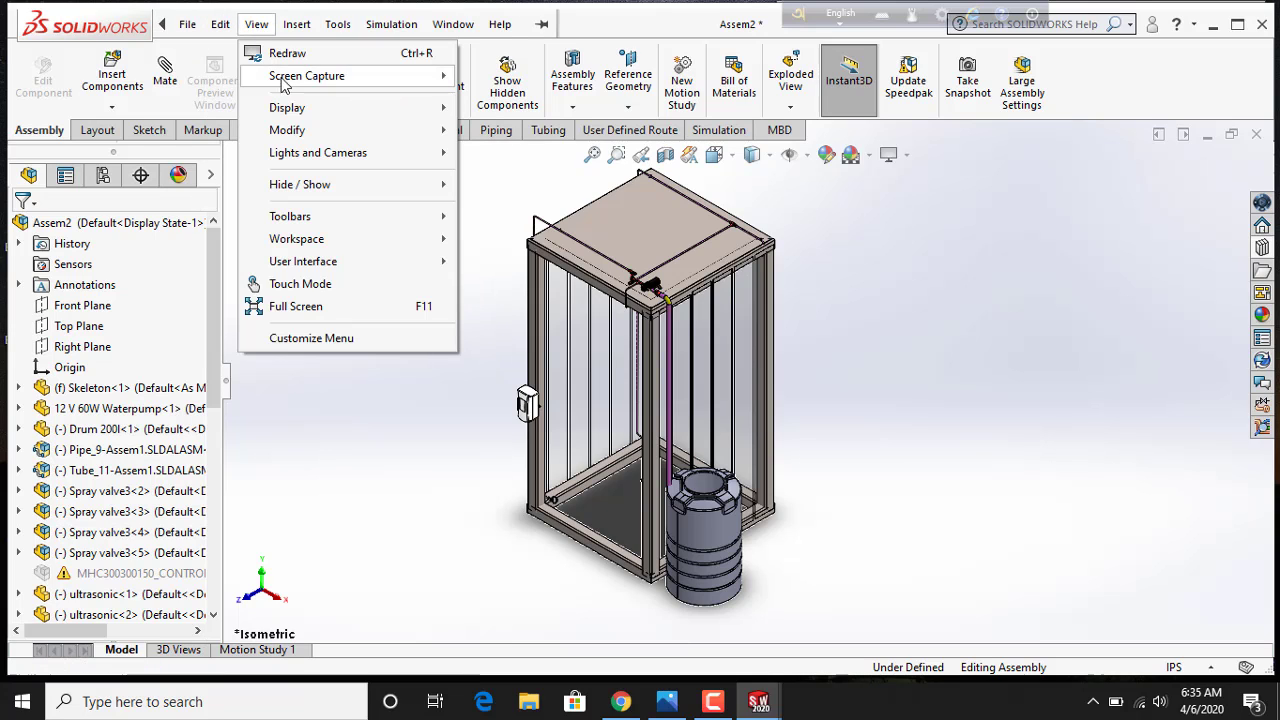
mouse_move(287, 107)
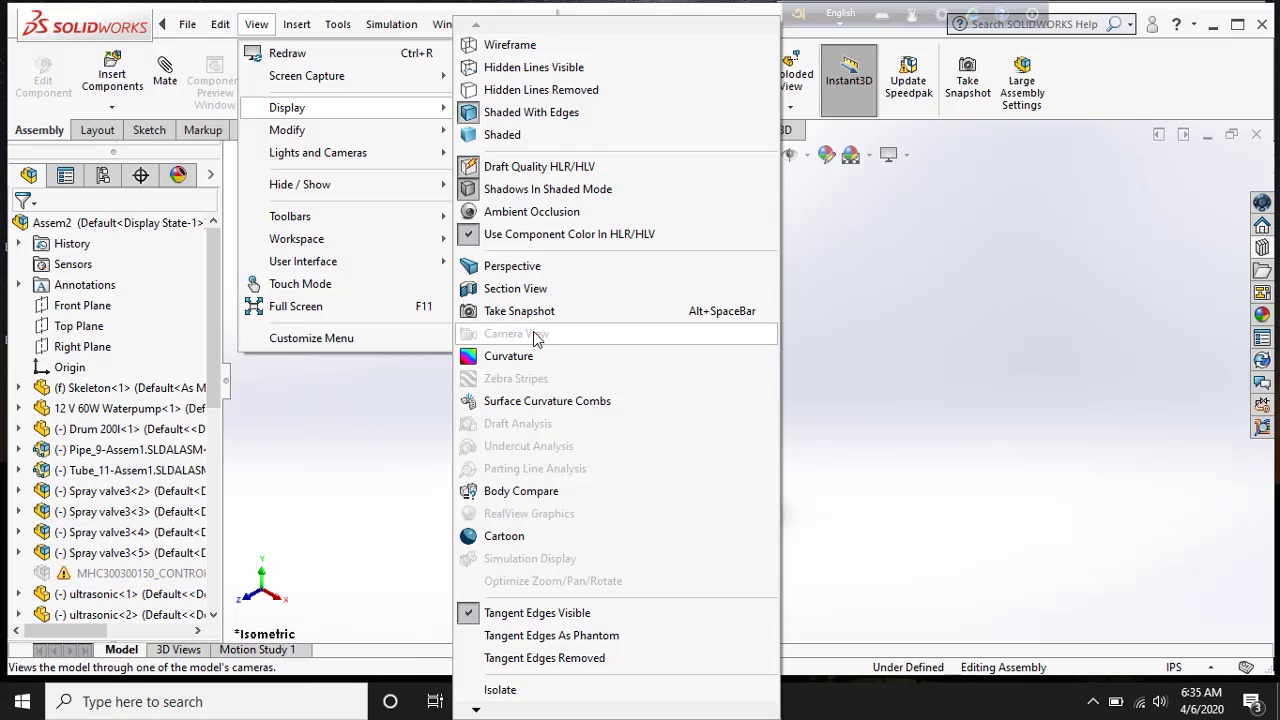
click(305, 440)
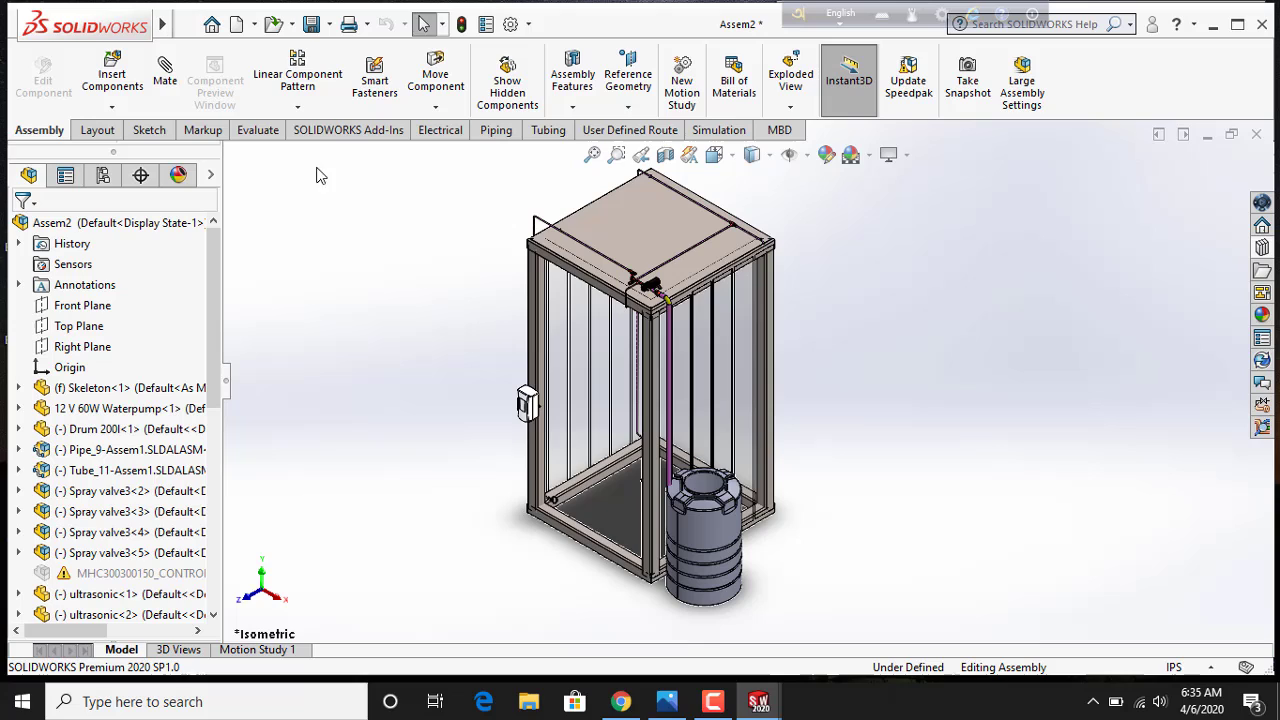
click(256, 24)
mouse_move(296, 24)
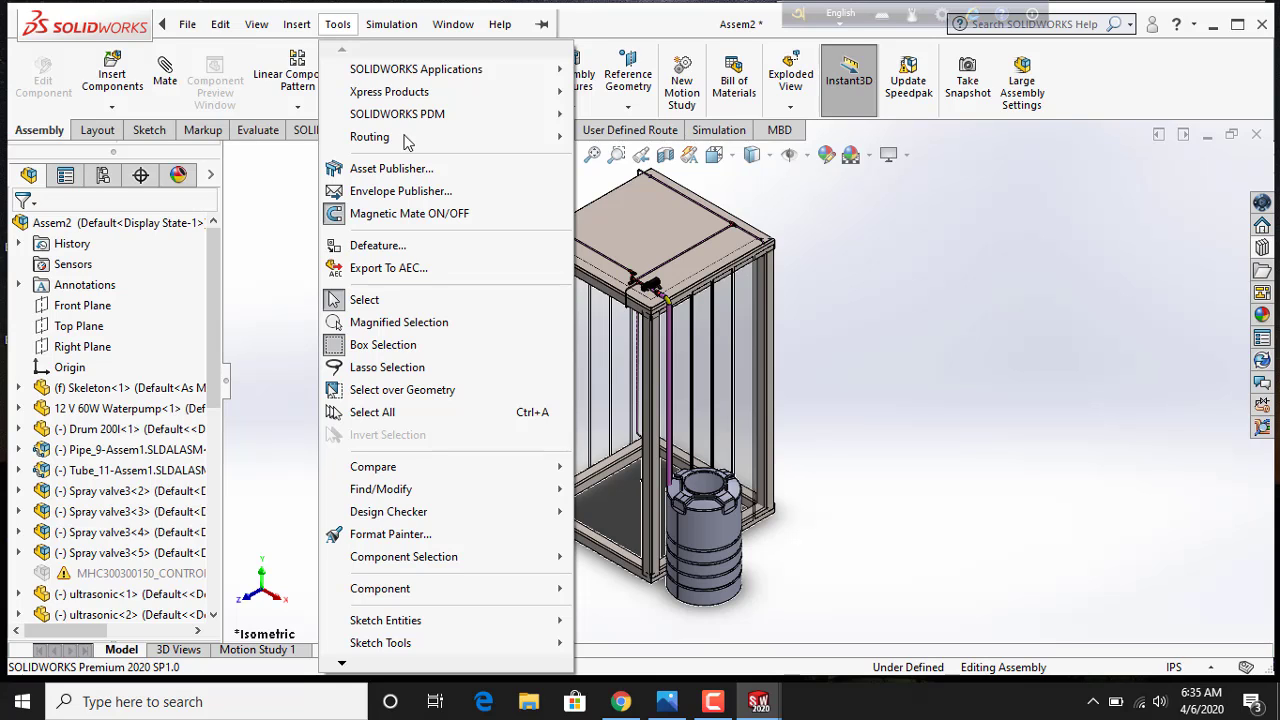
click(713, 701)
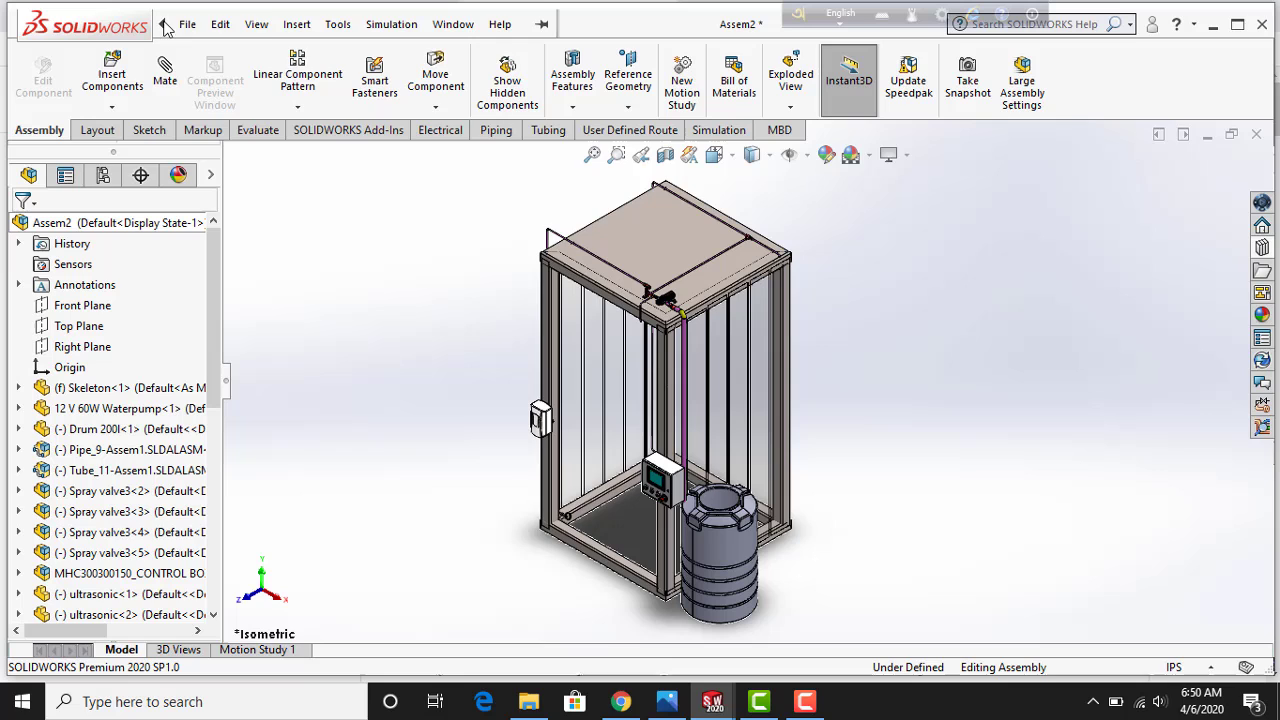
click(268, 24)
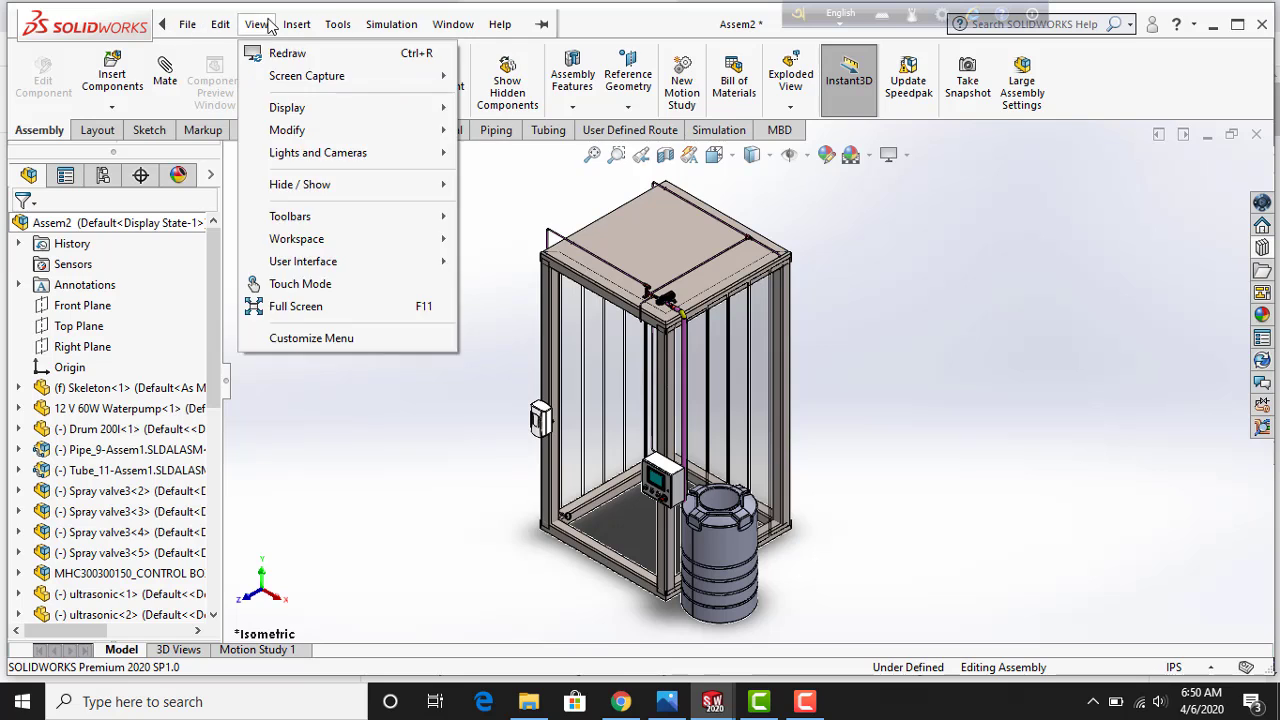
click(349, 22)
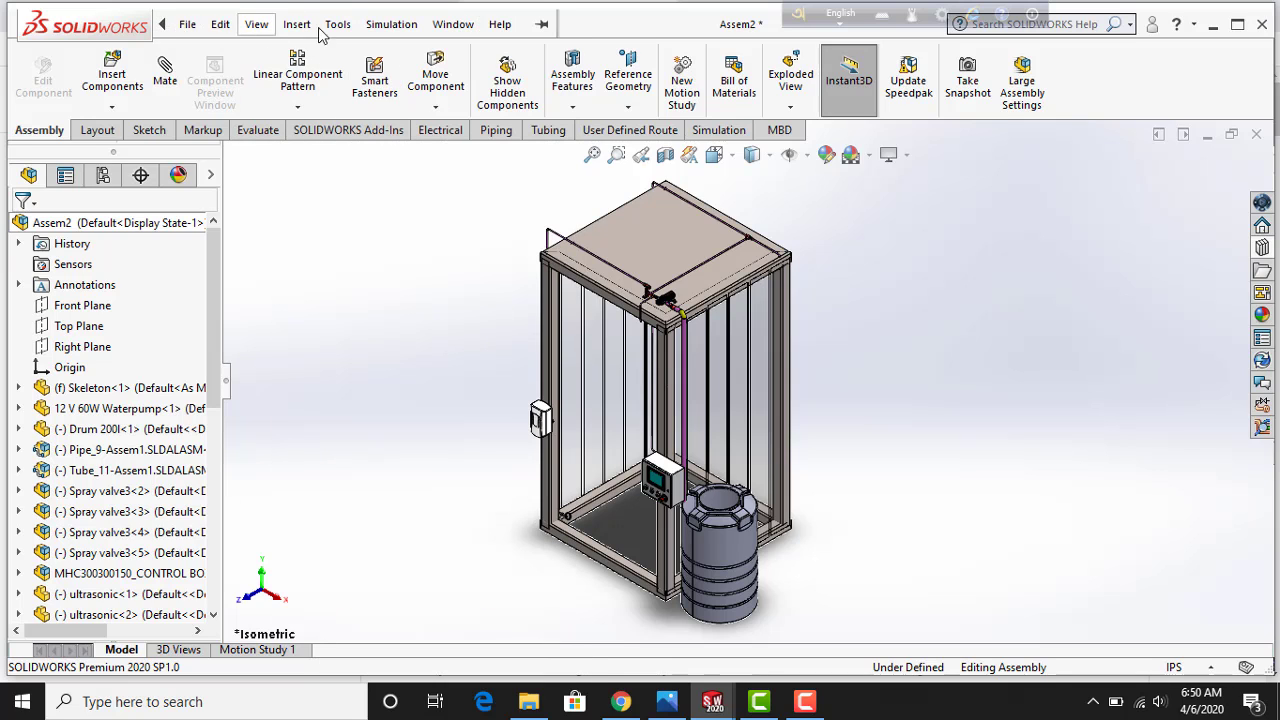
click(391, 24)
click(337, 24)
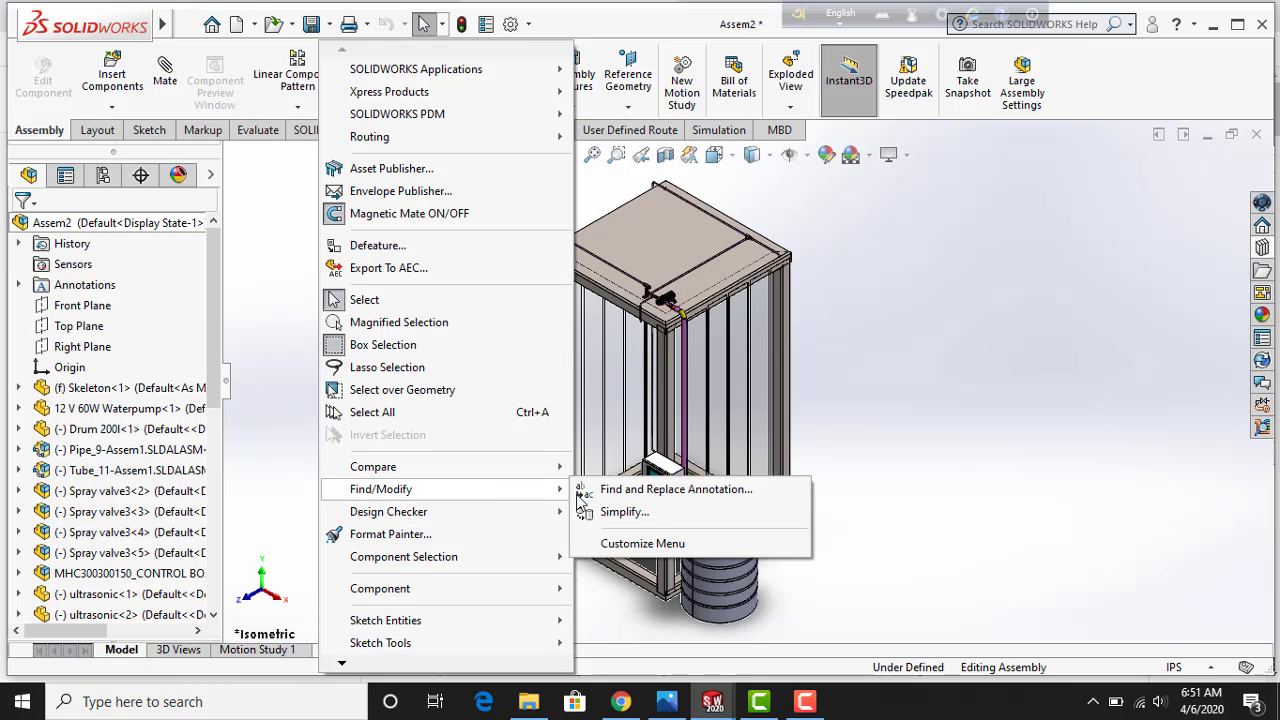
mouse_move(388, 511)
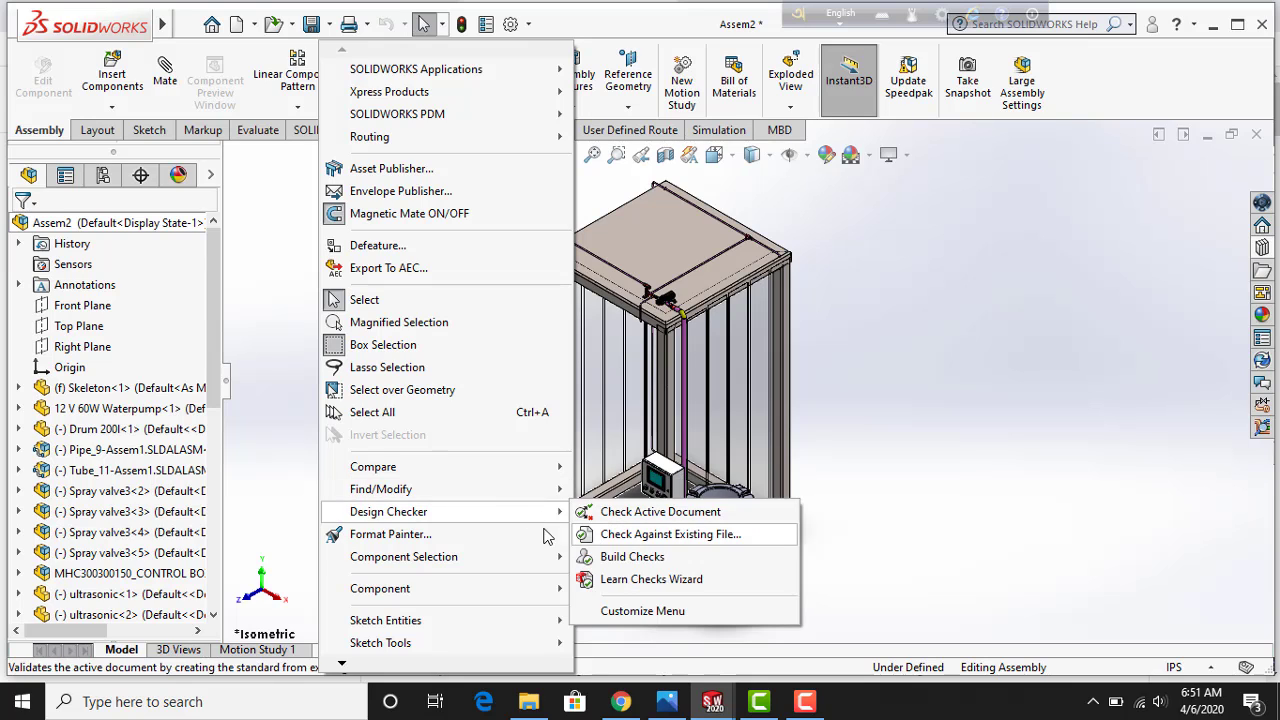
click(520, 543)
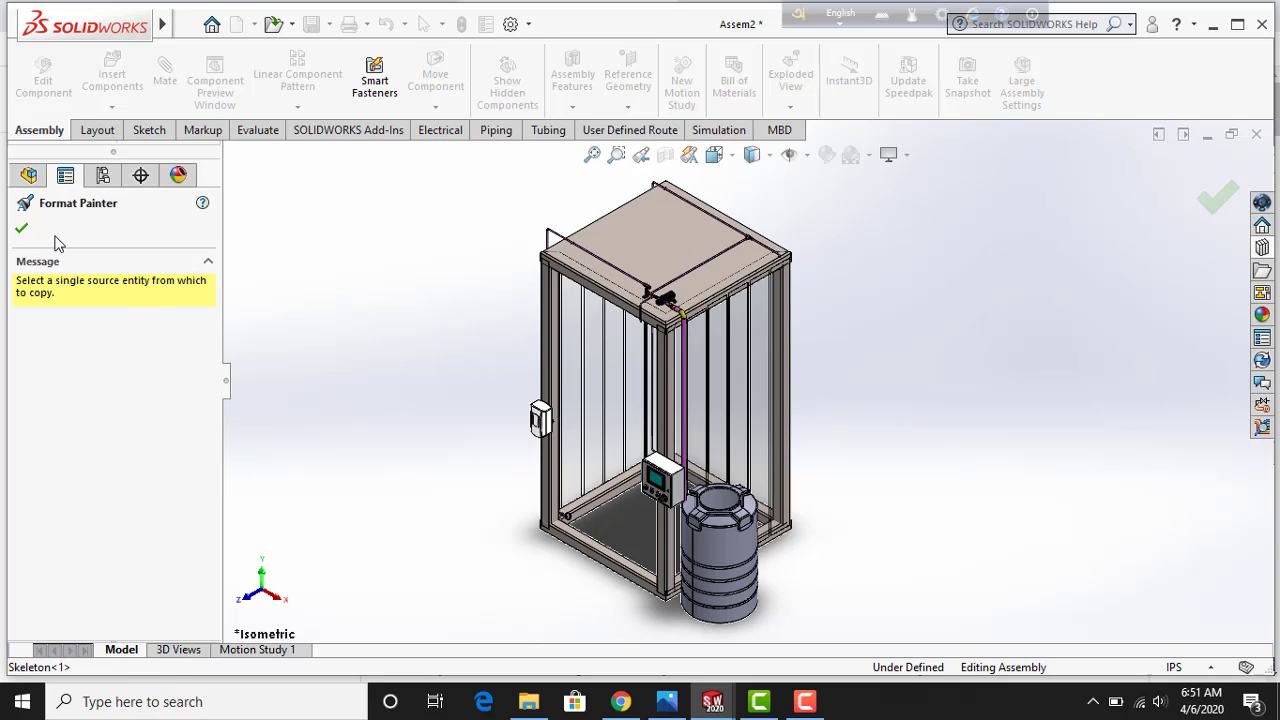
click(1216, 199)
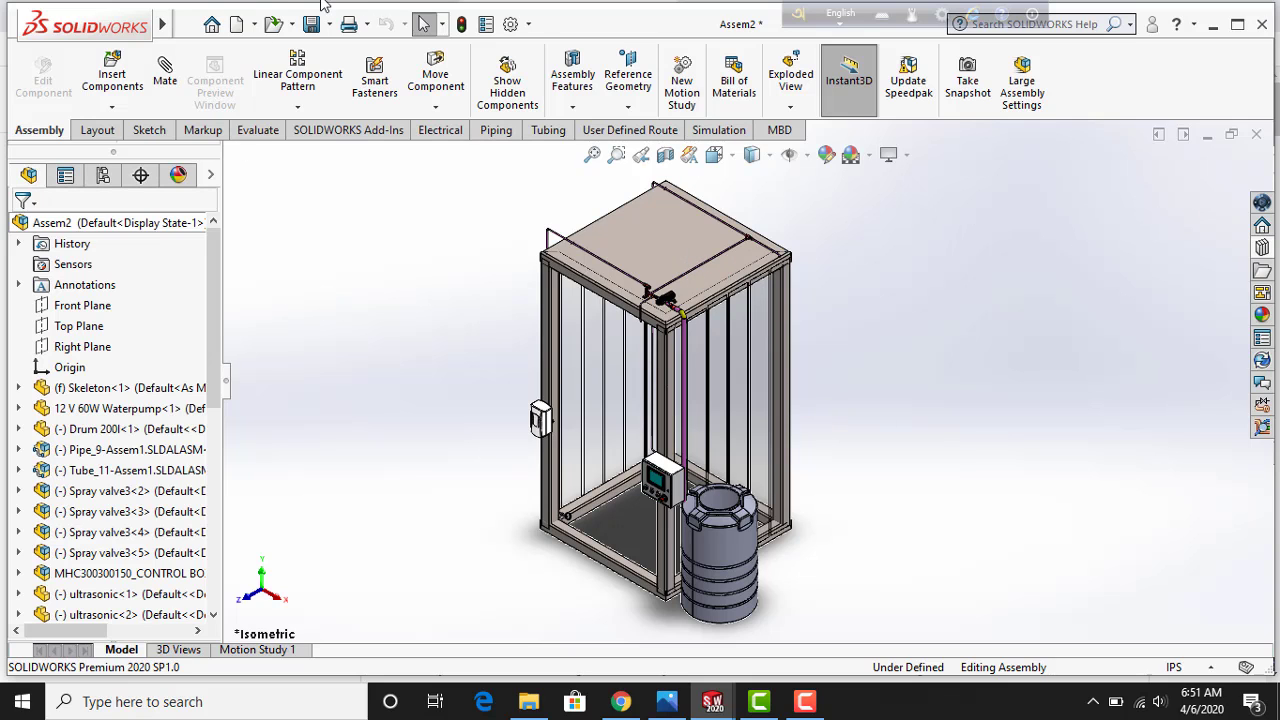
mouse_move(161, 23)
click(392, 24)
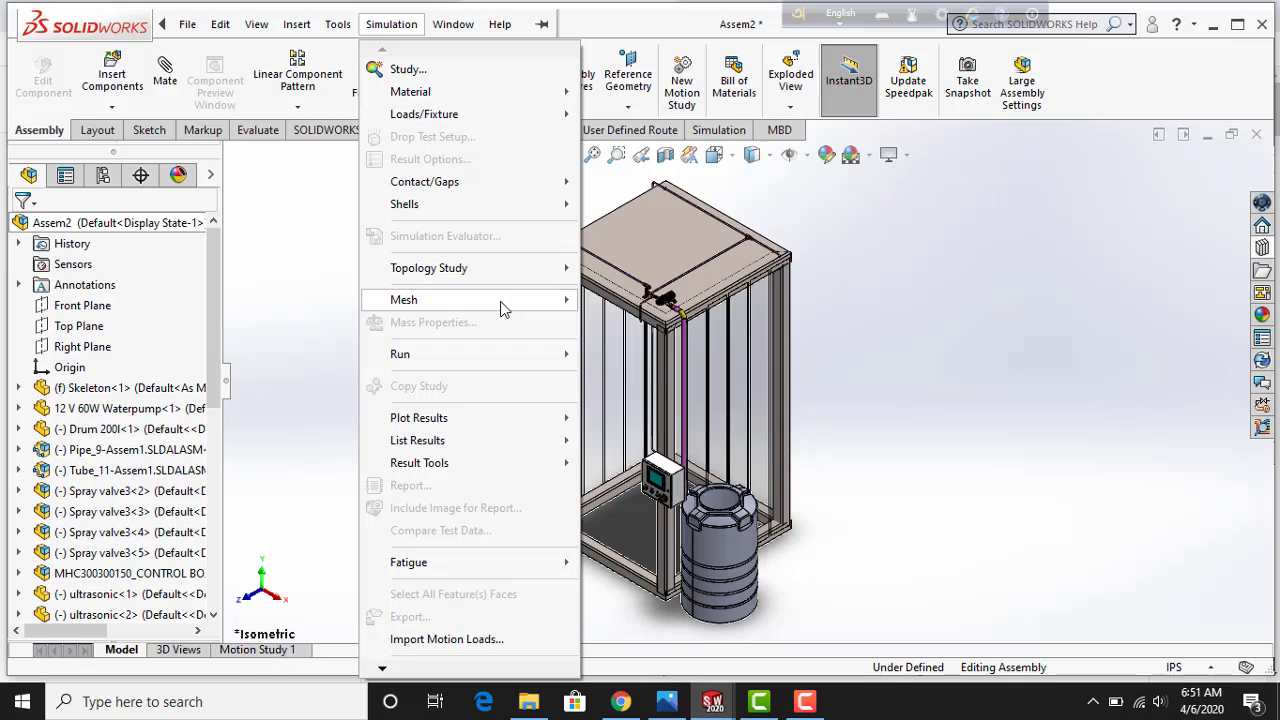
mouse_move(409, 562)
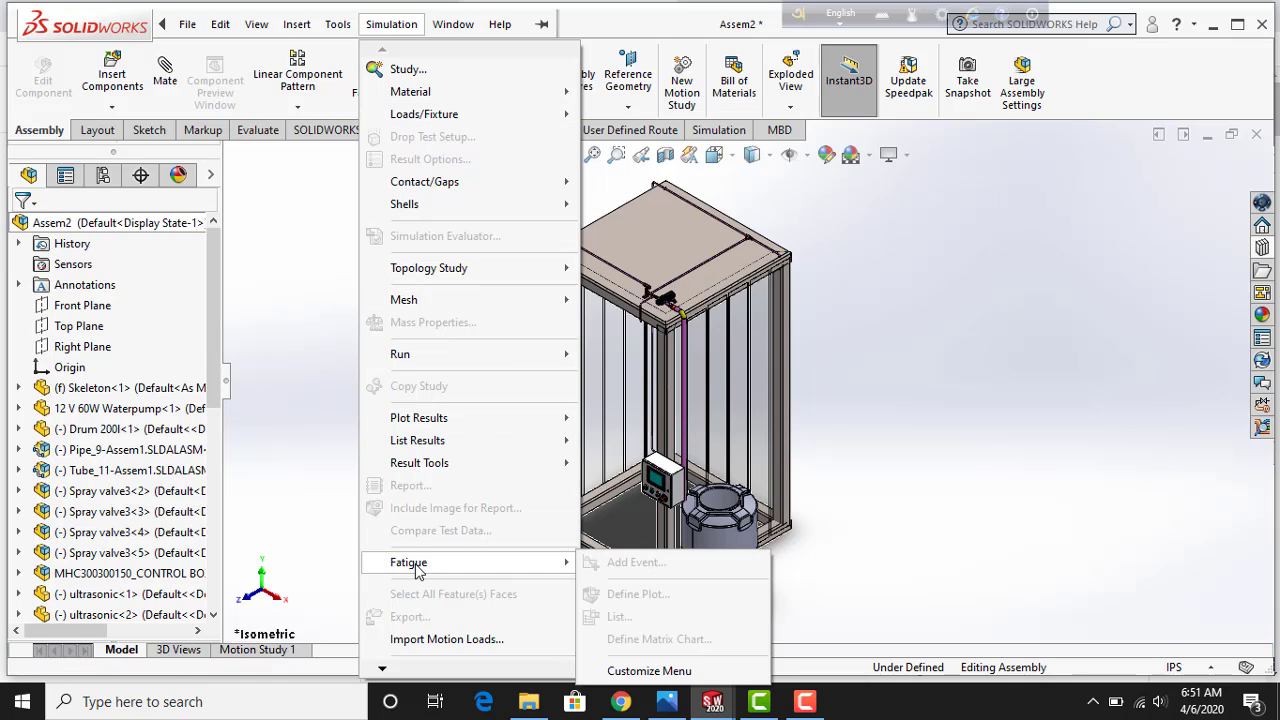
click(296, 335)
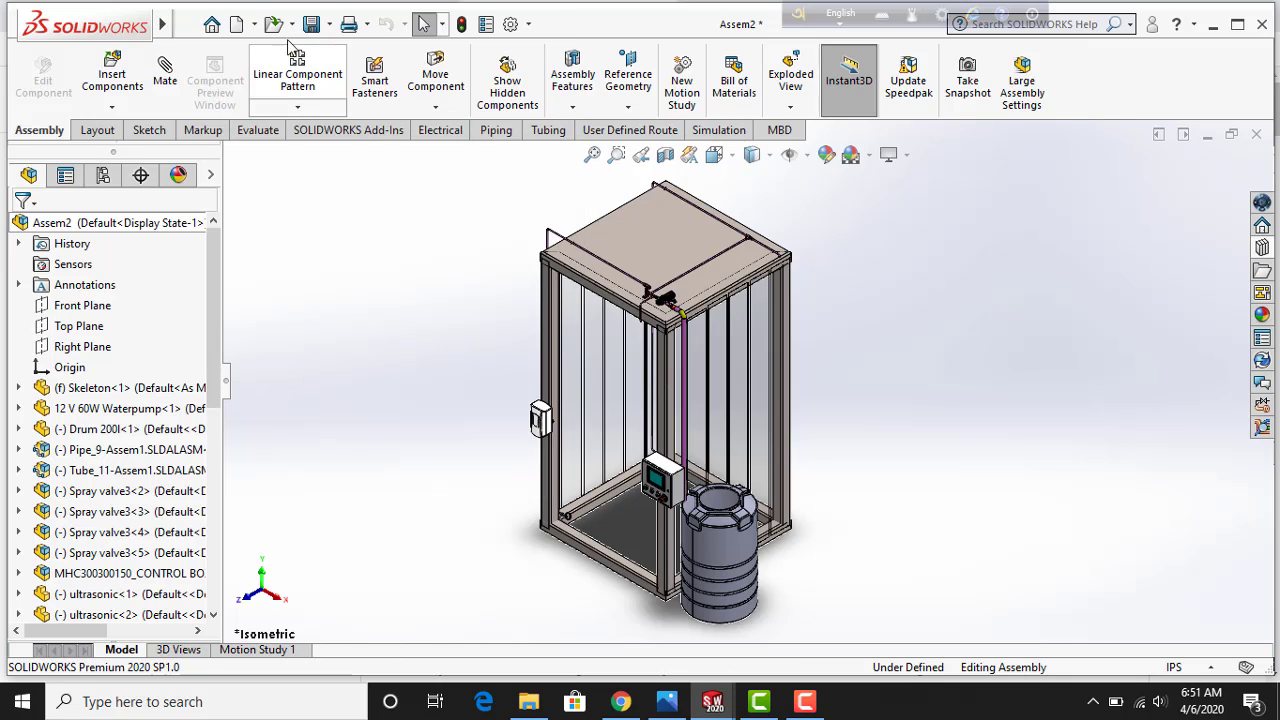
click(391, 24)
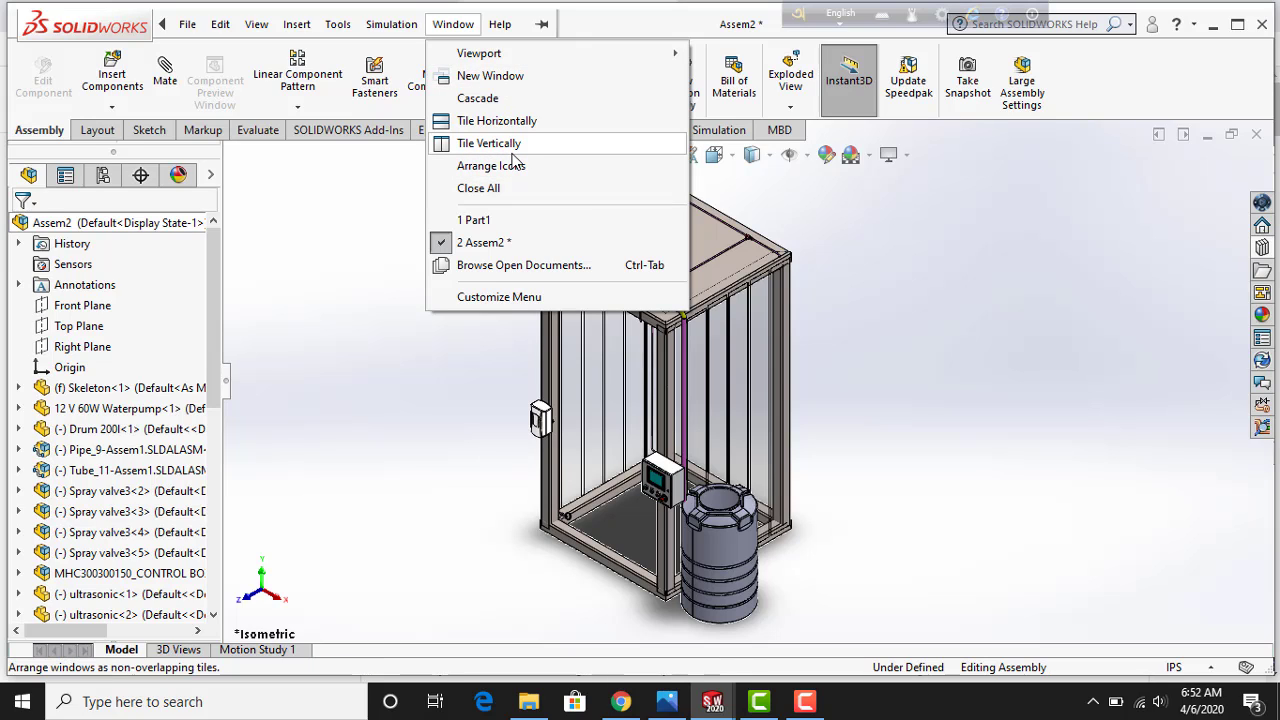
click(494, 38)
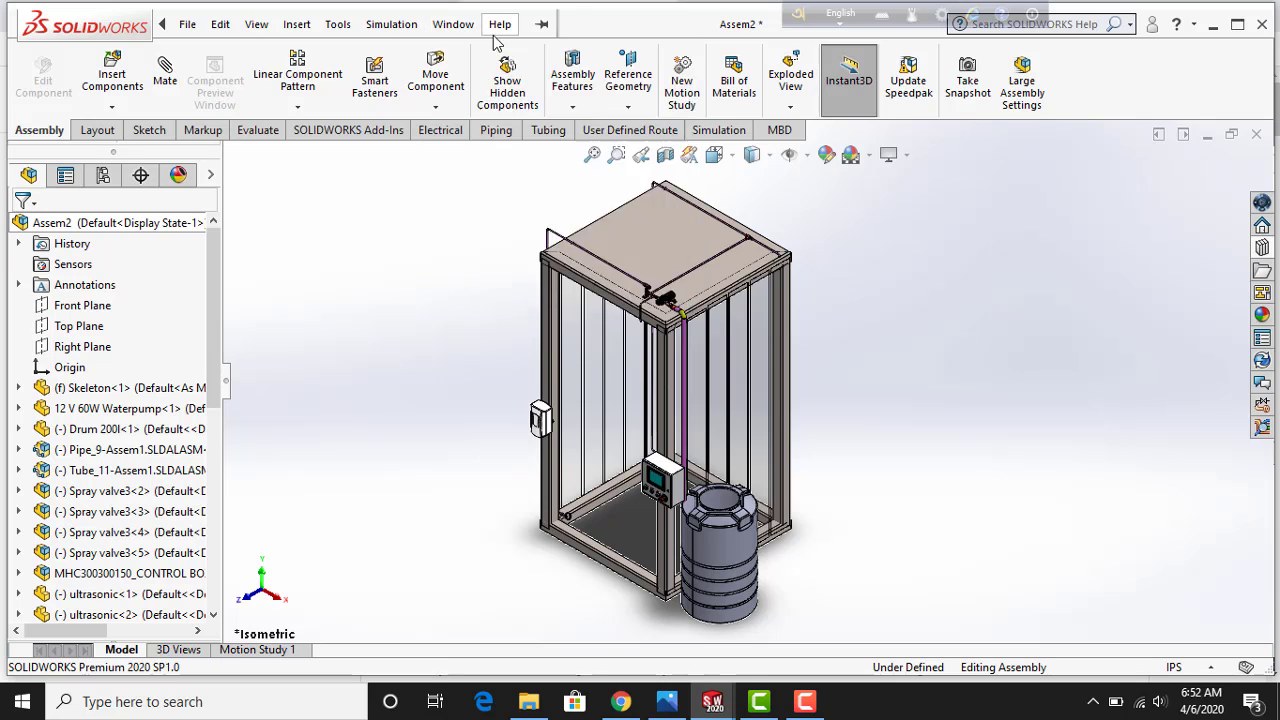
click(453, 24)
mouse_move(500, 24)
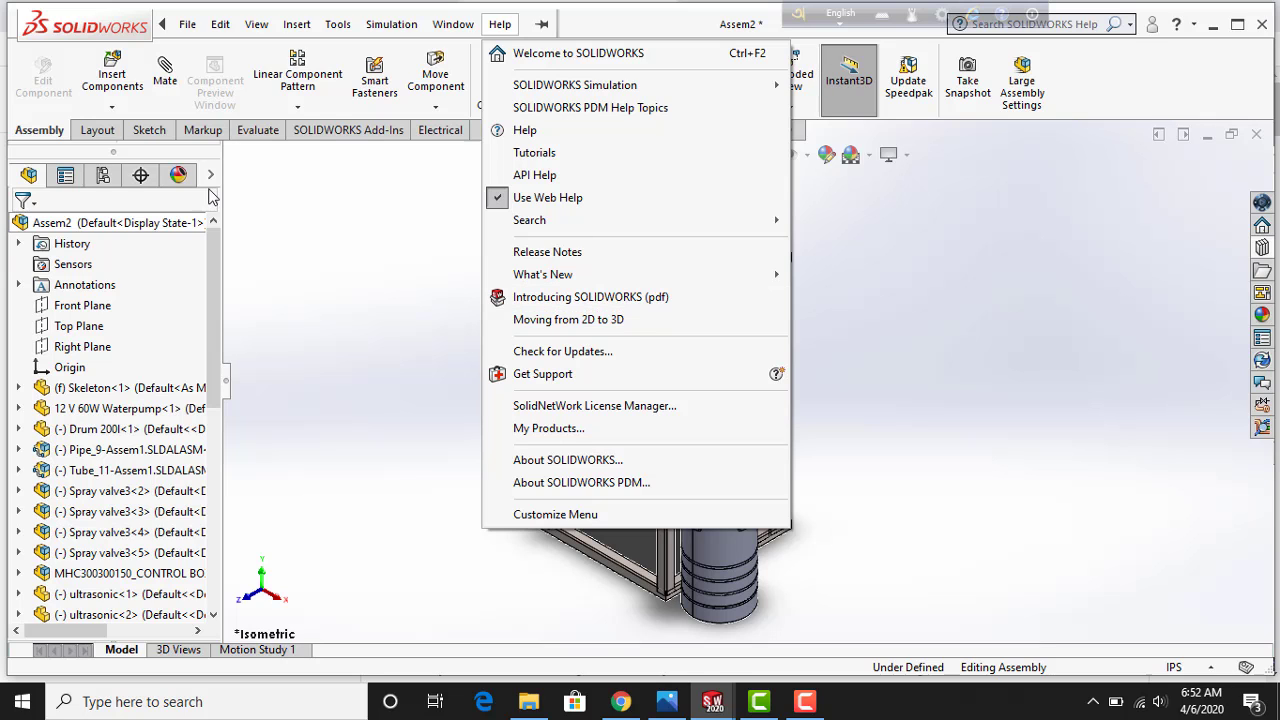
click(40, 138)
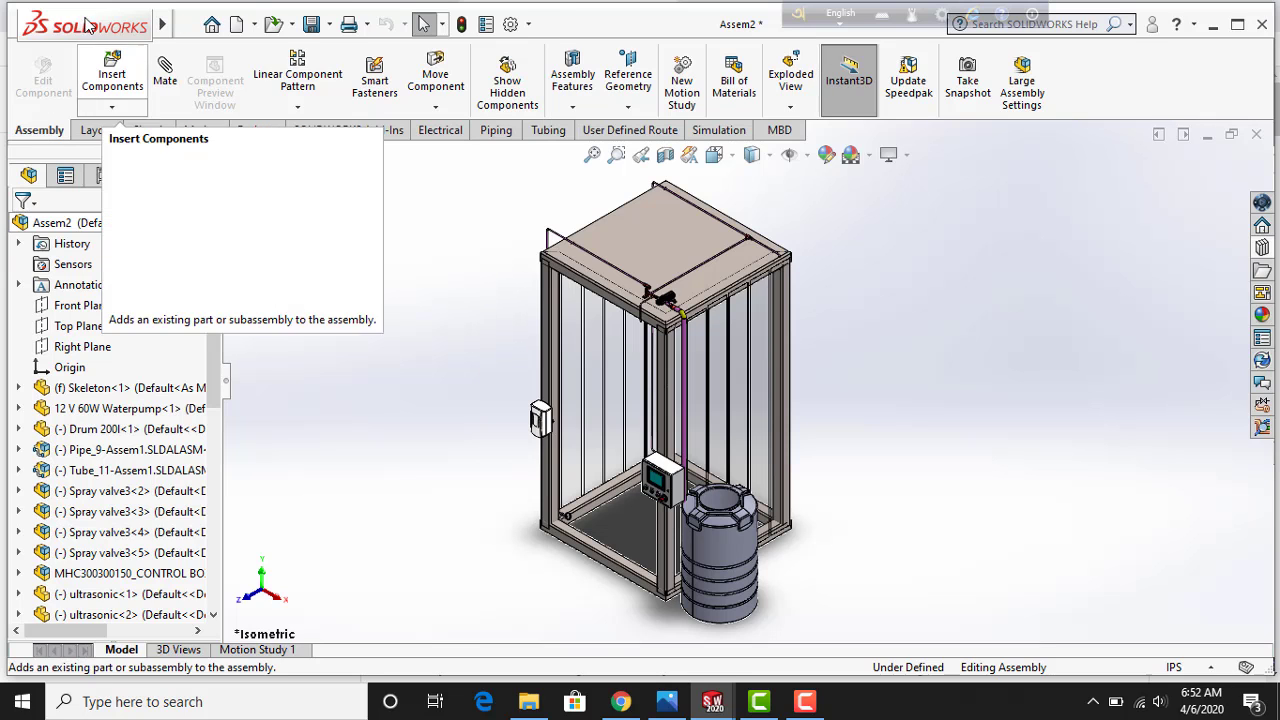
Switch to the empty Part1 document and bring up File > Open Recent
click(187, 24)
click(710, 703)
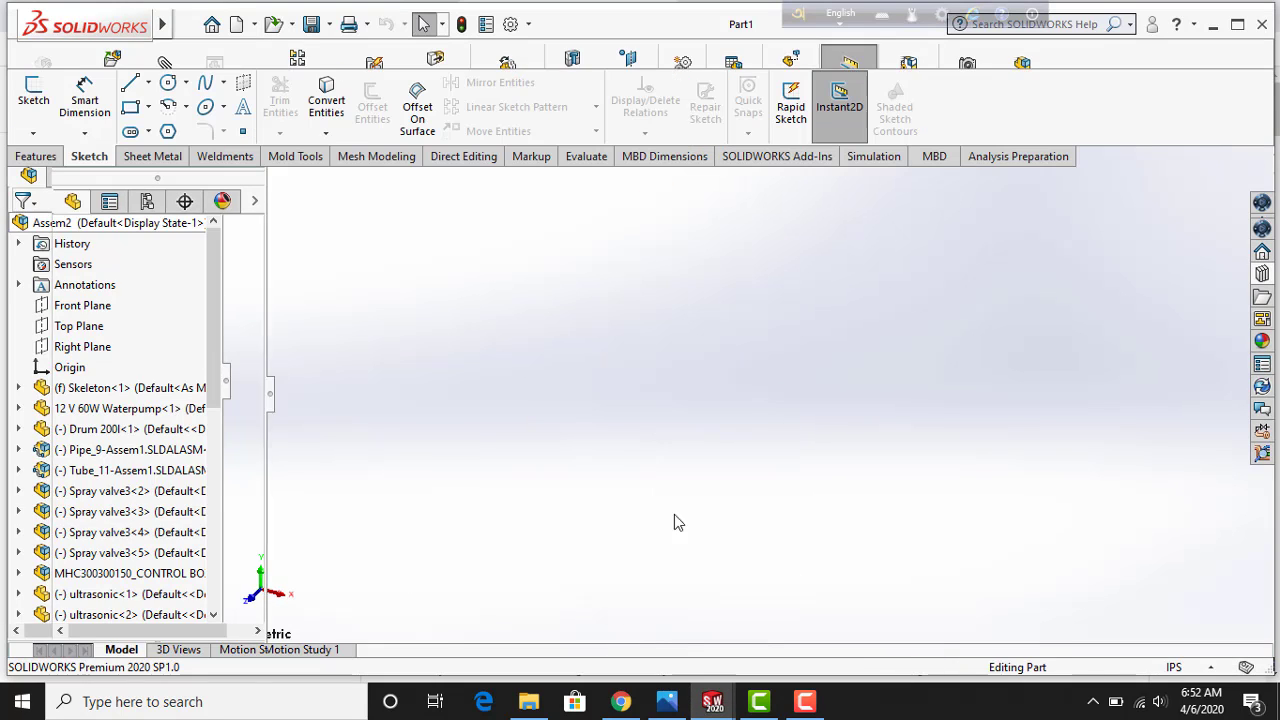
click(187, 24)
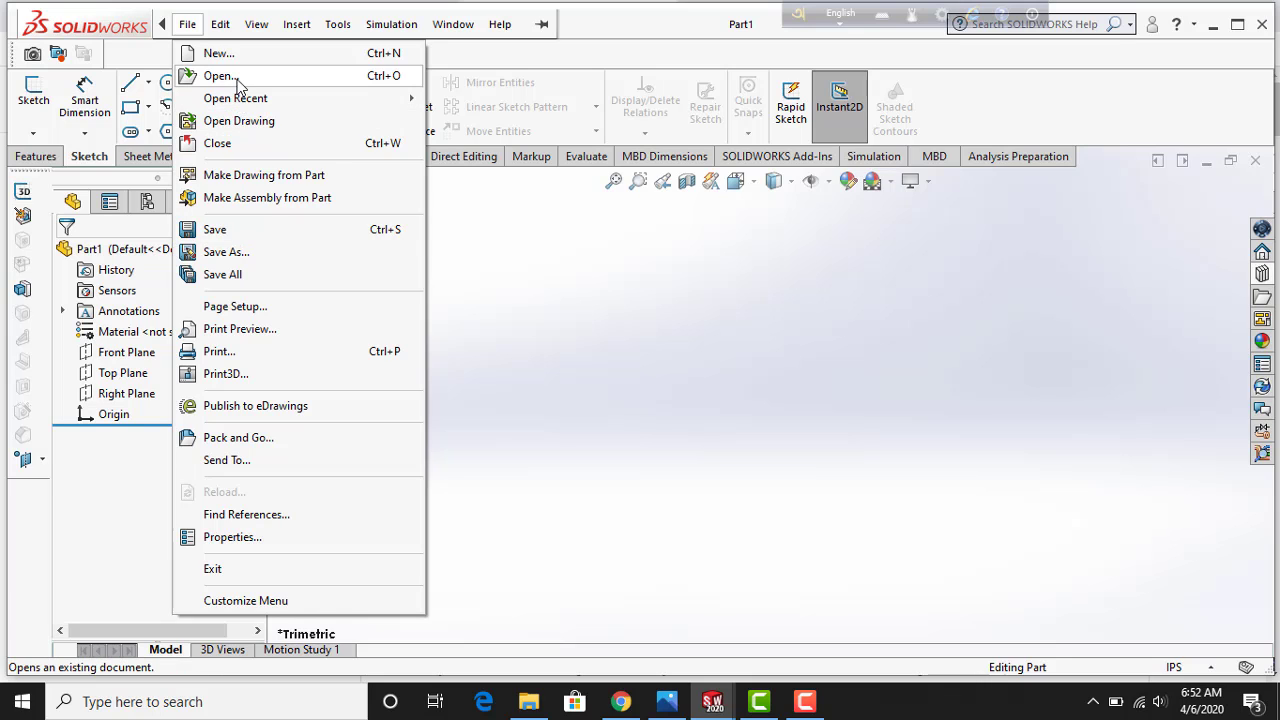
mouse_move(236, 98)
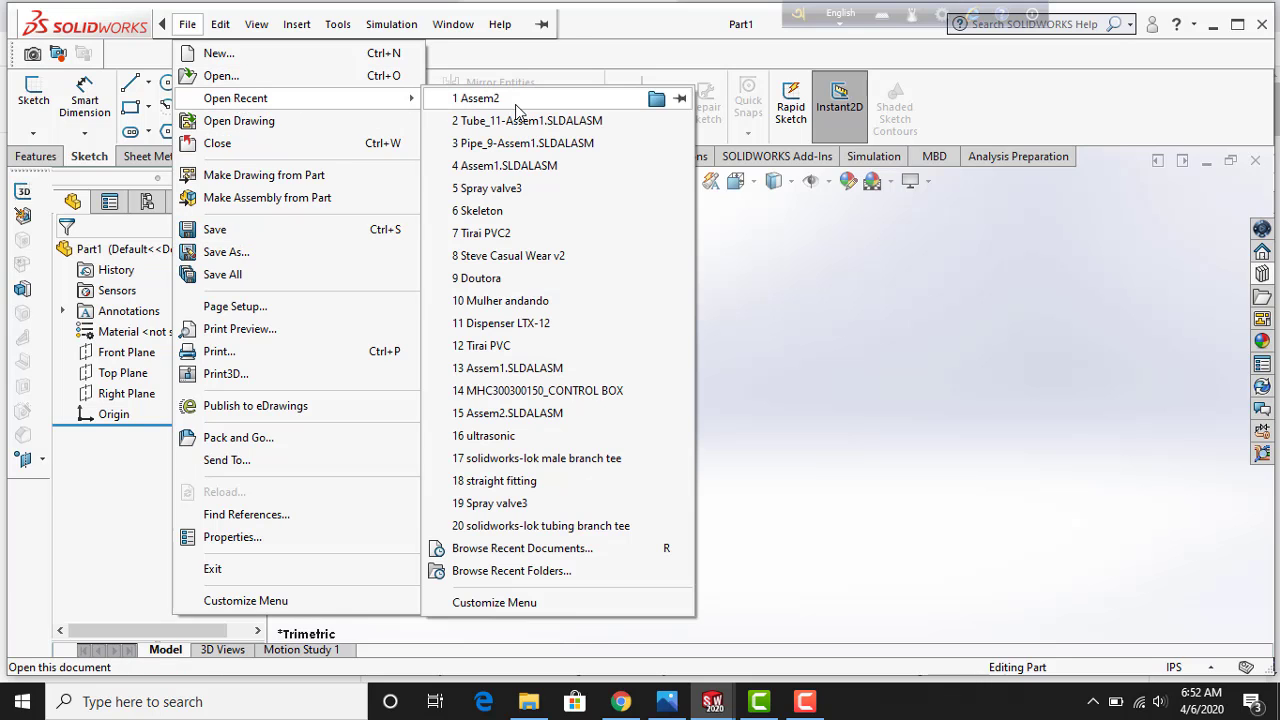
Open the recent Skeleton part and view it from Front, then Isometric
click(555, 210)
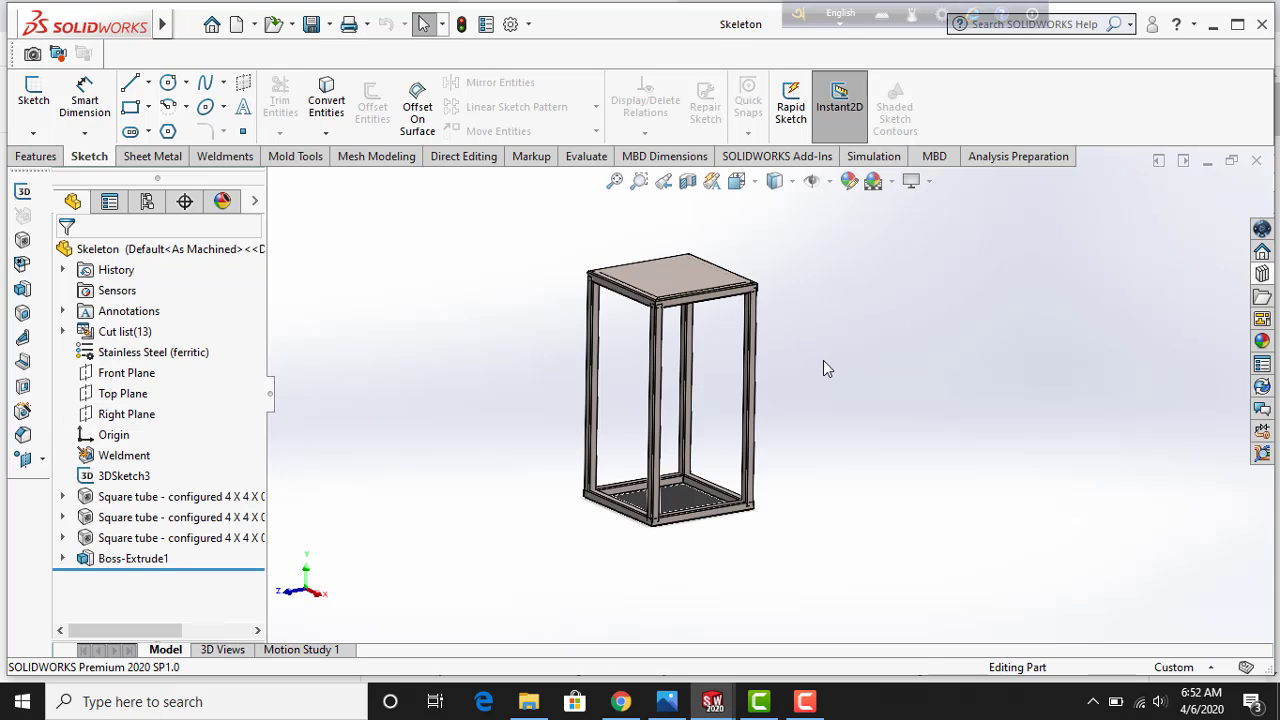
key(ctrl+1)
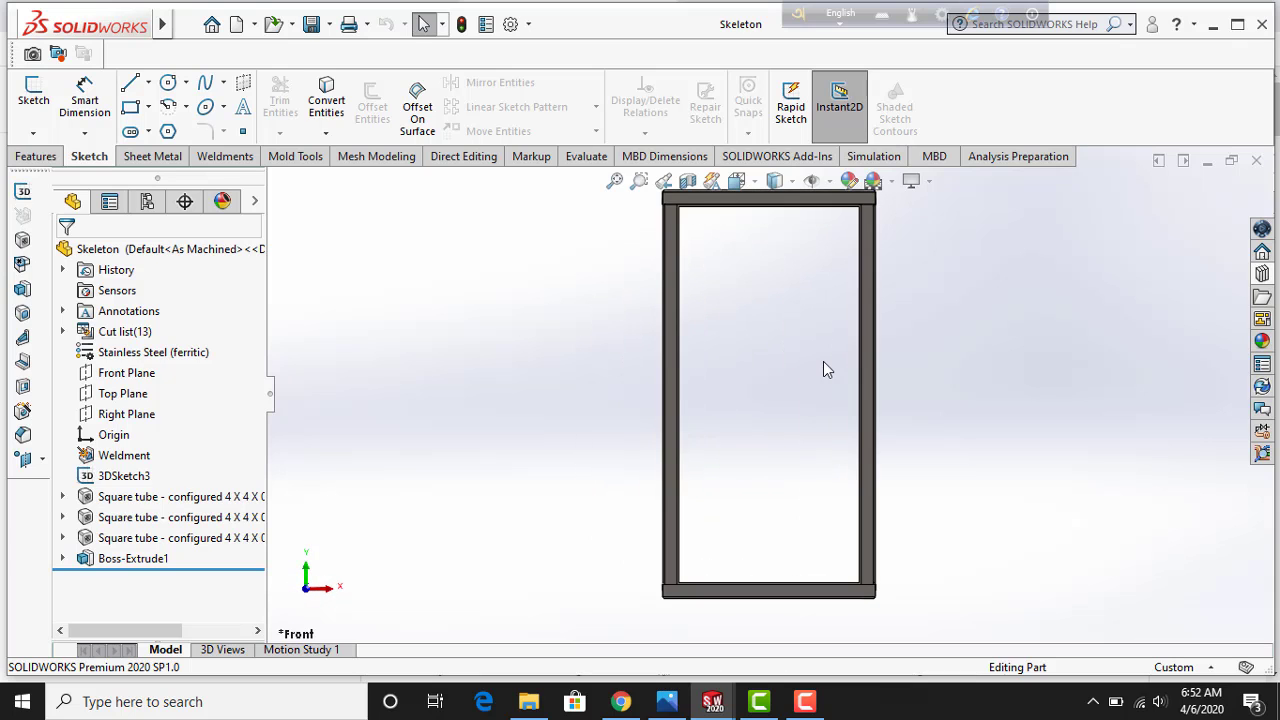
key(ctrl+7)
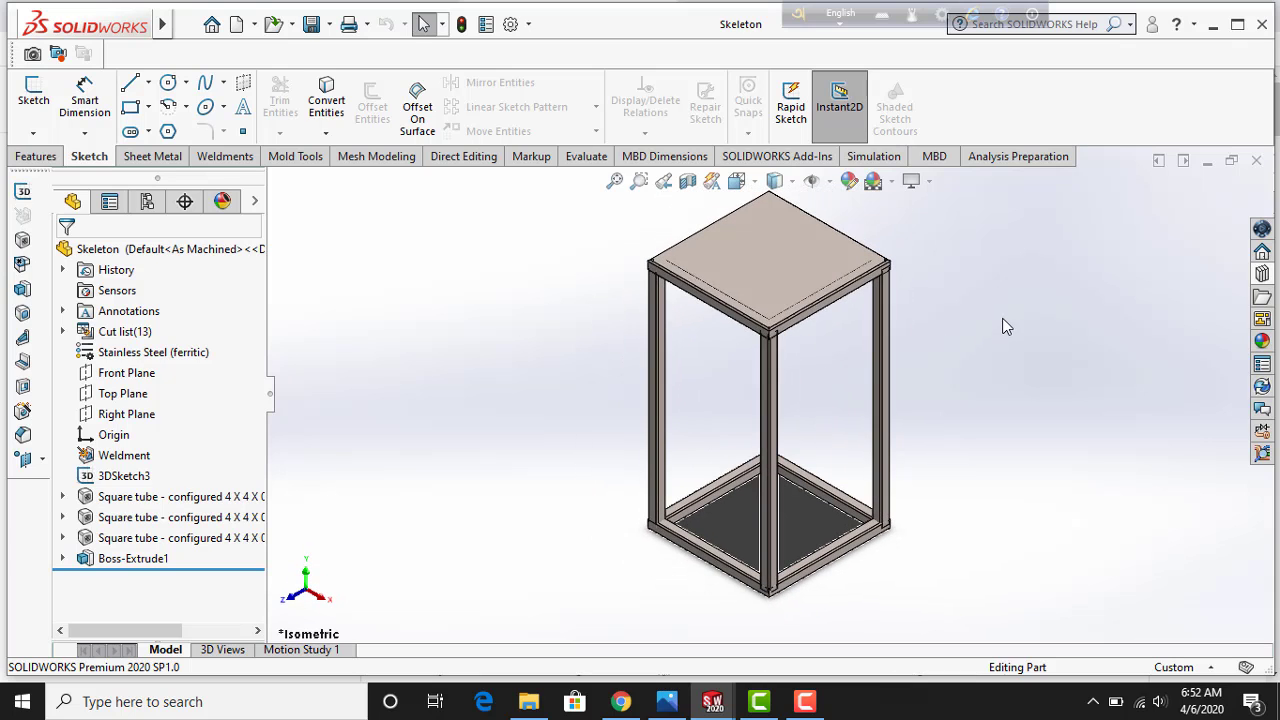
scroll(1012, 278, down, 2)
scroll(972, 334, up, 2)
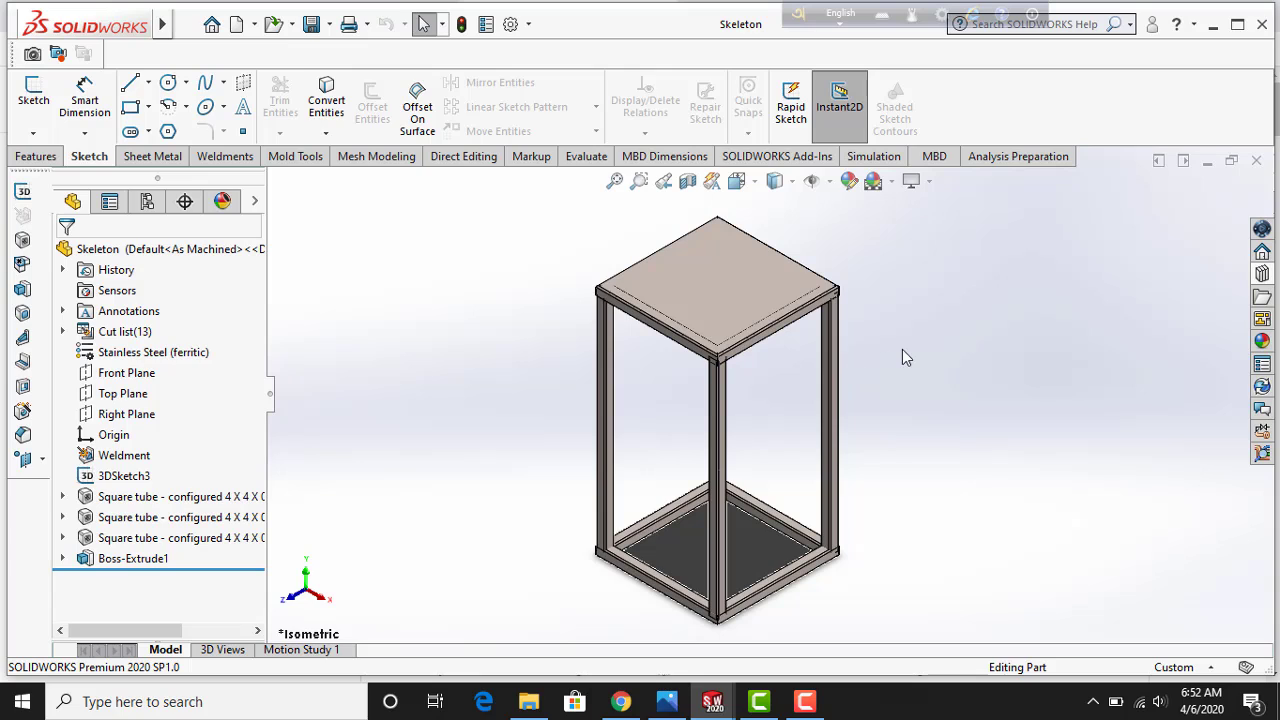
Show the Features tools, then review the widened Add-Ins list and cancel it
click(40, 157)
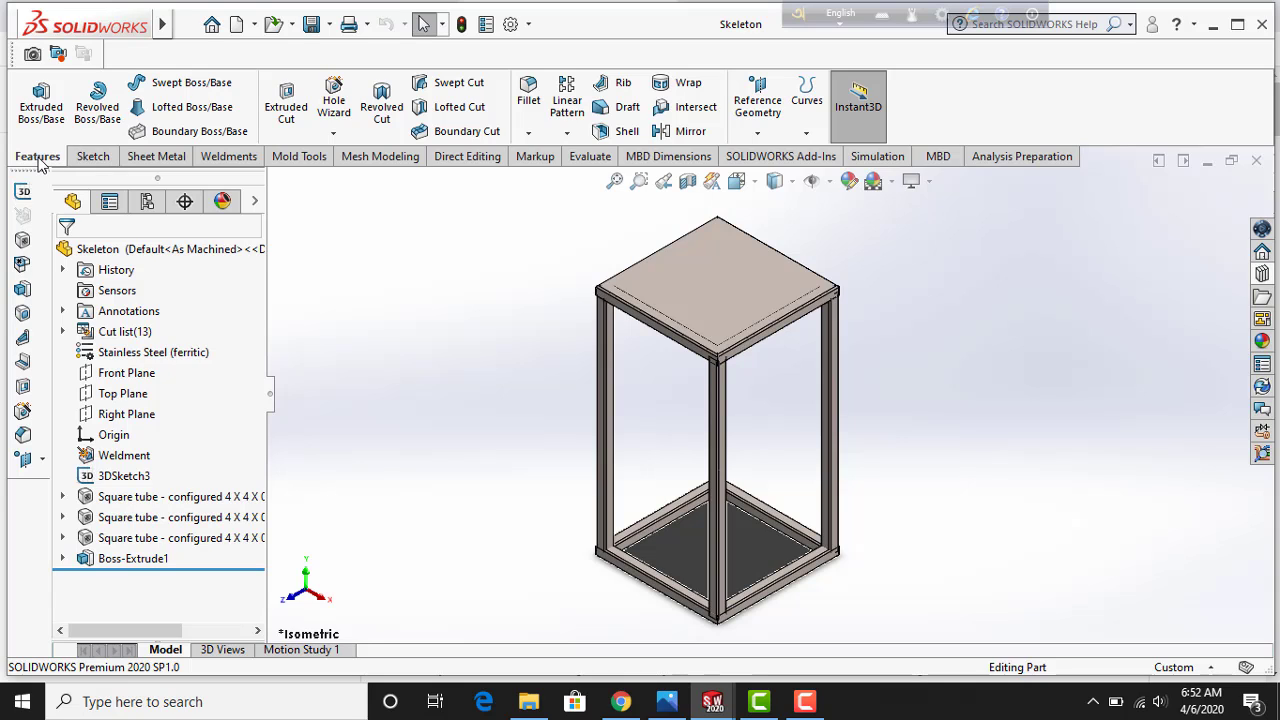
click(528, 24)
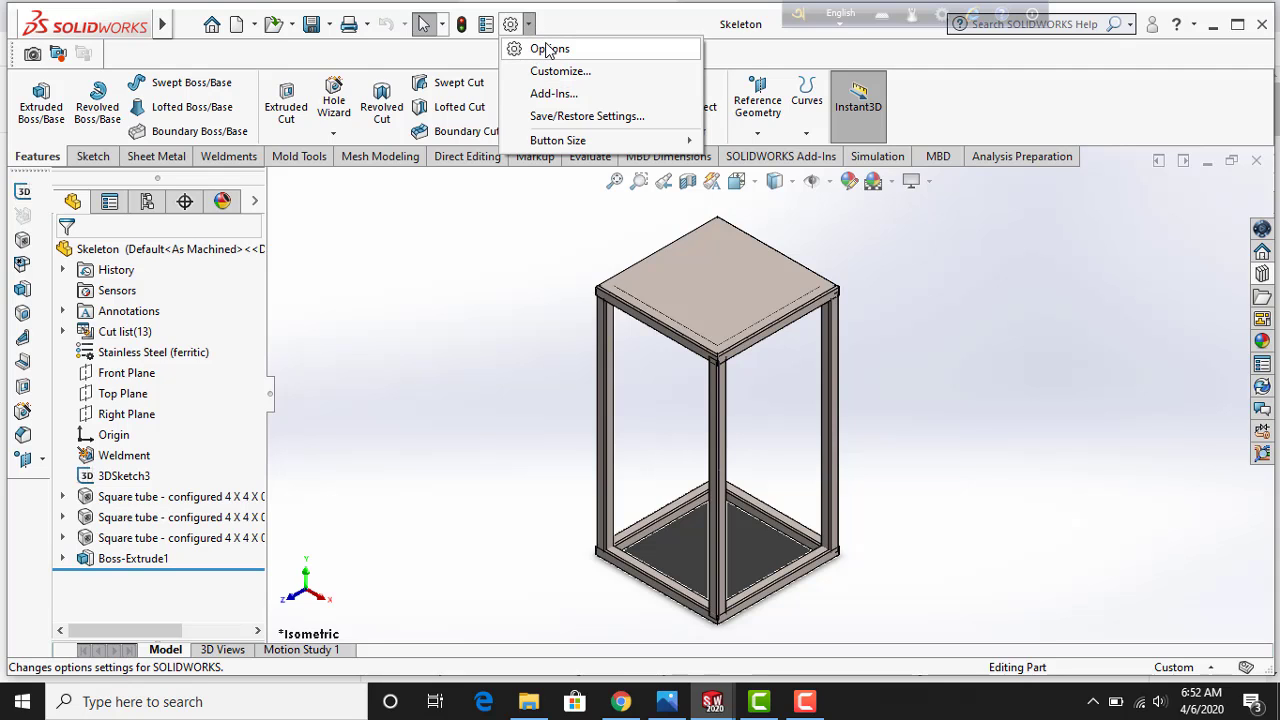
click(555, 94)
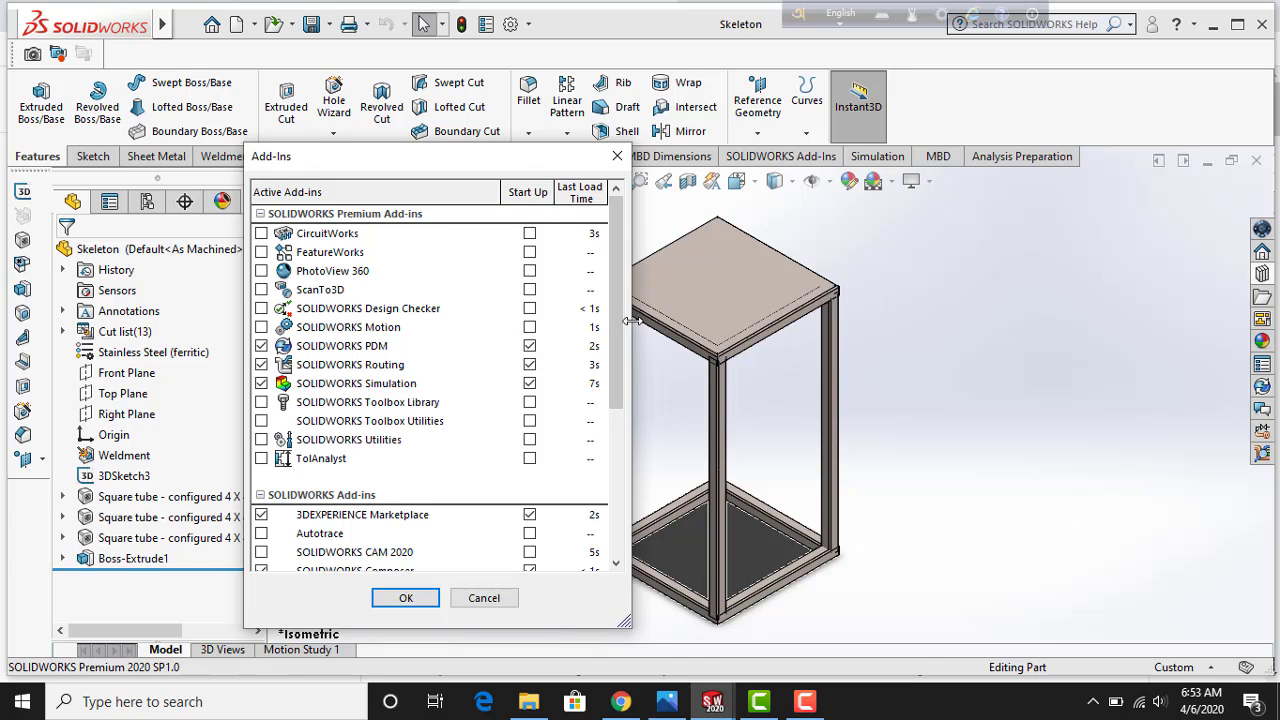
drag(630, 316, 895, 316)
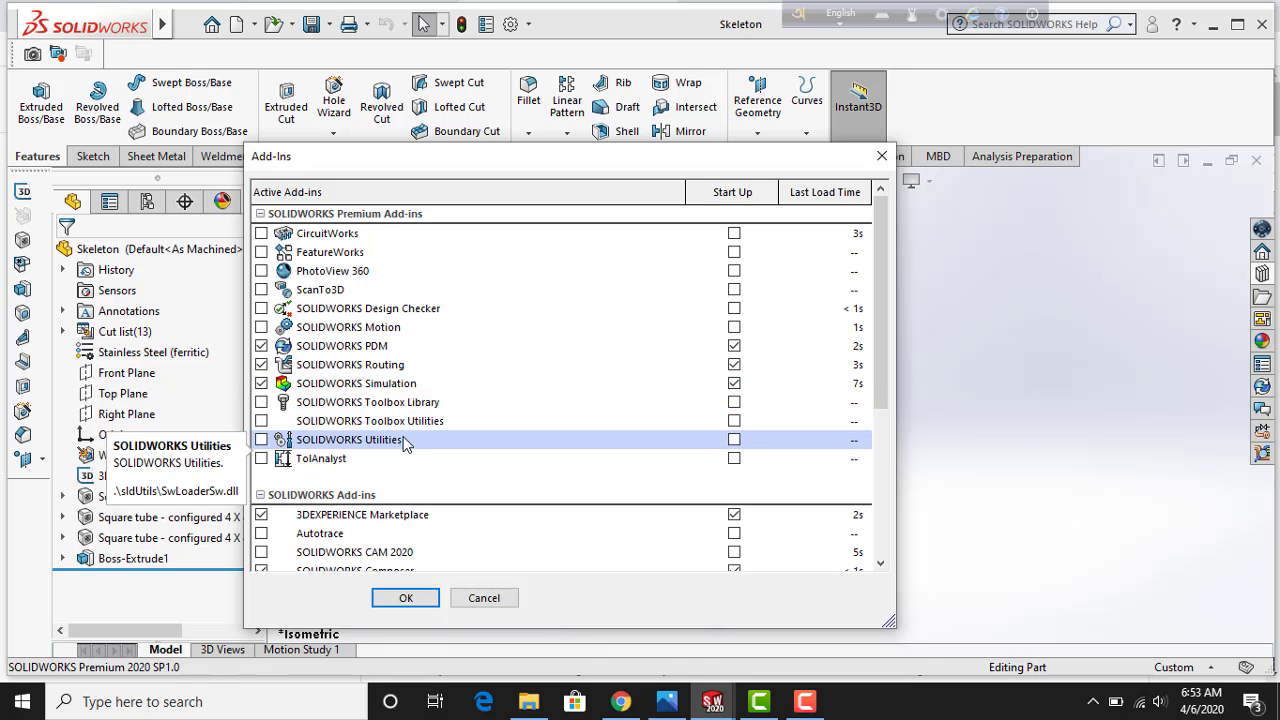
click(484, 597)
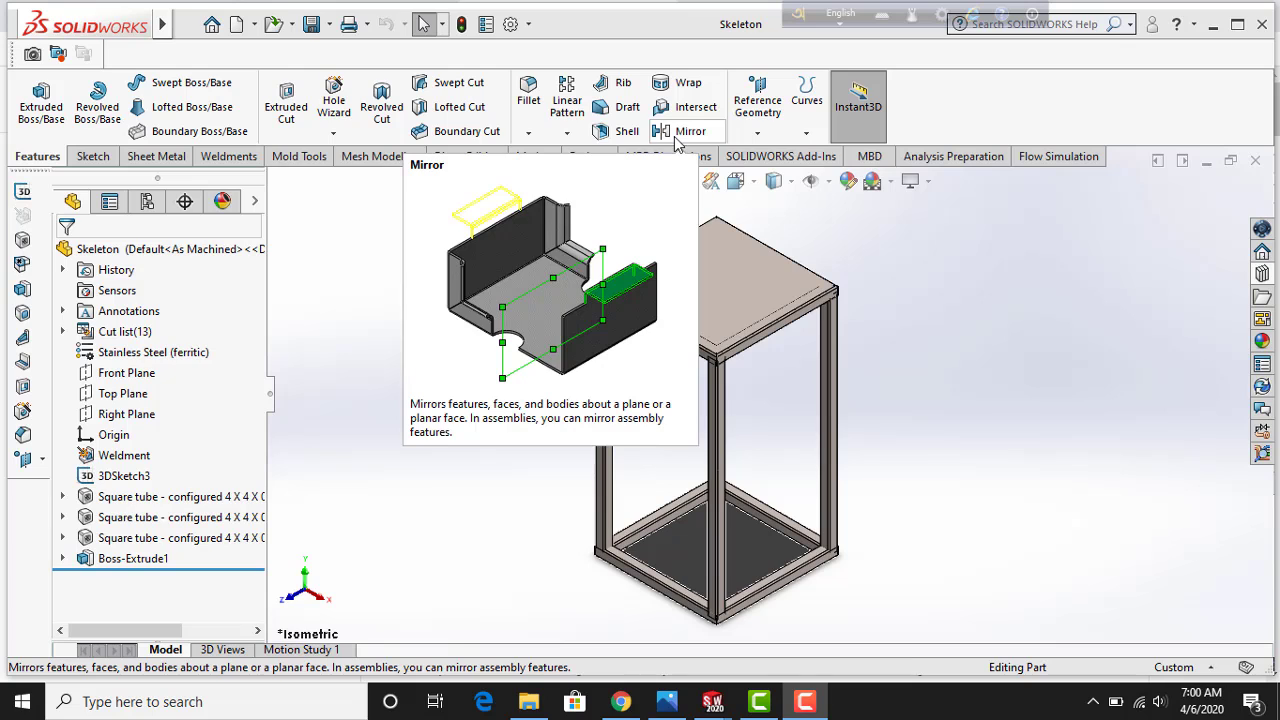
click(758, 134)
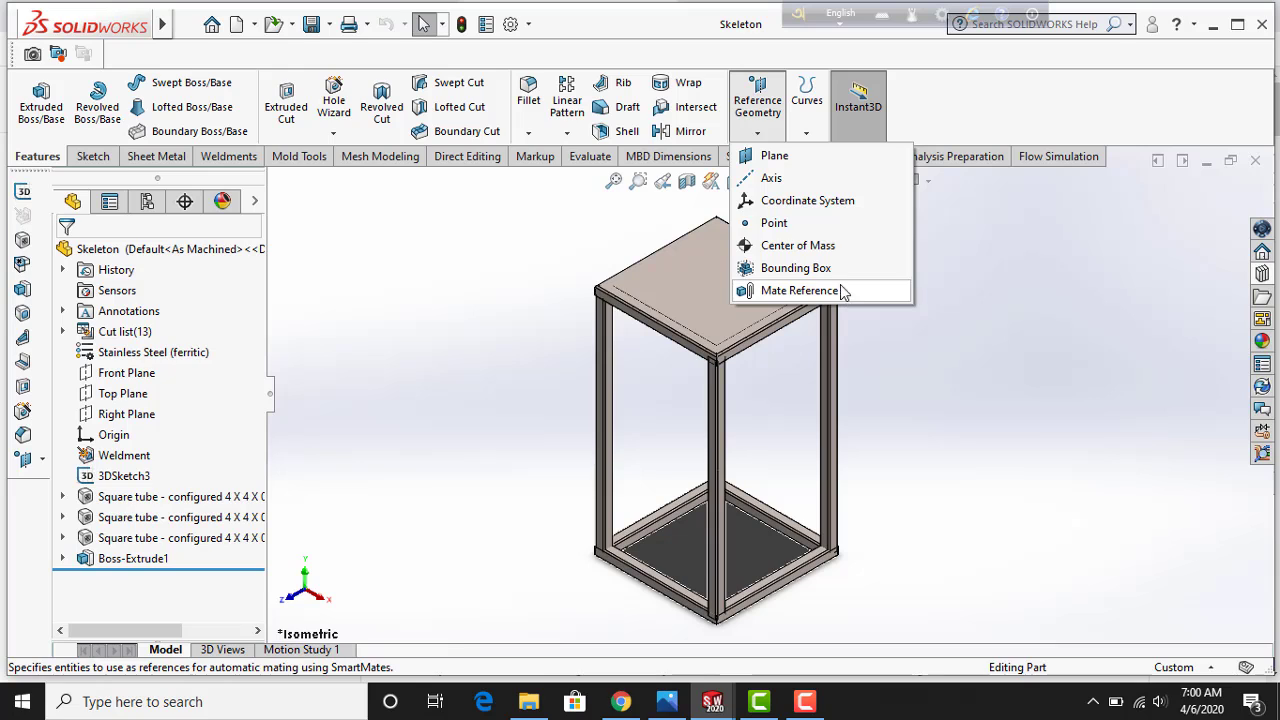
click(810, 128)
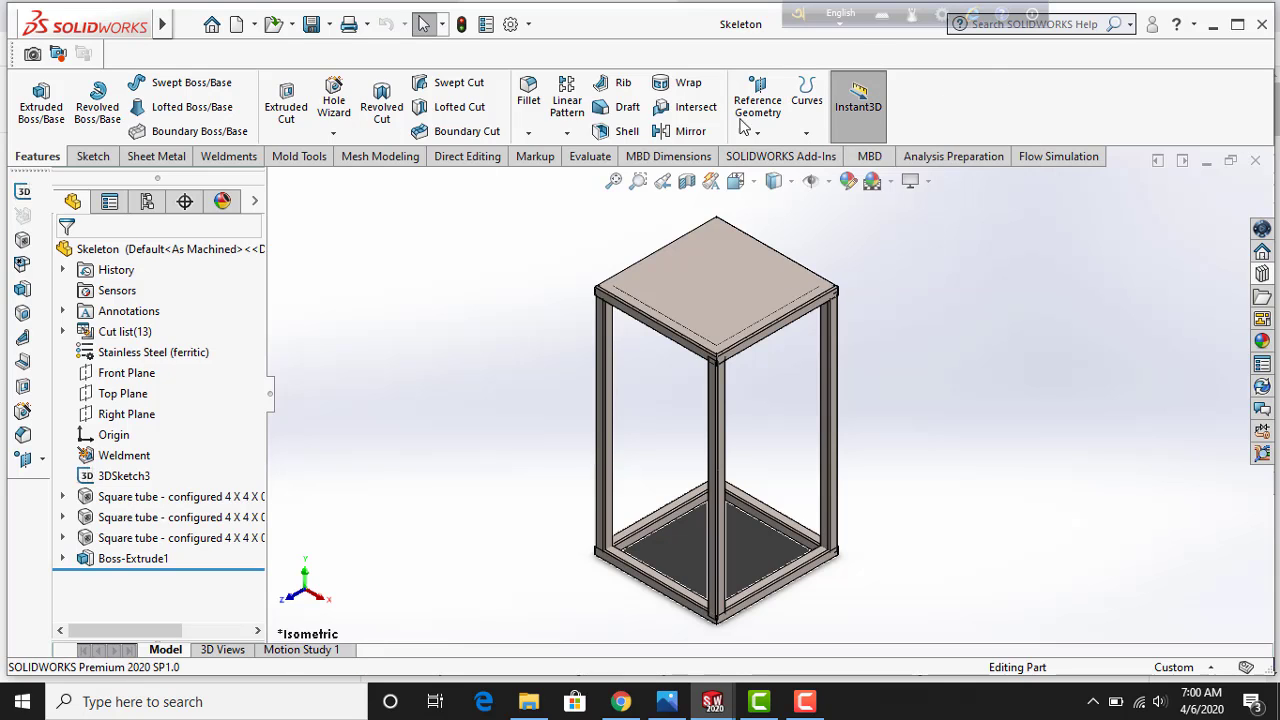
click(744, 117)
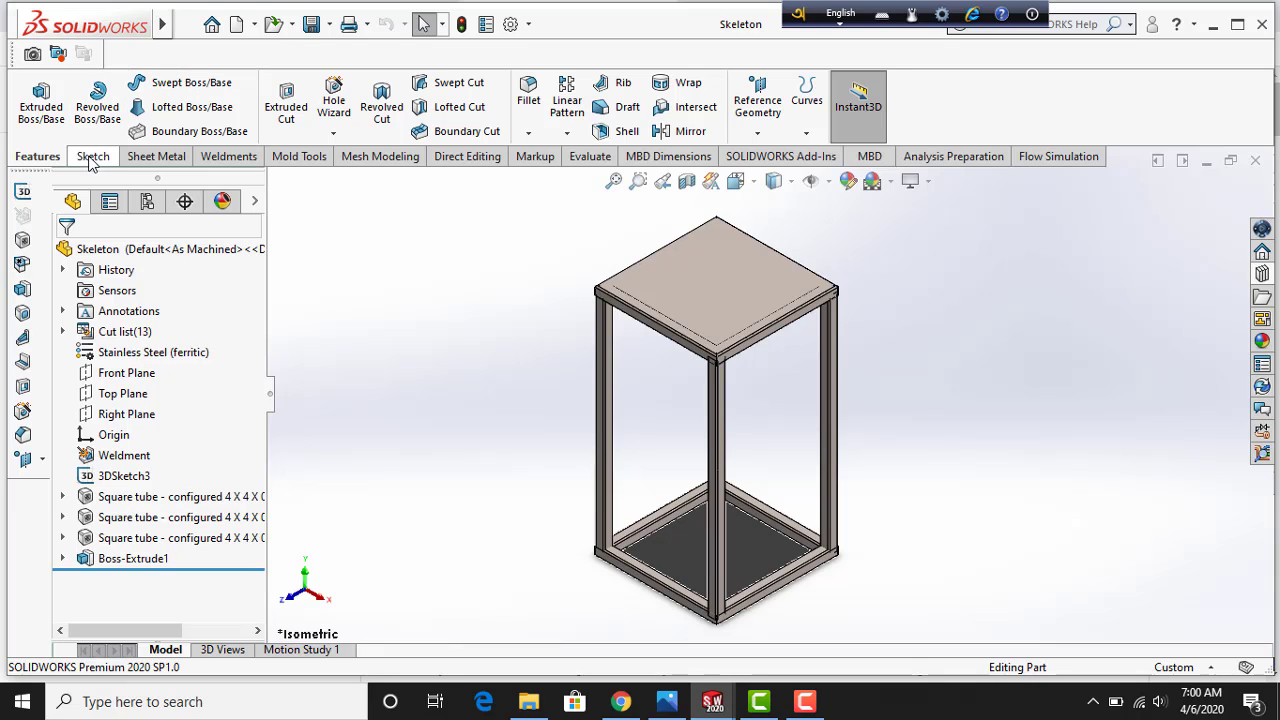
Show the Sketch tools and check the Sketch / 3D Sketch choices without starting one
click(90, 157)
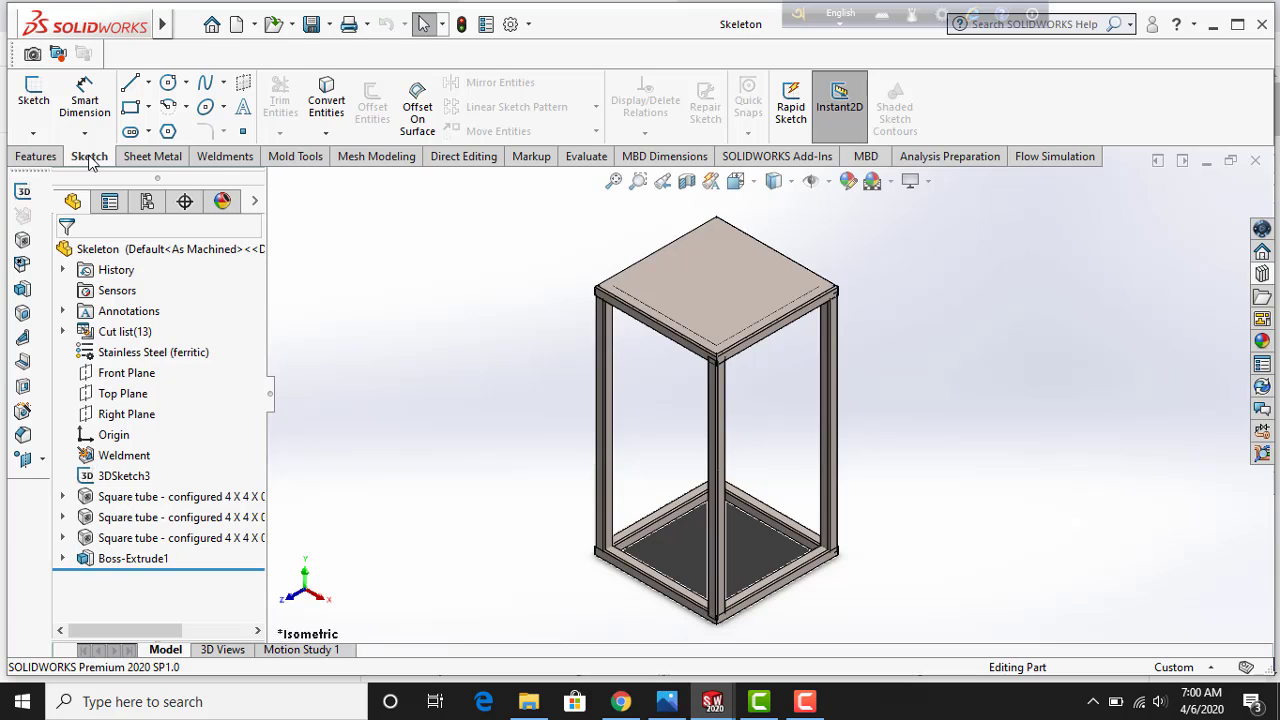
click(33, 133)
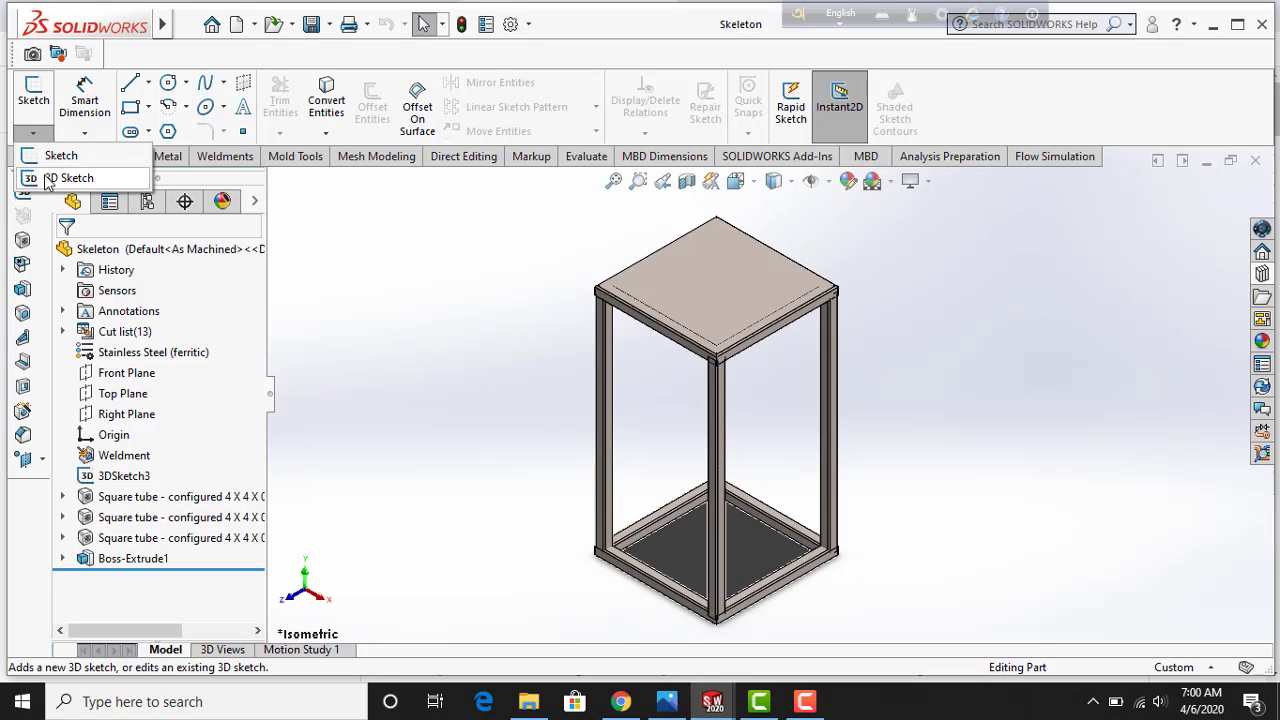
click(33, 132)
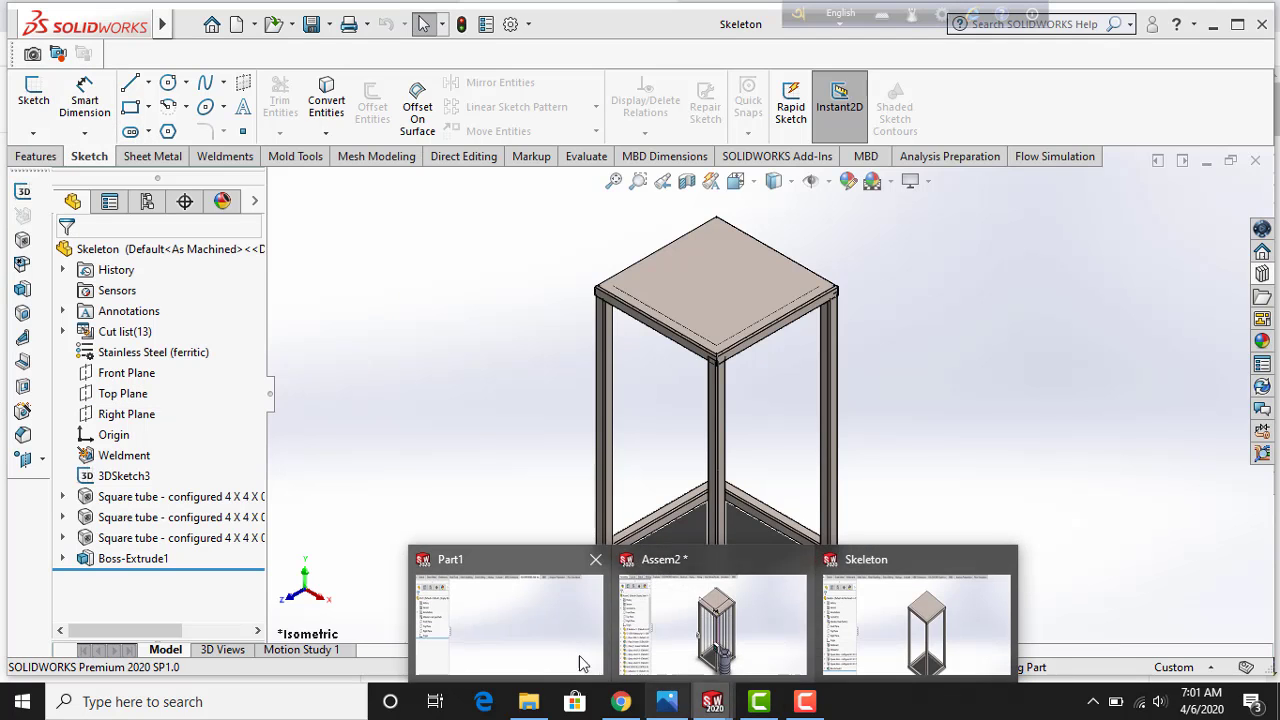
Switch to the empty Part1 document with Ctrl+Tab and start a new sketch
key(ctrl+Tab)
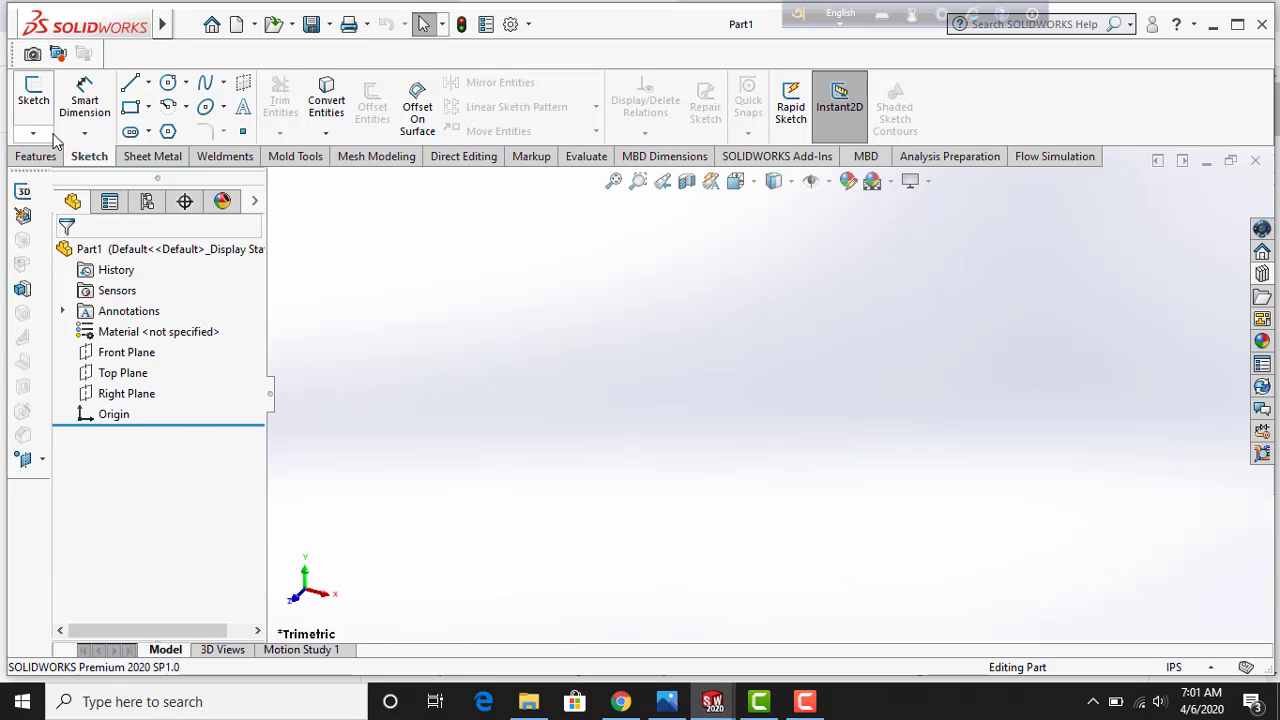
click(28, 96)
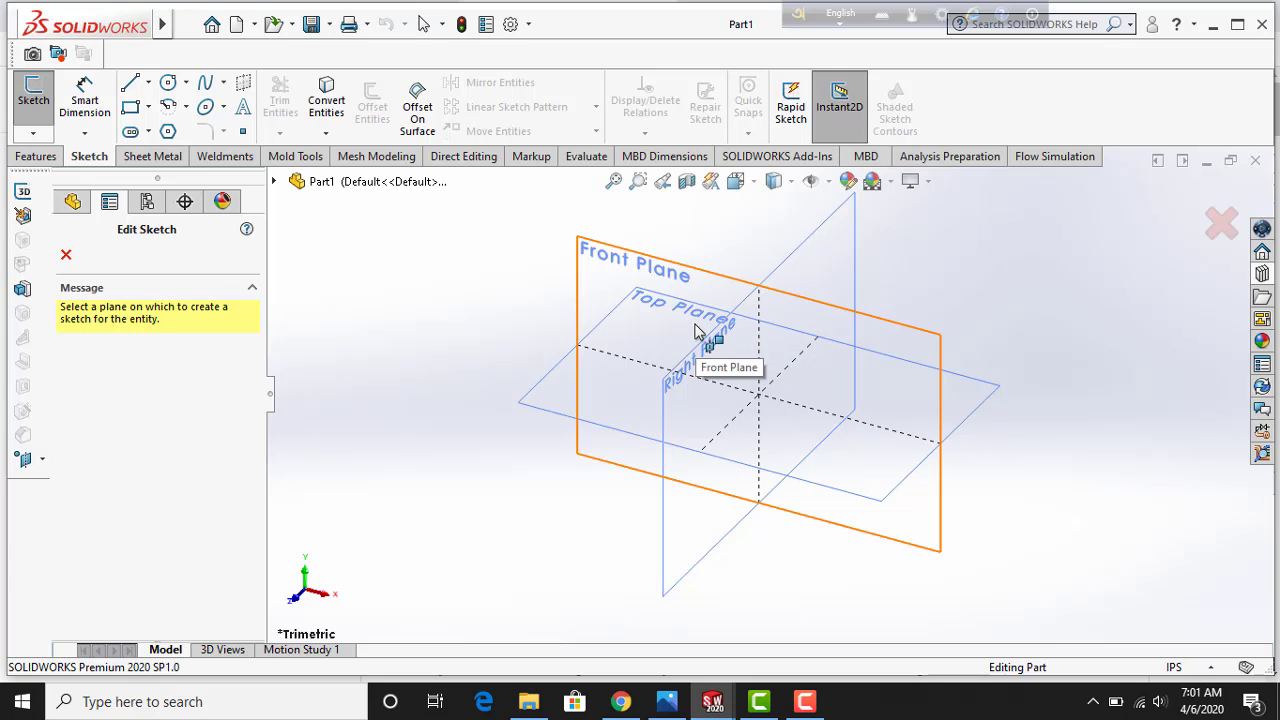
Preview the Front, Top and Right planes in turn from the FeatureManager tree
click(722, 271)
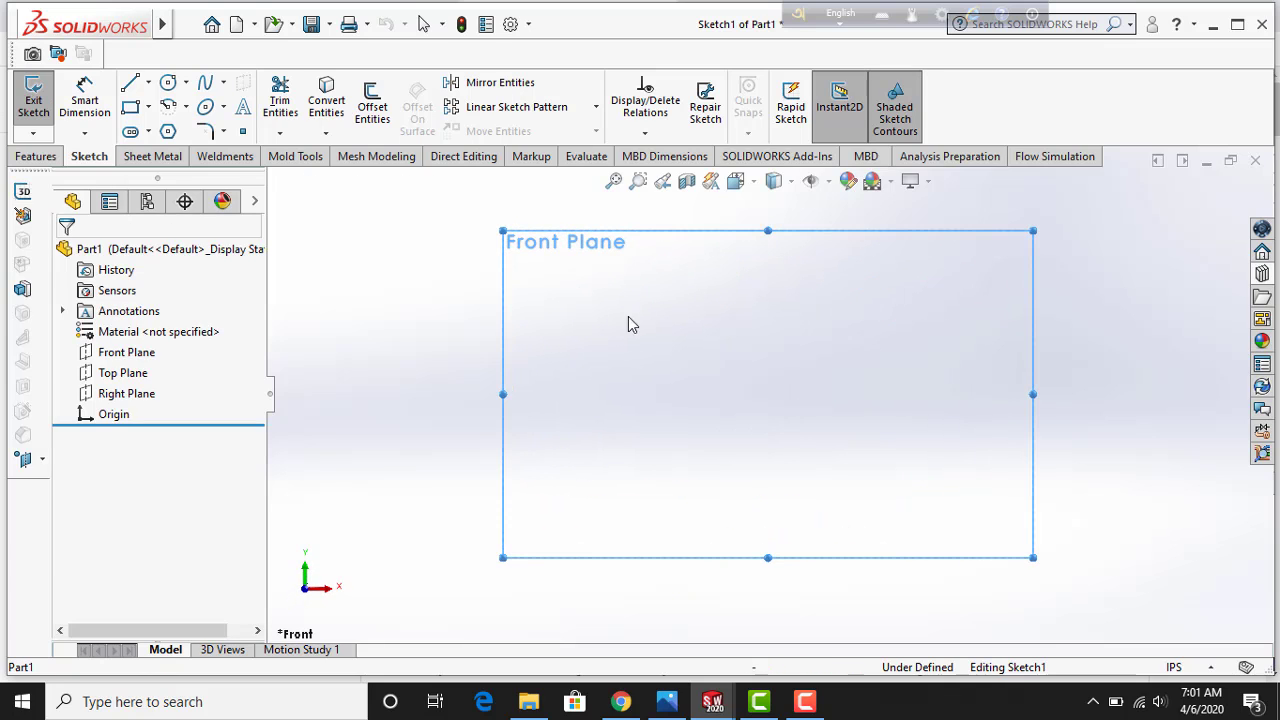
click(127, 358)
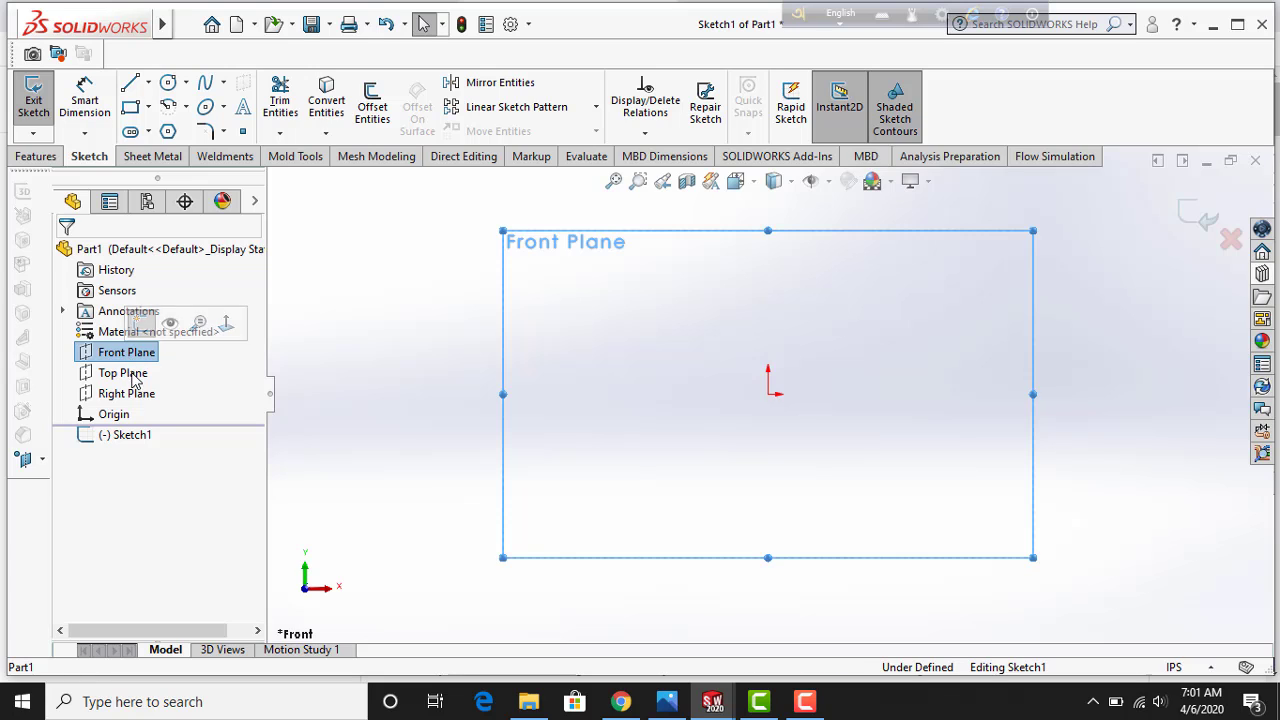
click(126, 372)
click(134, 396)
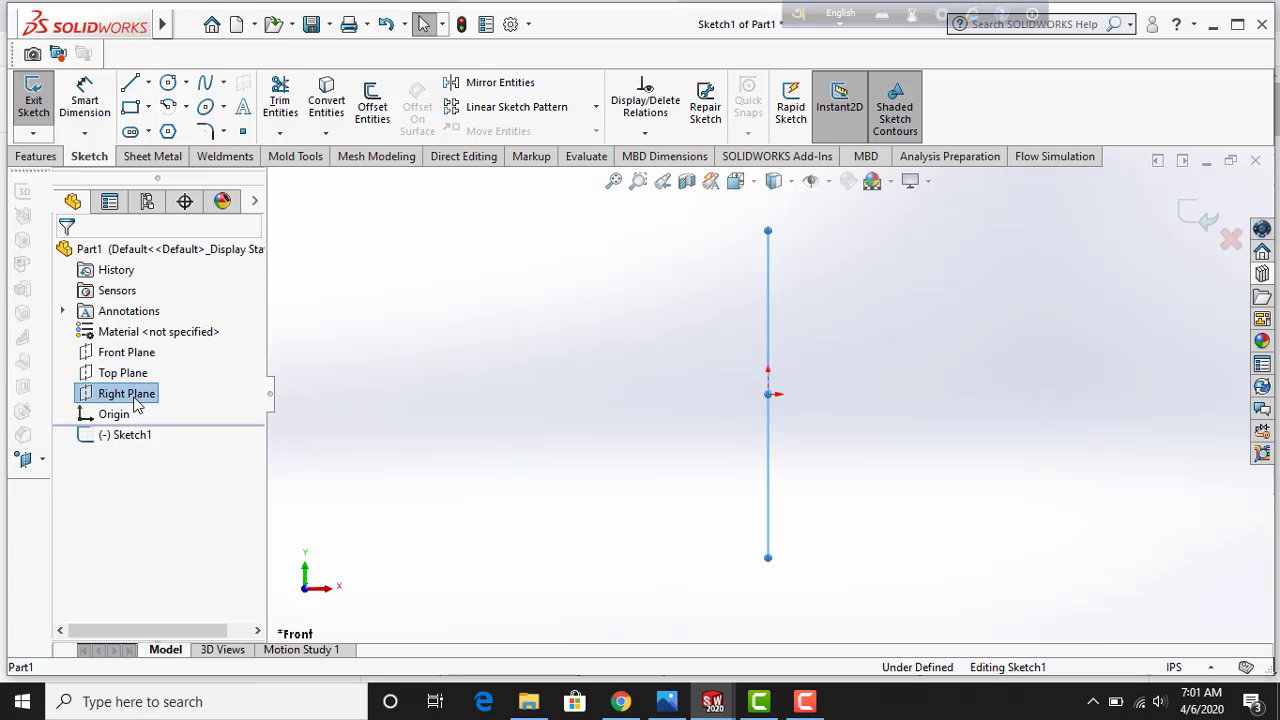
click(104, 360)
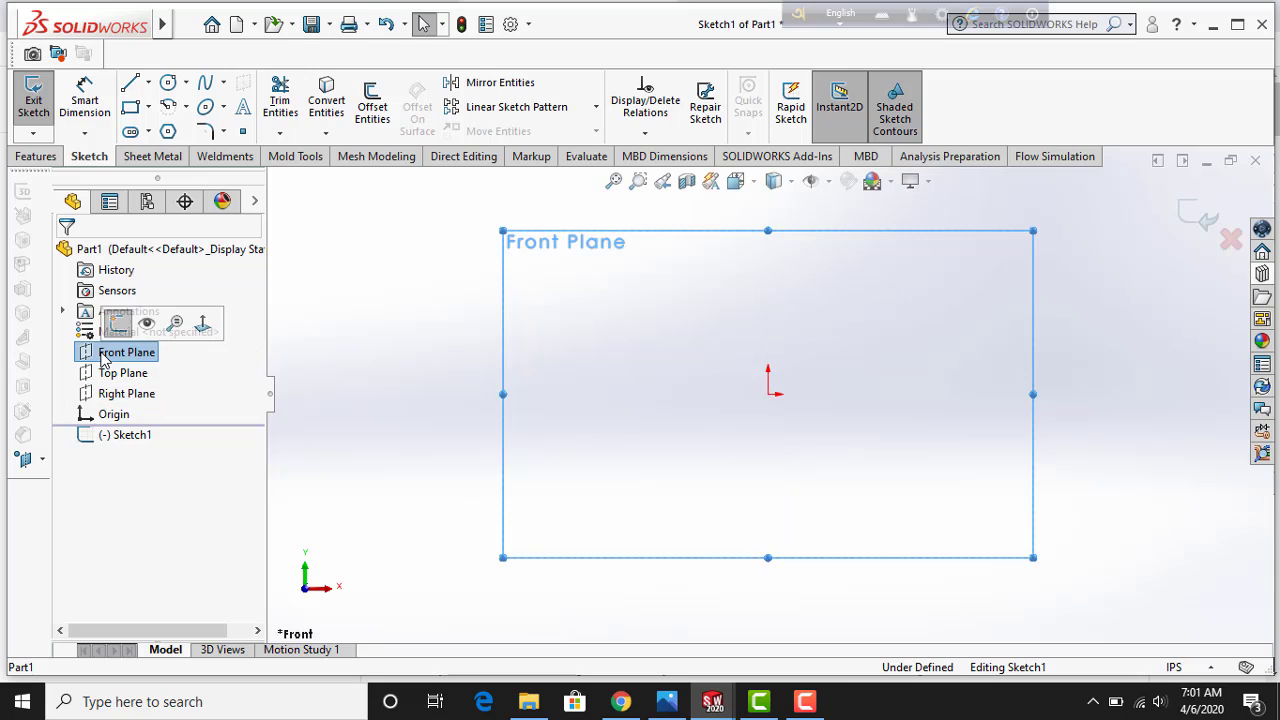
click(136, 396)
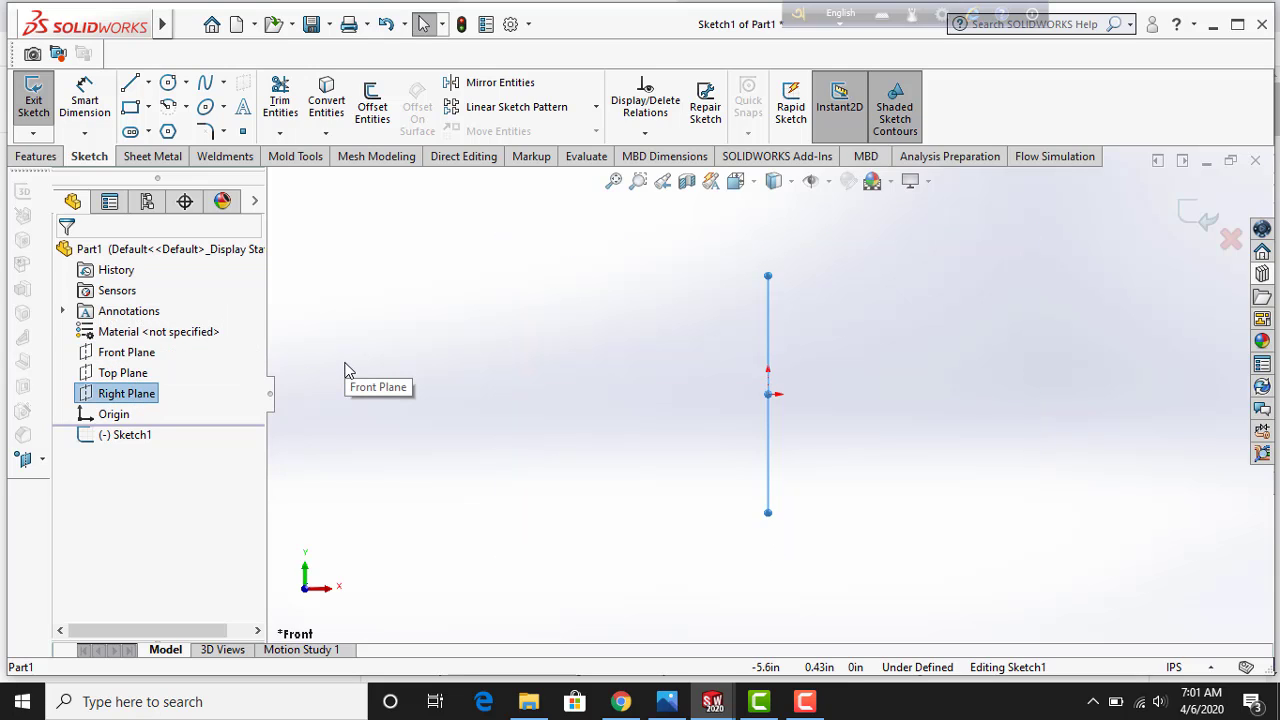
click(150, 353)
click(333, 343)
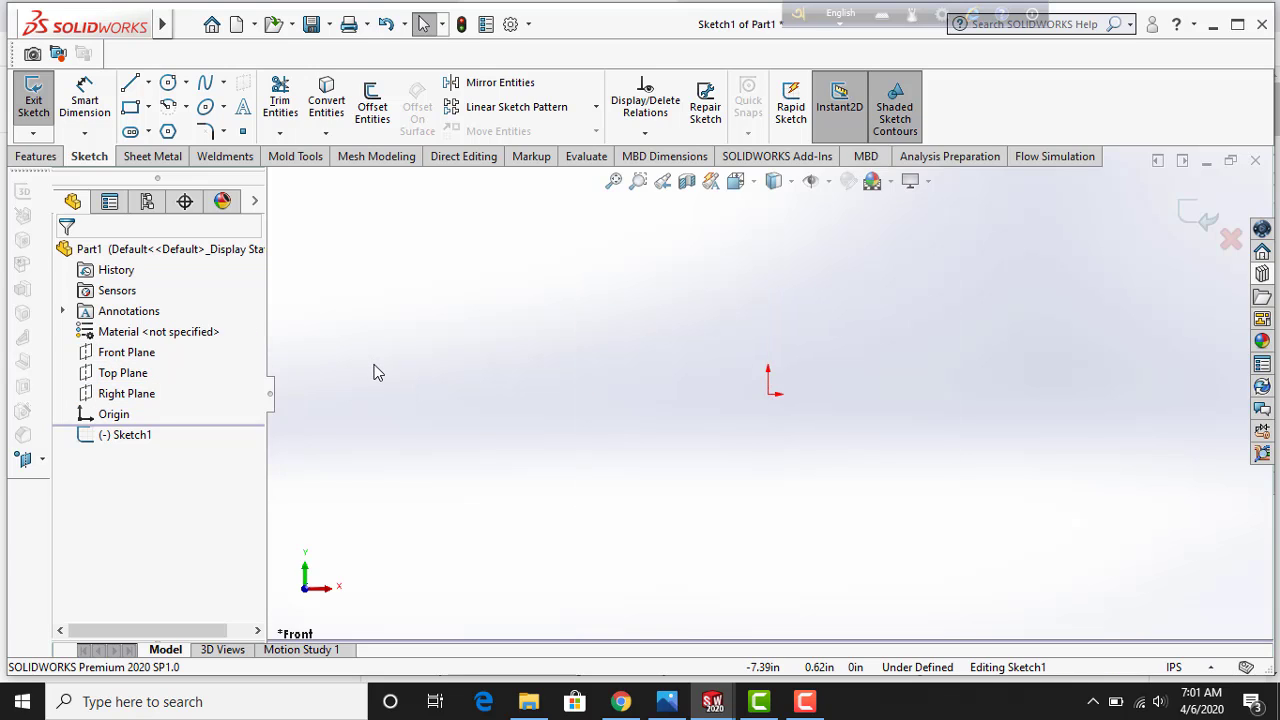
Place the sketch on the Front Plane, zoom in, and pick the Line tool
click(130, 352)
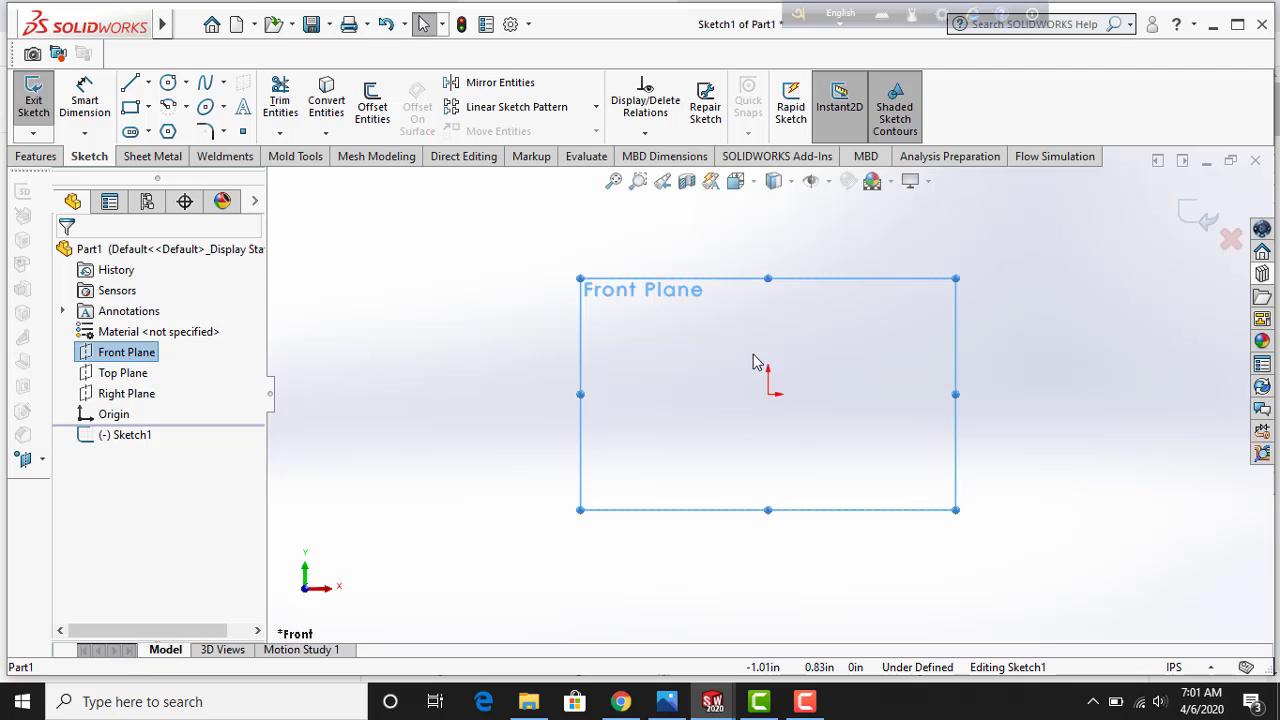
scroll(858, 375, down, 1)
scroll(757, 391, down, 1)
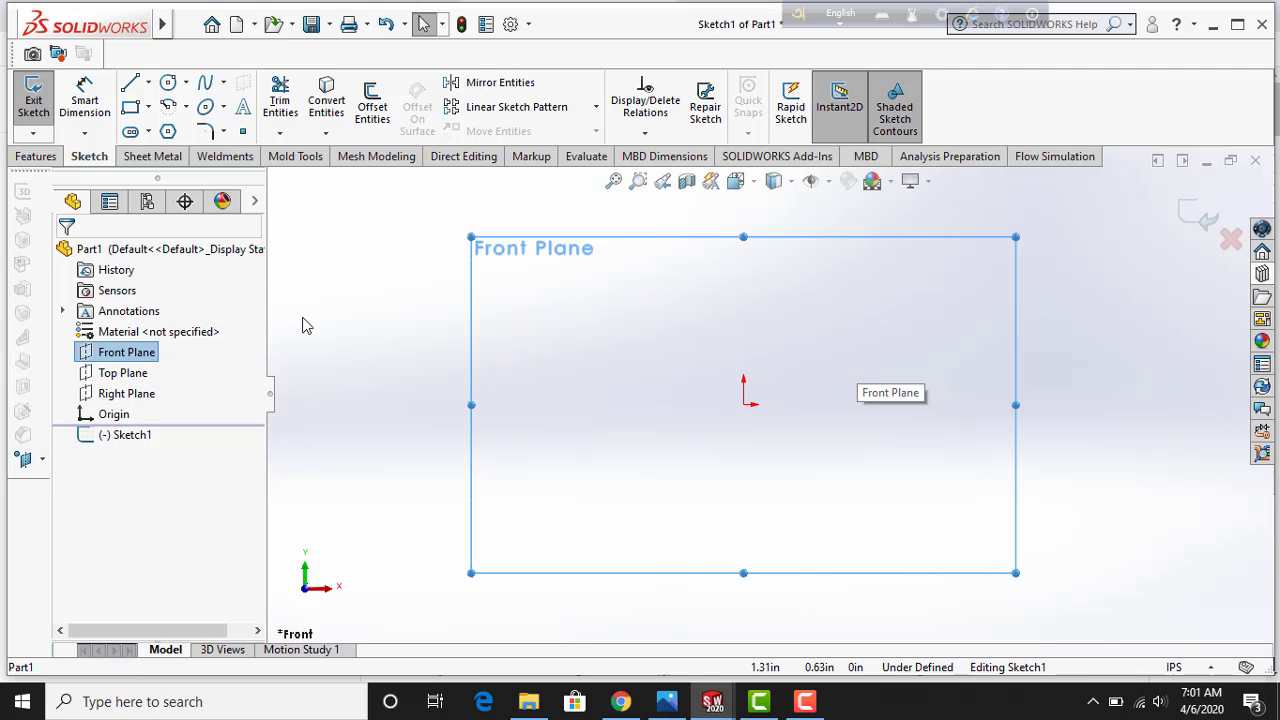
click(138, 90)
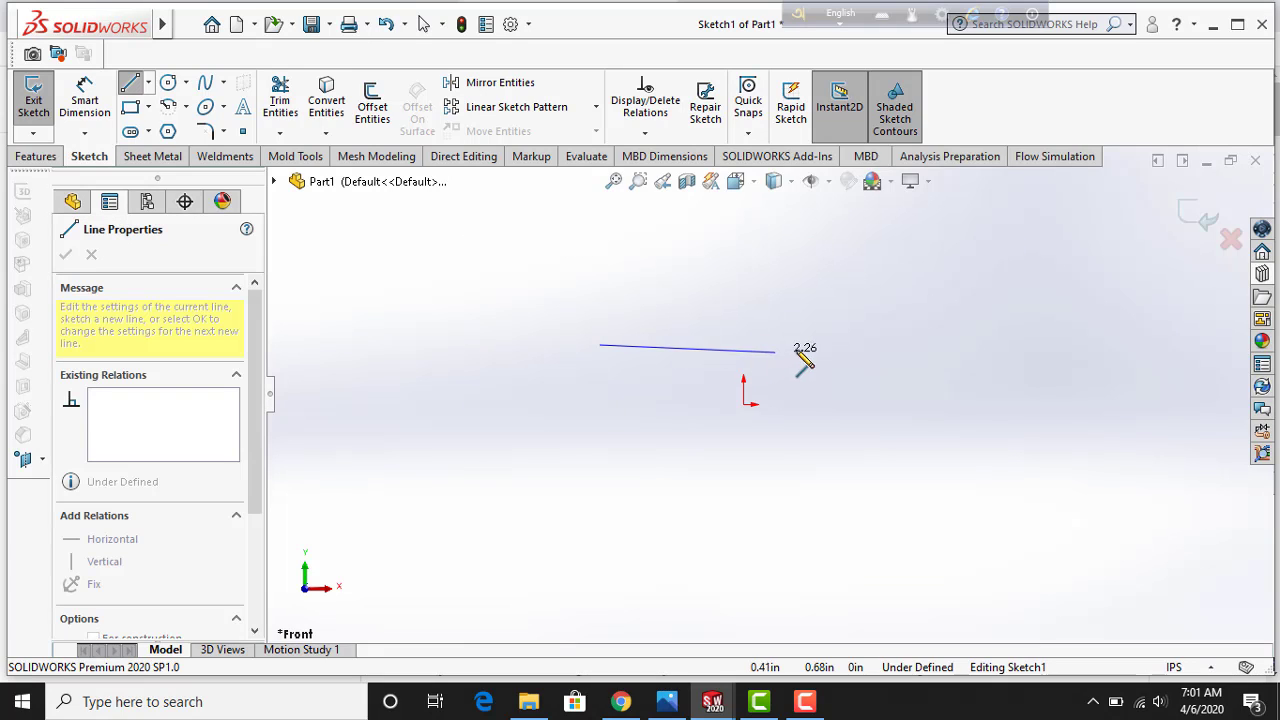
Draw a horizontal line above the origin and dimension its length at 2.67 in, then show the unit-system list
click(806, 345)
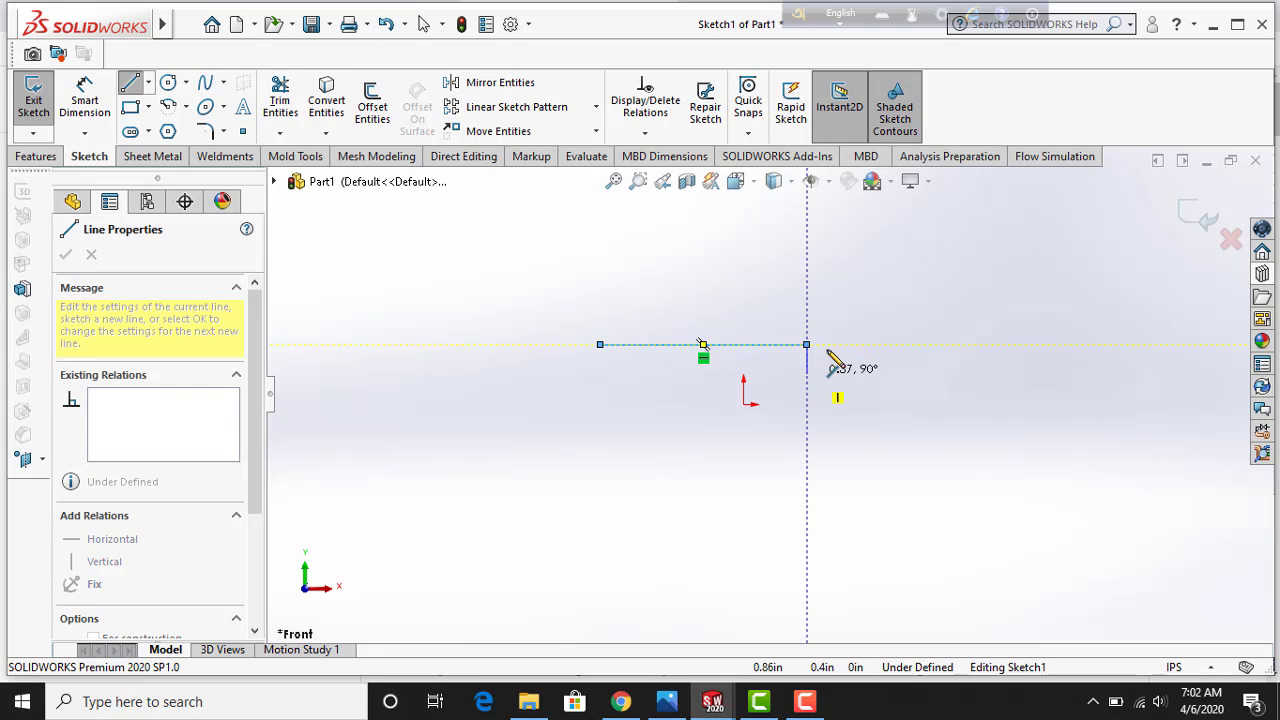
key(Escape)
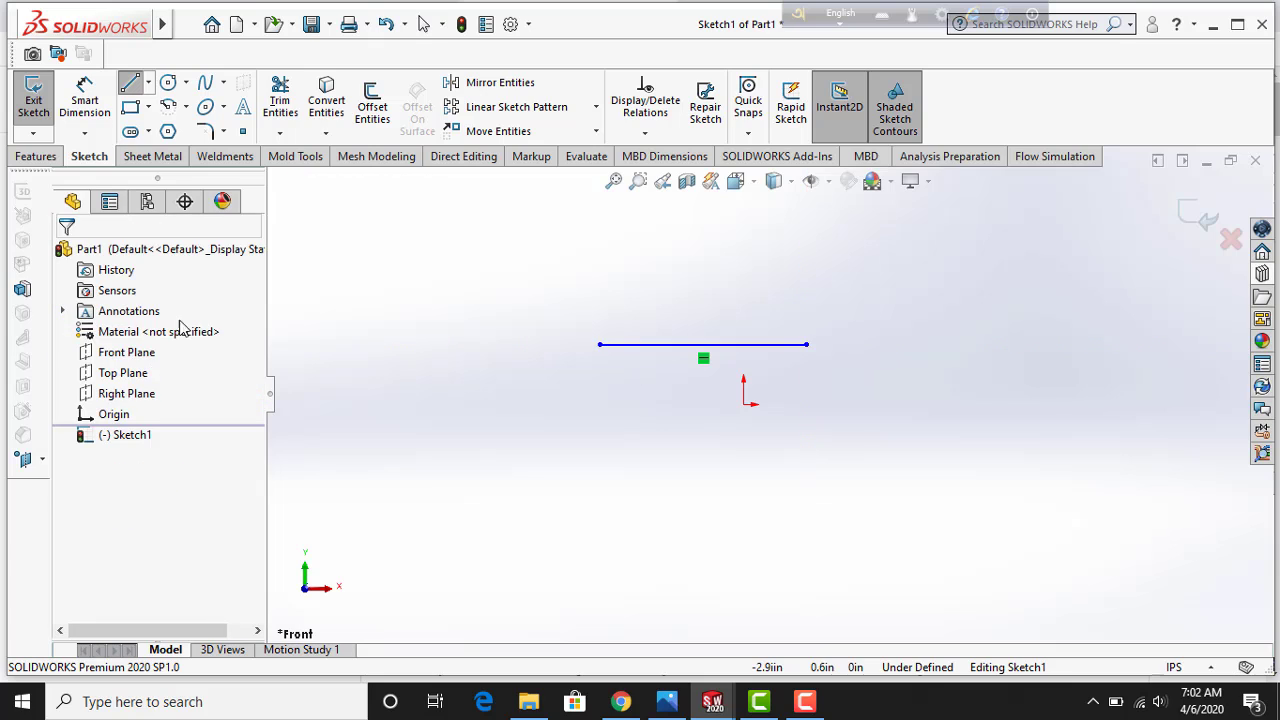
click(85, 97)
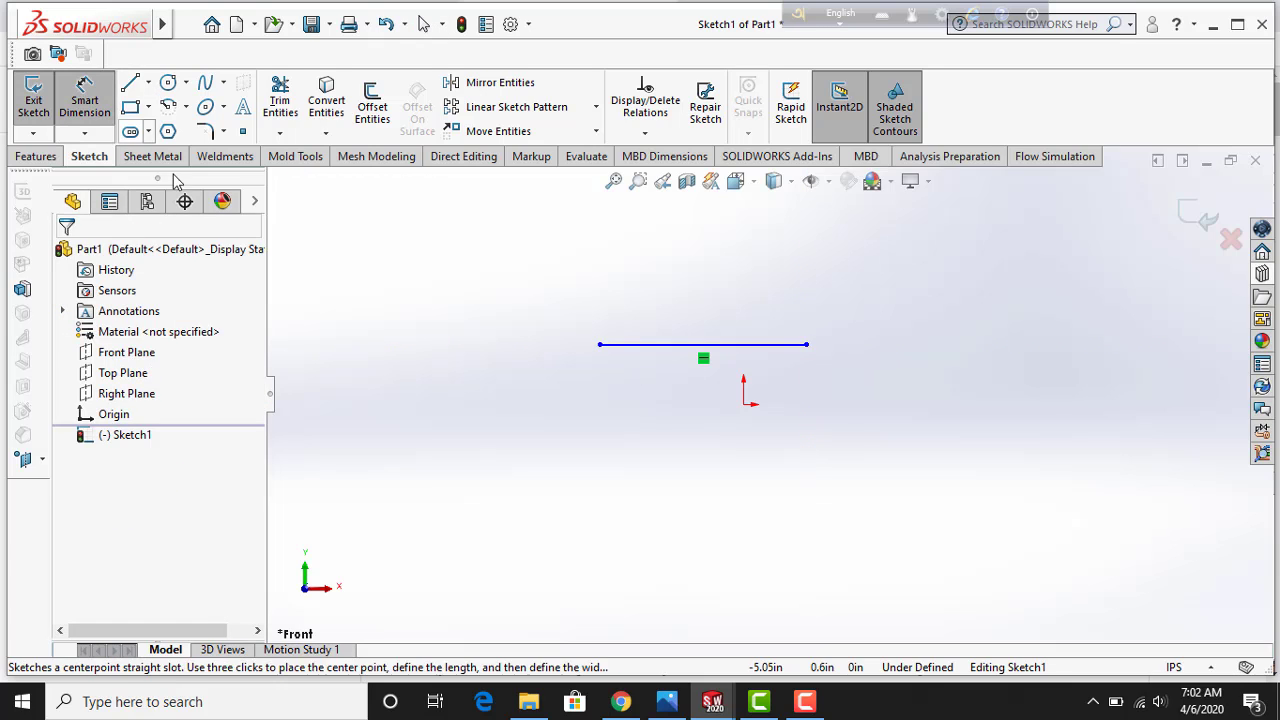
click(690, 345)
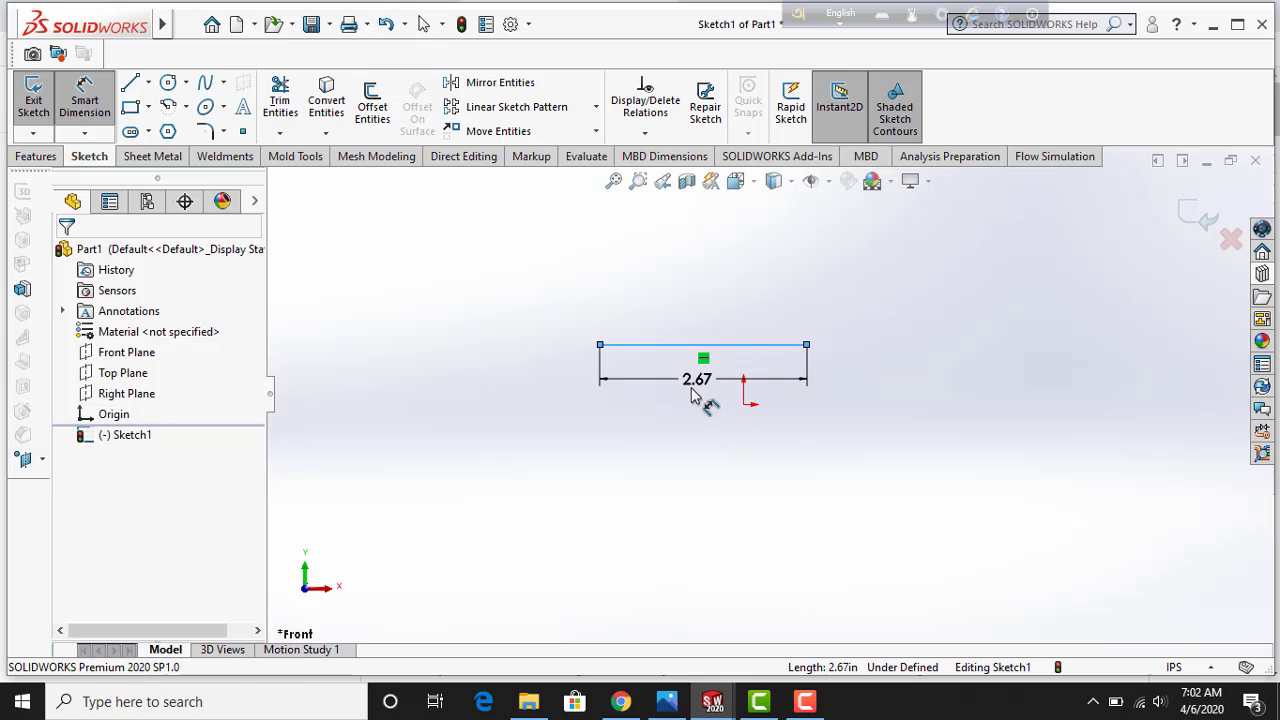
click(690, 387)
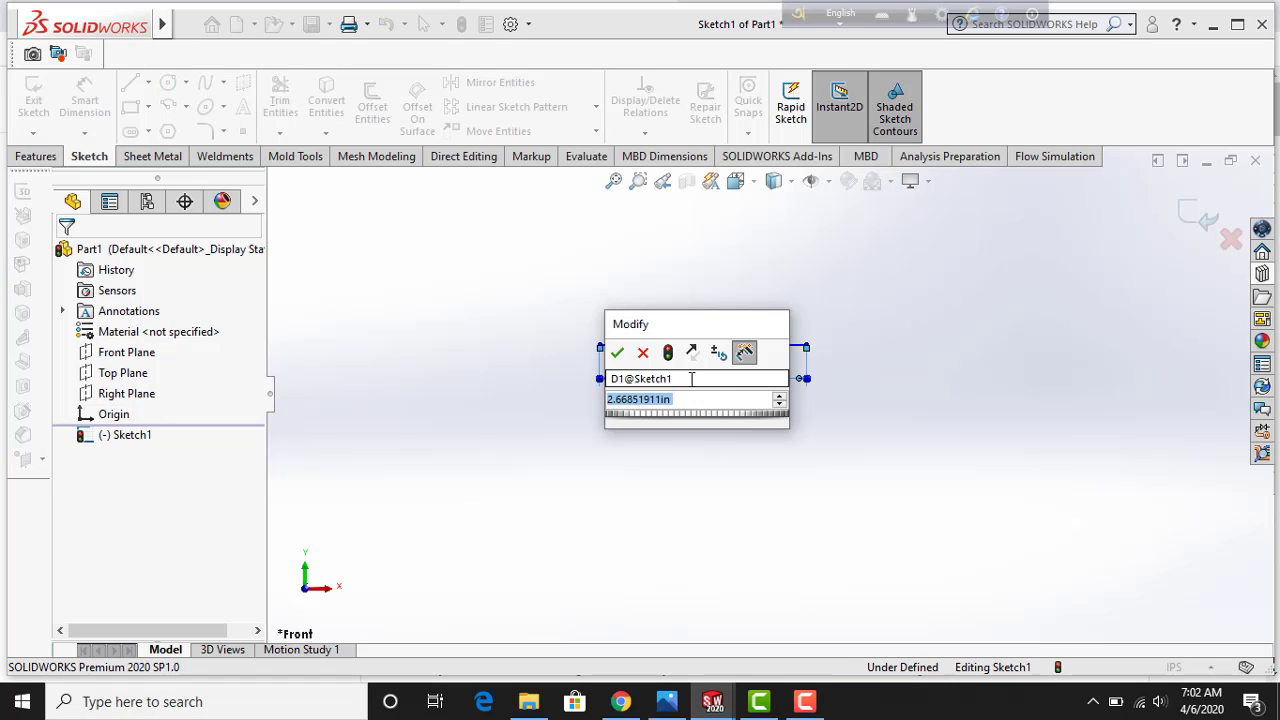
click(618, 352)
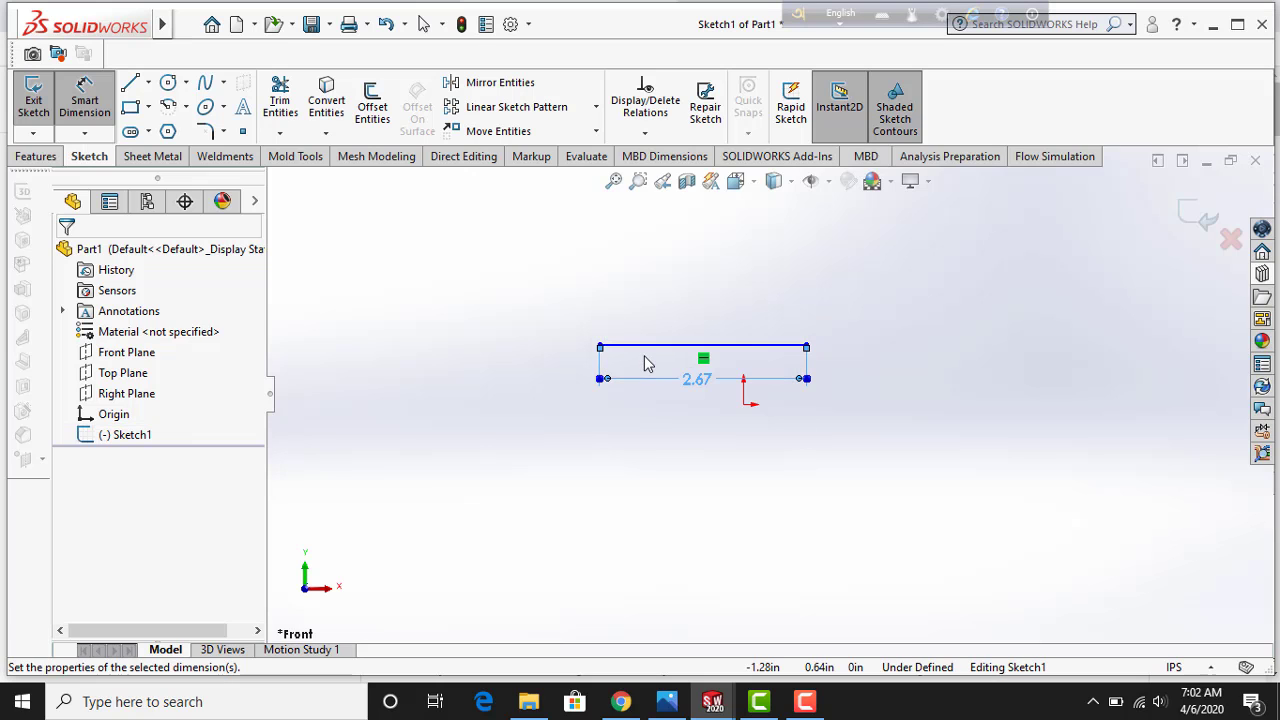
click(1205, 667)
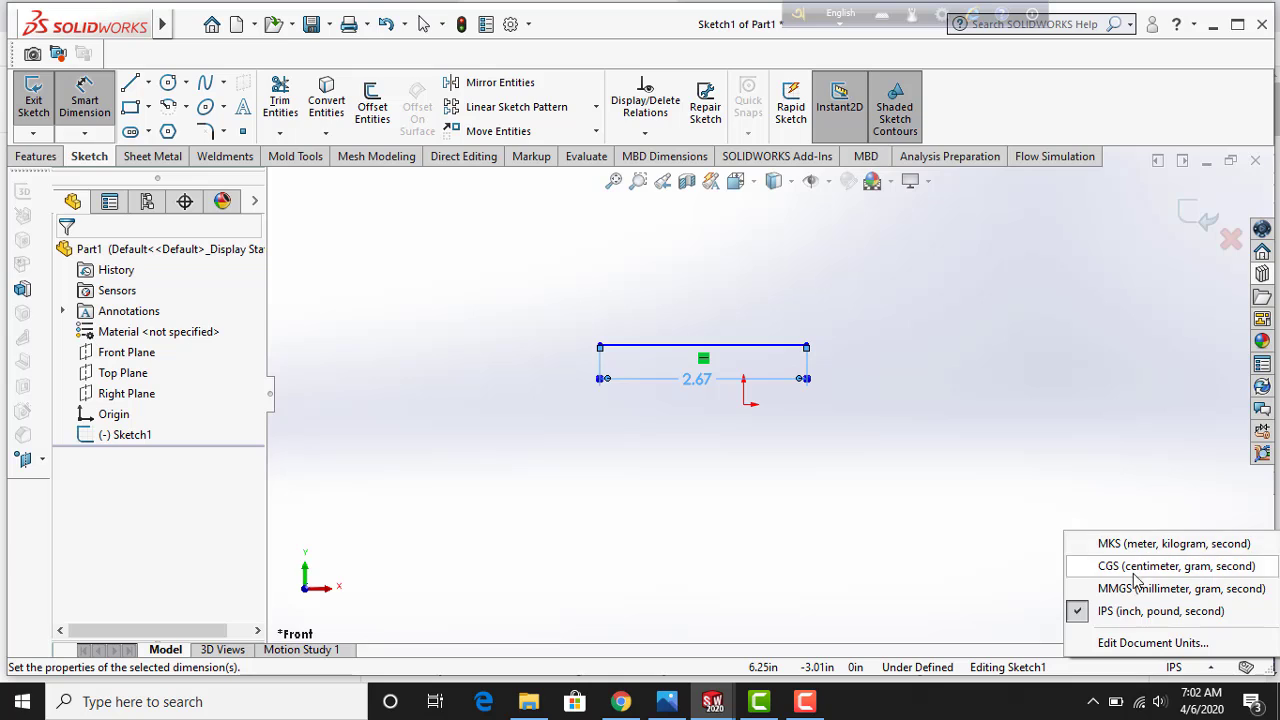
Change the line's length dimension from 2.67 to 5 in, then return to the Front view
double_click(706, 385)
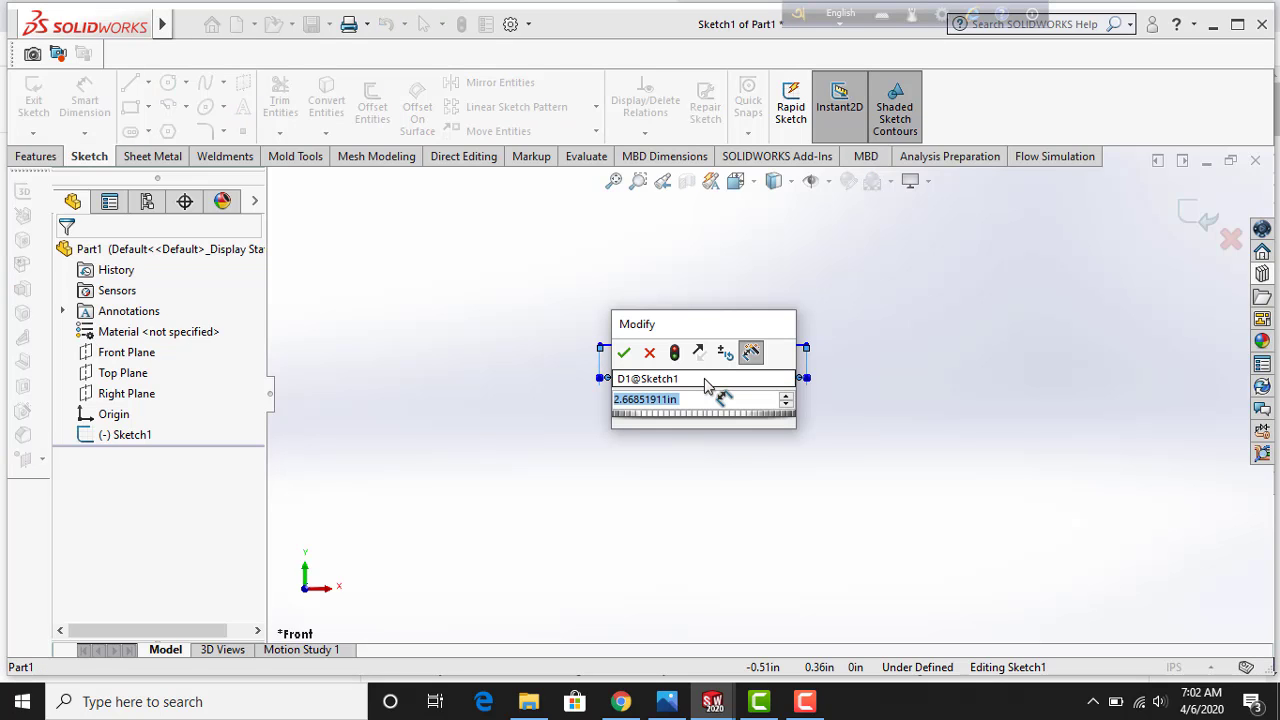
text(5)
click(623, 352)
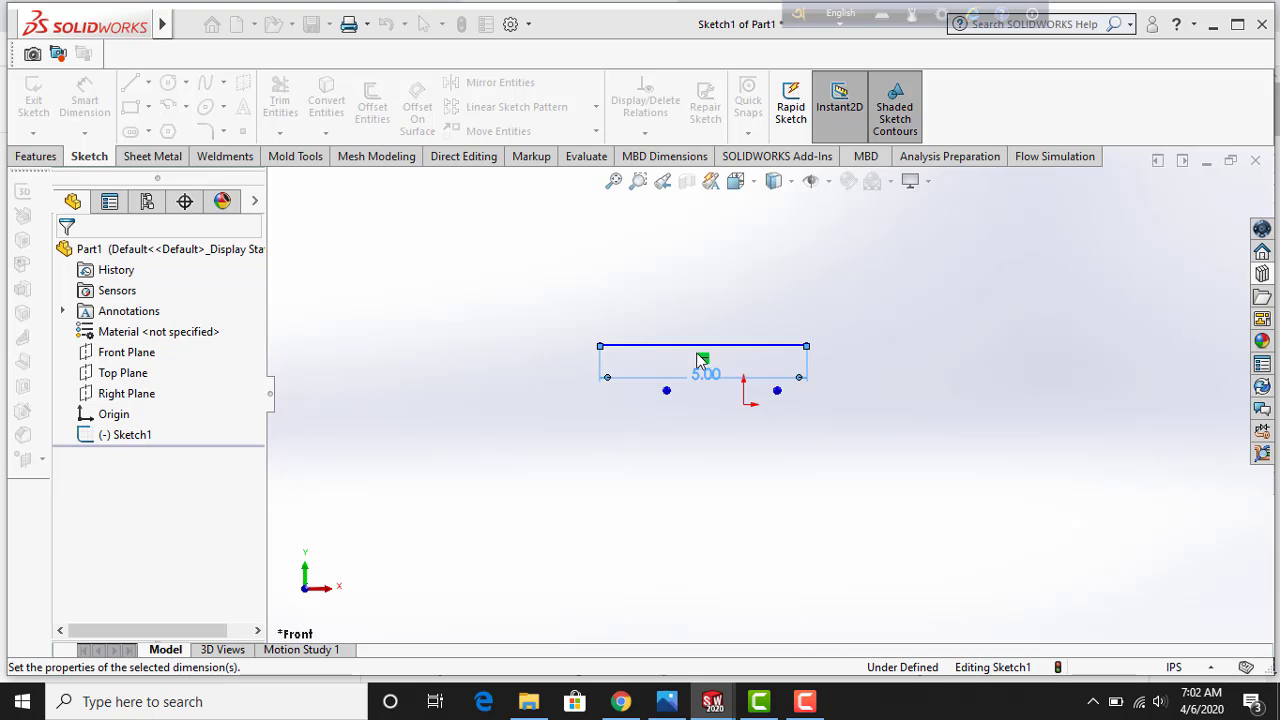
mouse_move(871, 337)
middle_down()
mouse_move(820, 440)
mouse_move(868, 350)
middle_up()
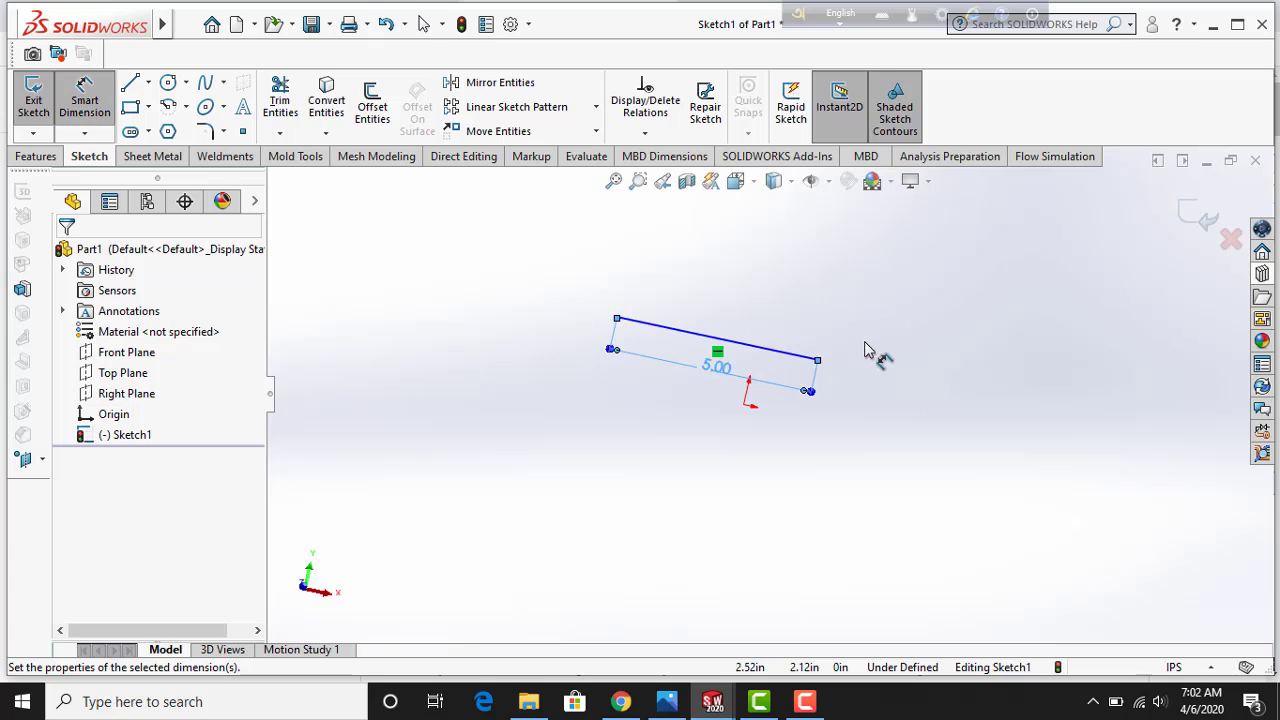
key(ctrl+1)
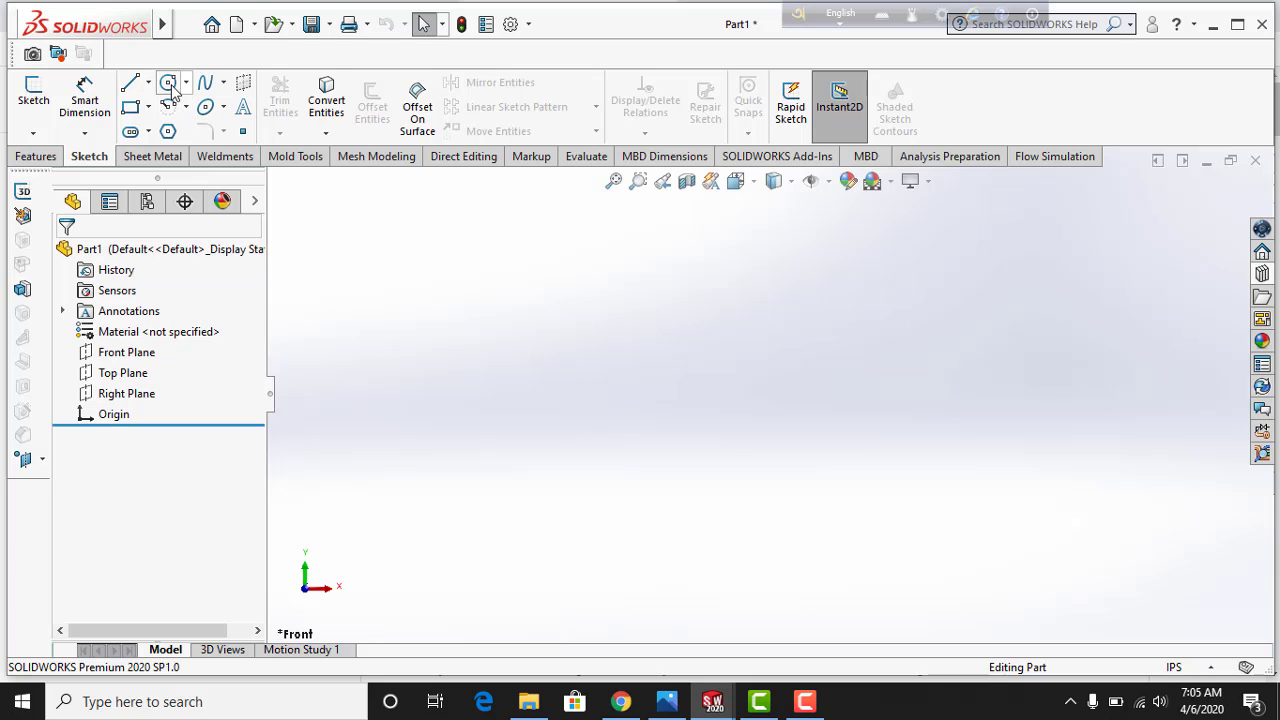
Sketch a circle centred on the origin on the Front Plane
click(125, 352)
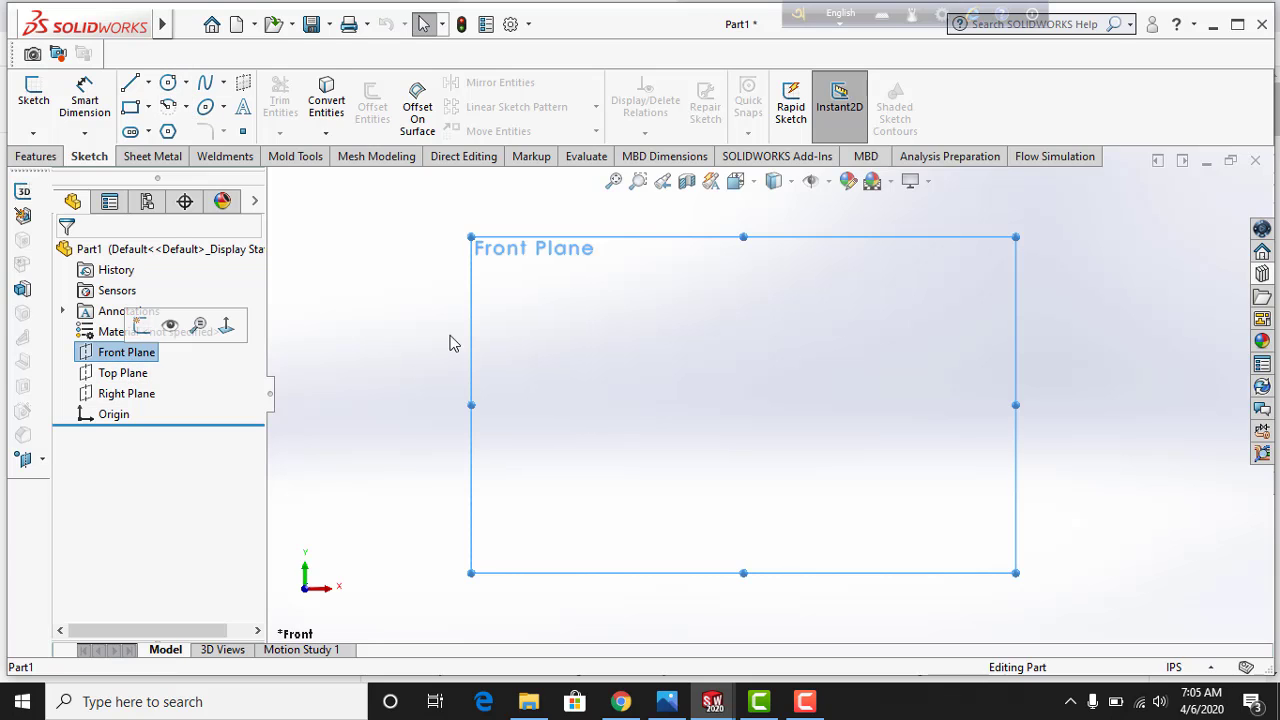
click(169, 84)
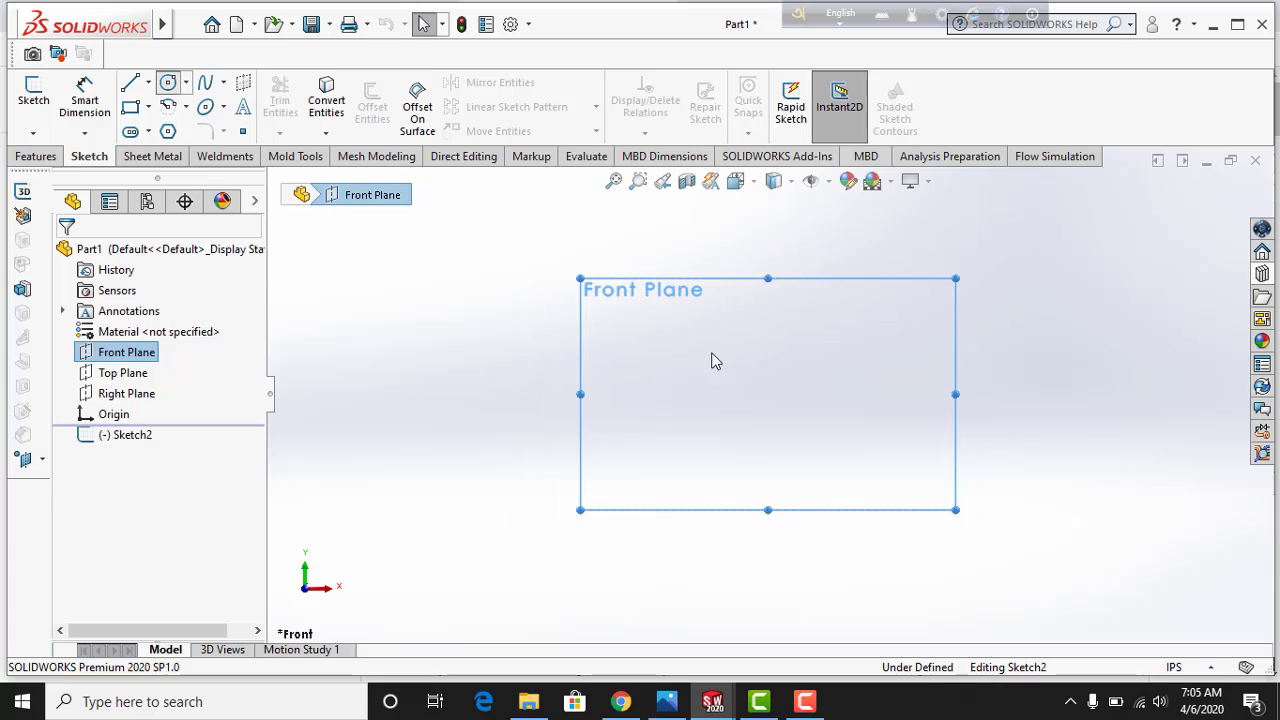
click(768, 395)
click(831, 354)
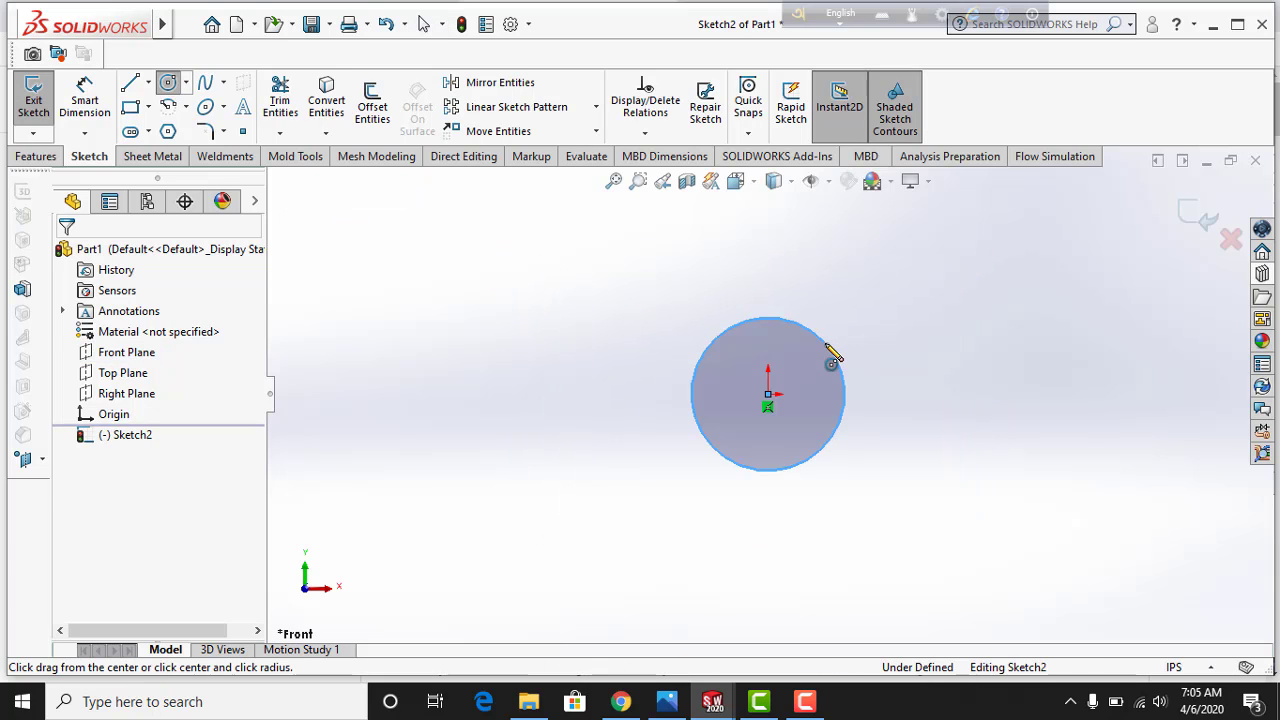
Dimension the circle's diameter at 5 in, then restore the straight-on front view
click(84, 100)
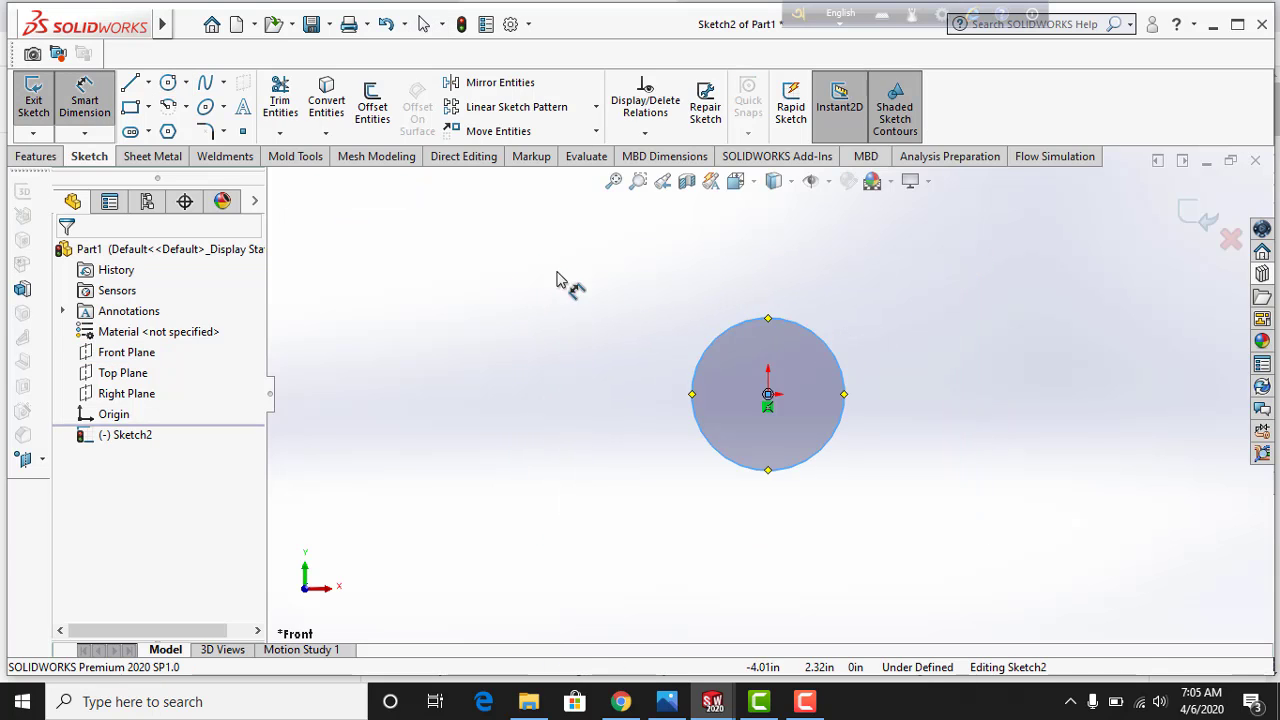
click(695, 389)
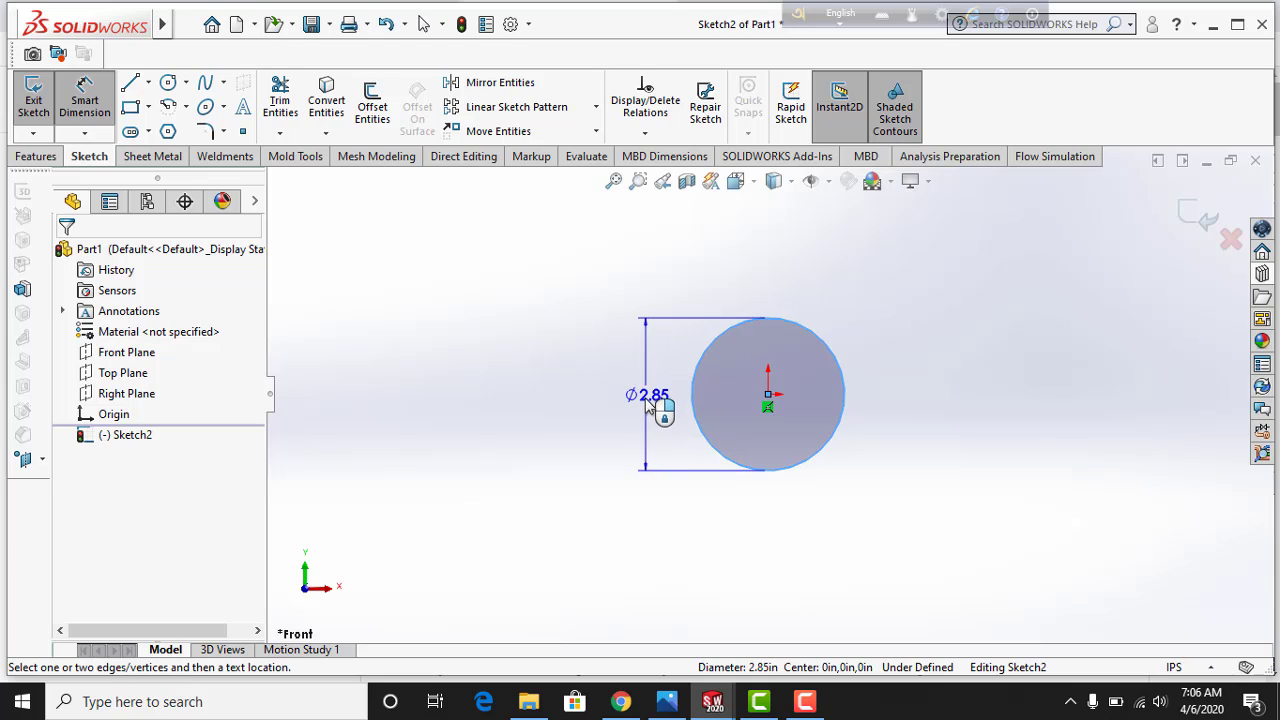
click(651, 418)
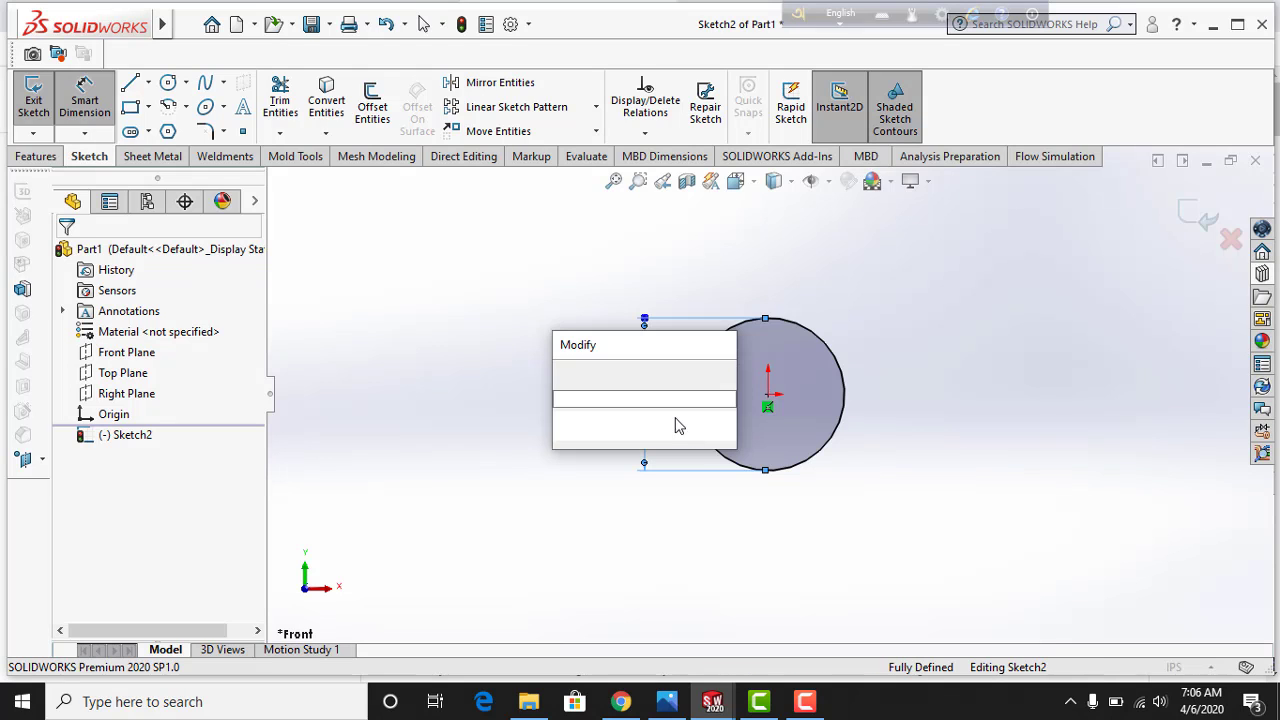
text(5)
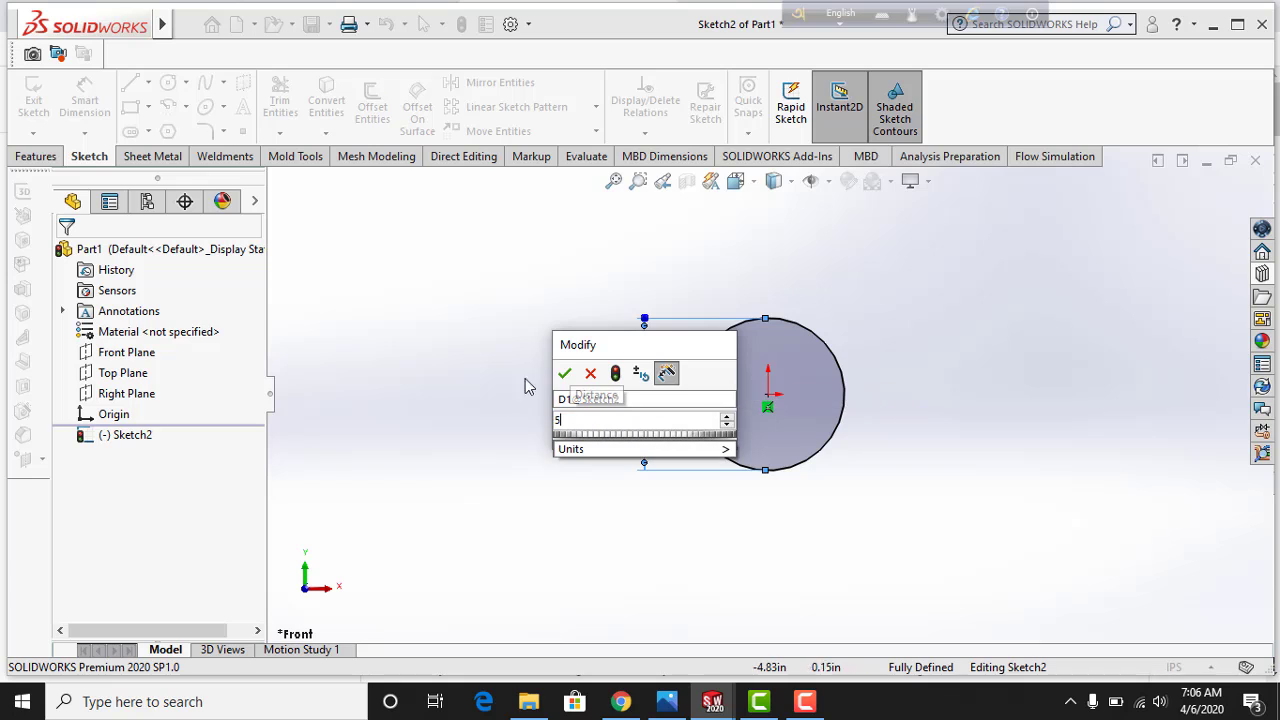
click(564, 373)
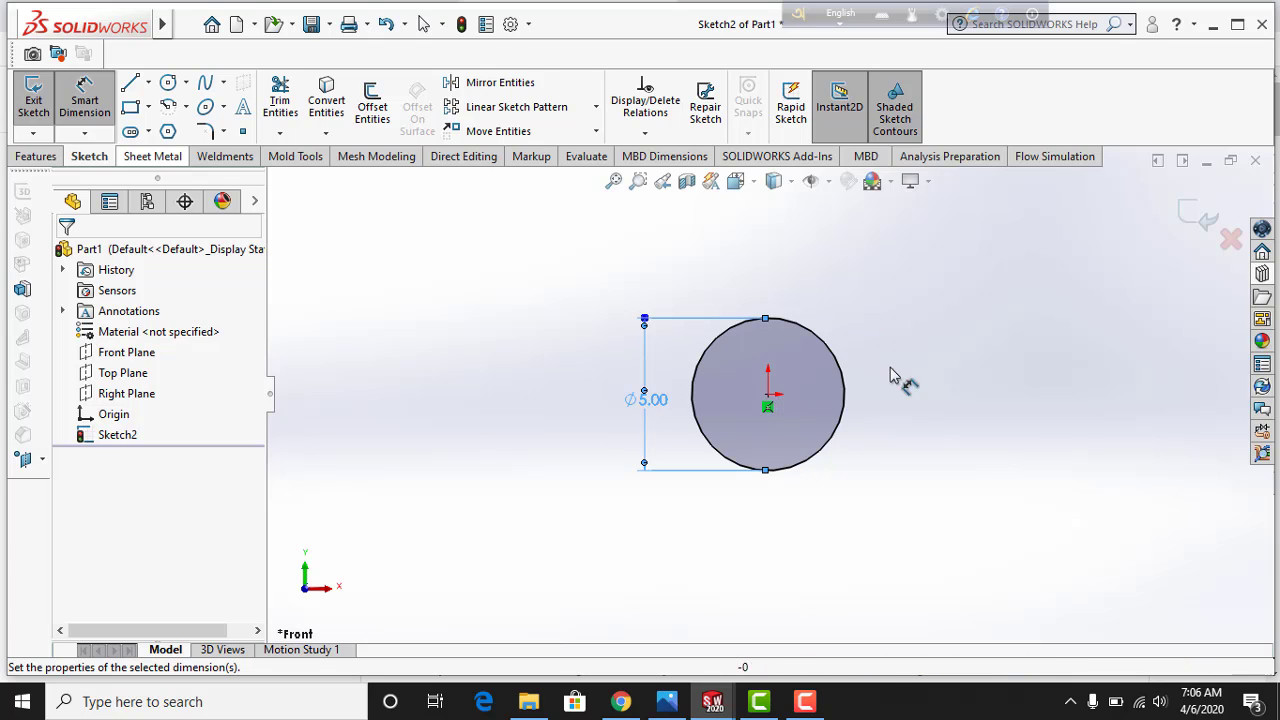
mouse_move(980, 437)
middle_down()
mouse_move(1013, 443)
mouse_move(991, 517)
middle_up()
key(ctrl+8)
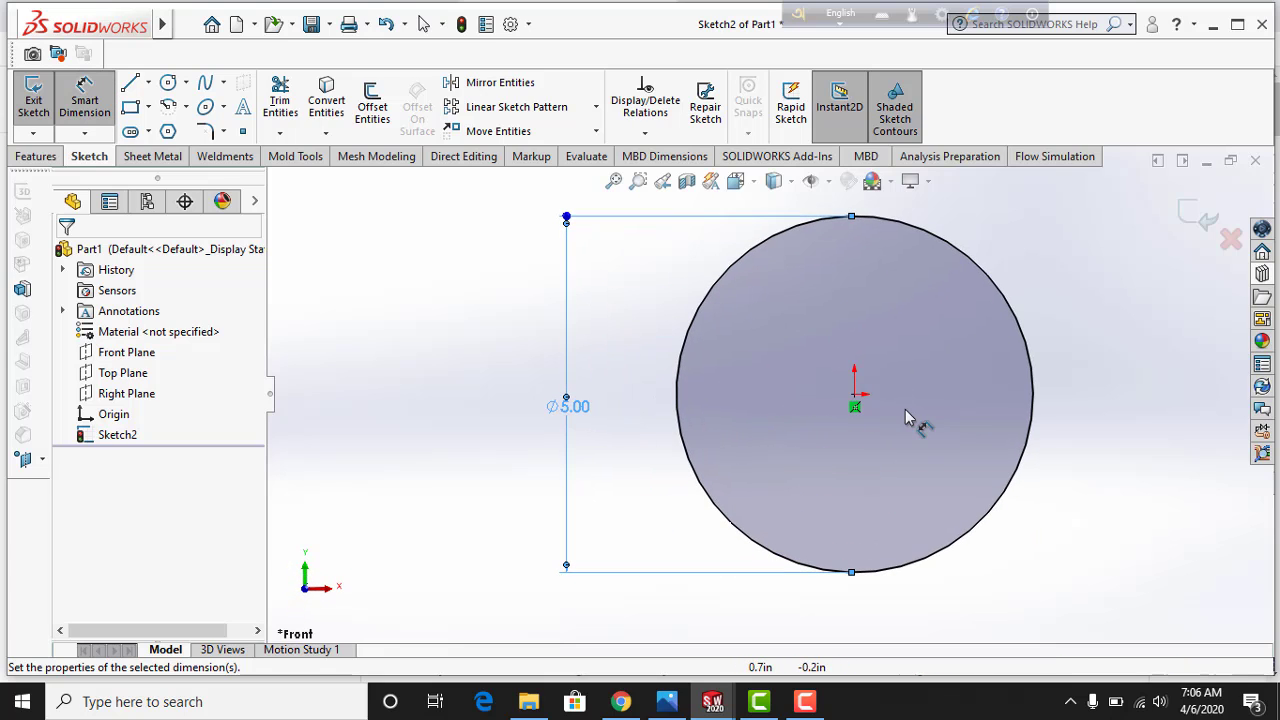
Extrude the Ø5 in circle 10 in (Blind) into a solid cylinder
key(z)
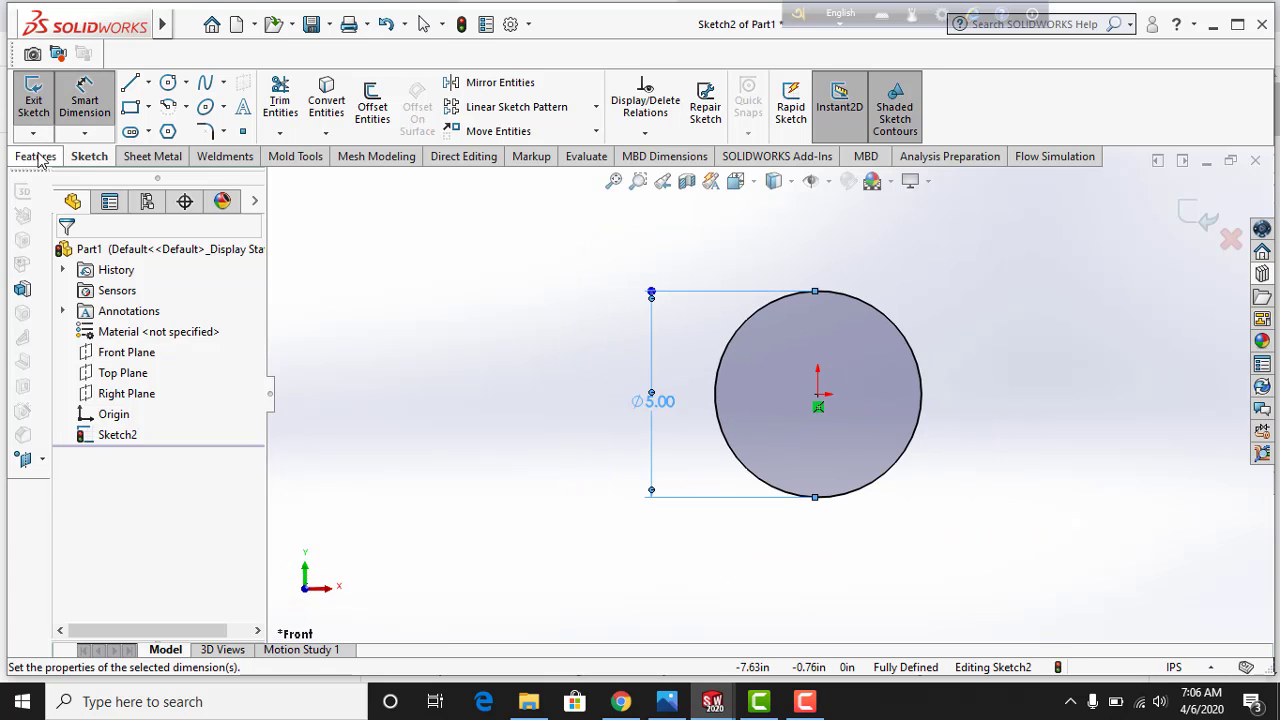
click(38, 157)
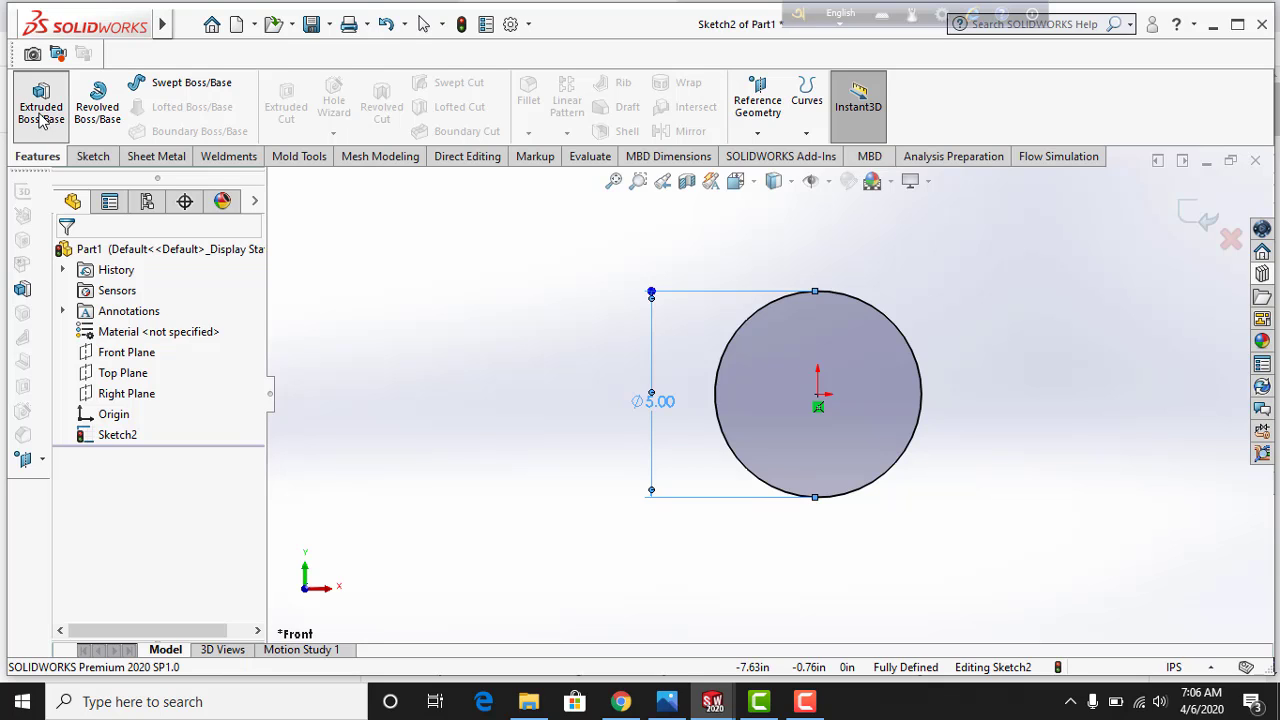
click(40, 117)
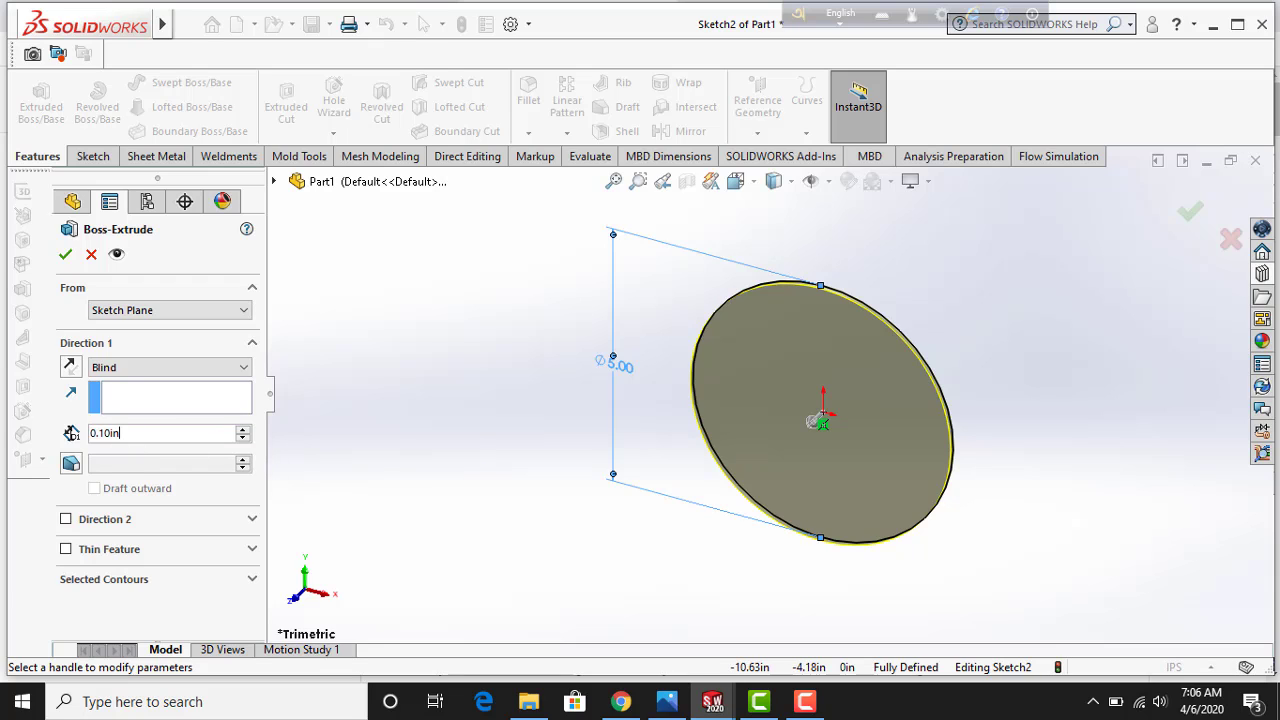
text(10)
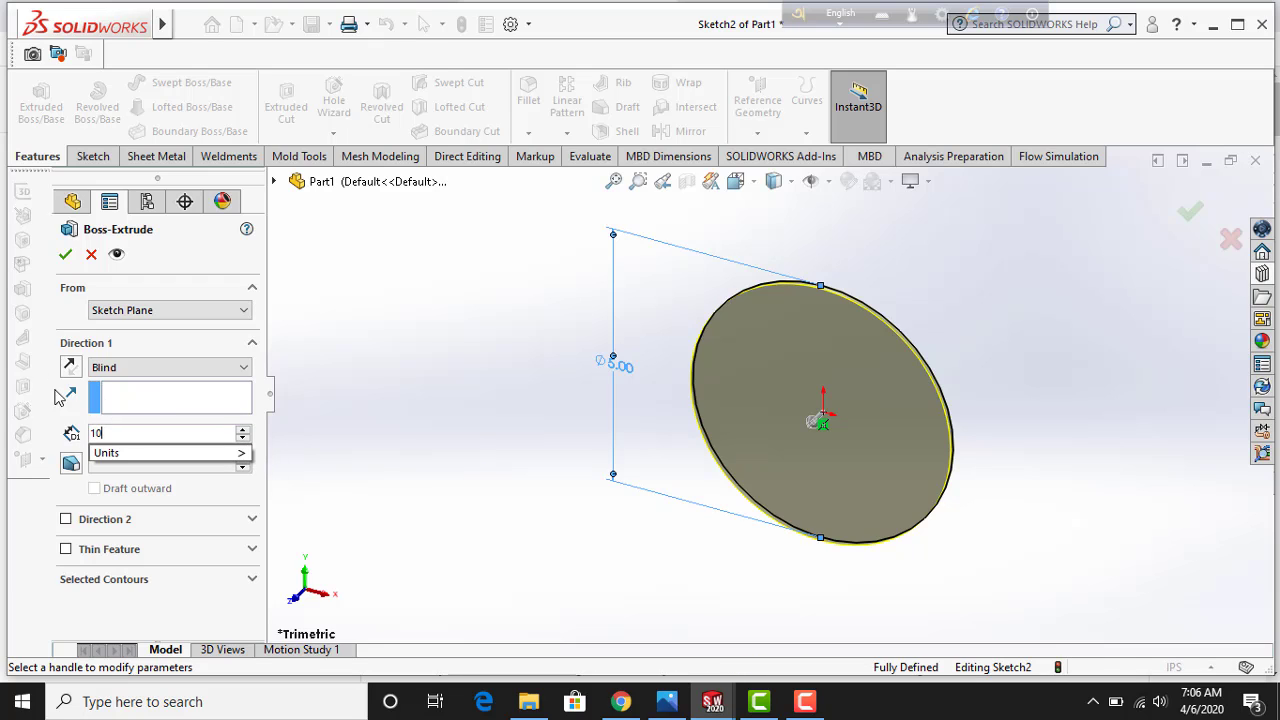
click(66, 257)
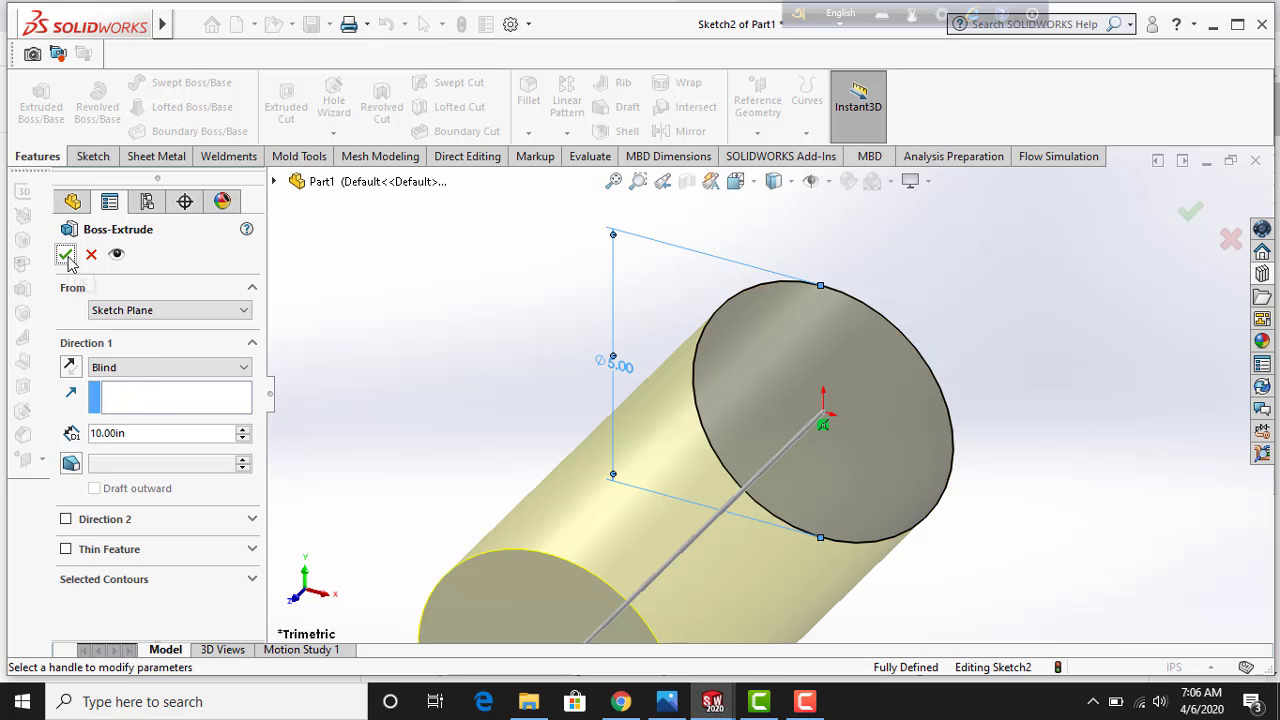
scroll(770, 395, up, 3)
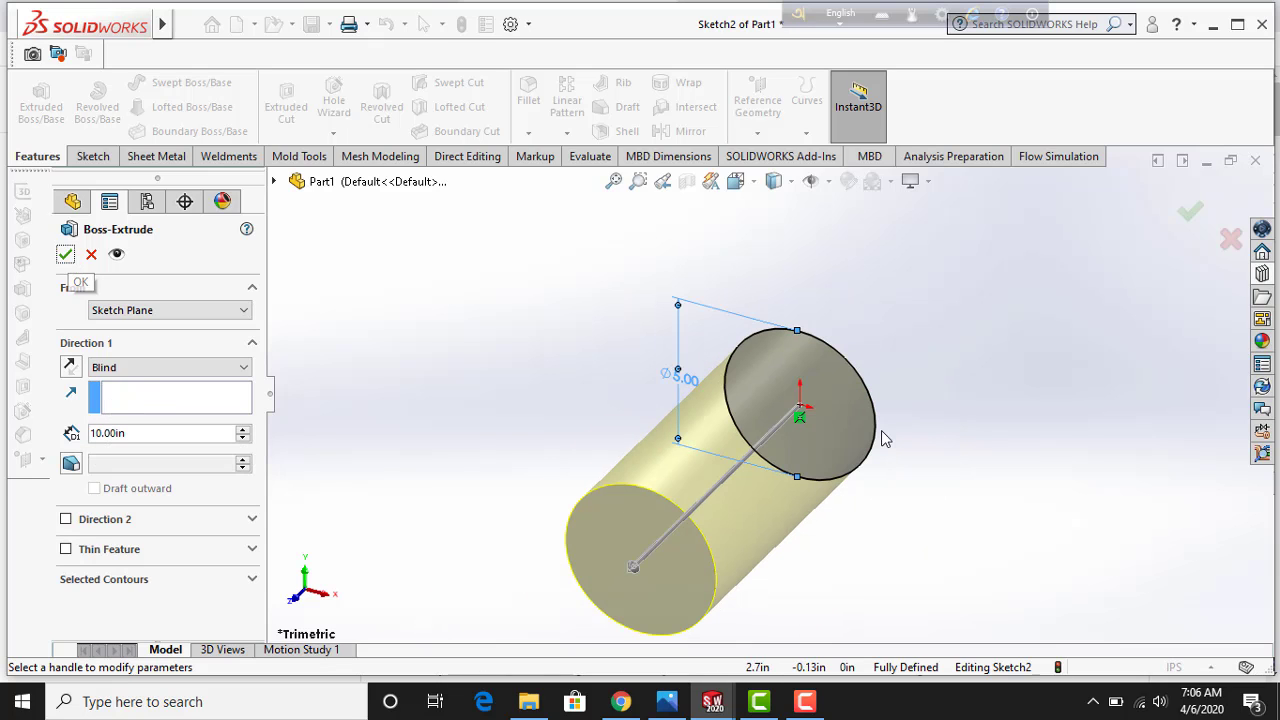
click(1181, 215)
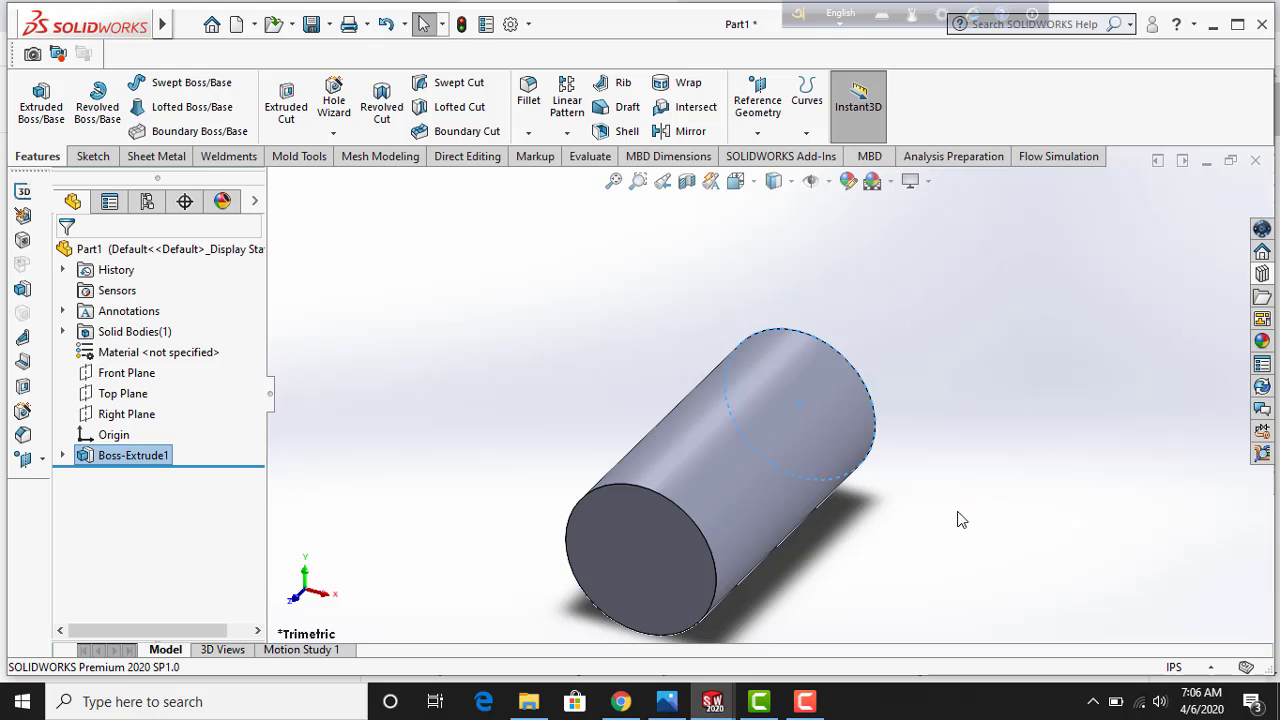
Orbit the cylinder, snap to the Front view, and select its circular end face
mouse_move(957, 519)
middle_down()
mouse_move(857, 337)
mouse_move(1017, 417)
mouse_move(737, 451)
mouse_move(972, 318)
mouse_move(949, 514)
mouse_move(960, 466)
mouse_move(884, 617)
mouse_move(849, 466)
middle_up()
key(ctrl+1)
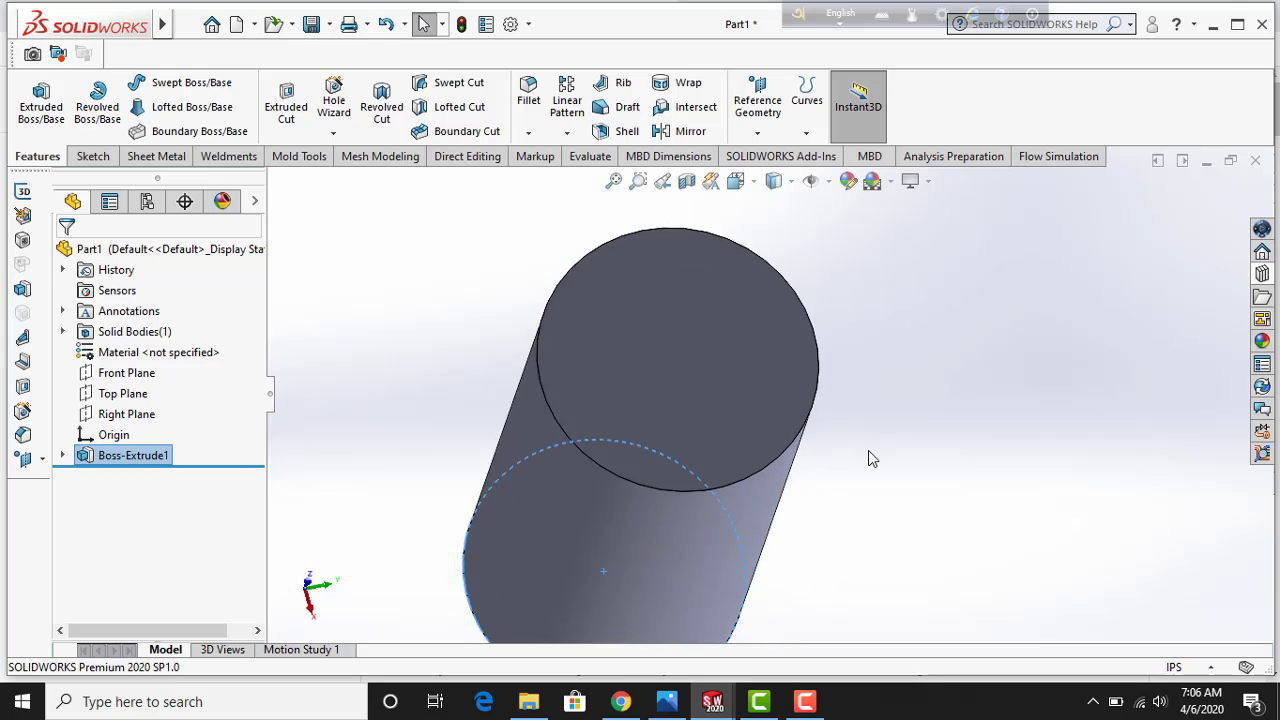
click(797, 338)
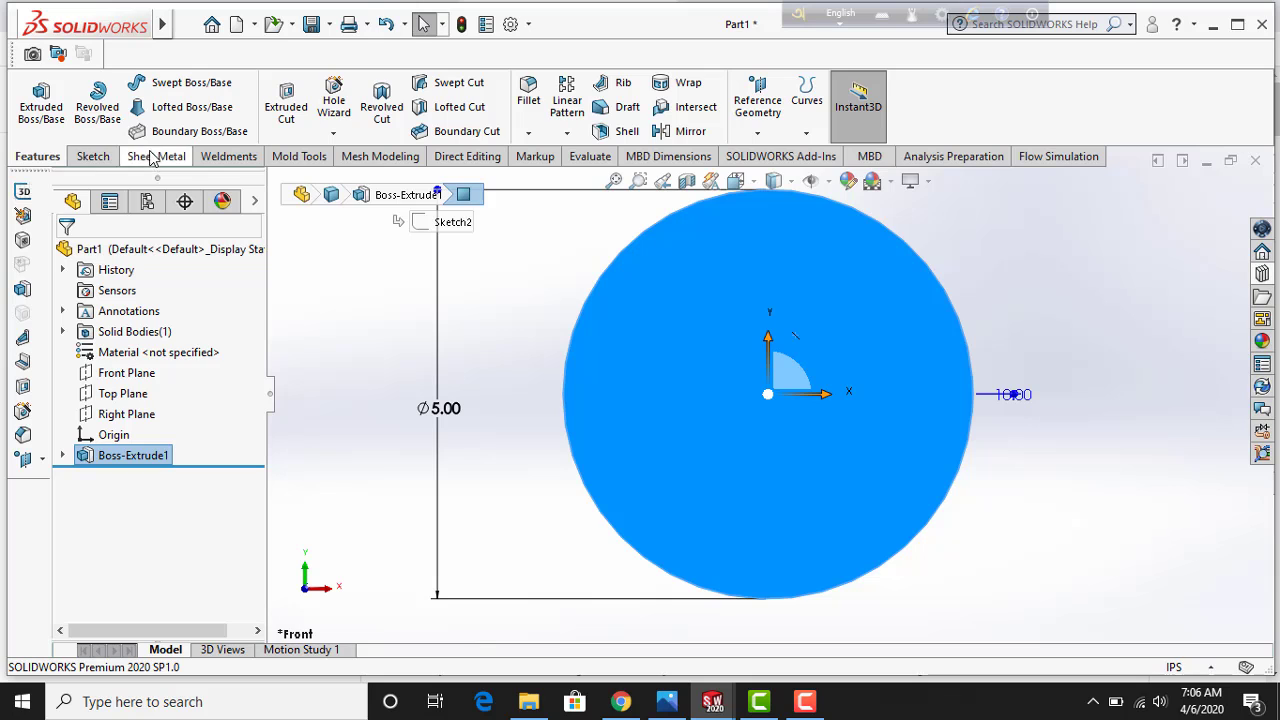
click(300, 115)
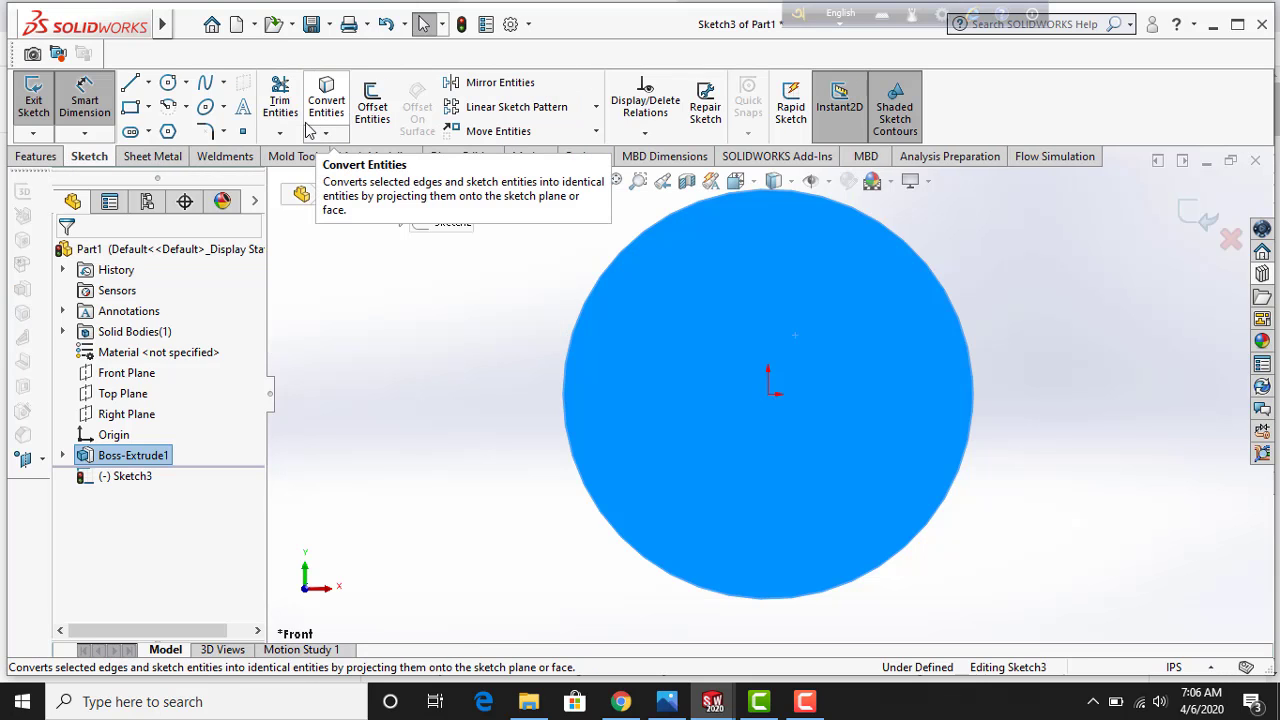
click(168, 84)
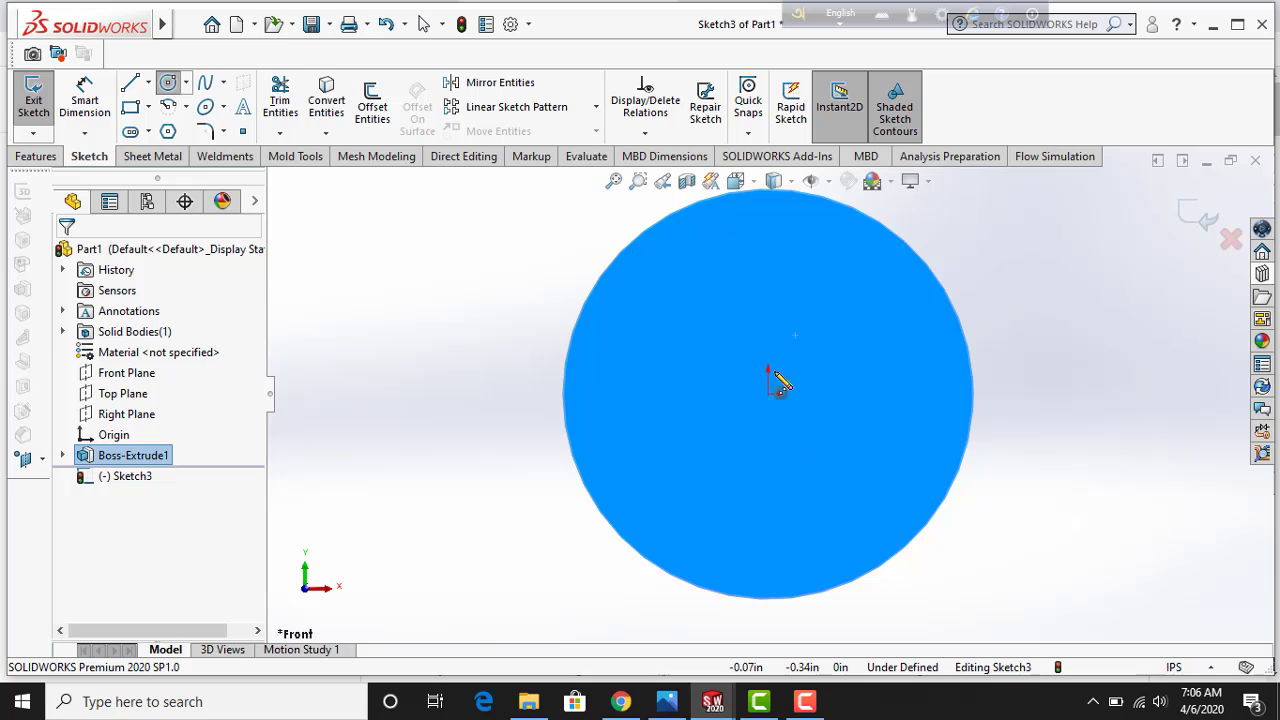
key(Escape)
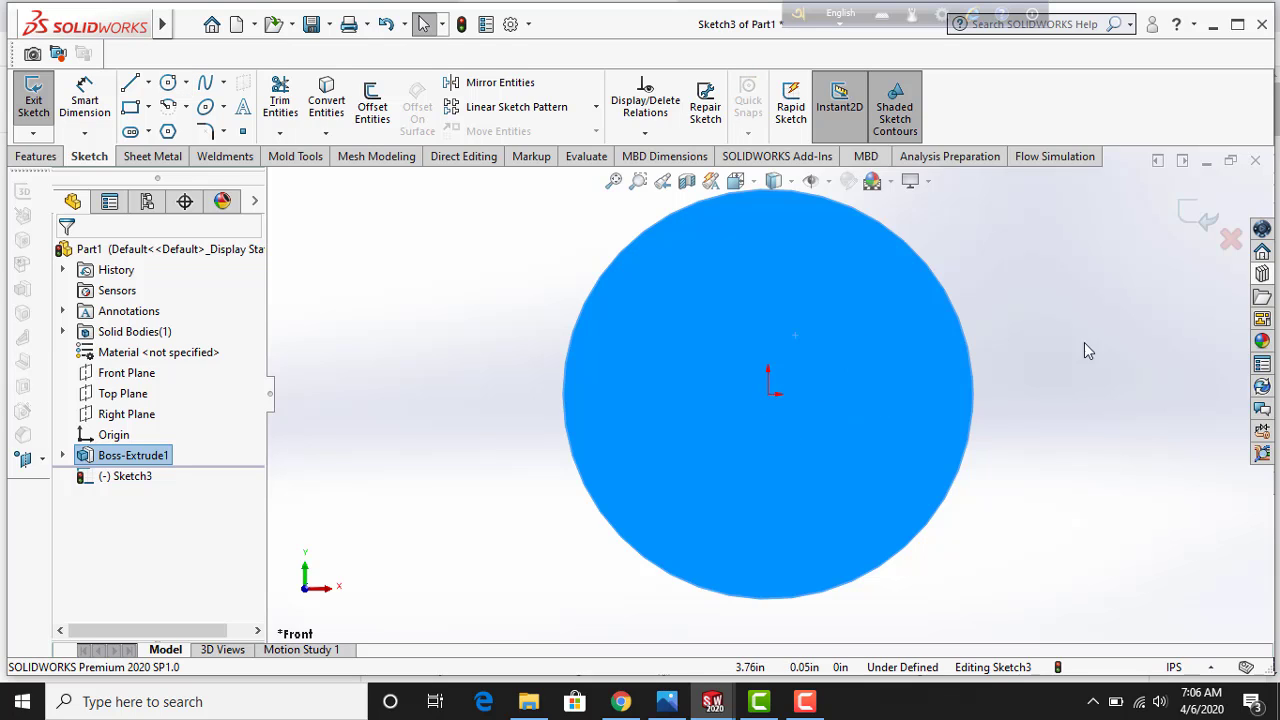
click(1231, 239)
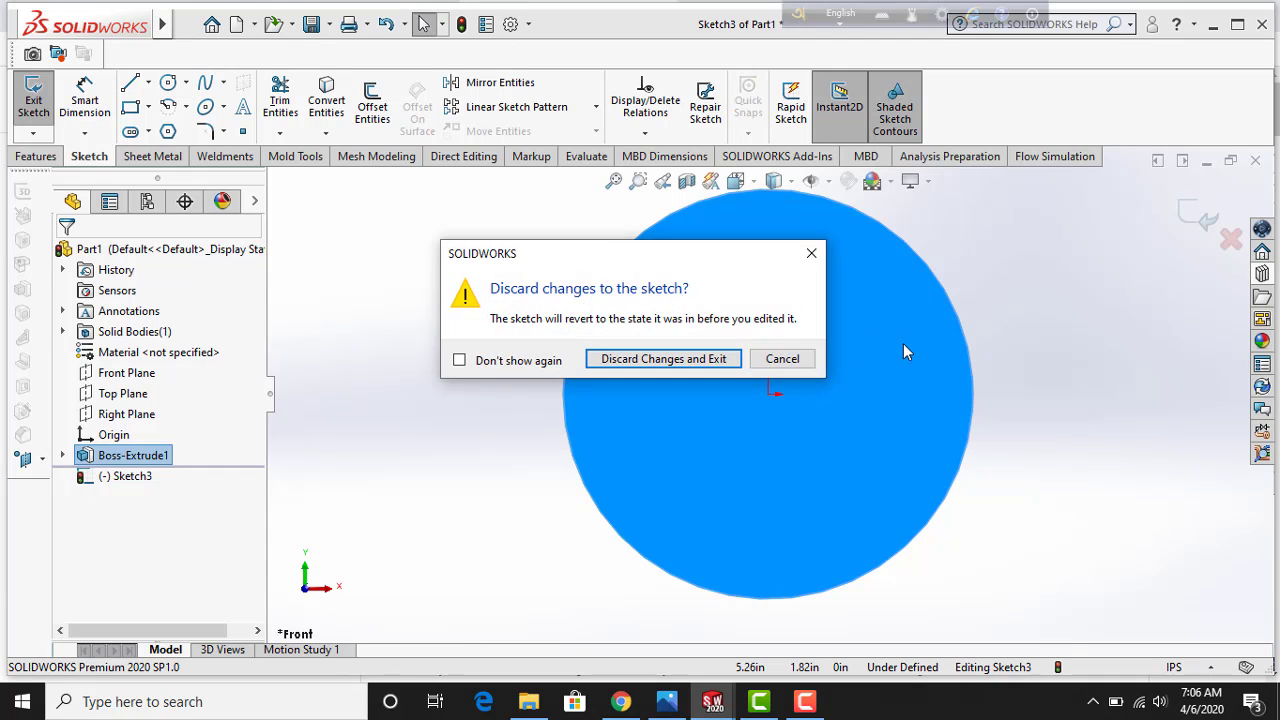
click(731, 356)
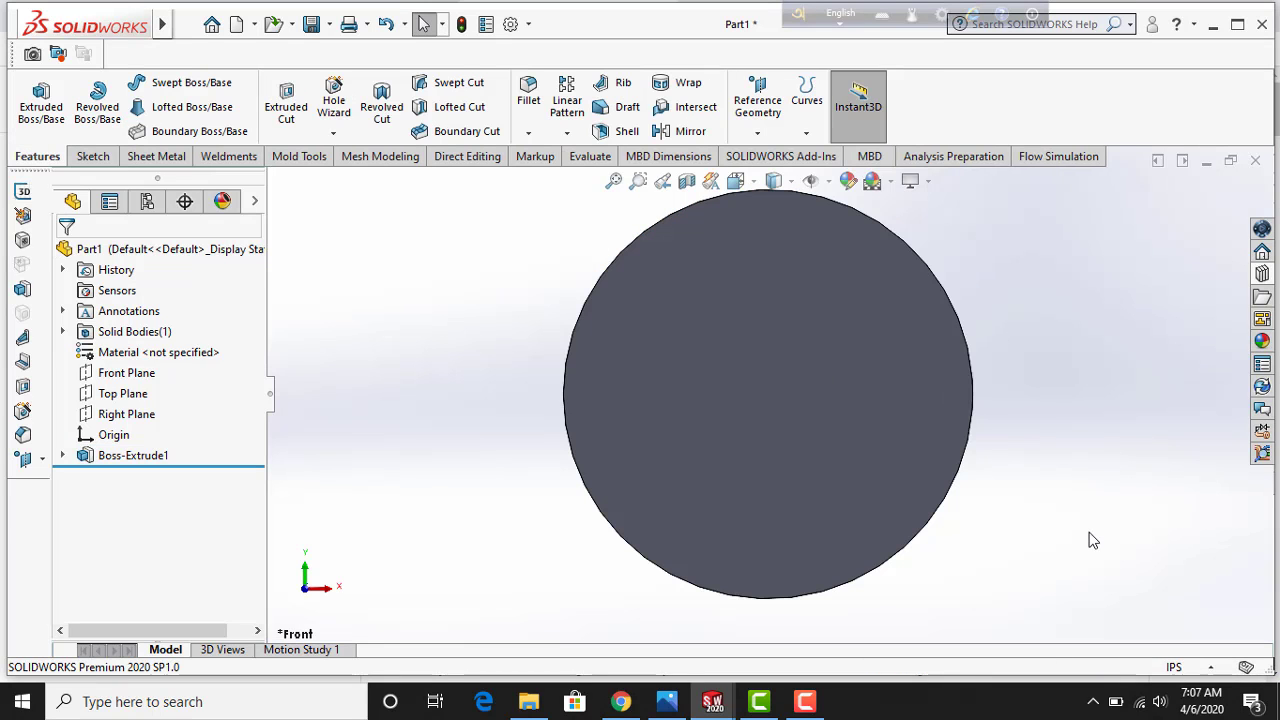
Orient the view square to the Front Plane, select the cylinder's end face, and show the Sketch tools
key(ctrl+7)
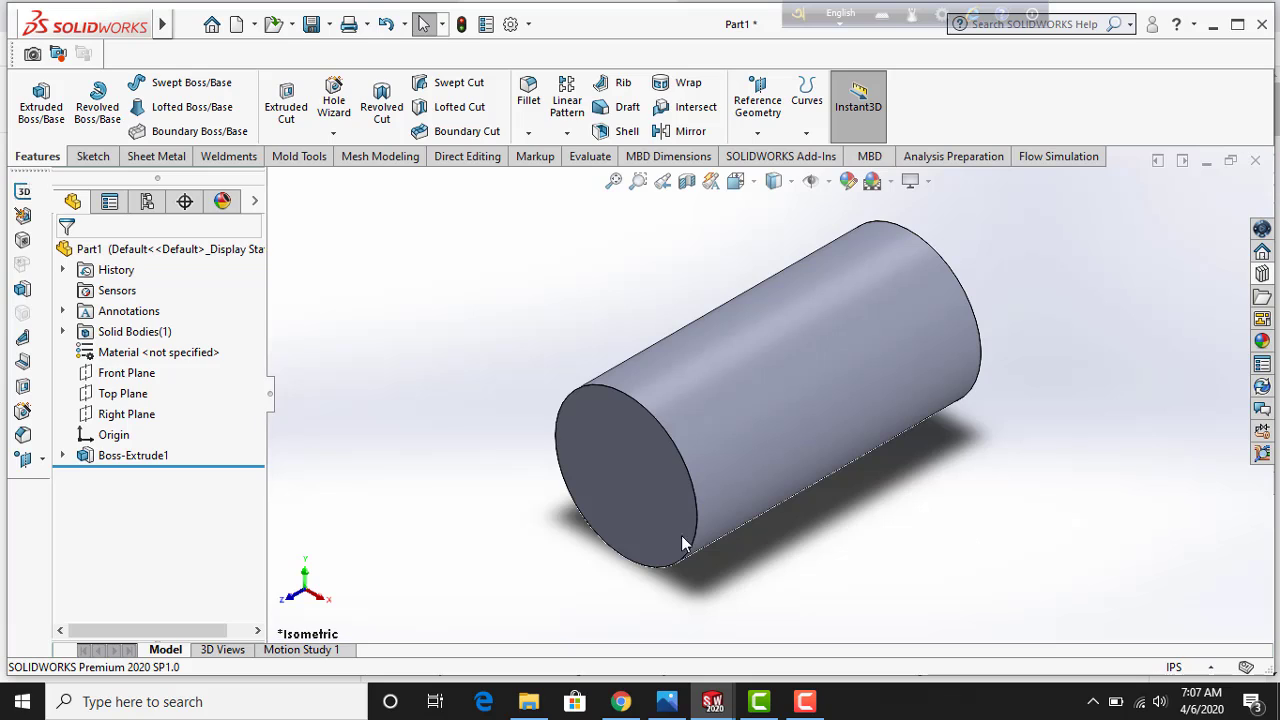
click(120, 372)
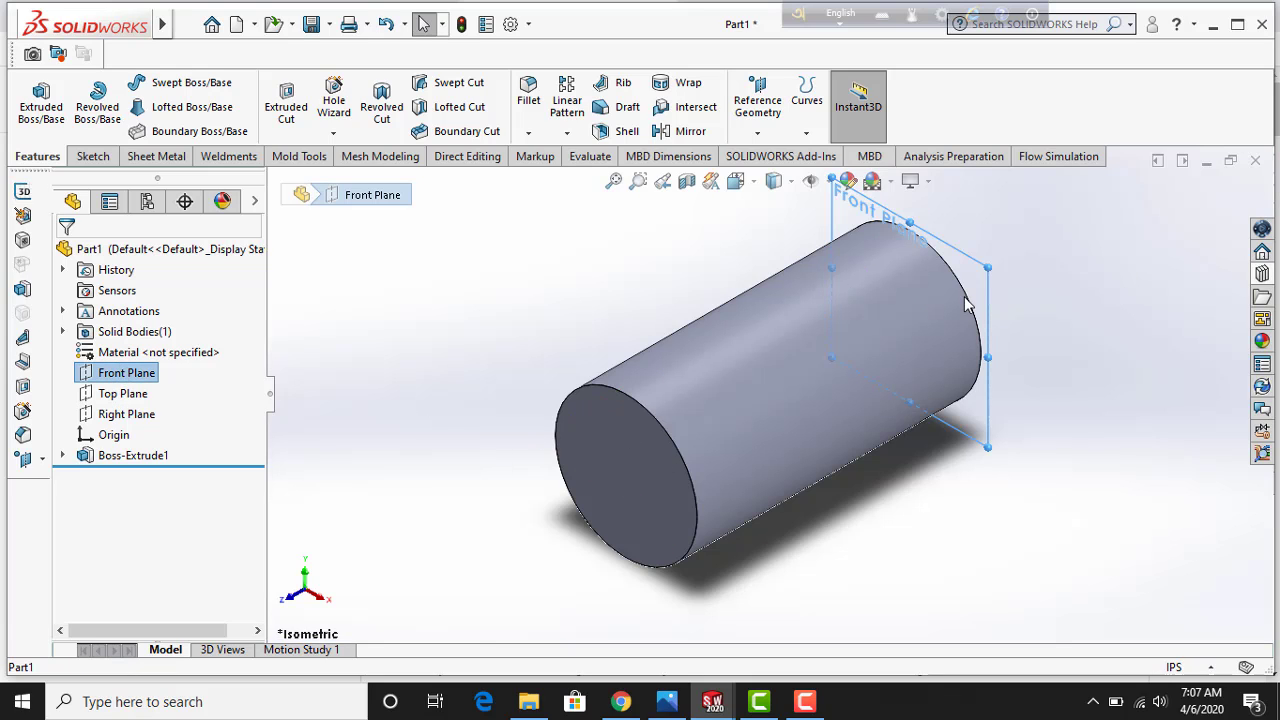
key(ctrl+8)
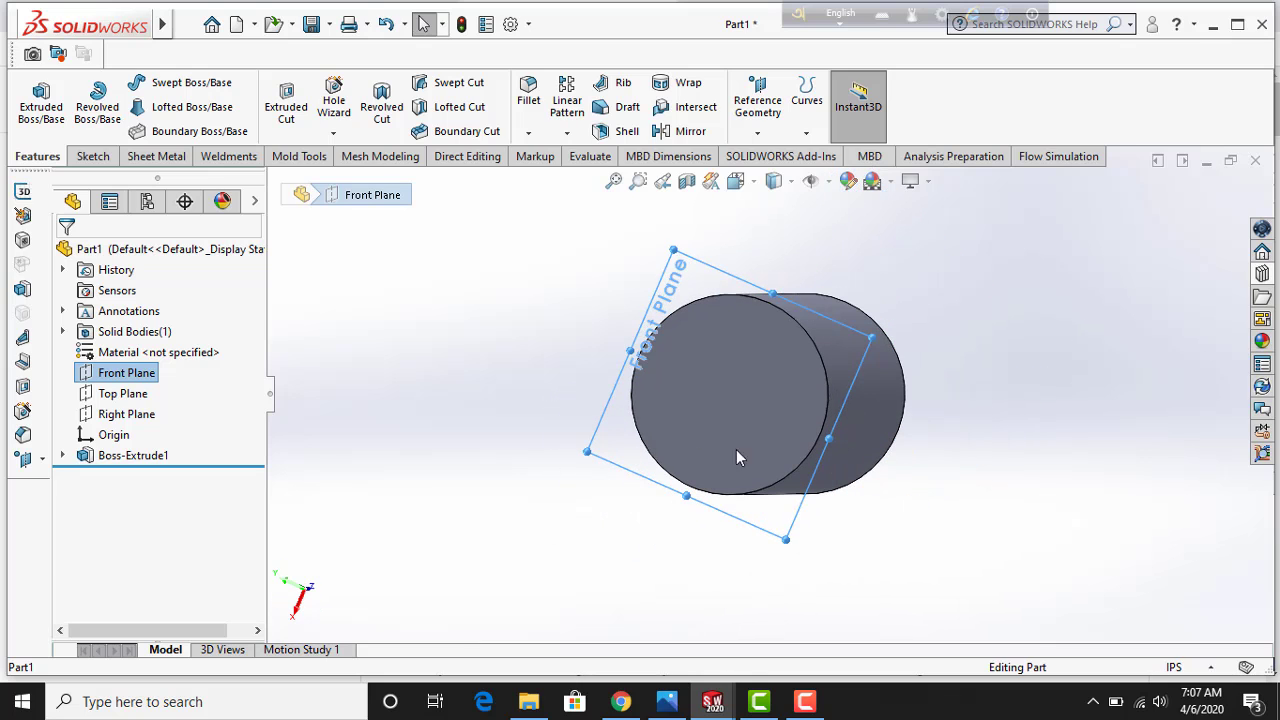
key(ctrl+8)
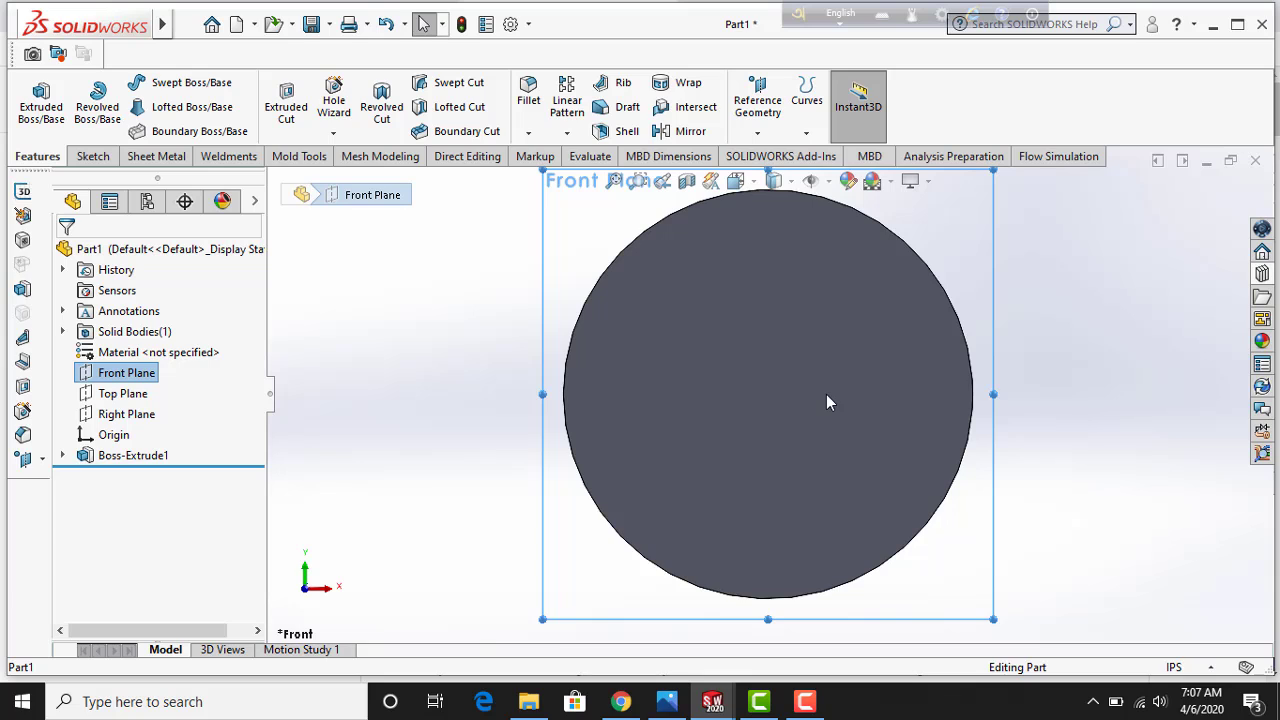
key(ctrl+1)
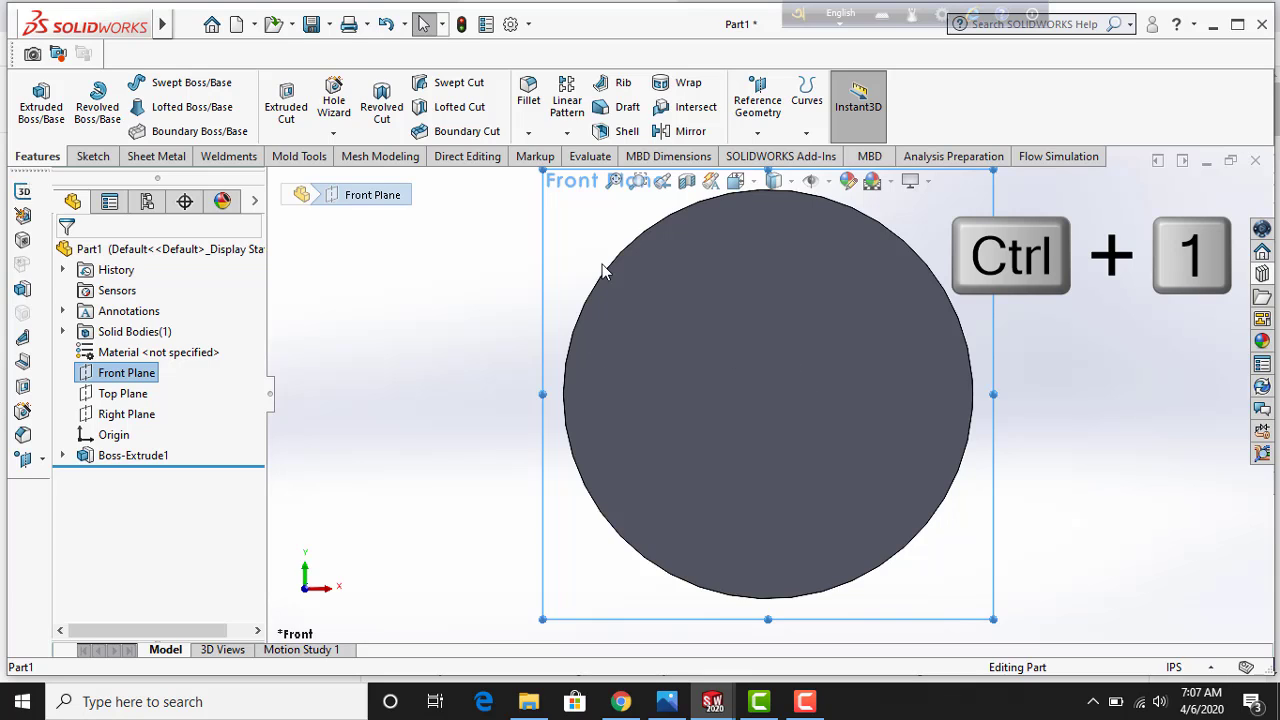
click(785, 340)
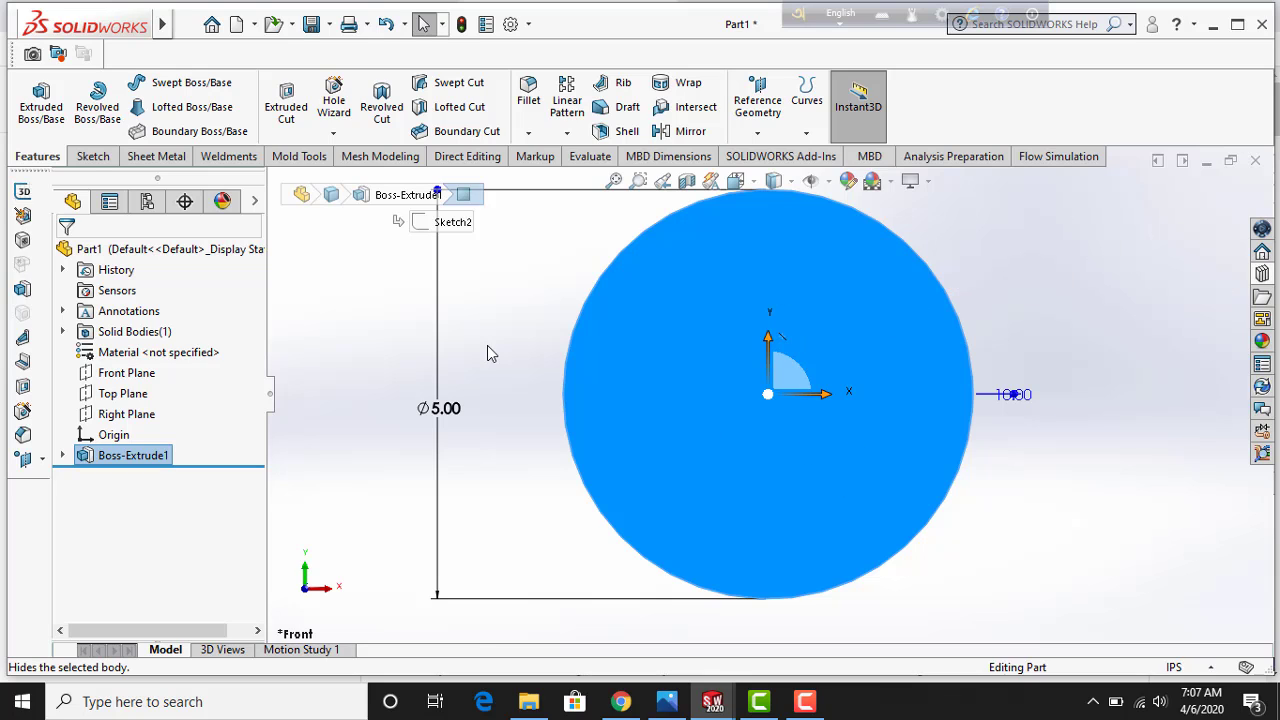
click(94, 160)
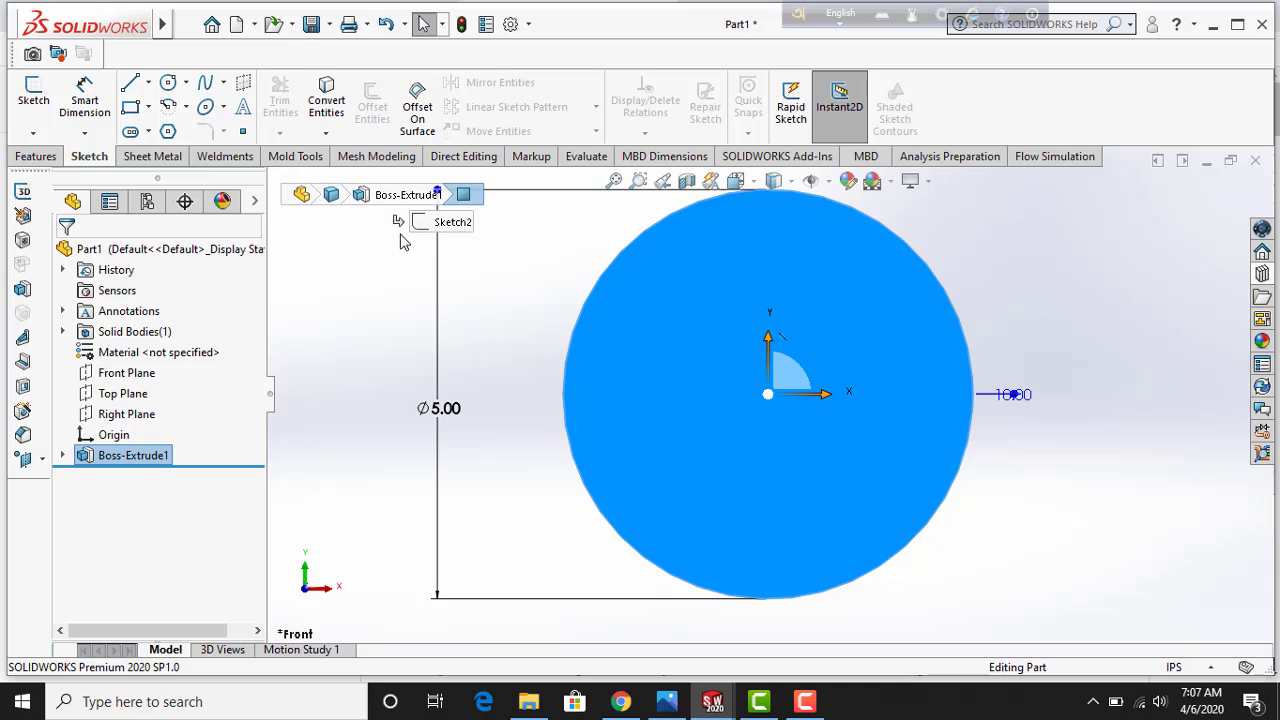
Draw a circle centred on the end-face origin and dimension its diameter at 2.5 in
click(168, 84)
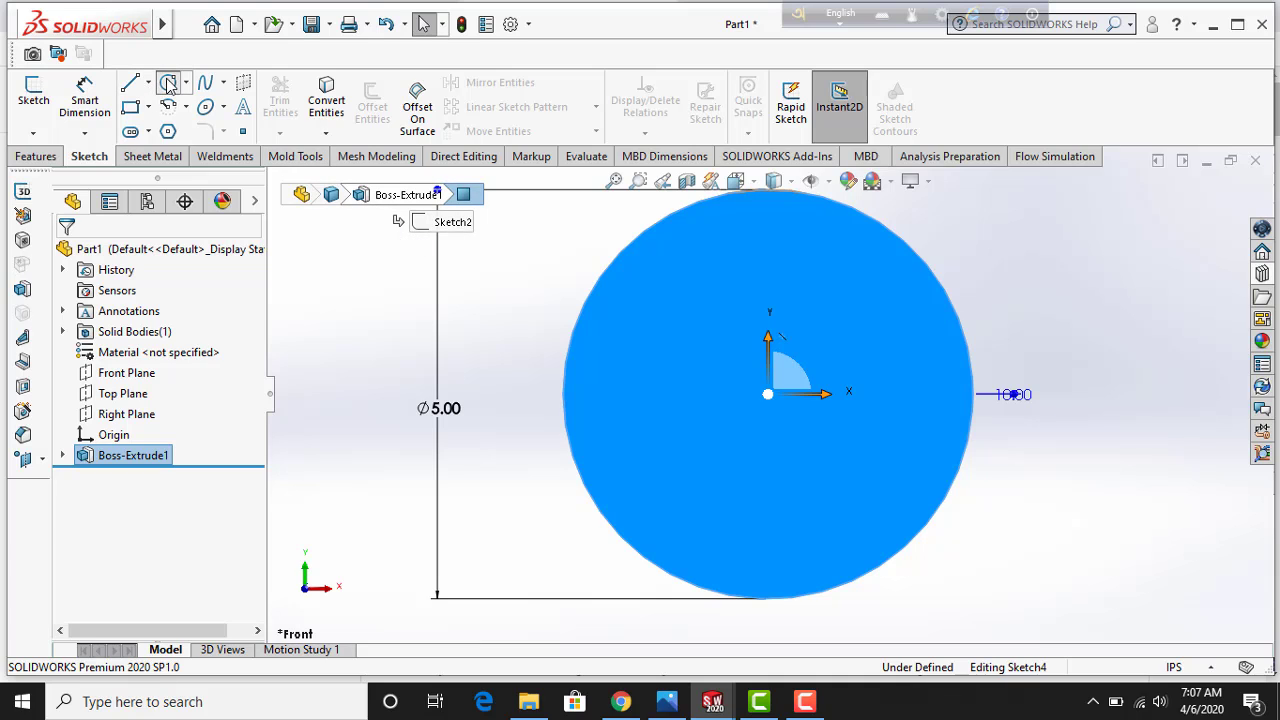
click(768, 395)
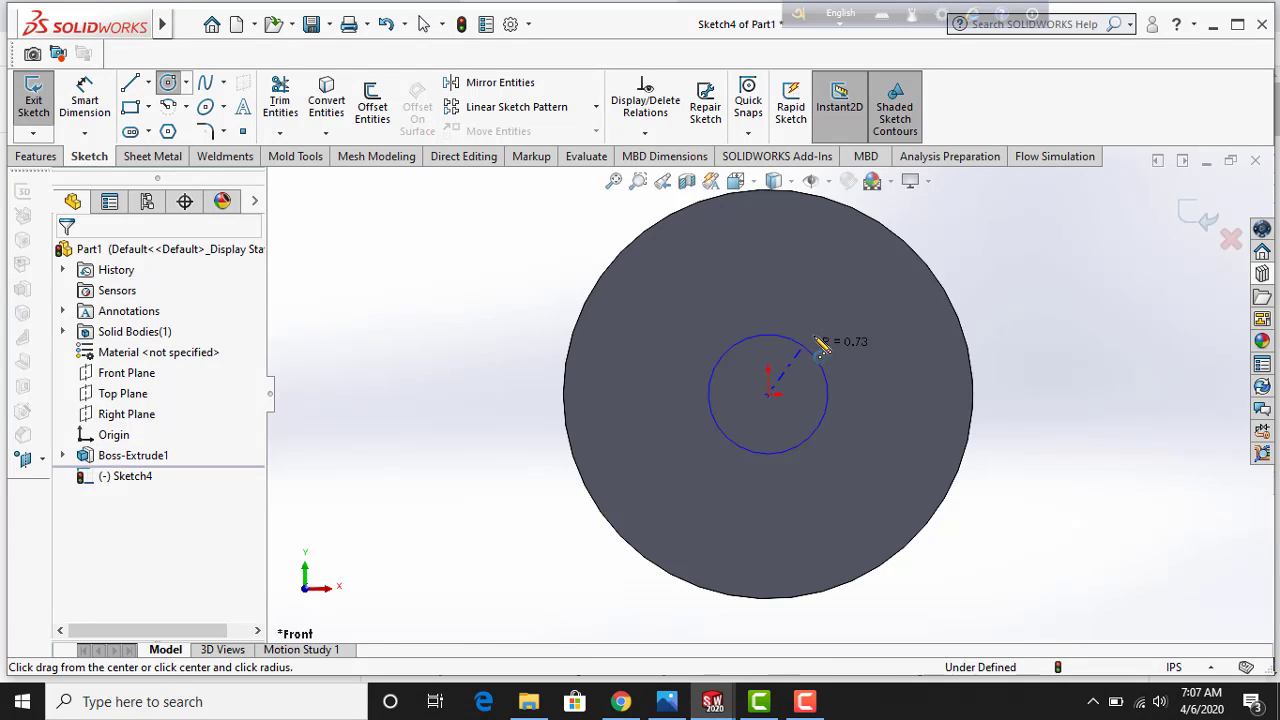
click(865, 333)
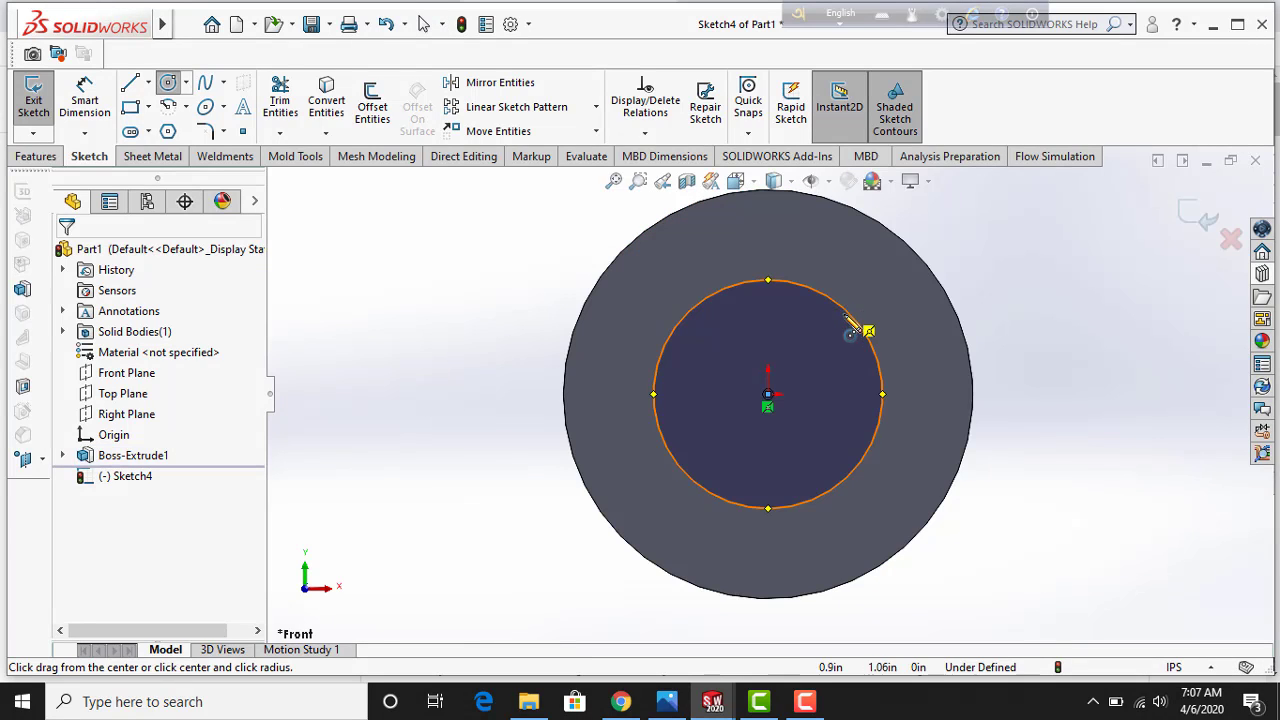
click(84, 100)
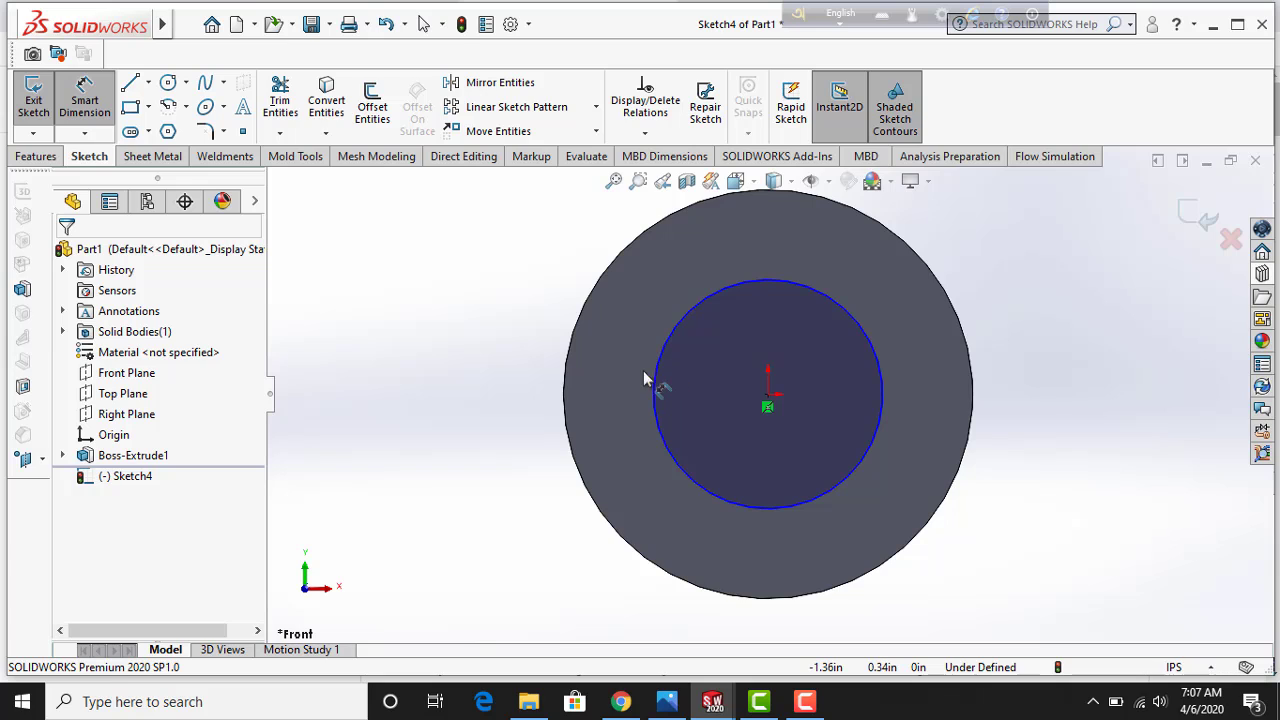
click(650, 378)
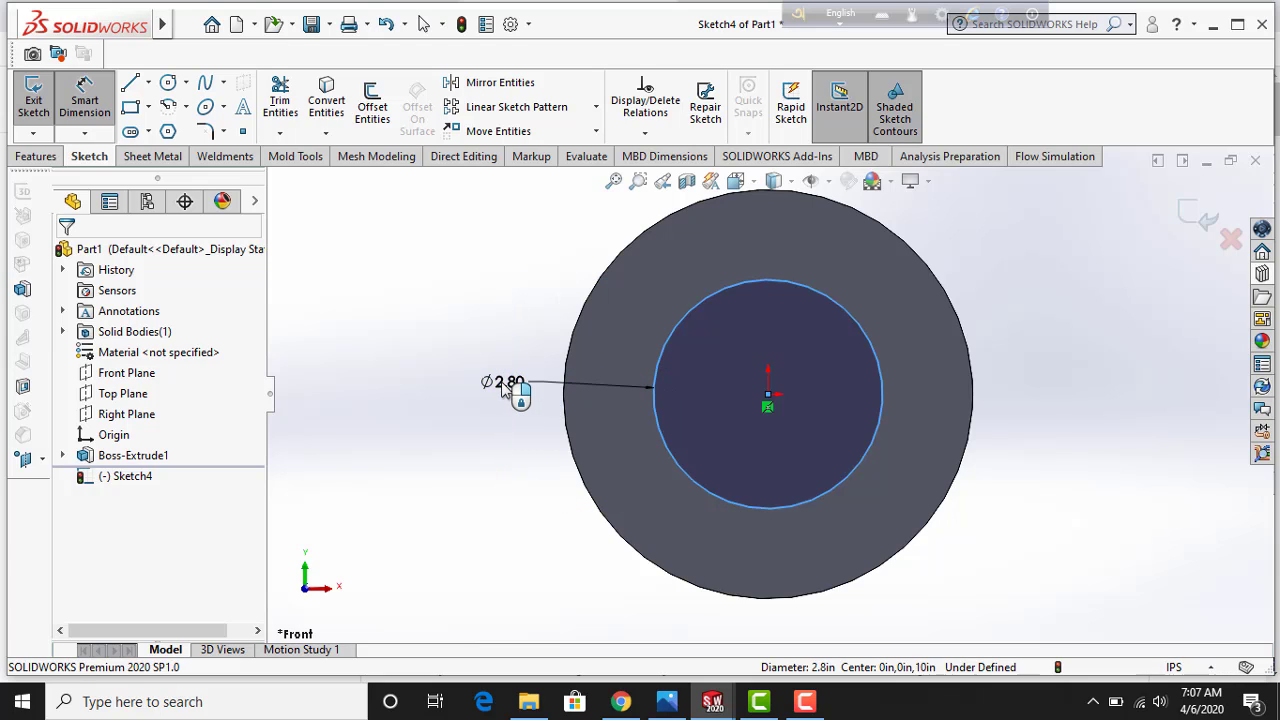
click(505, 388)
text(2.5)
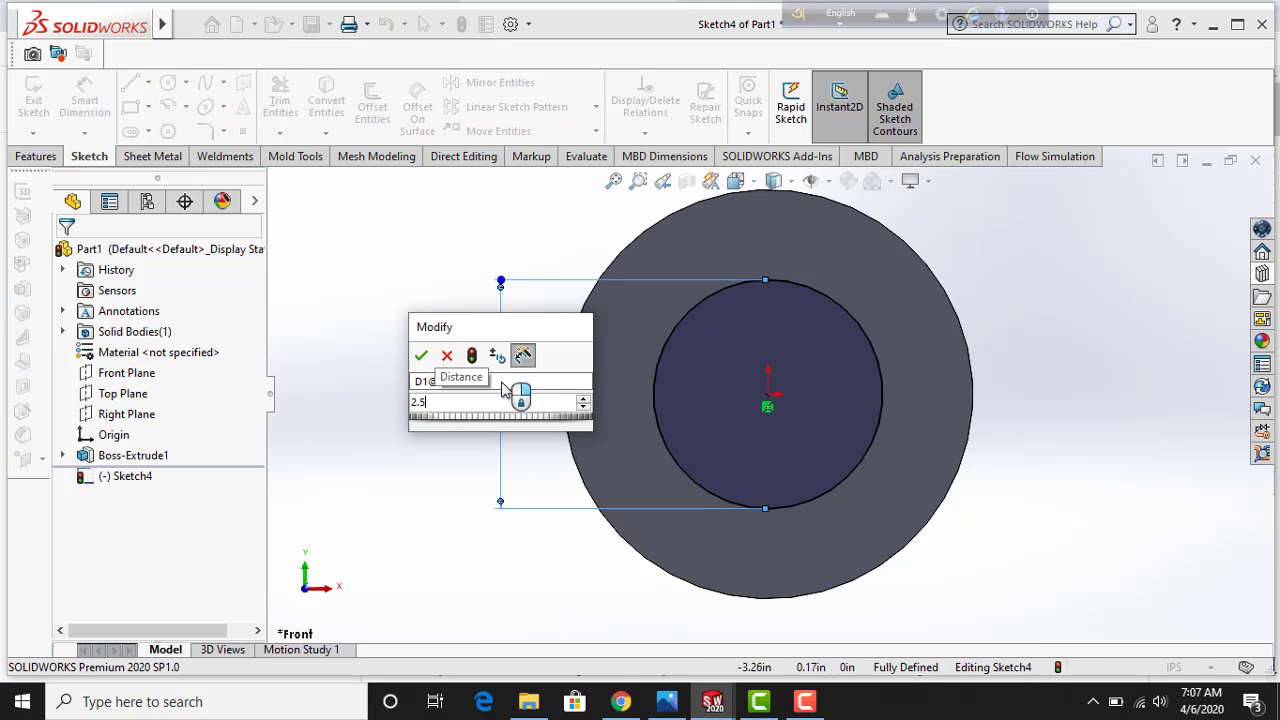
key(Return)
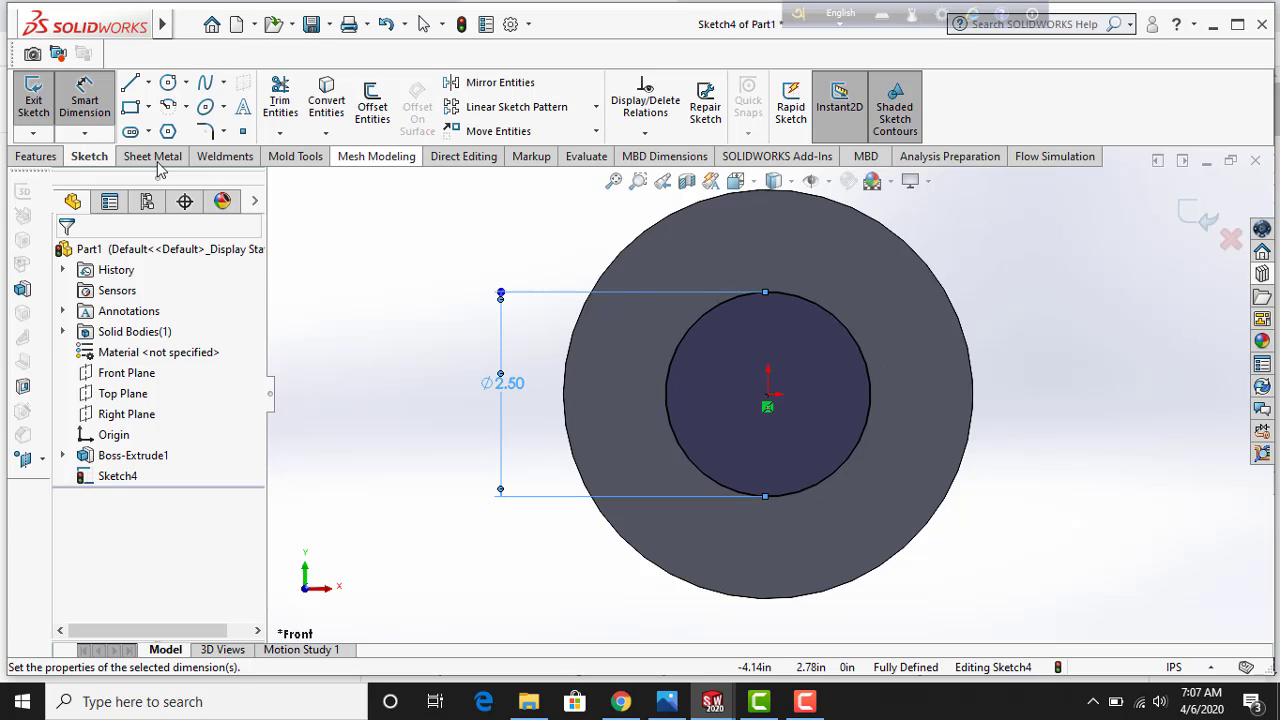
Extruded Cut the Ø2.5 in circle 10 in Blind through the cylinder, then orbit to view the bore
click(37, 157)
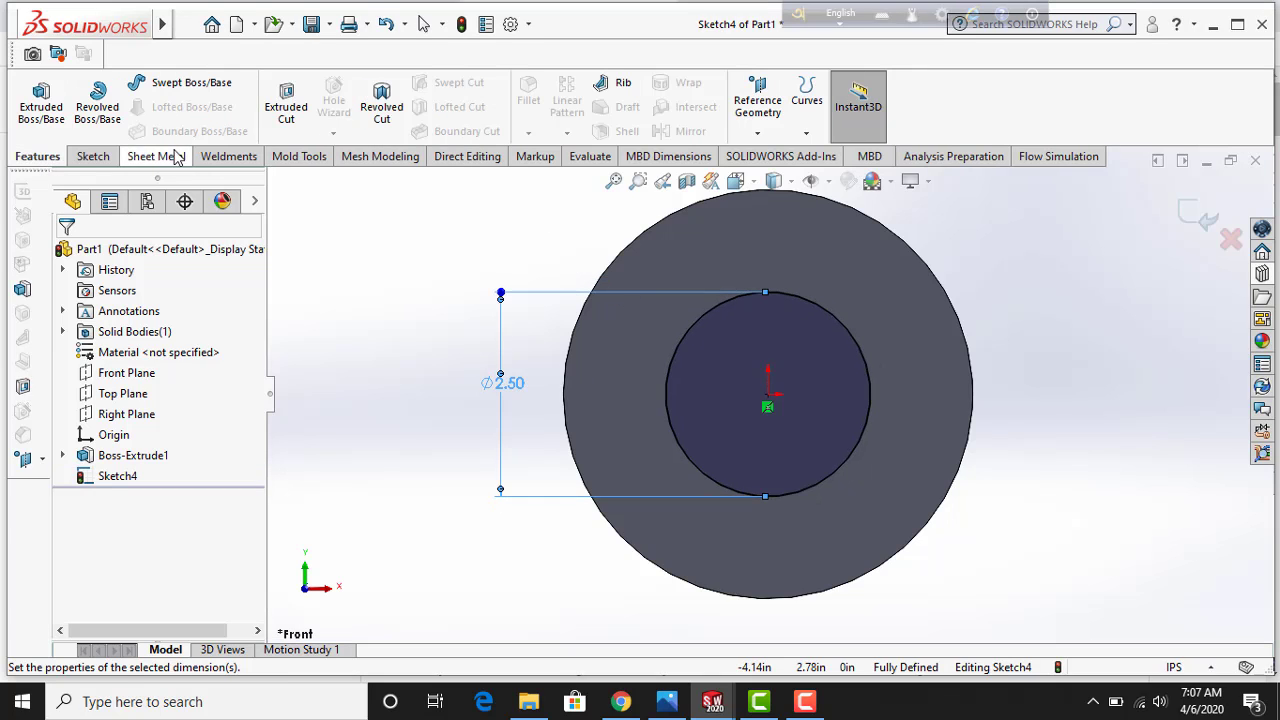
click(286, 100)
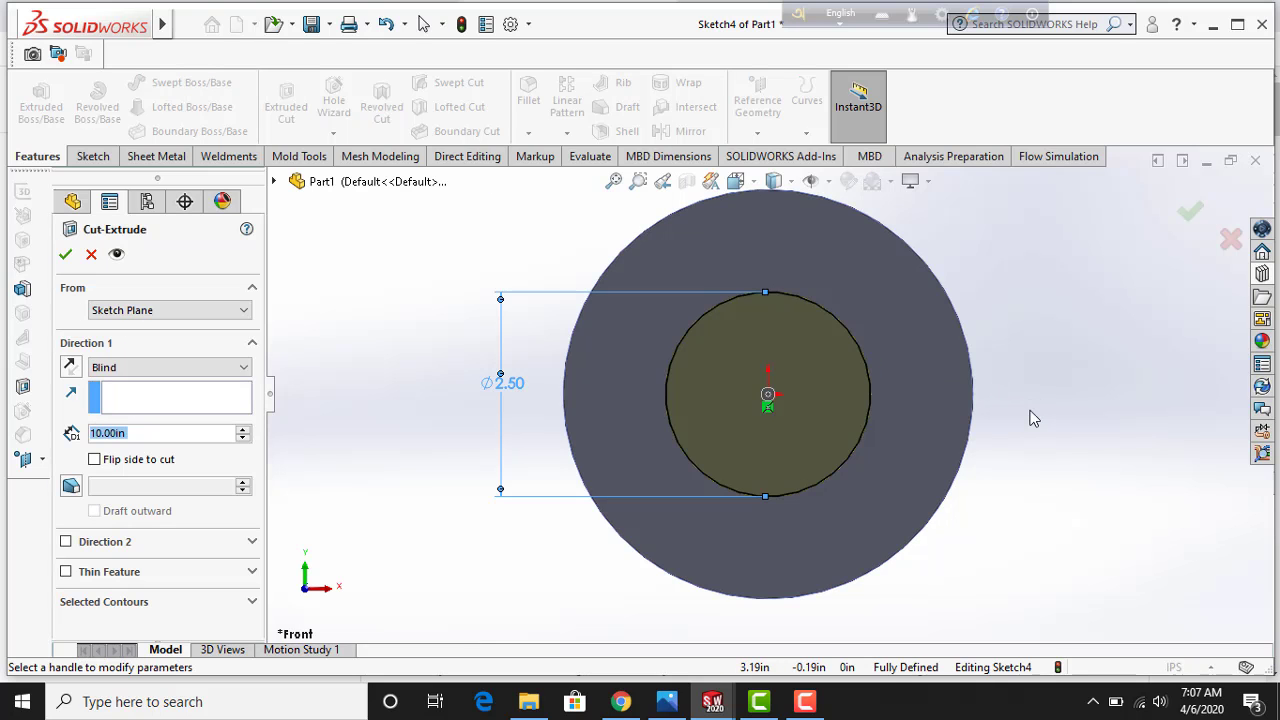
middle_drag(995, 423, 946, 410)
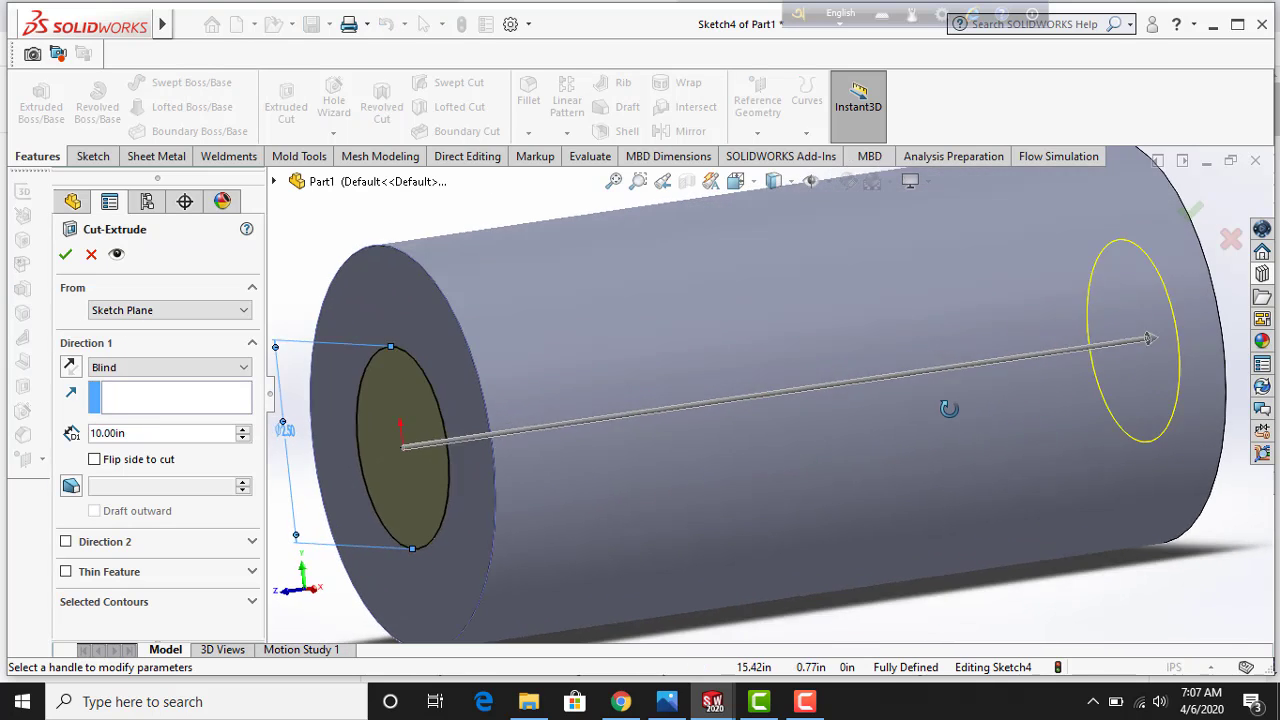
scroll(944, 404, up, 2)
scroll(960, 402, up, 3)
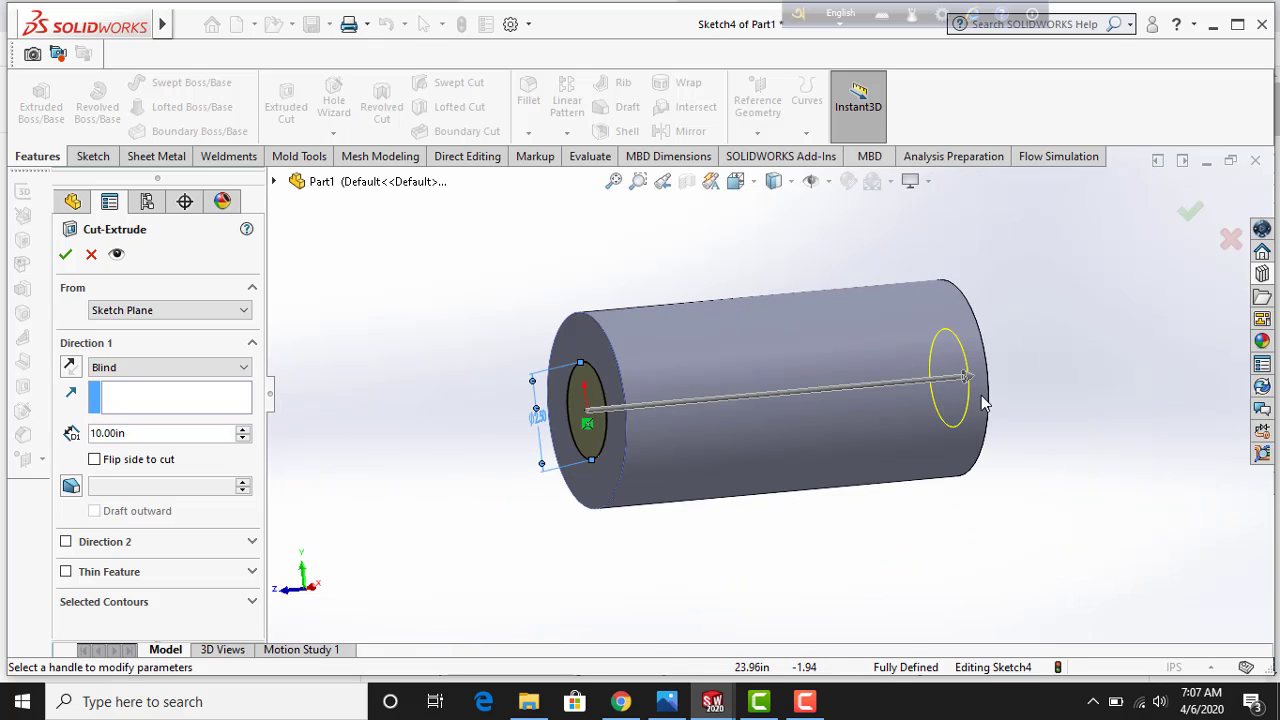
middle_drag(1021, 419, 990, 415)
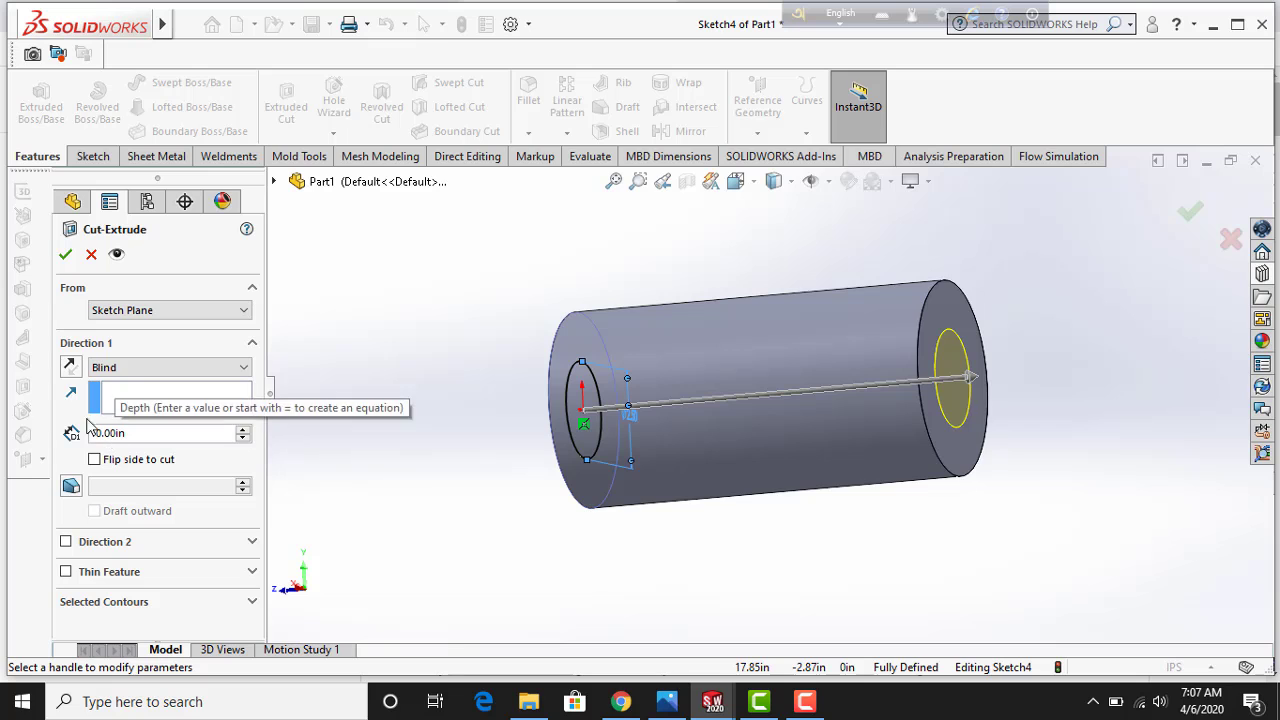
click(62, 254)
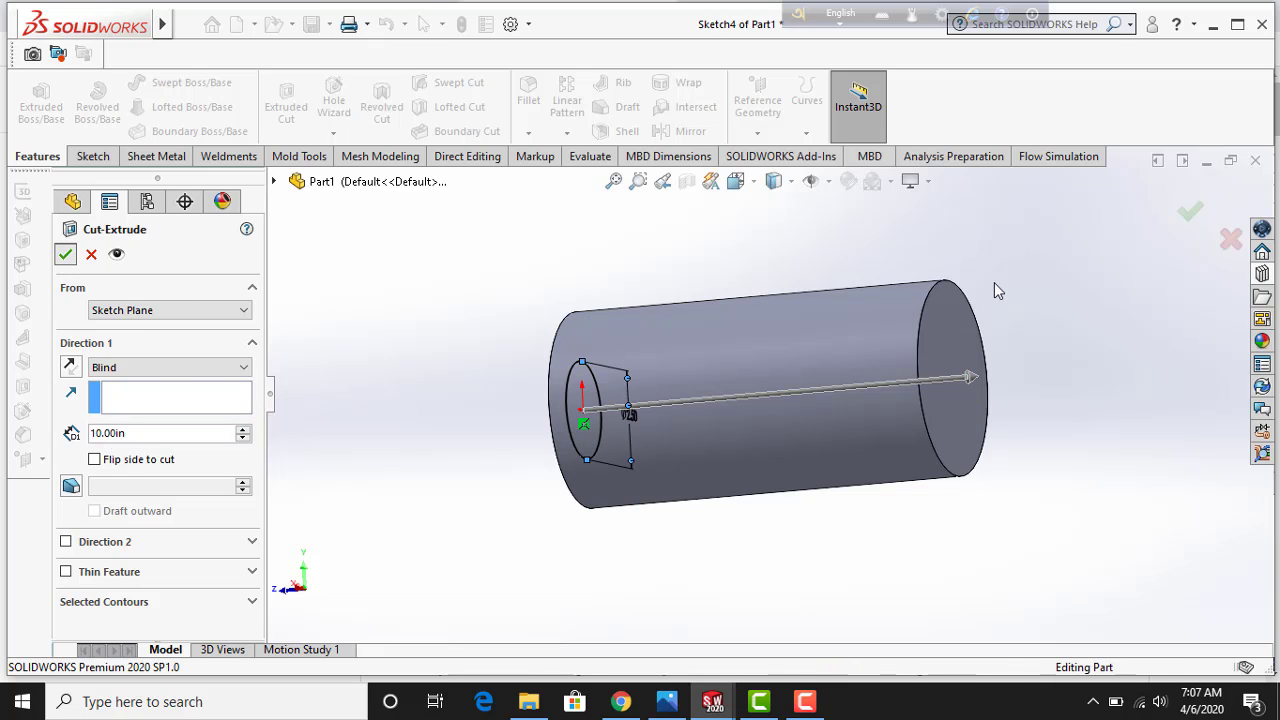
middle_drag(1128, 407, 1036, 447)
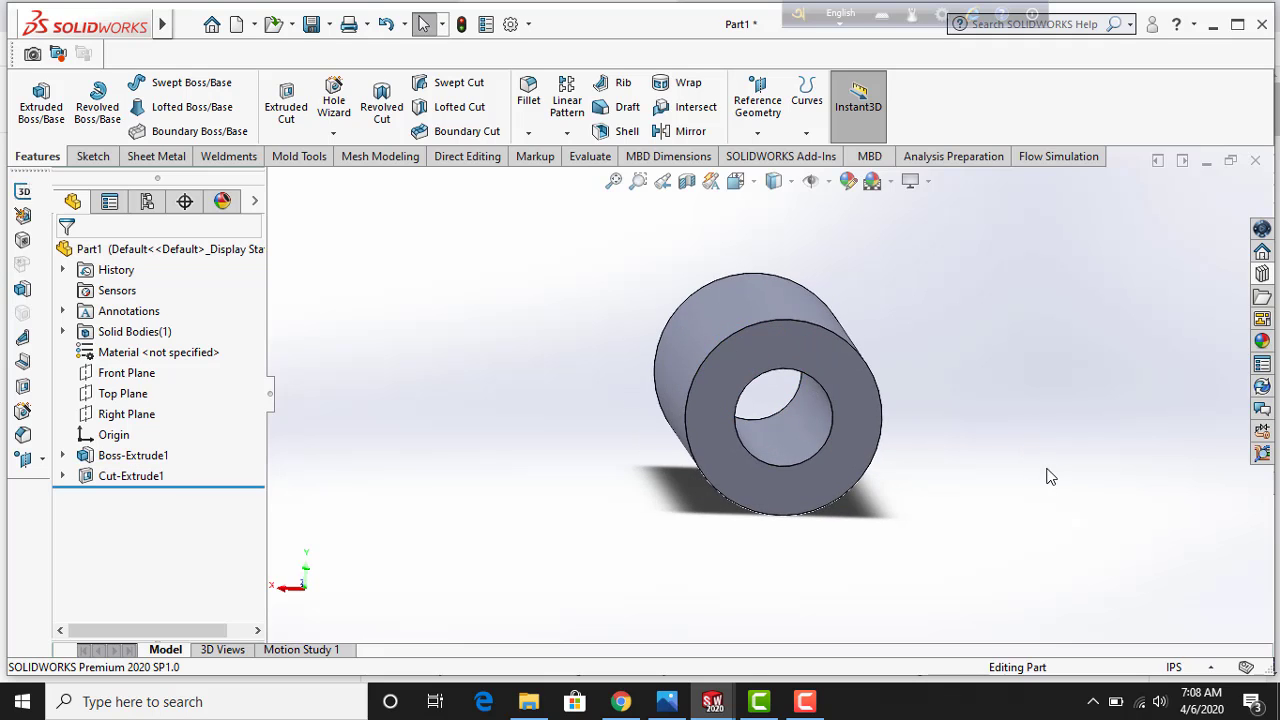
Preview the Hole Wizard and Fillet/Chamfer options, then bring back the Sketch tools
mouse_move(1046, 474)
middle_down()
mouse_move(1006, 434)
mouse_move(1033, 394)
mouse_move(1011, 434)
mouse_move(1054, 491)
mouse_move(1018, 398)
mouse_move(733, 347)
mouse_move(765, 351)
mouse_move(842, 240)
middle_up()
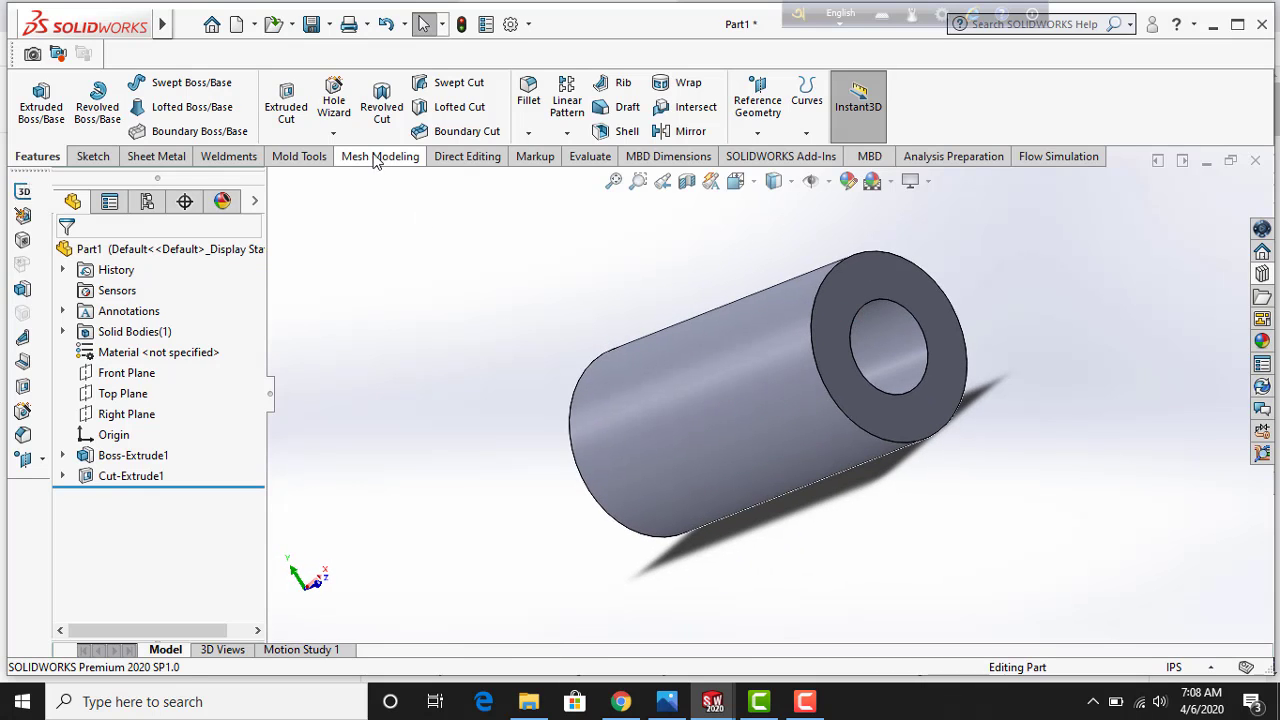
click(334, 134)
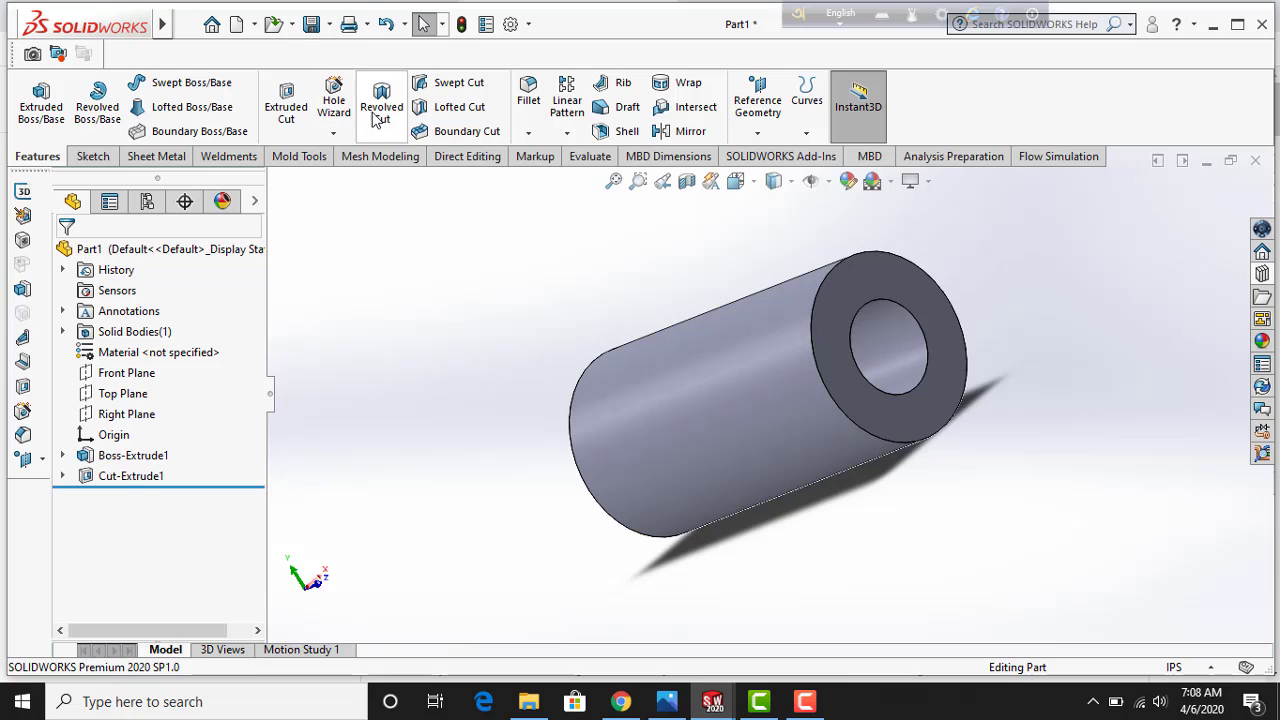
click(528, 132)
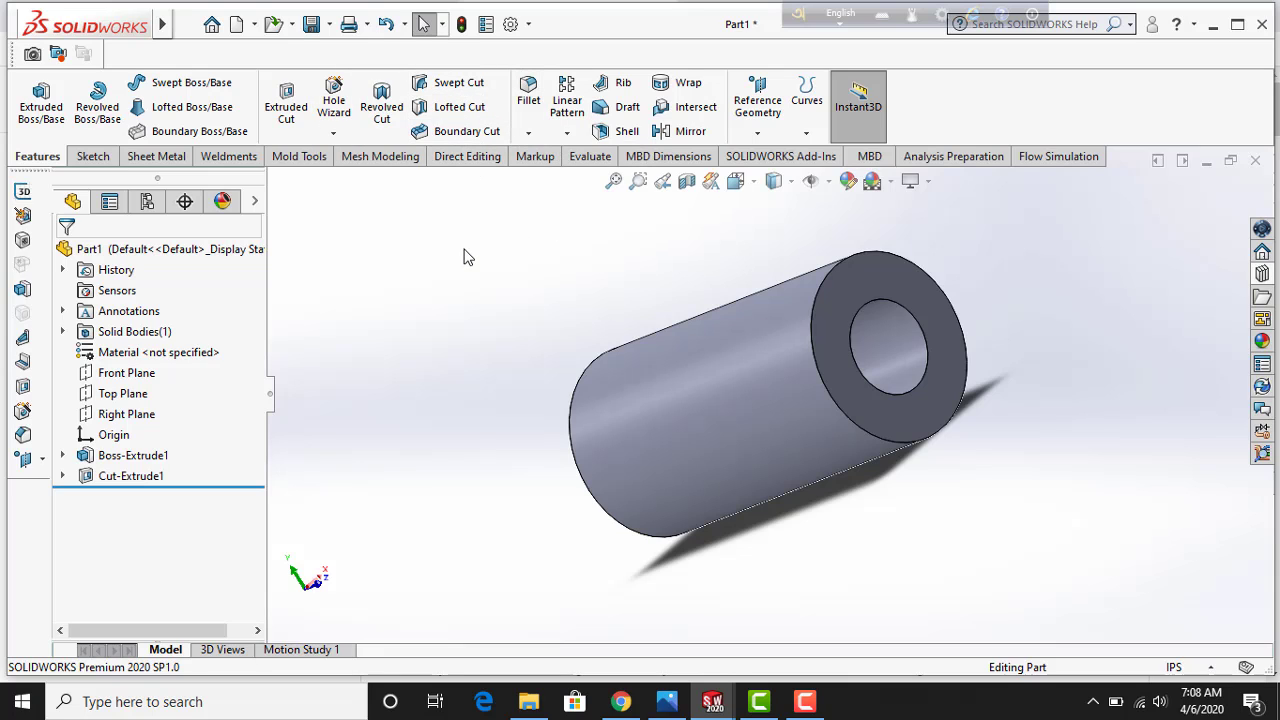
click(93, 157)
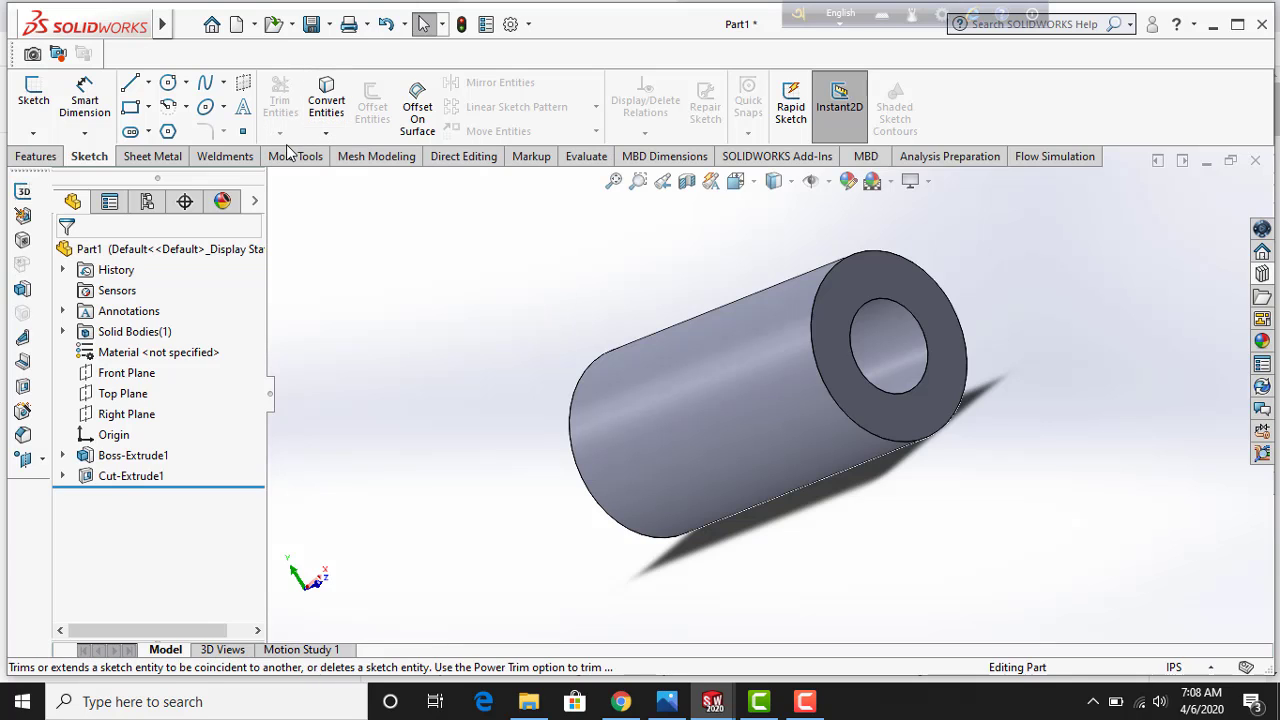
scroll(900, 315, up, 2)
scroll(900, 315, up, 1)
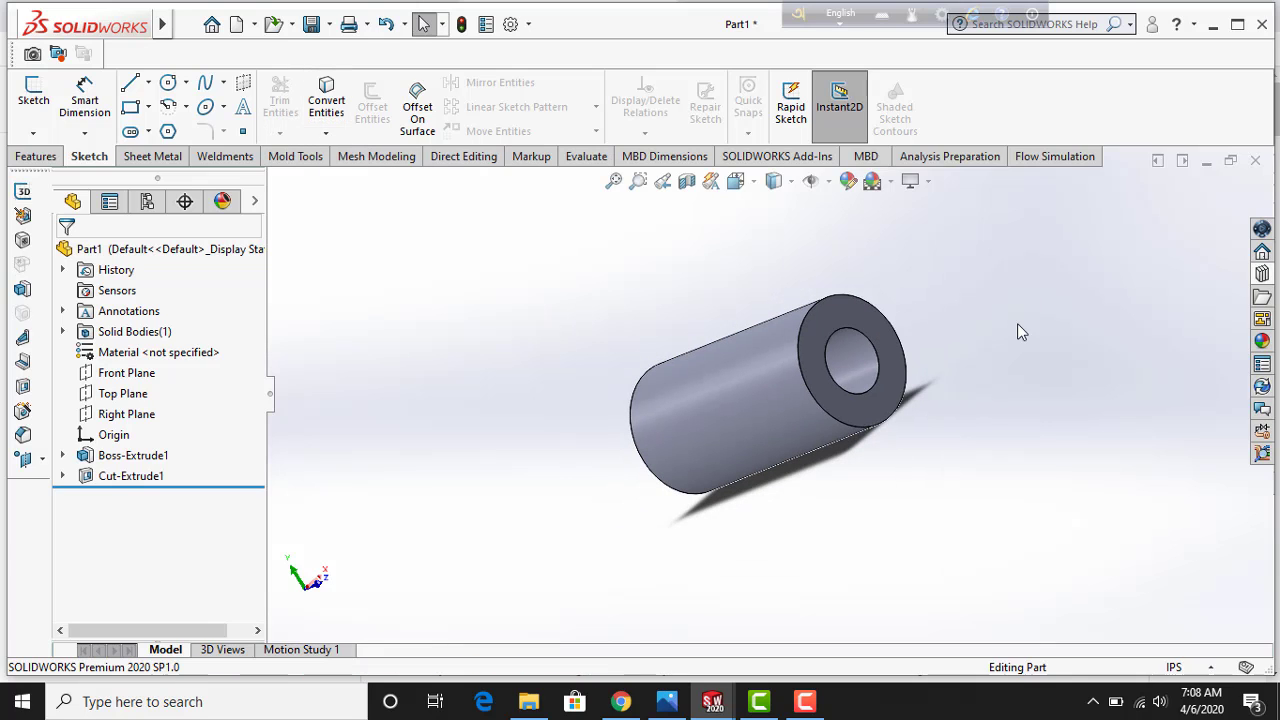
Delete Boss-Extrude1 and Cut-Extrude1 from the cylinder, then view the Front Plane straight on
click(850, 403)
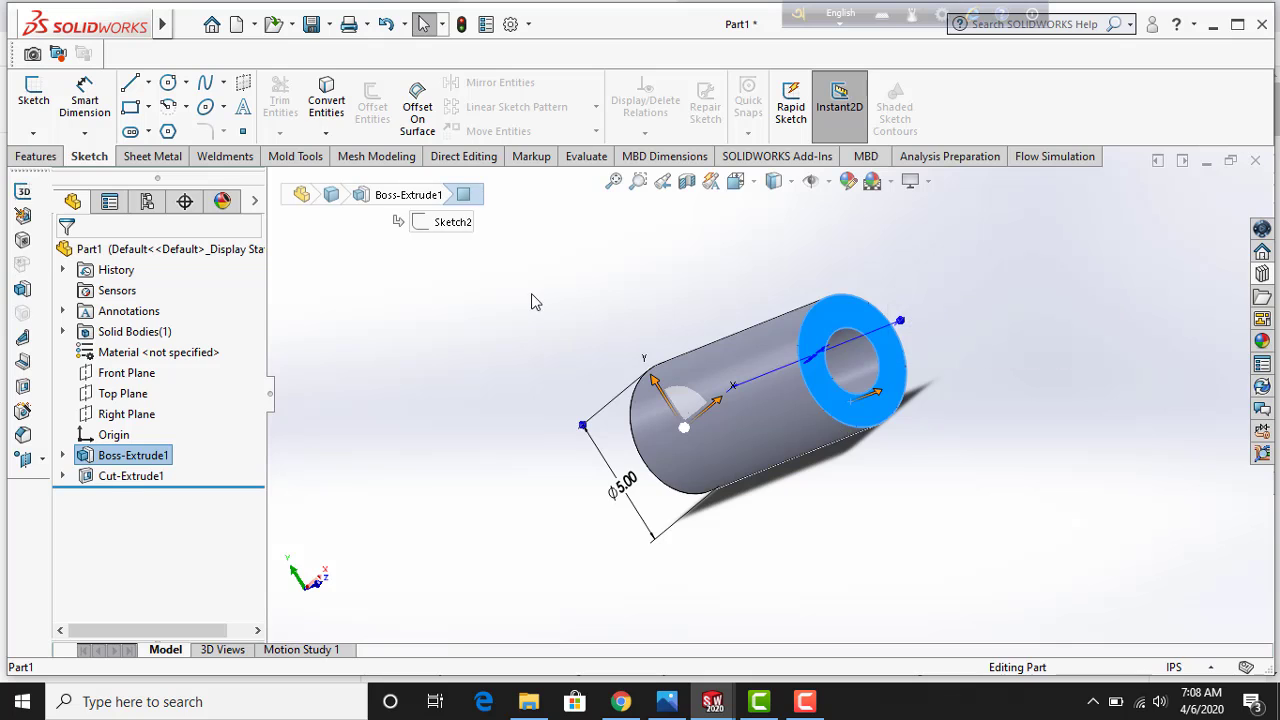
drag(531, 294, 997, 510)
click(760, 449)
right_click(760, 449)
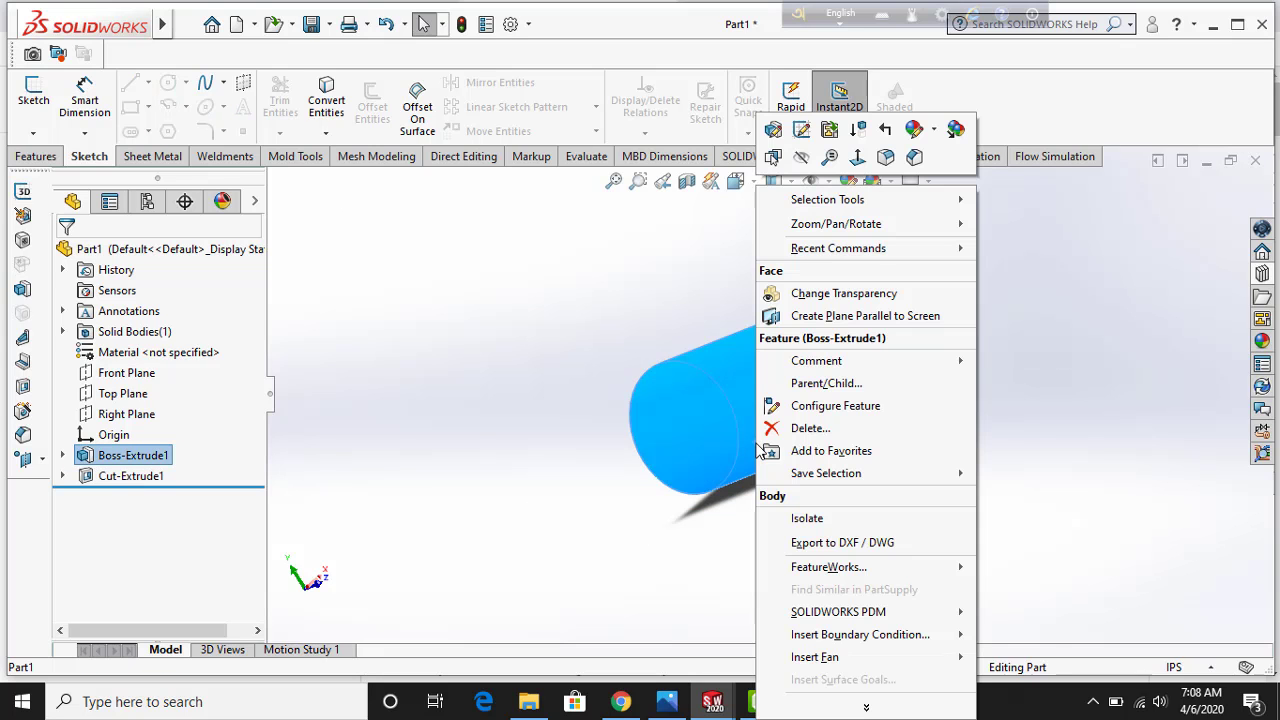
click(793, 427)
click(764, 270)
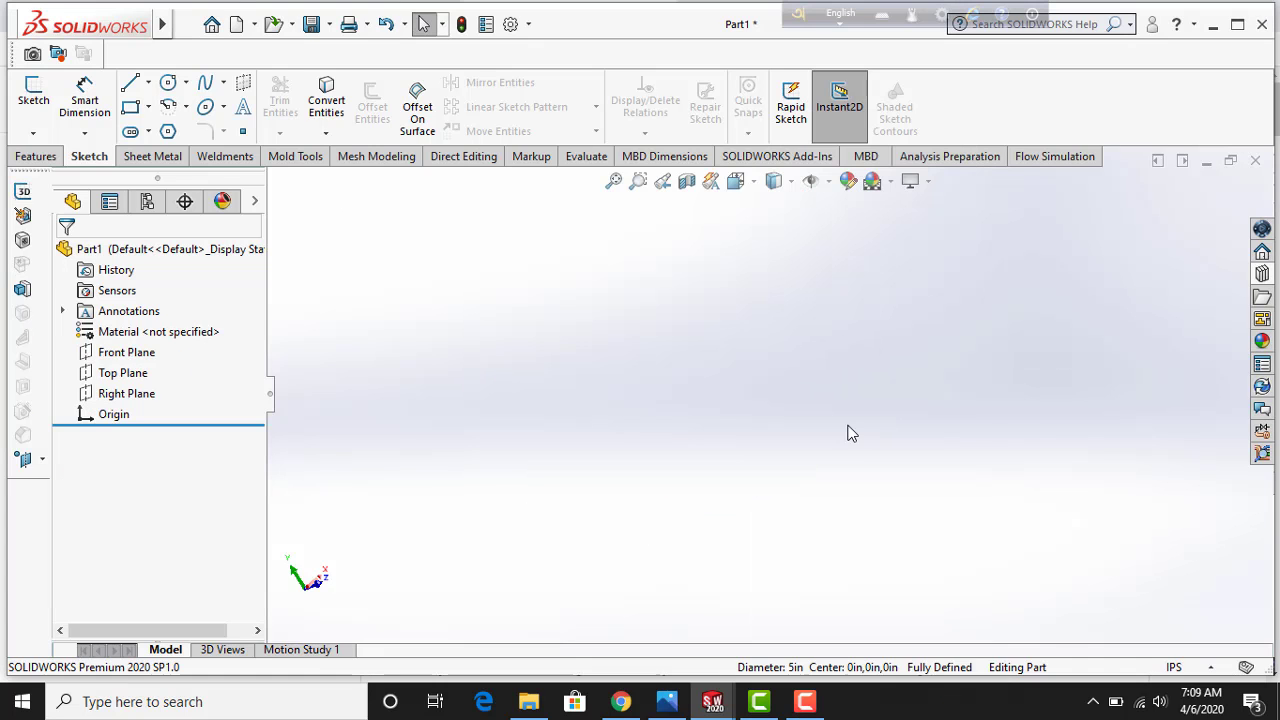
click(112, 352)
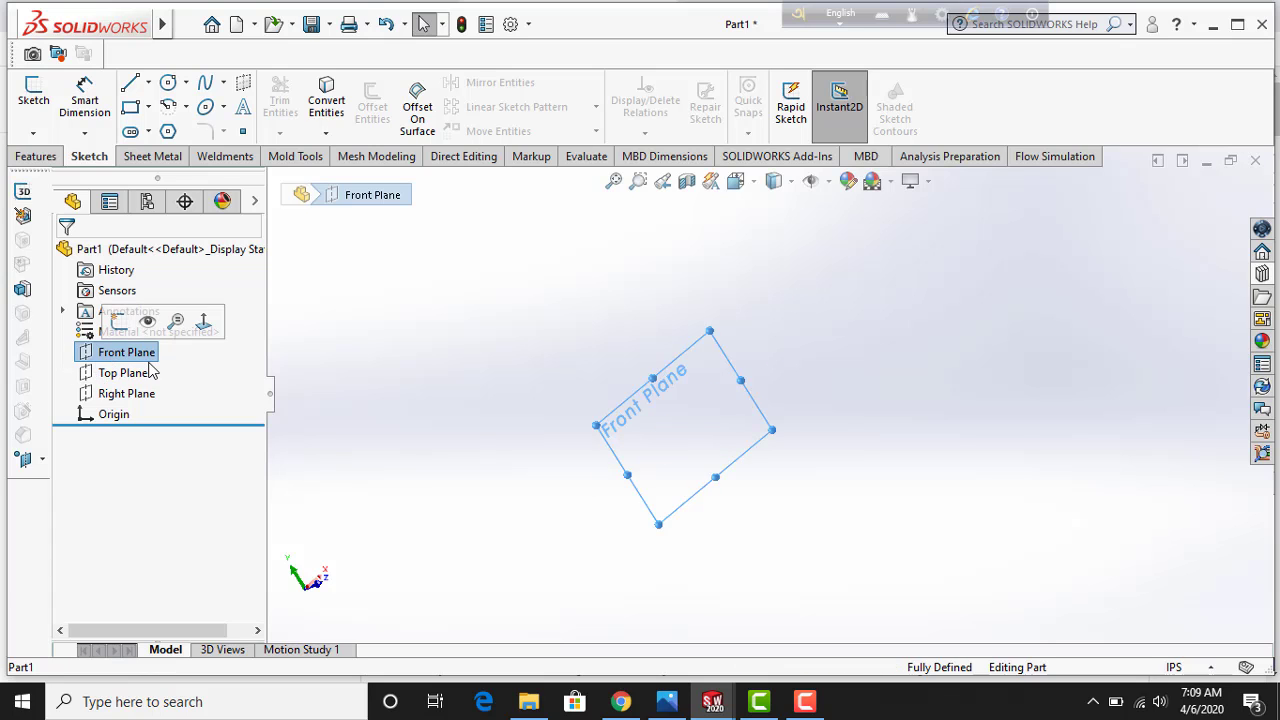
key(ctrl+1)
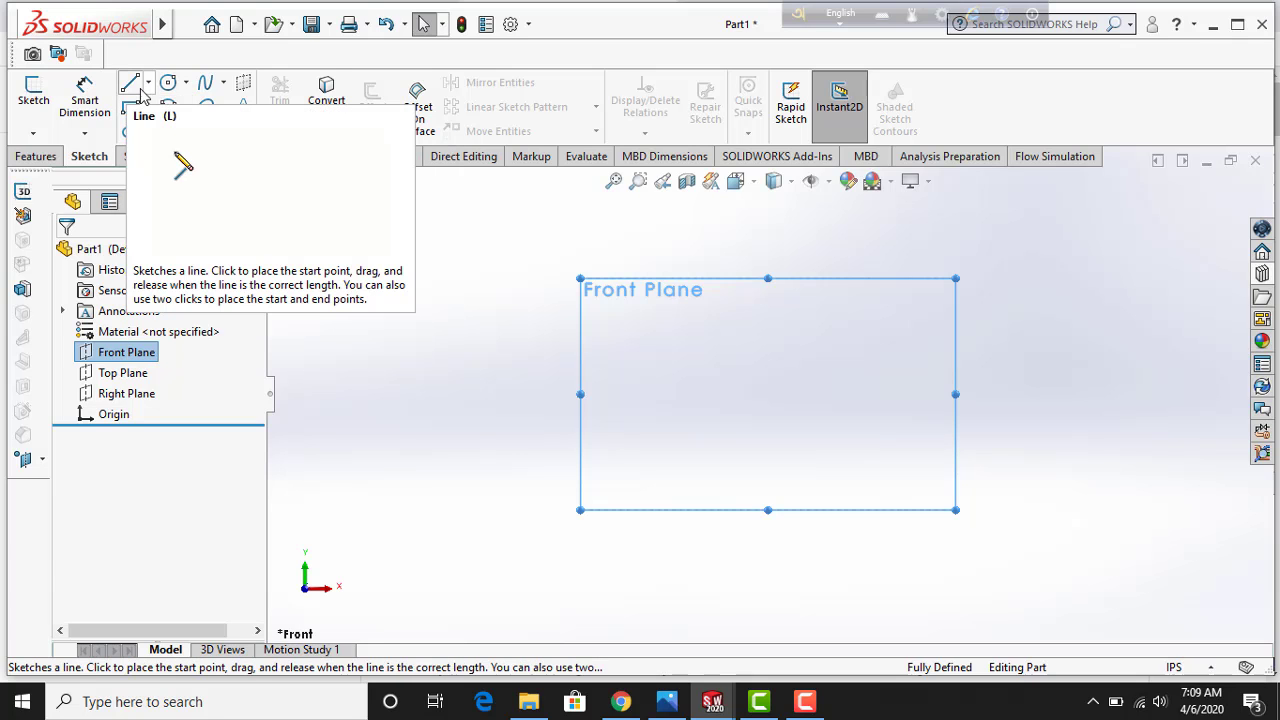
Sketch a hook on the Front Plane: horizontal line, tangent arc, vertical line, lower arc
click(137, 88)
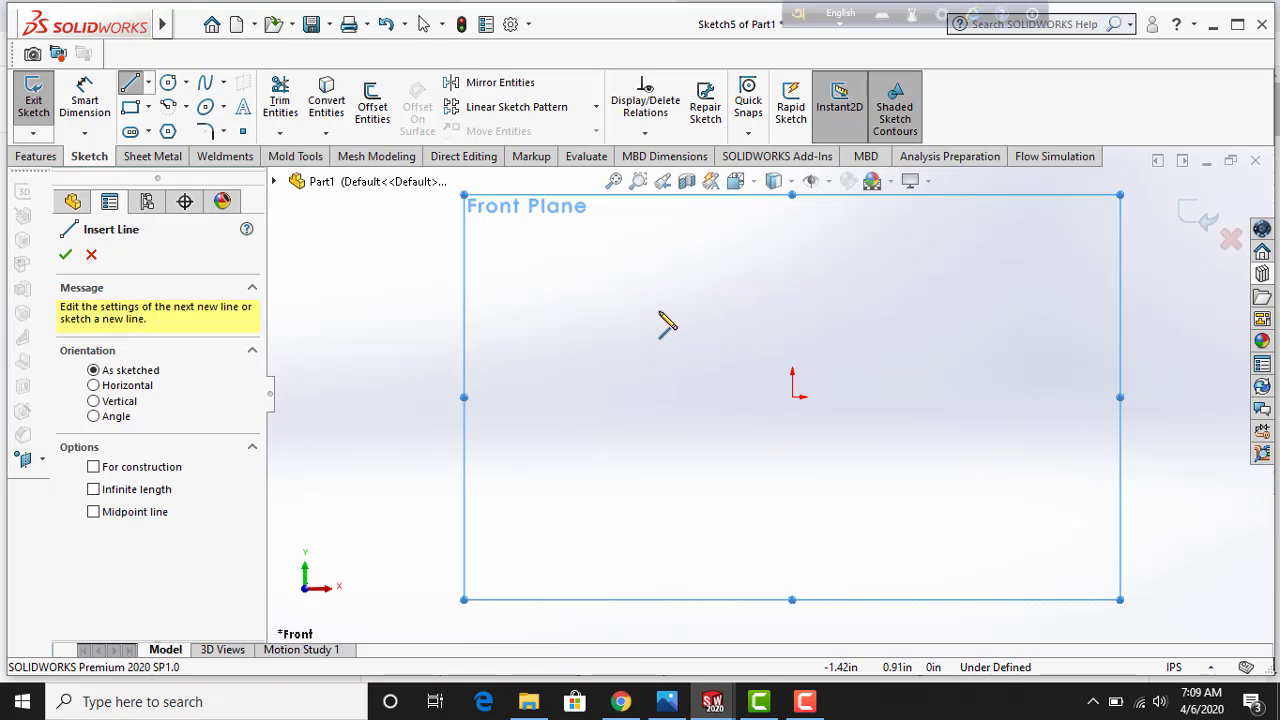
click(658, 311)
click(800, 311)
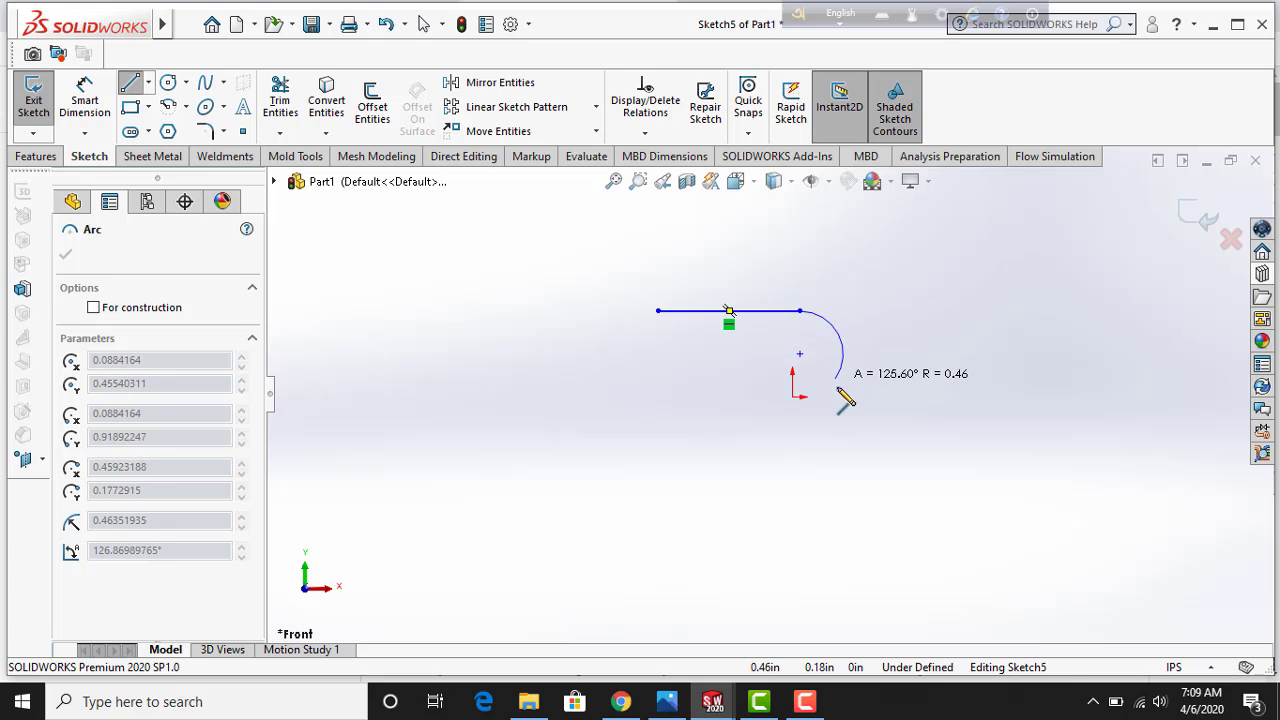
click(801, 441)
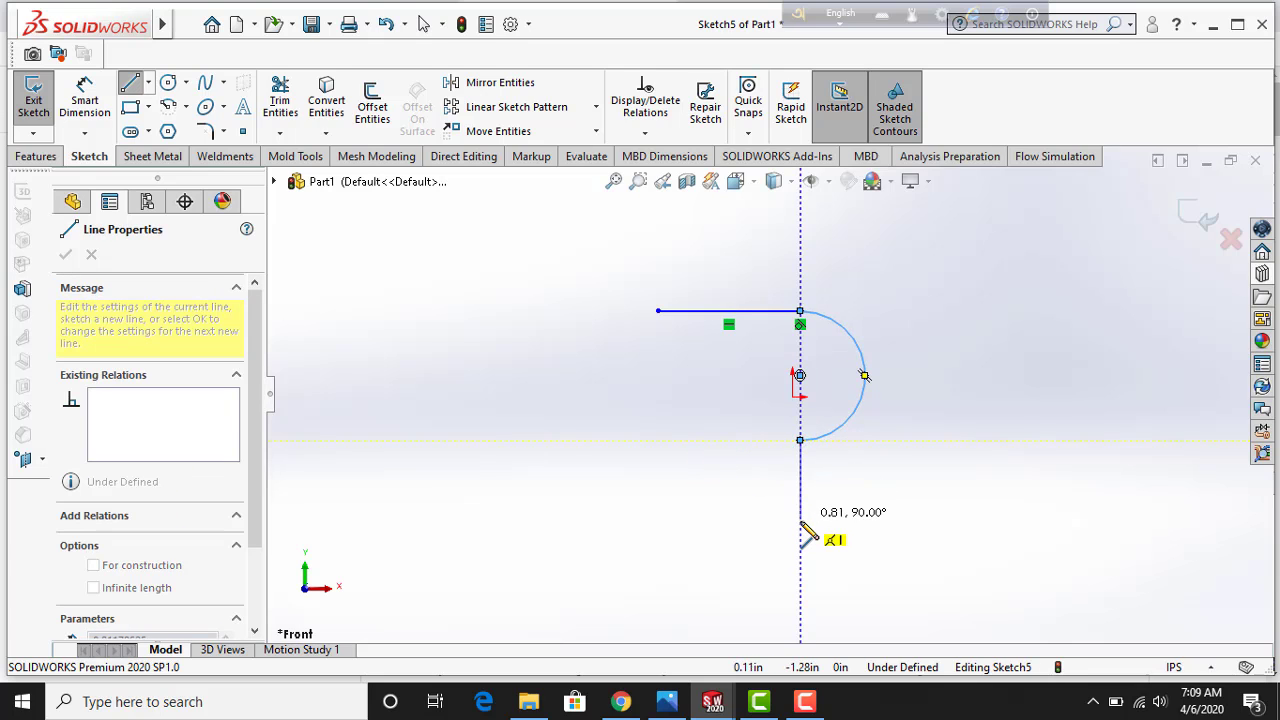
click(800, 522)
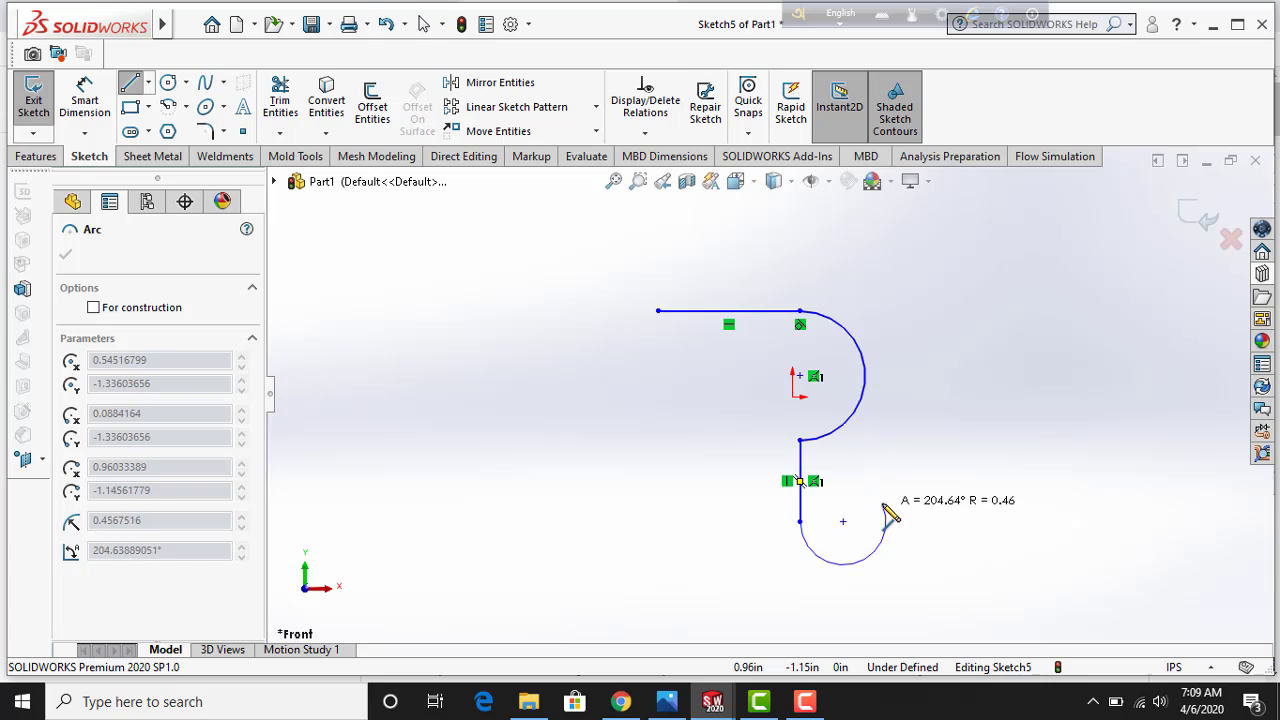
click(882, 521)
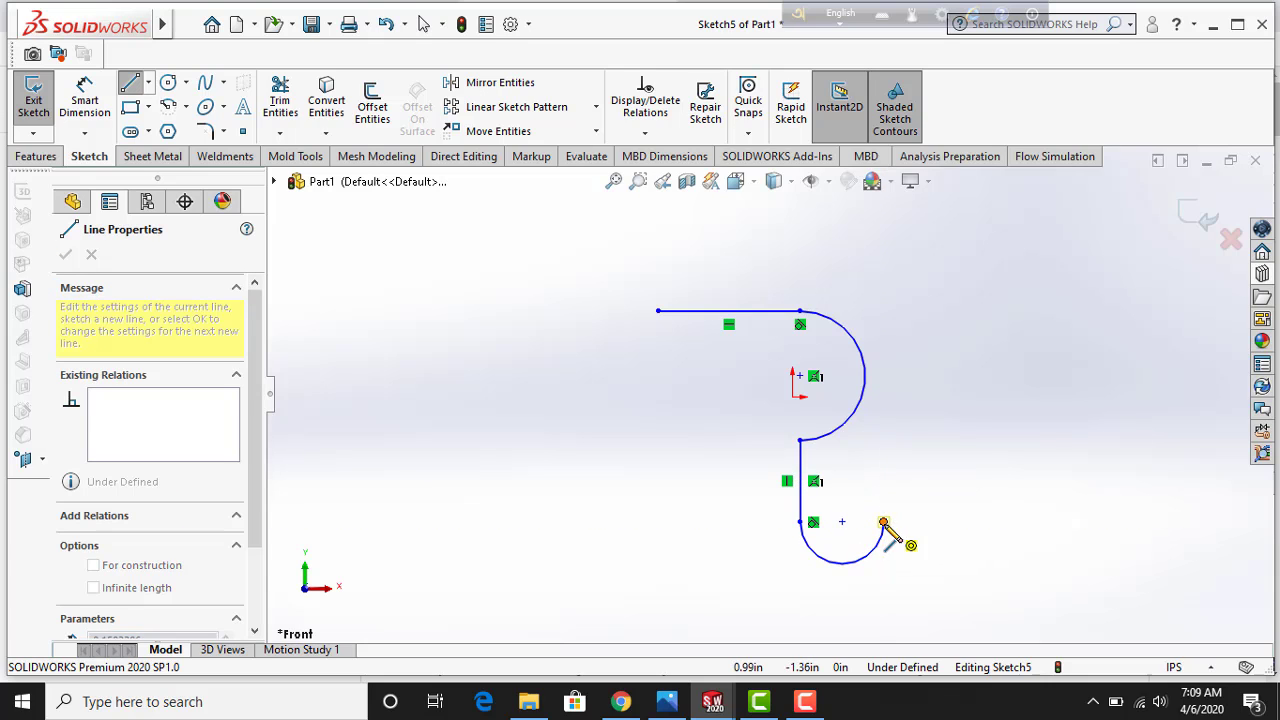
key(a)
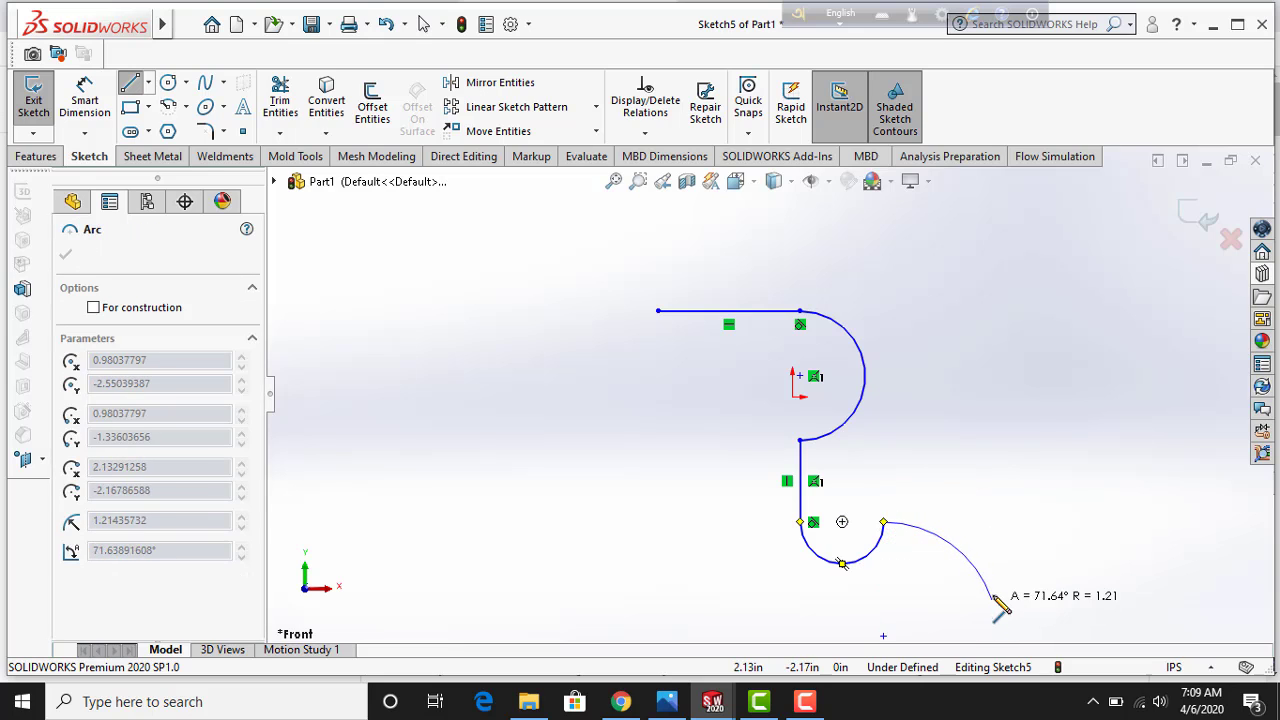
key(z)
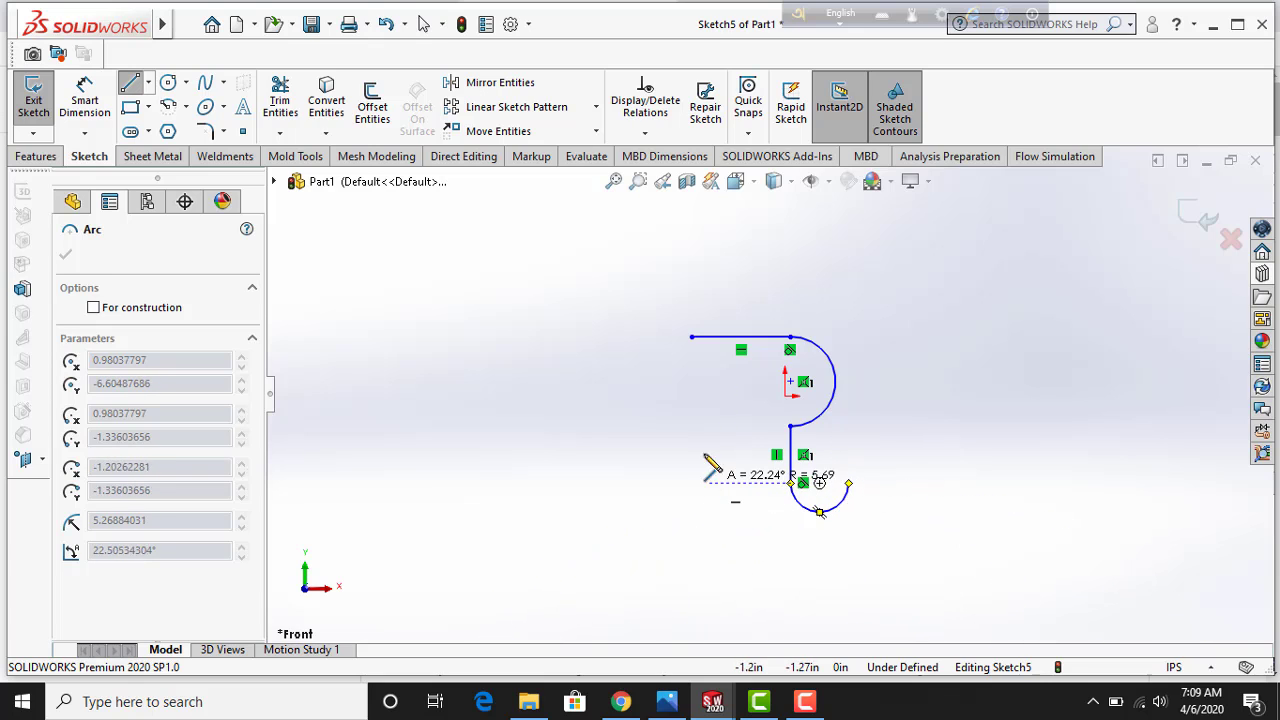
Stop the line tool and draw a corner rectangle to the left of the hook
key(Escape)
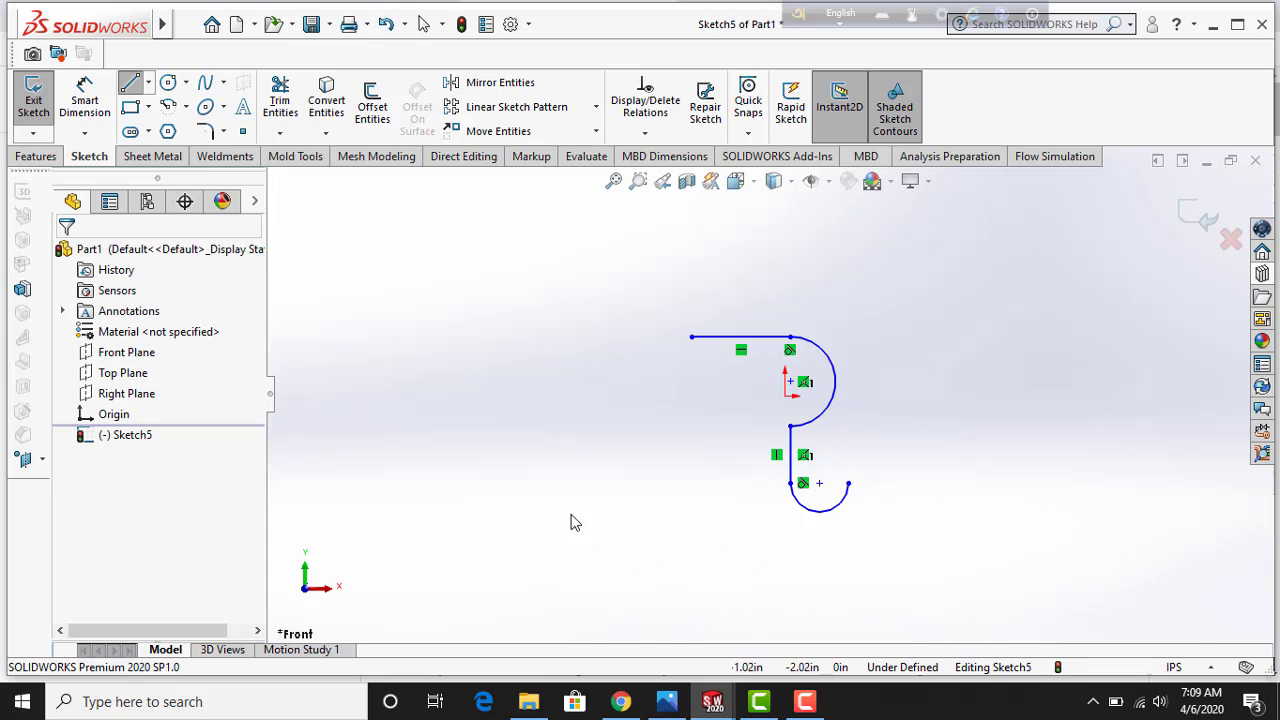
key(Escape)
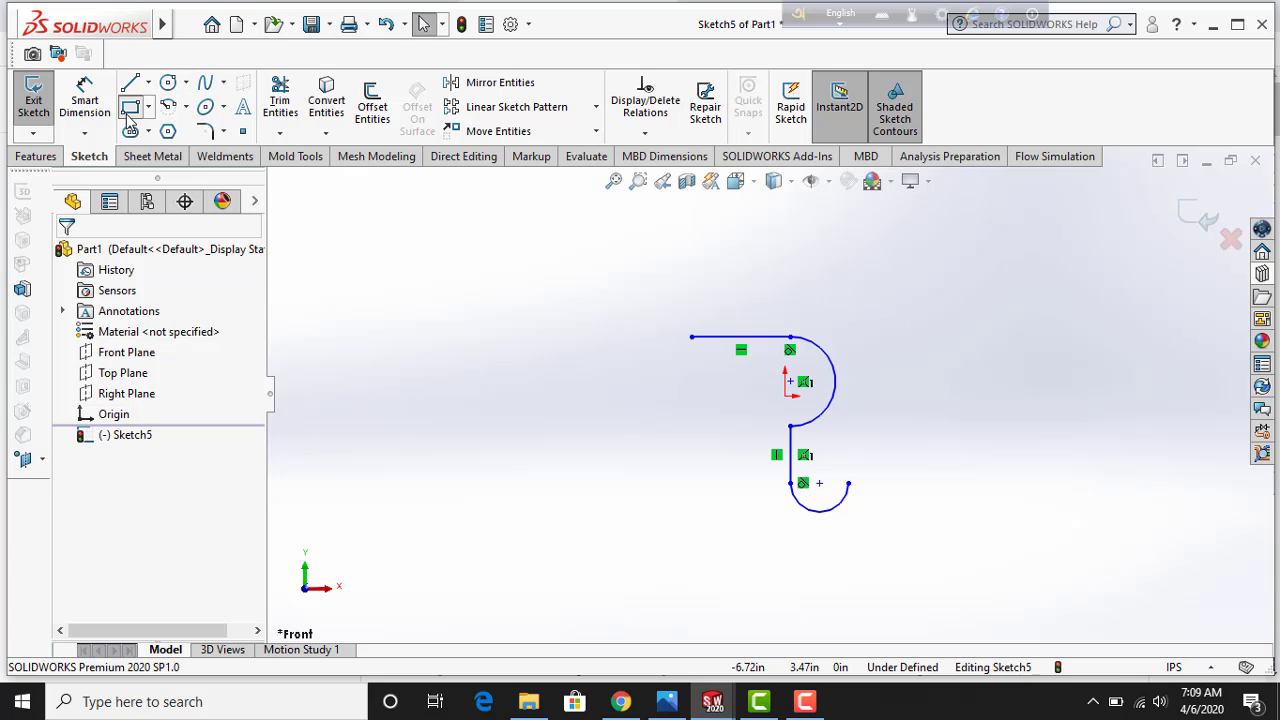
right_drag(519, 305, 608, 434)
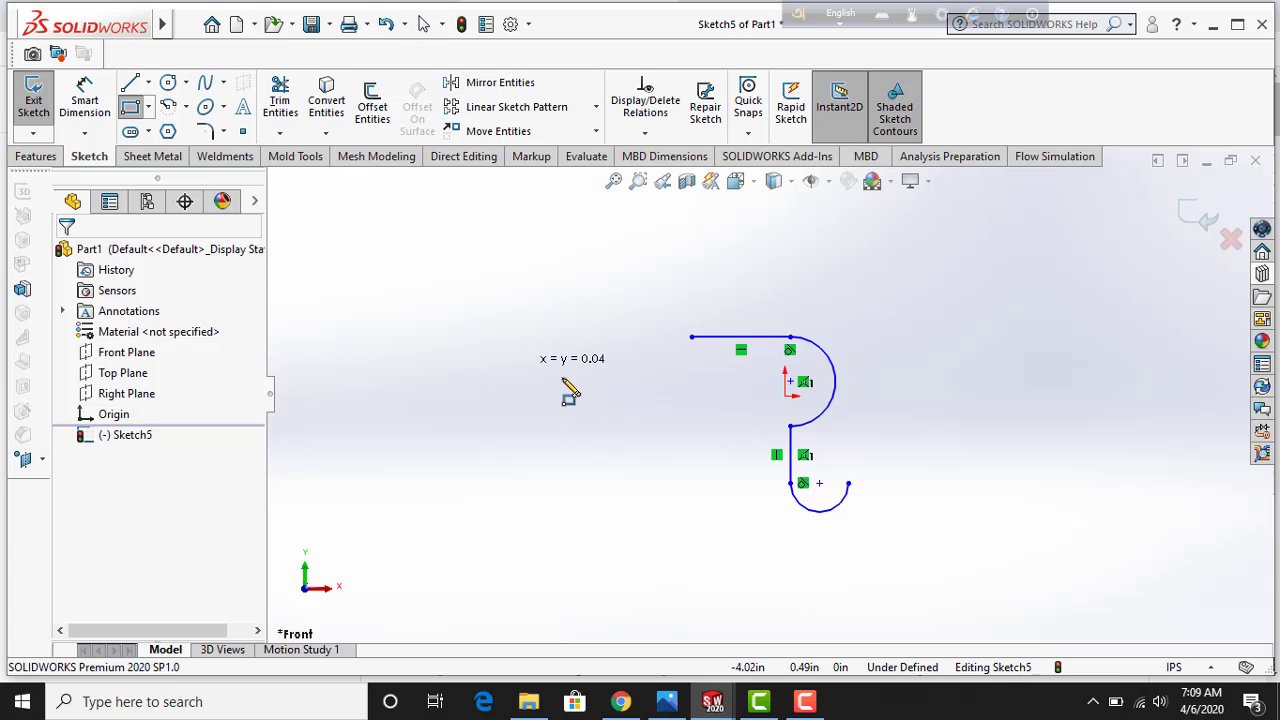
click(520, 362)
click(702, 490)
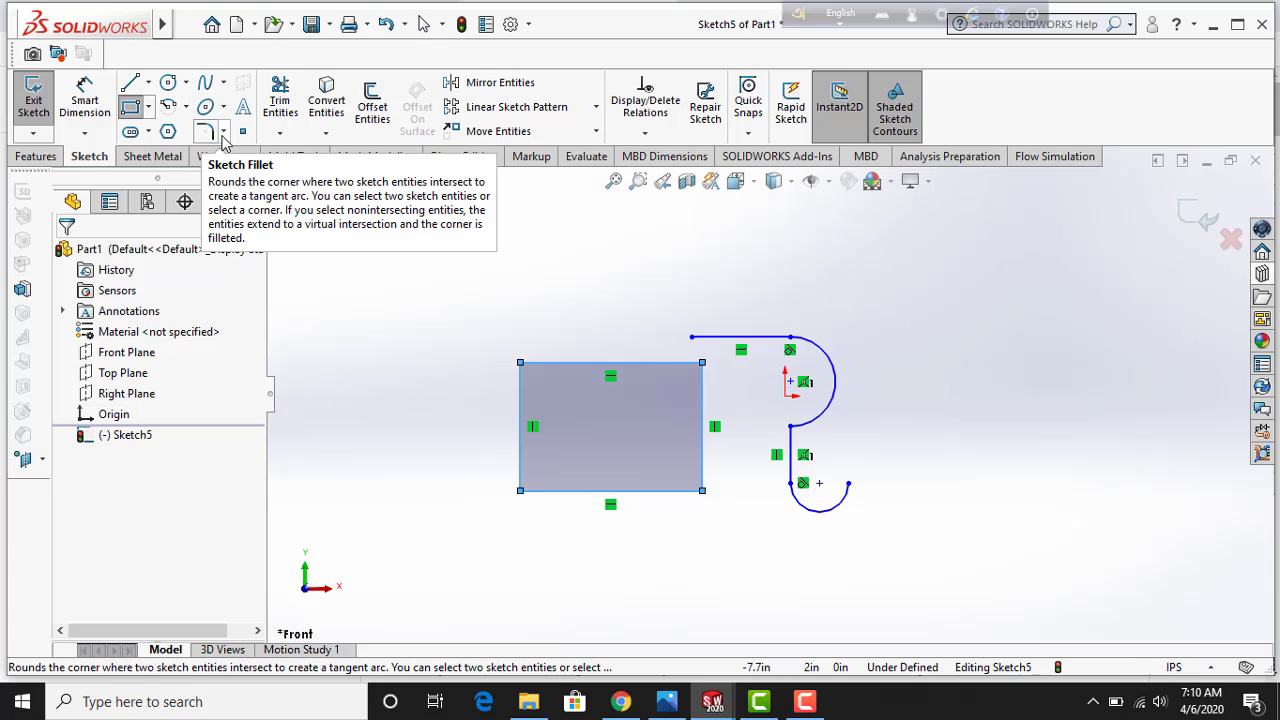
Power-trim the rectangle's top edge and the hook's upper arc, then exit the sketch
click(216, 132)
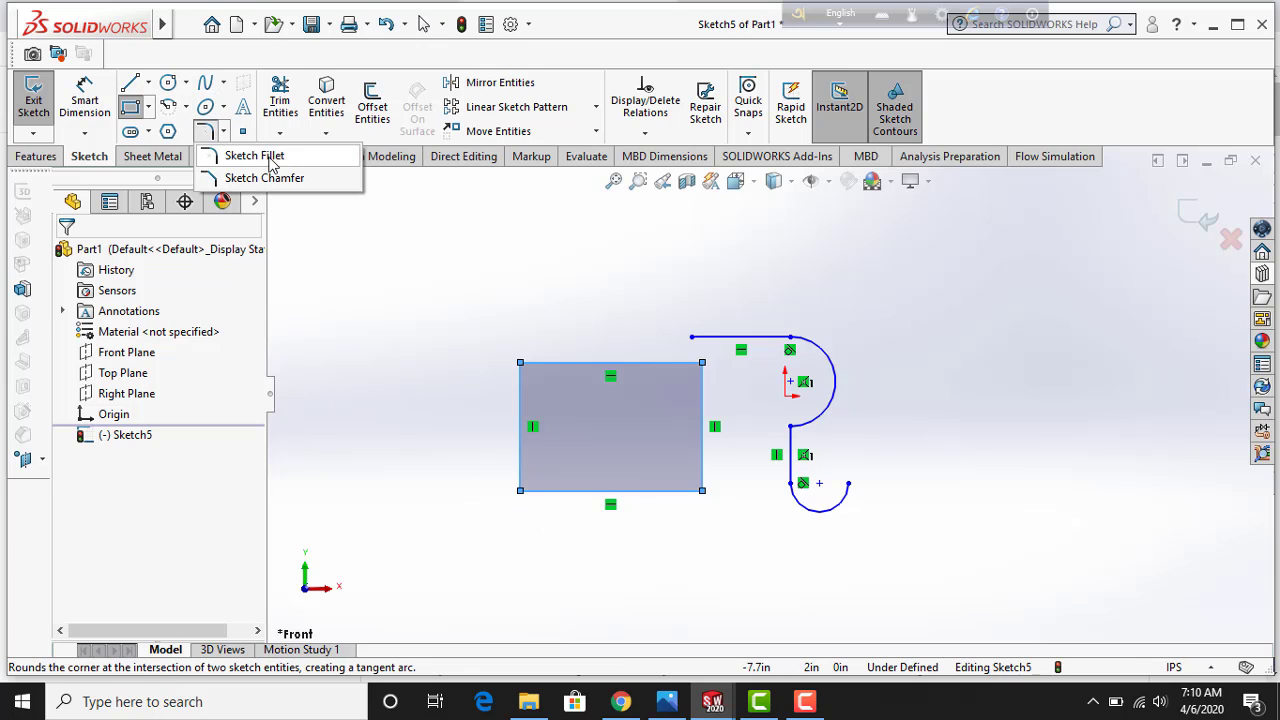
key(Escape)
click(280, 103)
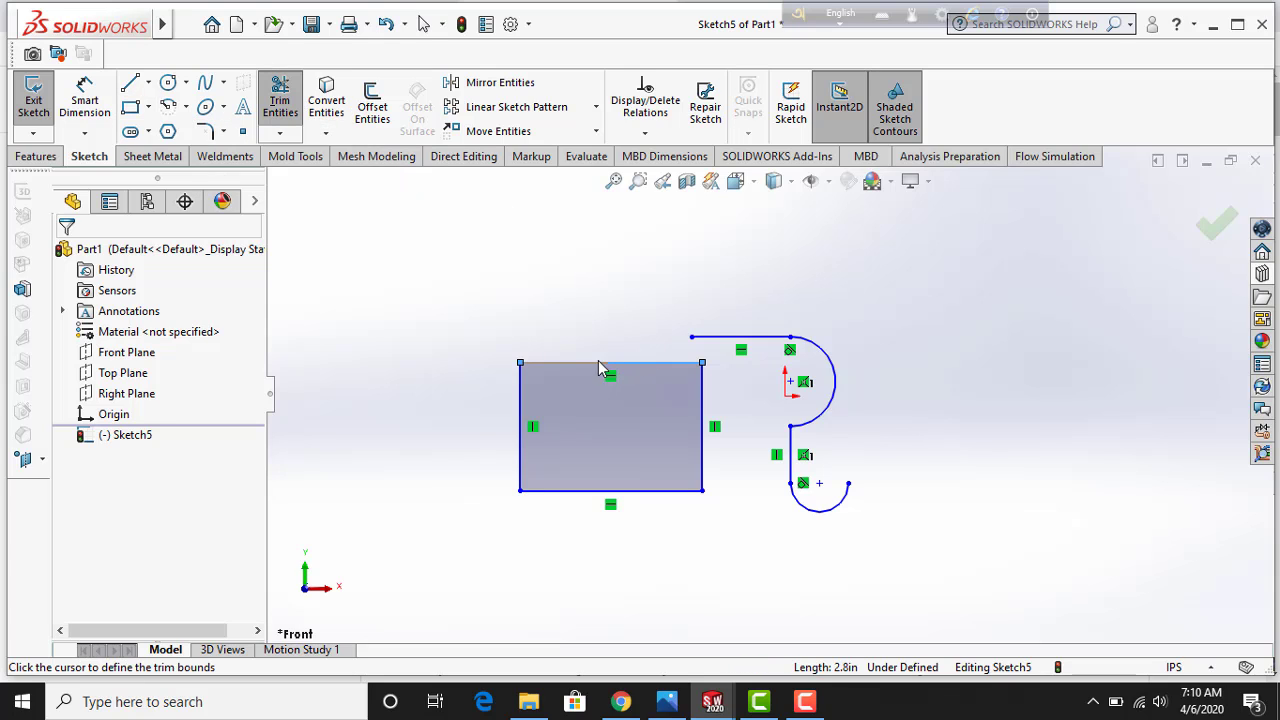
drag(577, 366, 690, 378)
click(270, 105)
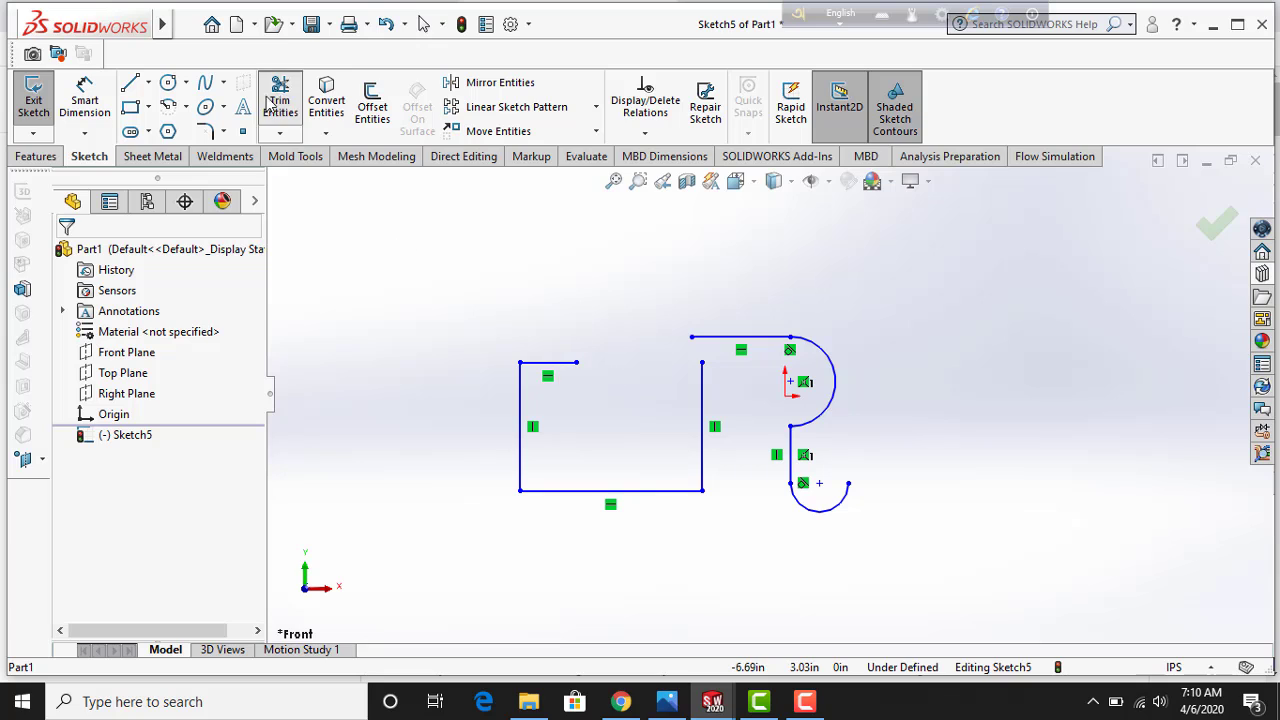
click(275, 103)
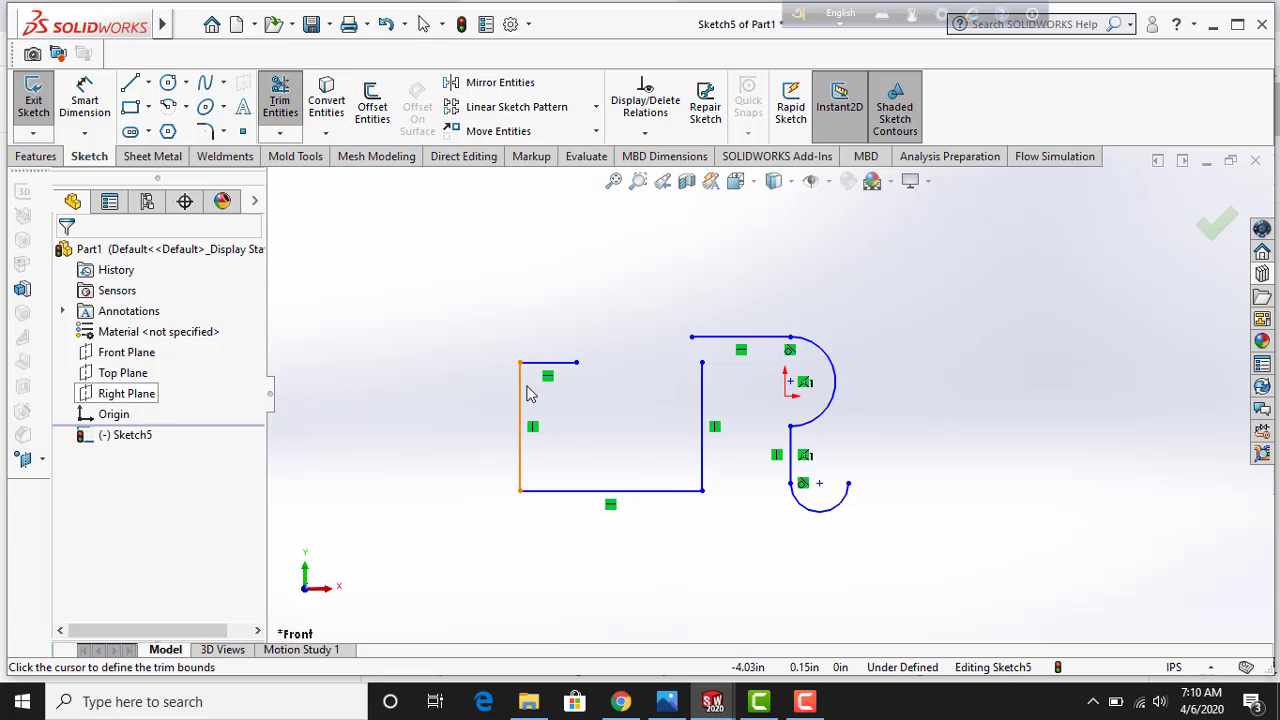
drag(452, 296, 1057, 486)
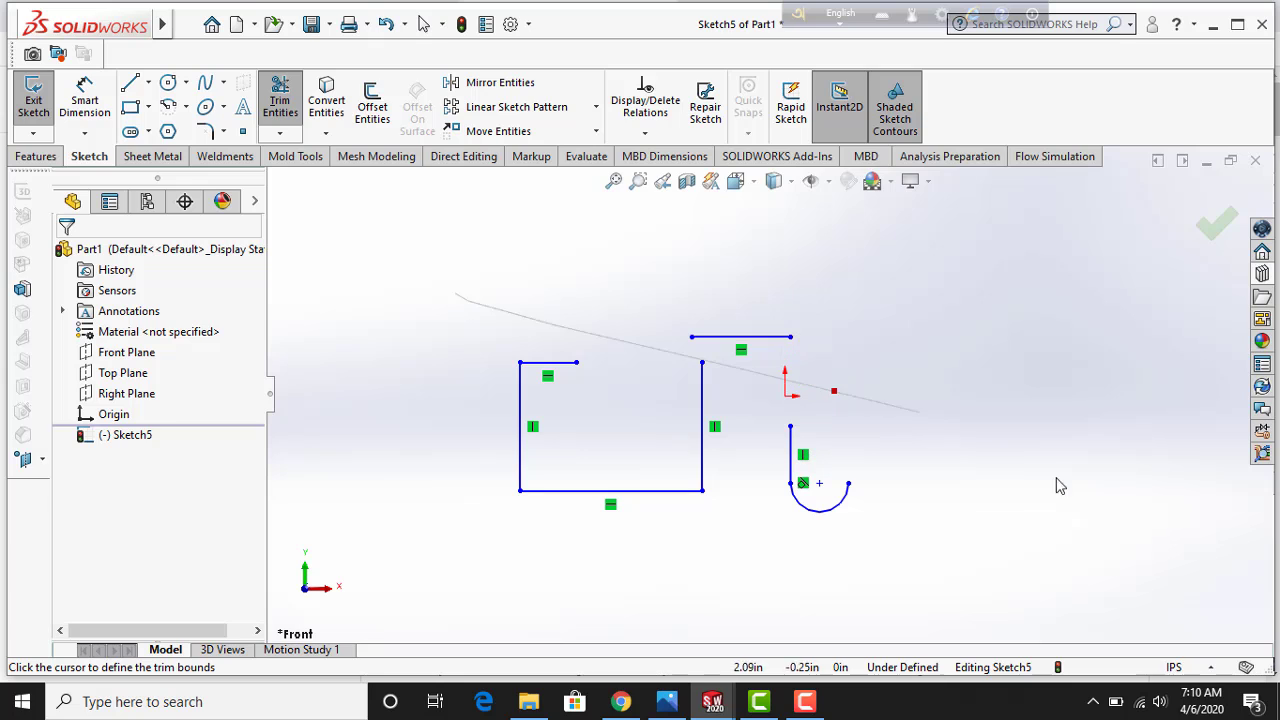
click(1216, 222)
click(1230, 238)
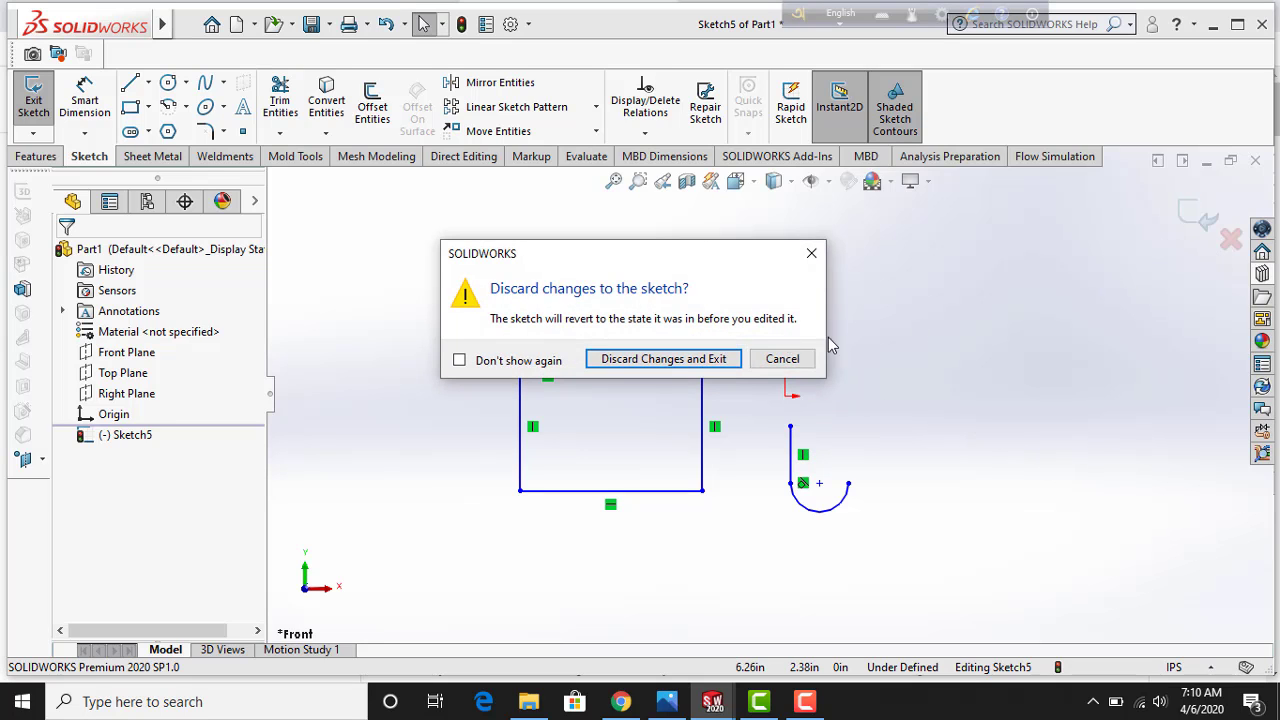
Choose Discard Changes and Exit so Sketch5 is thrown away
click(718, 358)
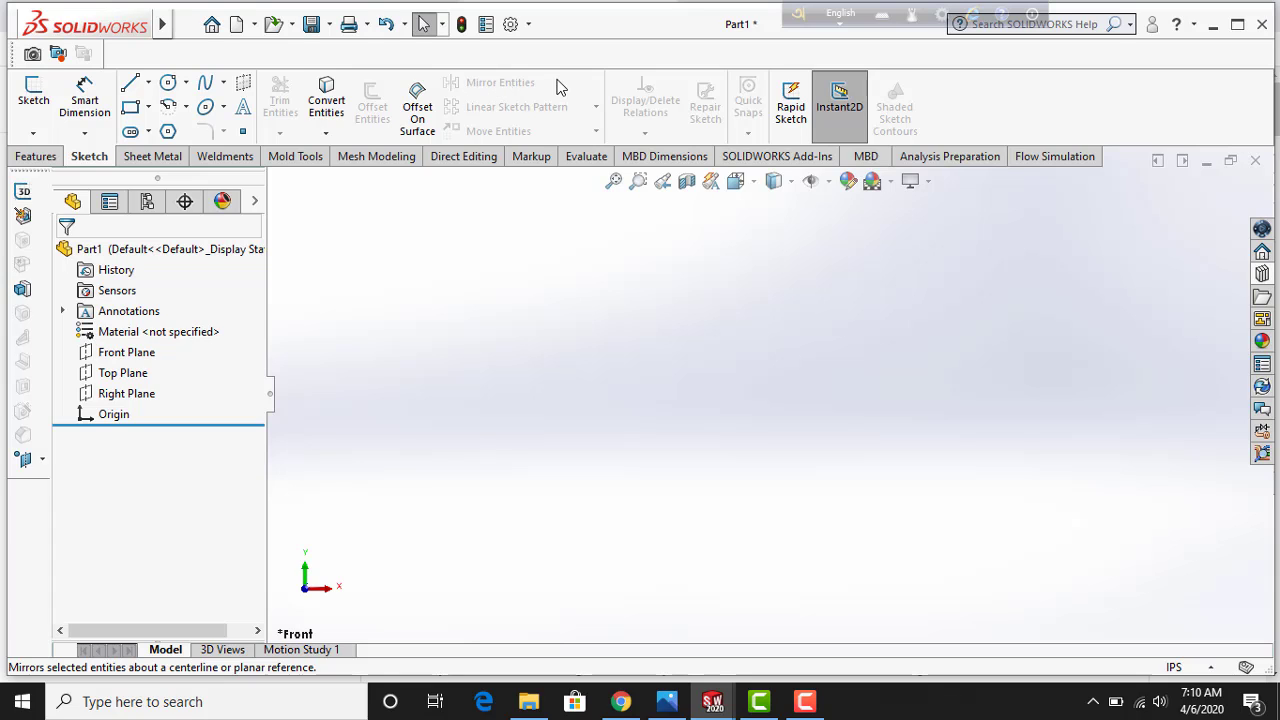
Browse the Sheet Metal, Weldments, Mold and Add-Ins tabs, settle on Evaluate, and select Front Plane
click(148, 160)
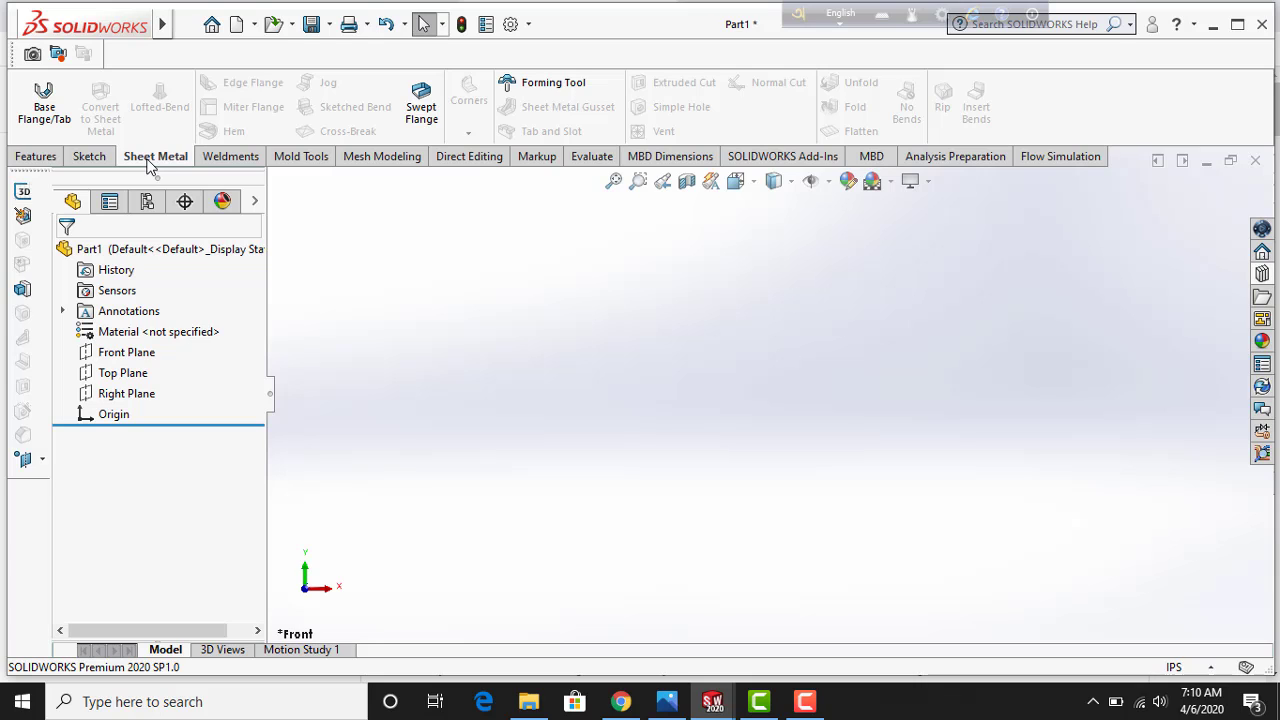
click(213, 160)
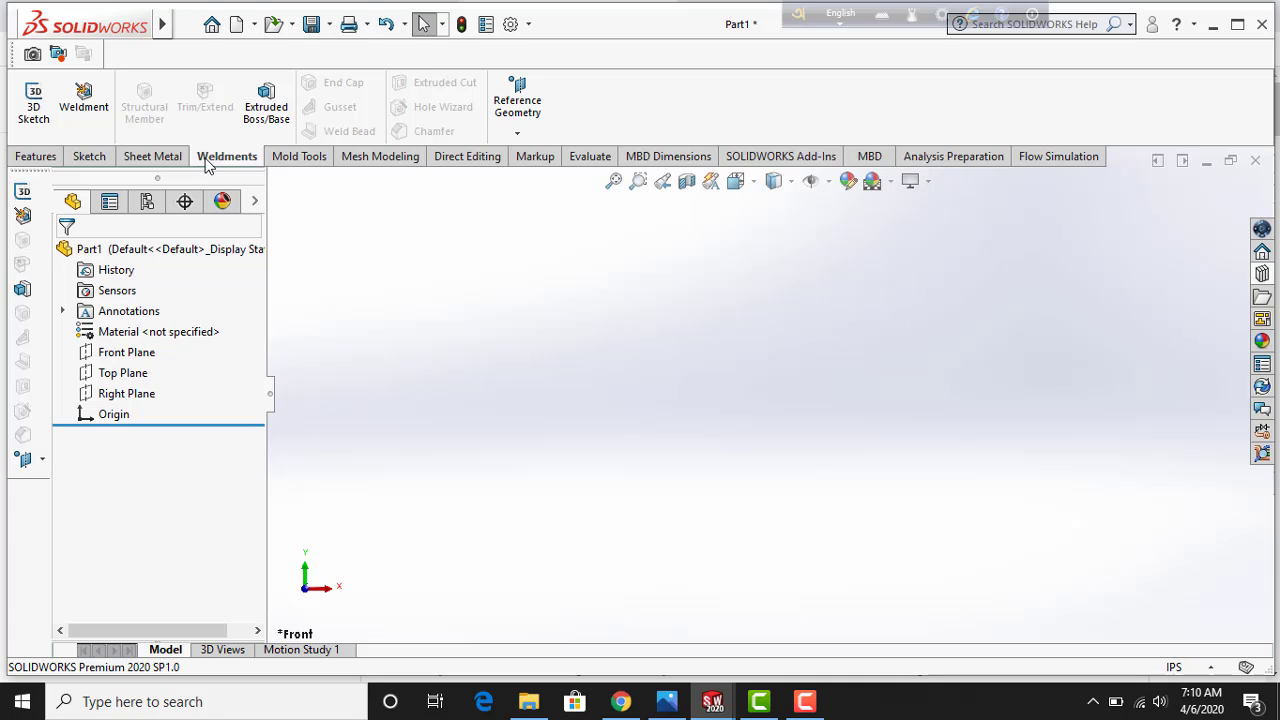
click(298, 160)
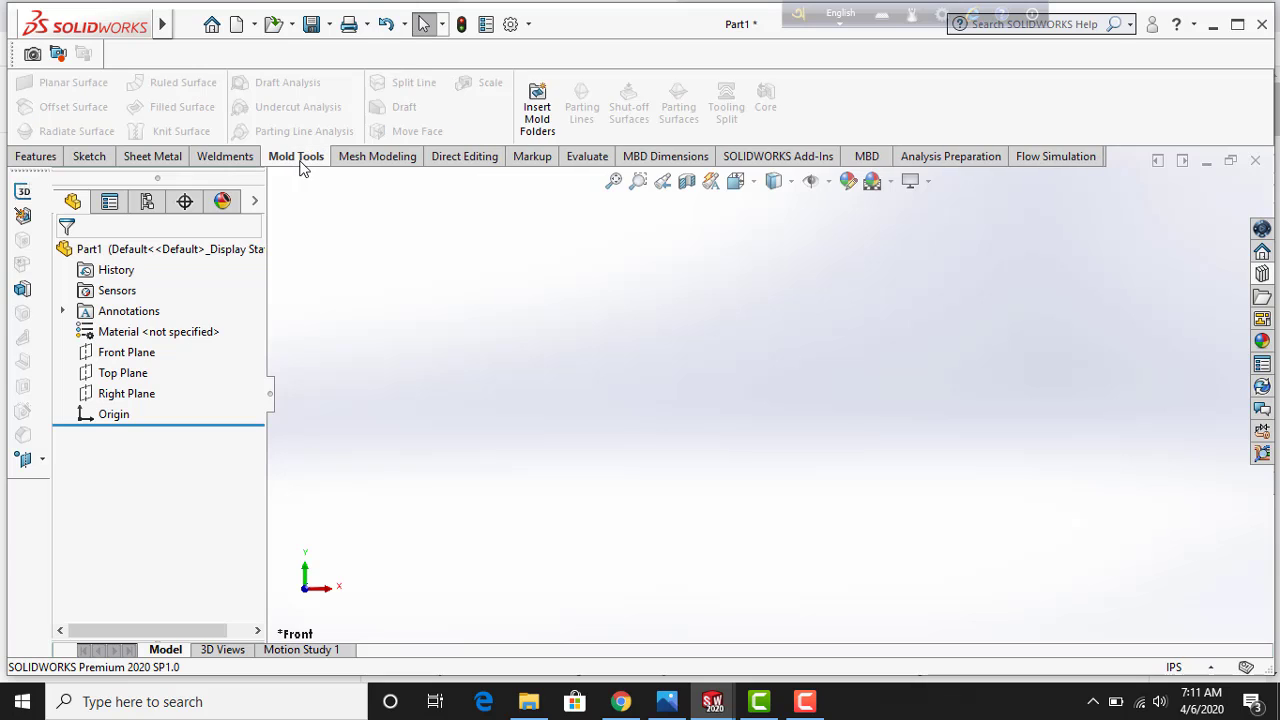
click(368, 160)
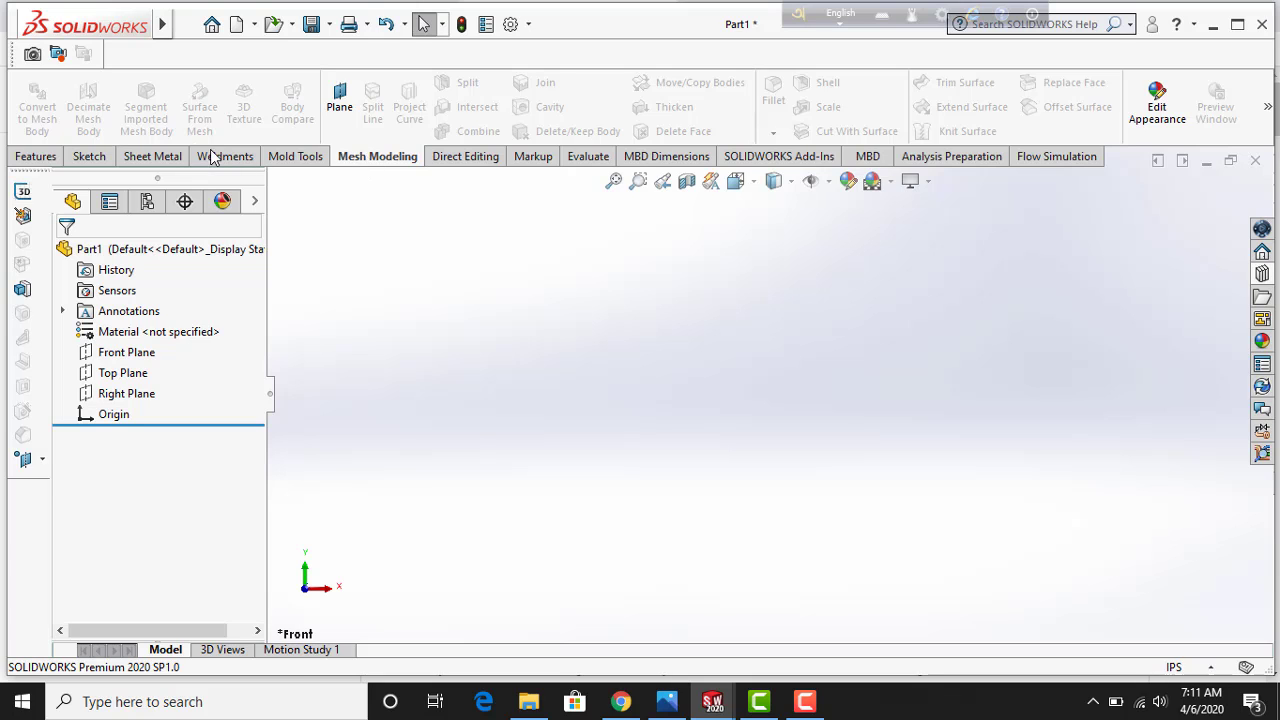
click(460, 160)
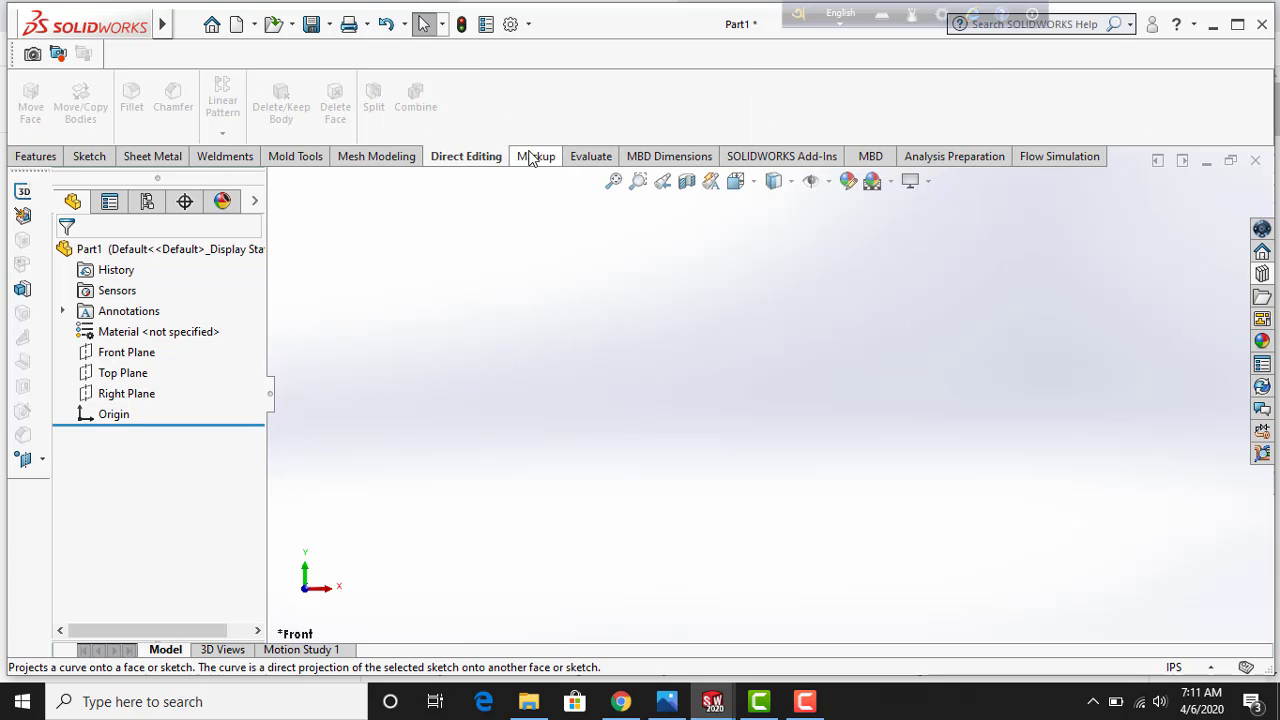
click(530, 157)
click(585, 157)
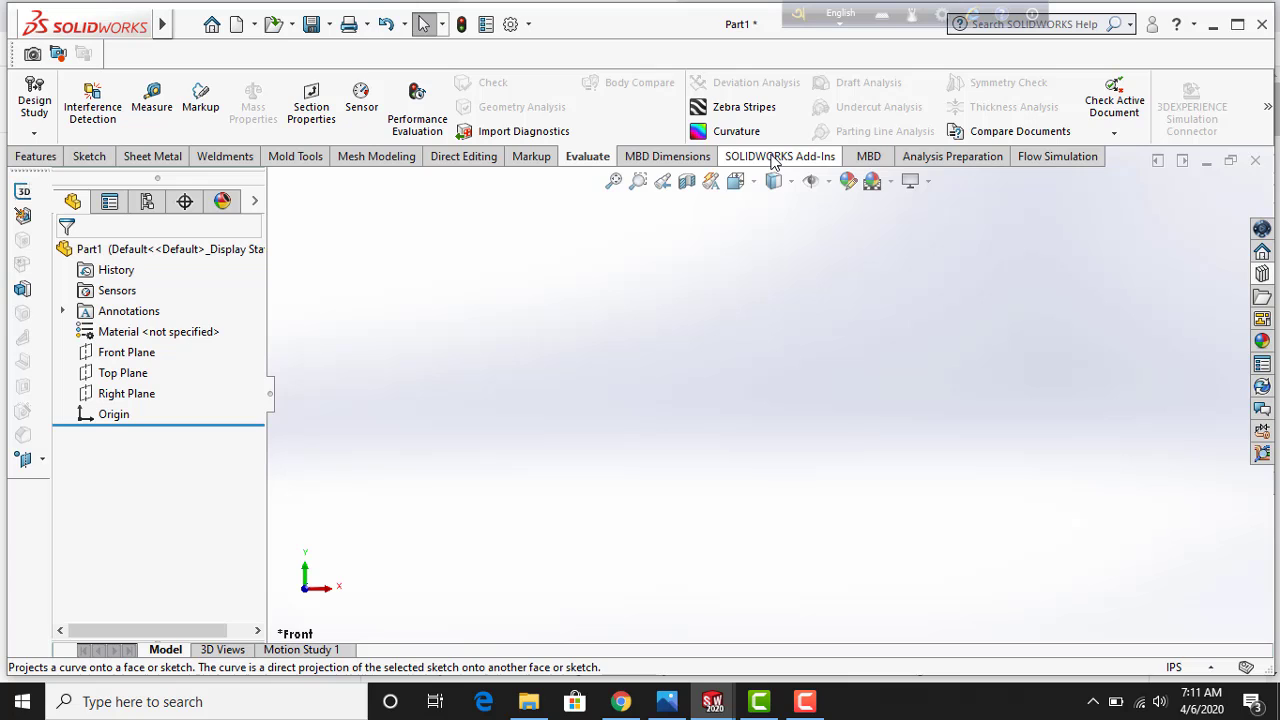
click(776, 158)
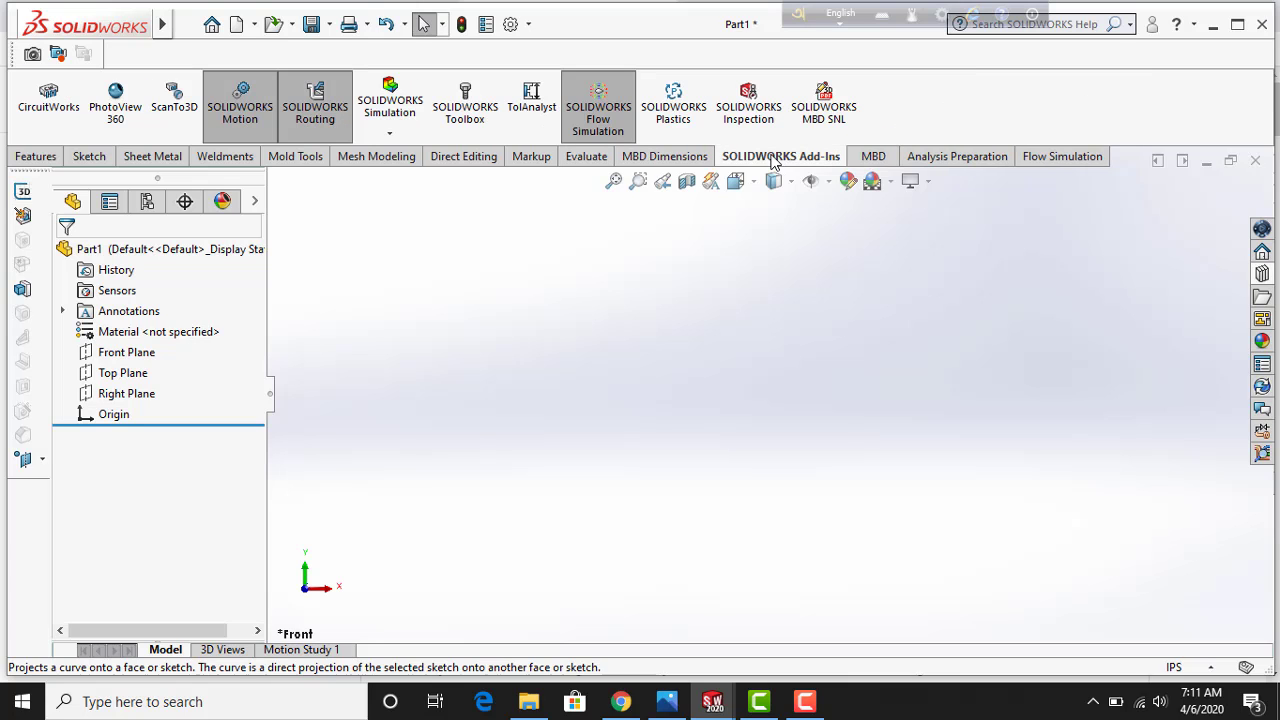
click(585, 160)
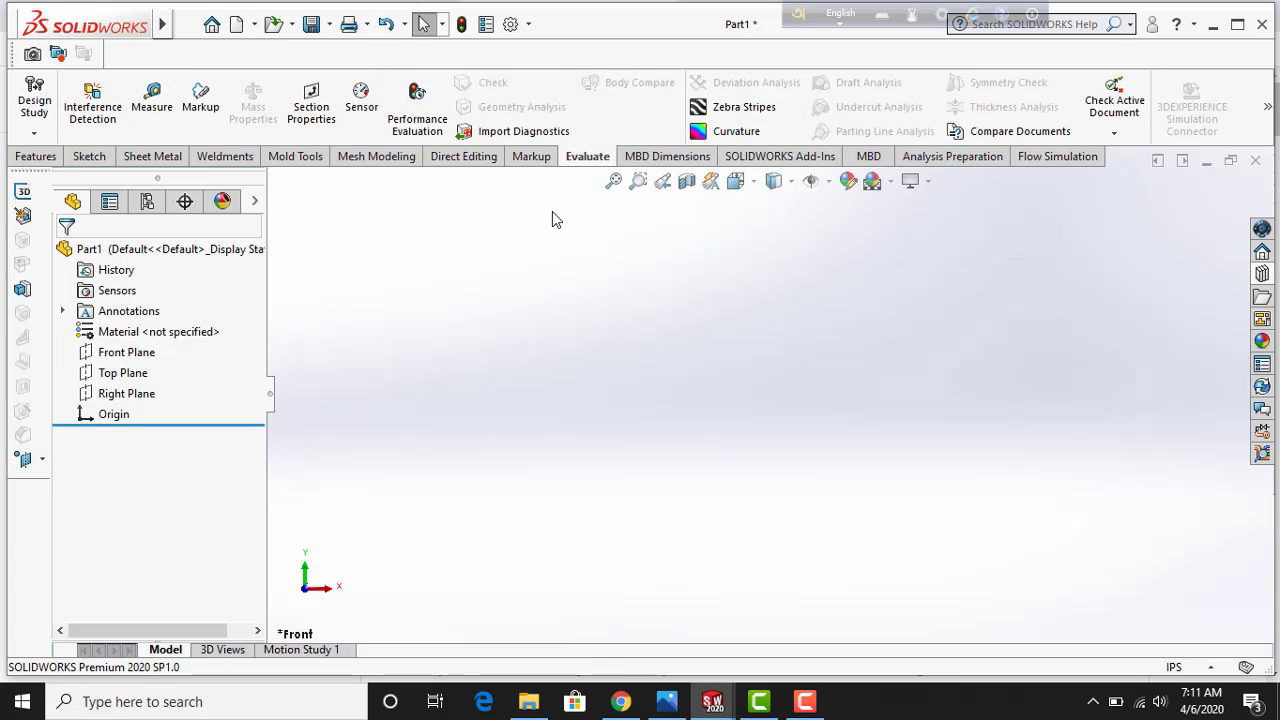
click(130, 354)
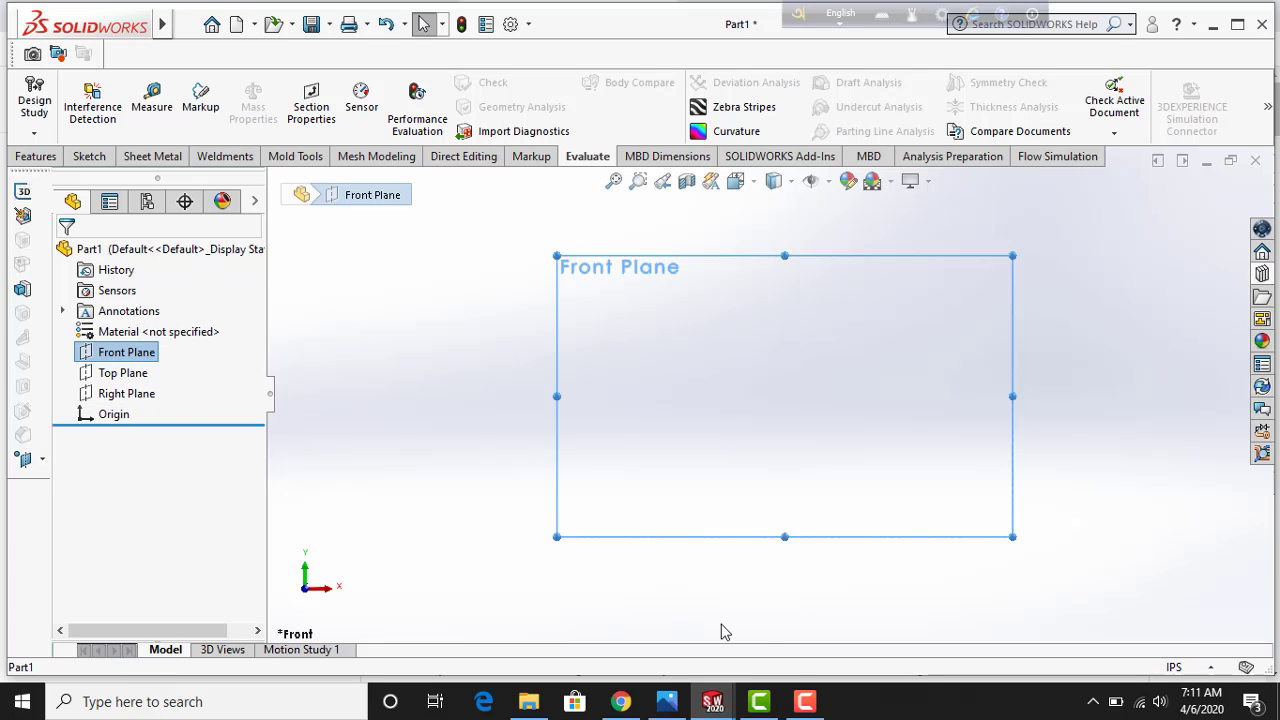
mouse_move(712, 702)
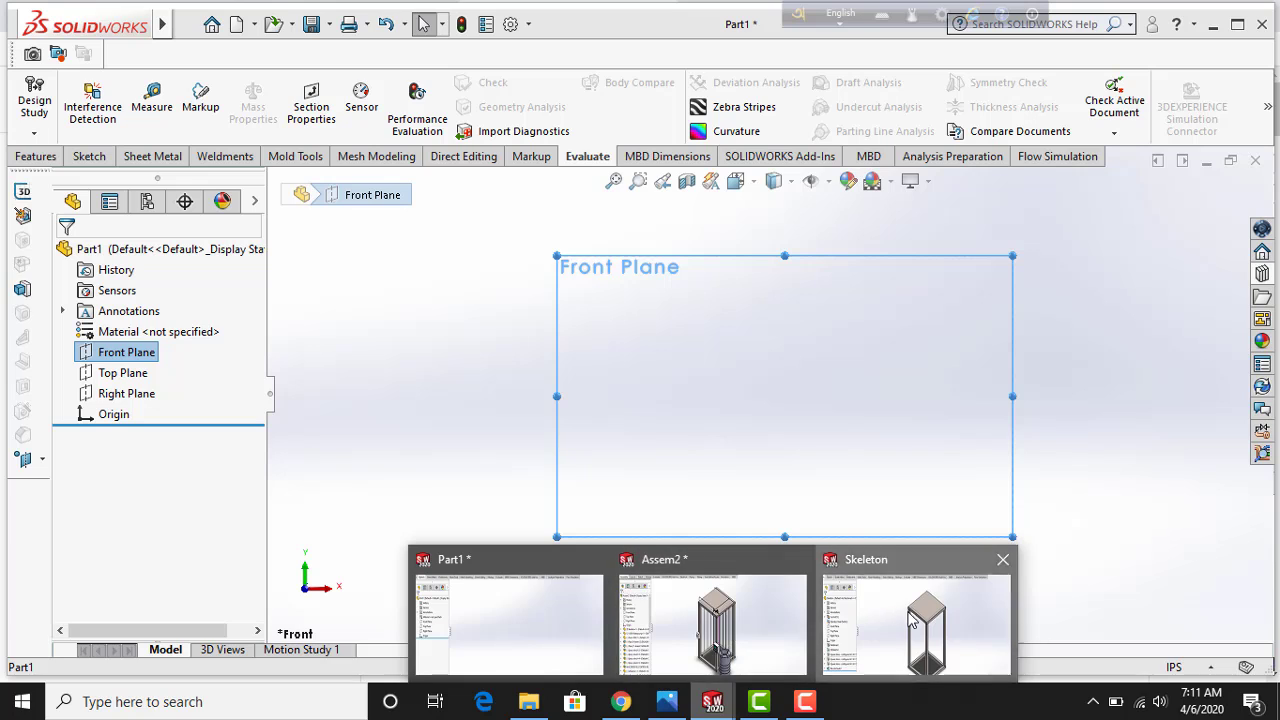
Switch to the Skeleton frame and measure its 52 in top front edge and front leg
click(912, 620)
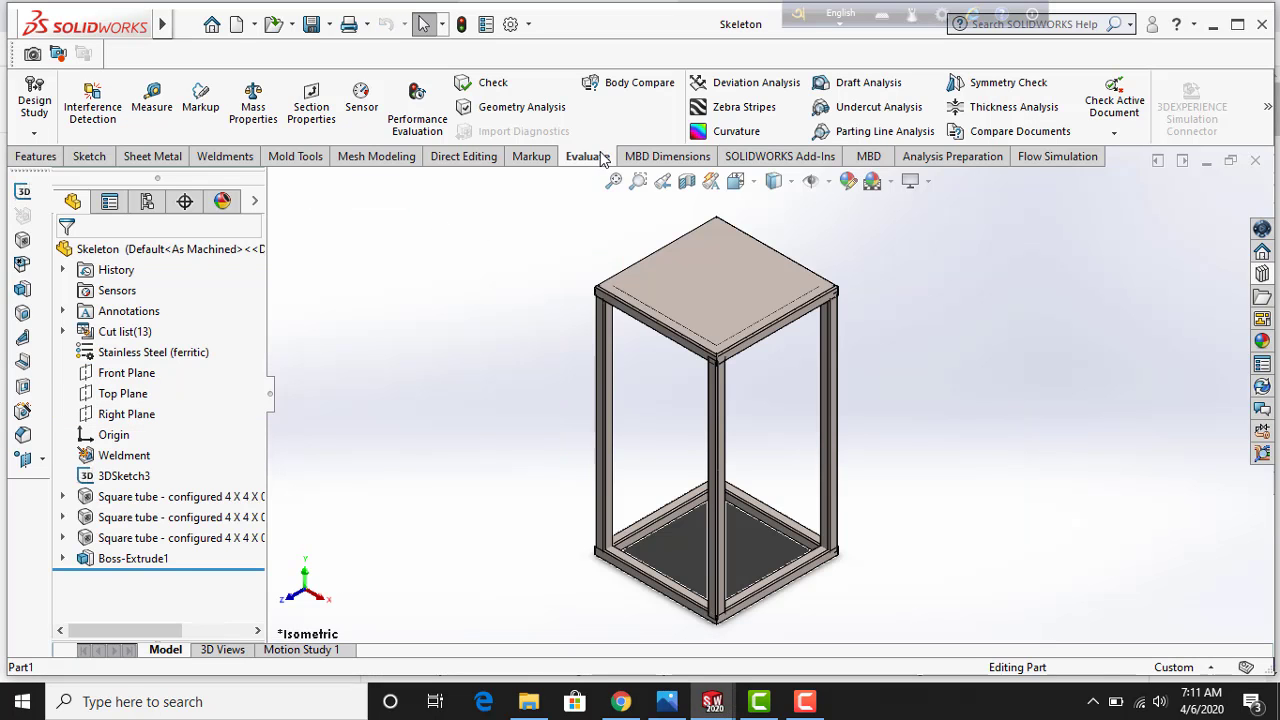
click(148, 105)
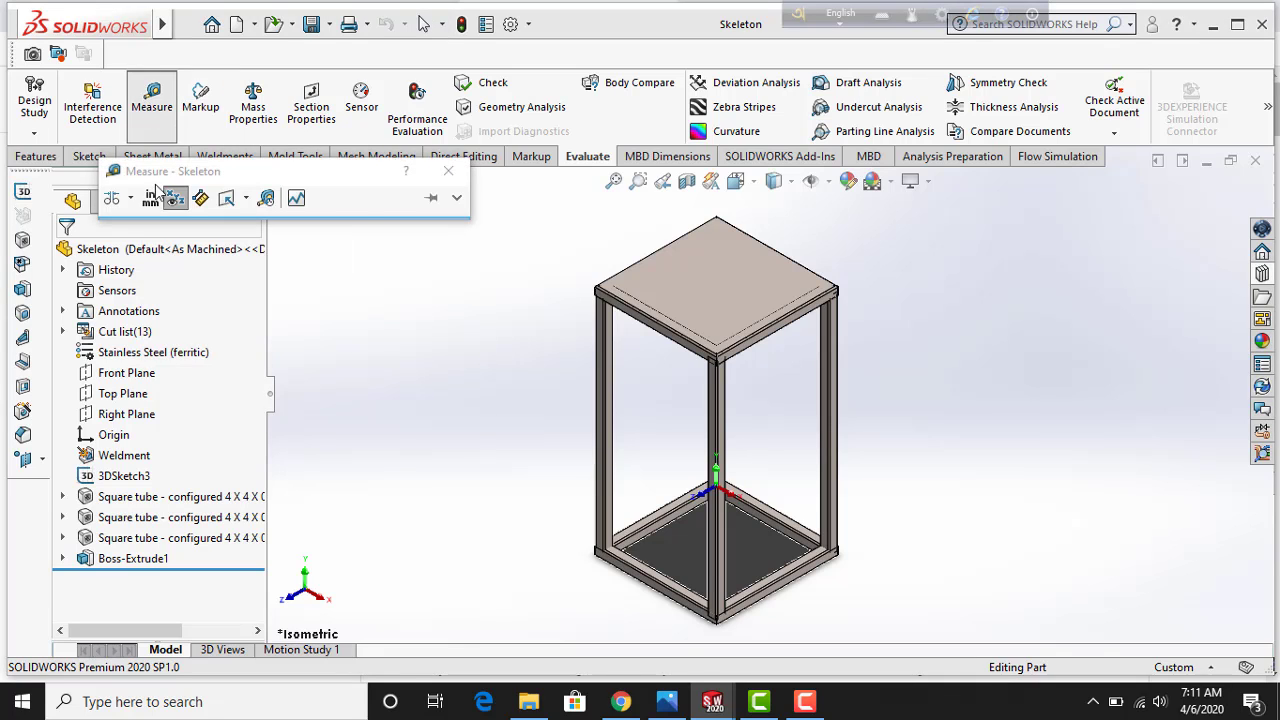
scroll(778, 340, down, 2)
scroll(775, 345, down, 3)
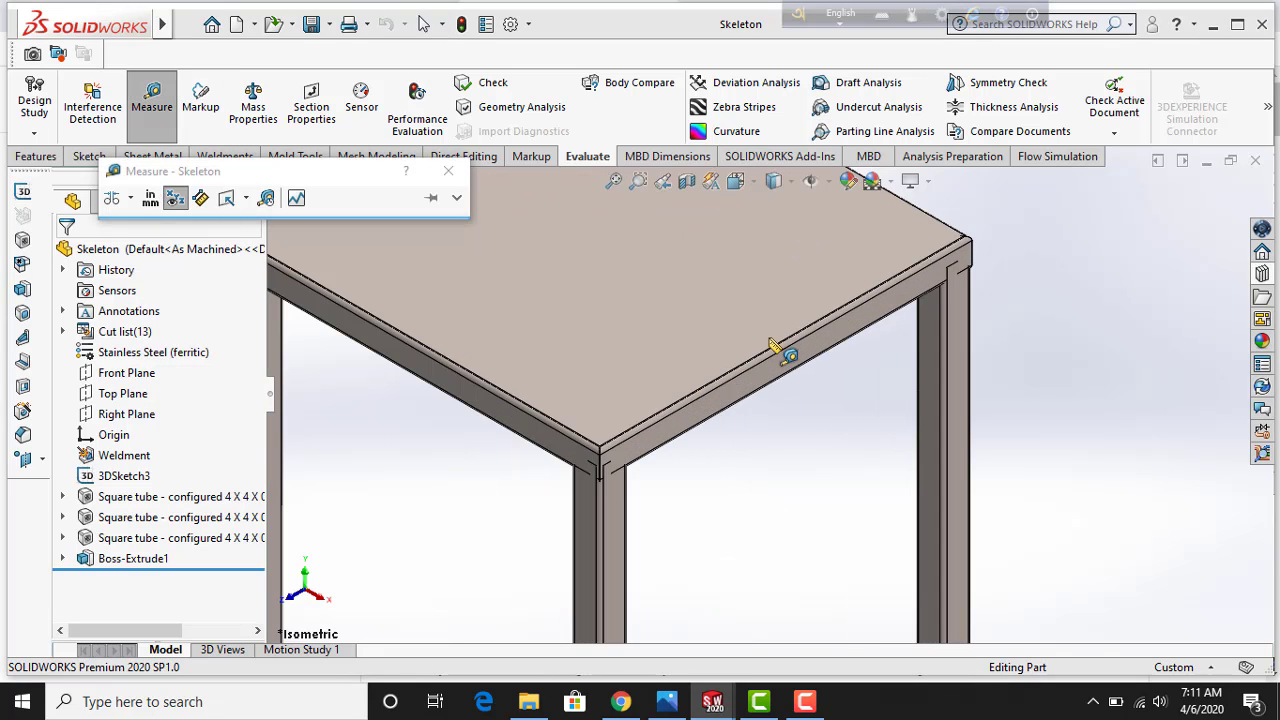
scroll(768, 370, down, 1)
click(753, 367)
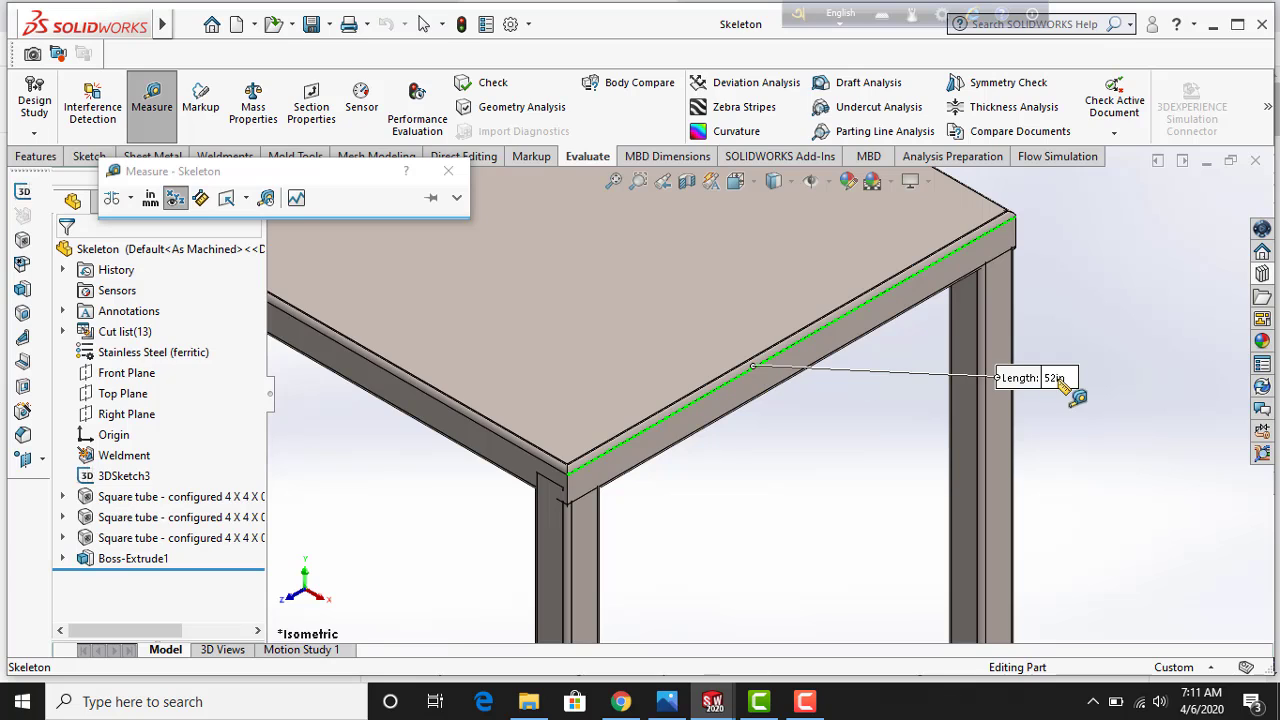
scroll(1062, 390, up, 2)
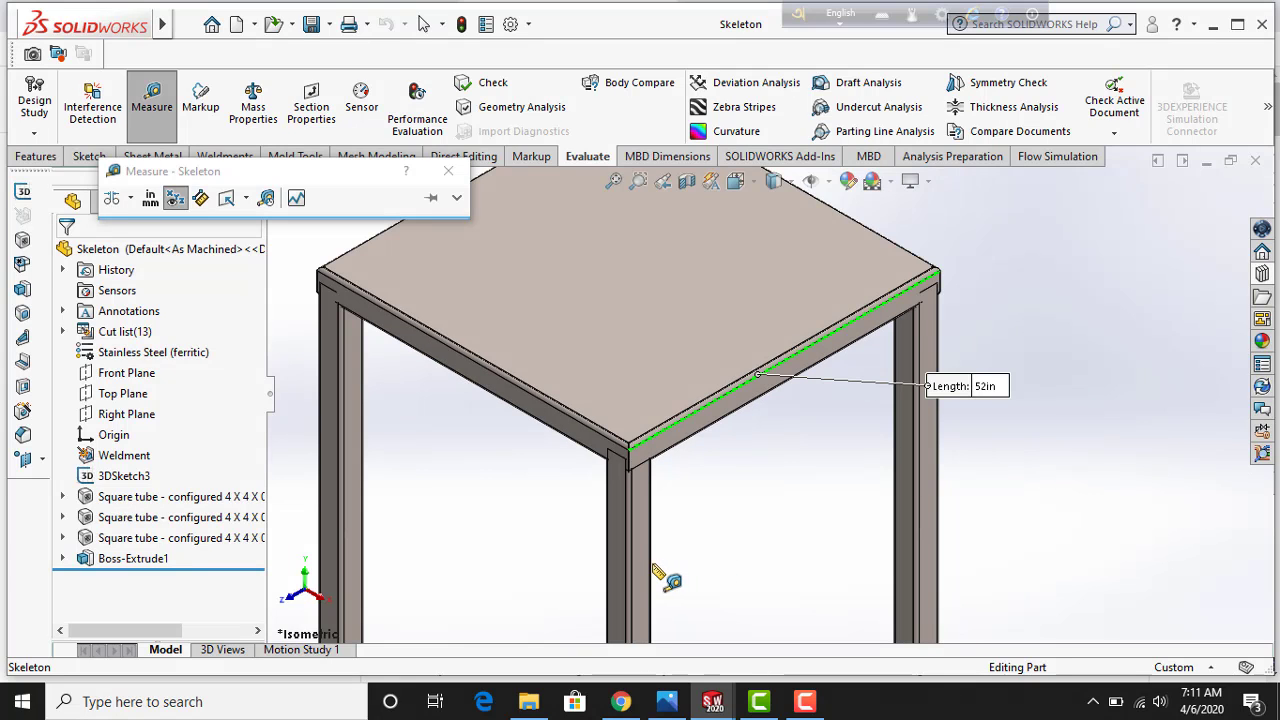
click(652, 568)
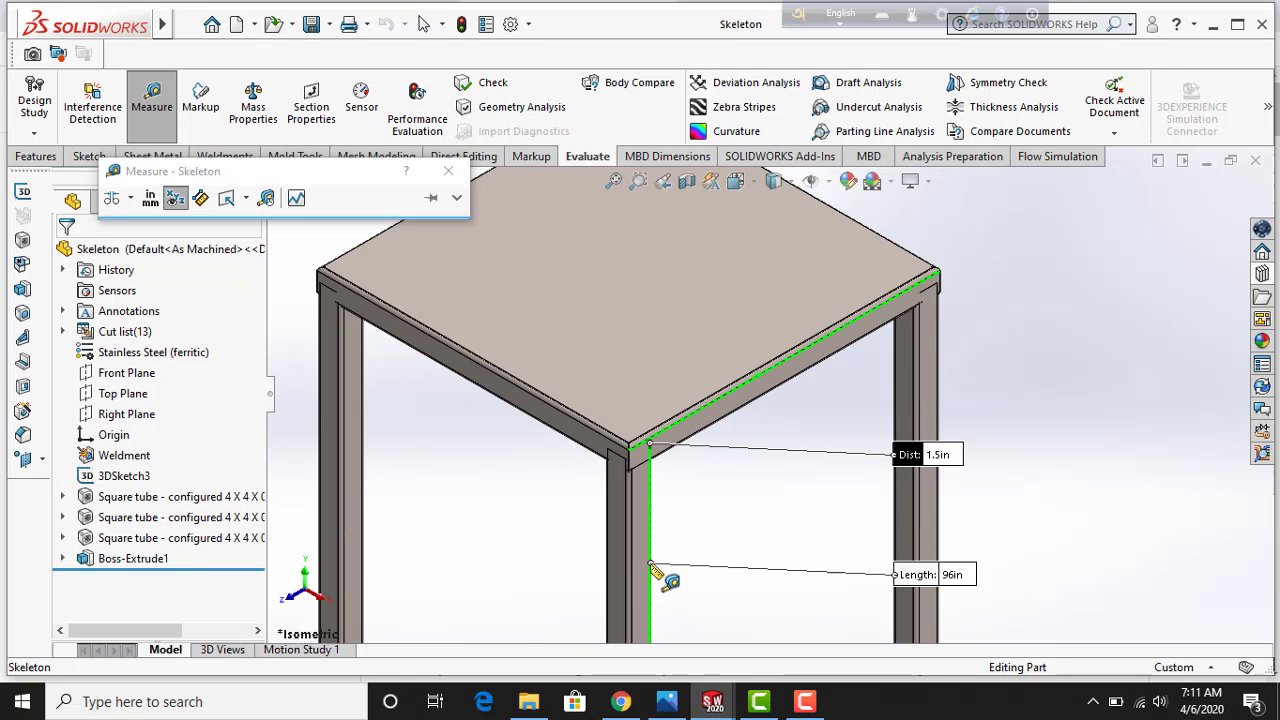
Measure a 96 in leg and the 44.5 in spacing between legs, then close Measure
click(897, 522)
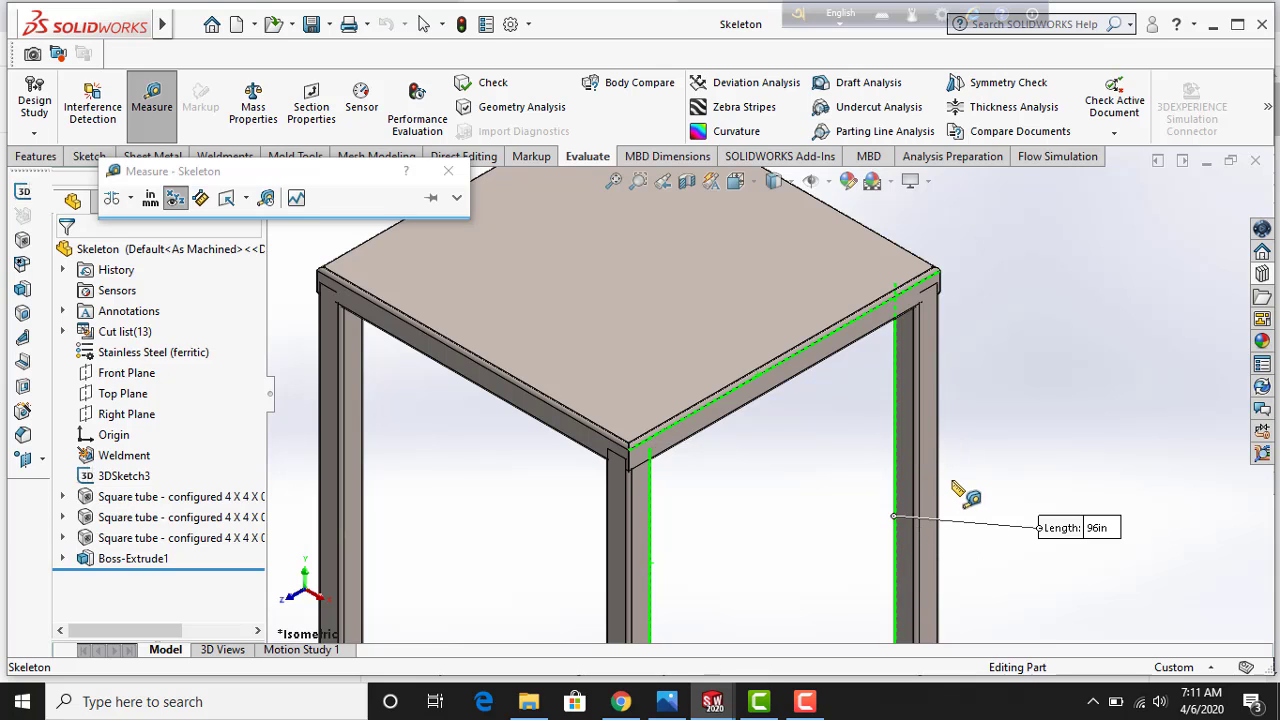
scroll(937, 503, up, 2)
scroll(937, 503, up, 2)
scroll(971, 486, up, 2)
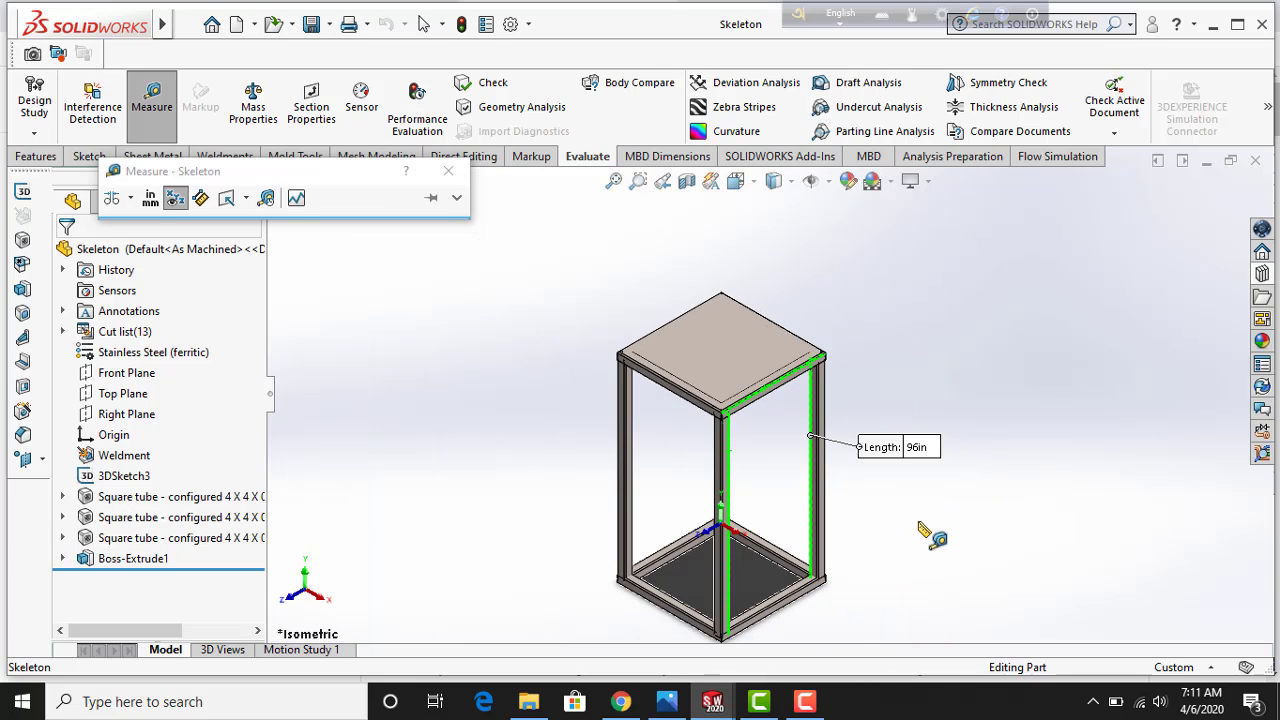
click(862, 497)
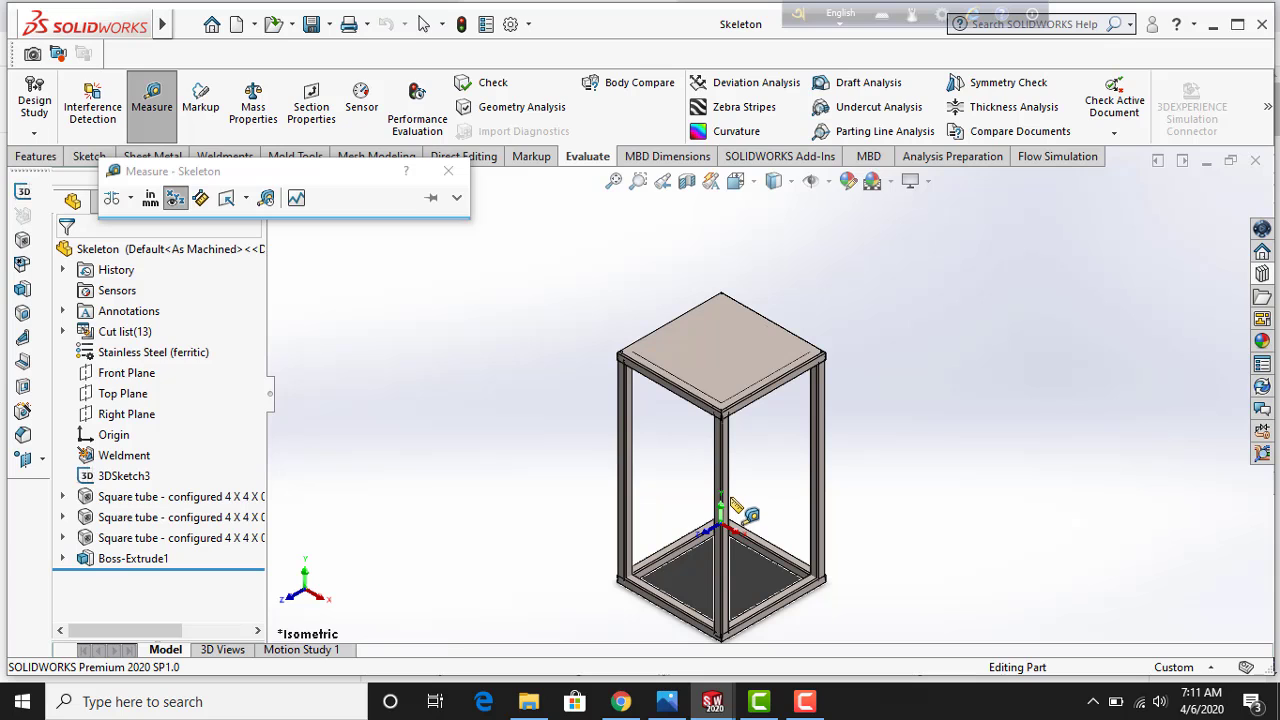
click(728, 500)
click(818, 485)
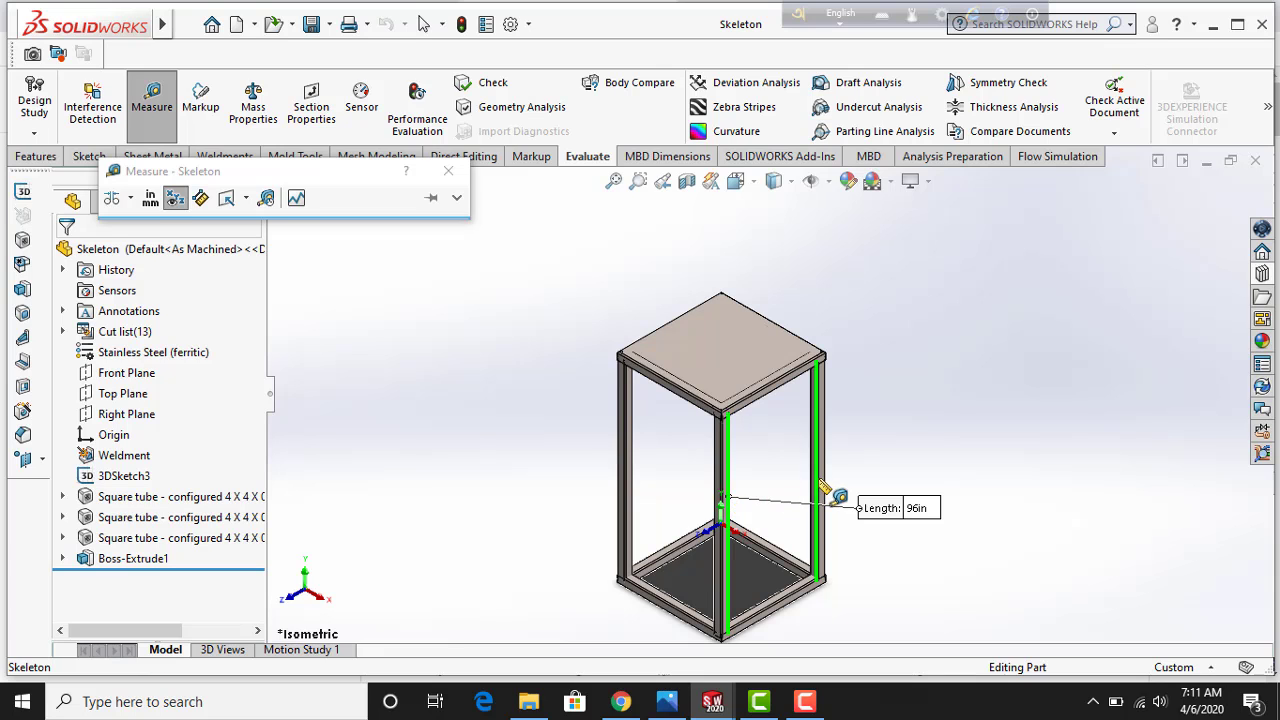
scroll(830, 605, up, 2)
scroll(795, 510, down, 2)
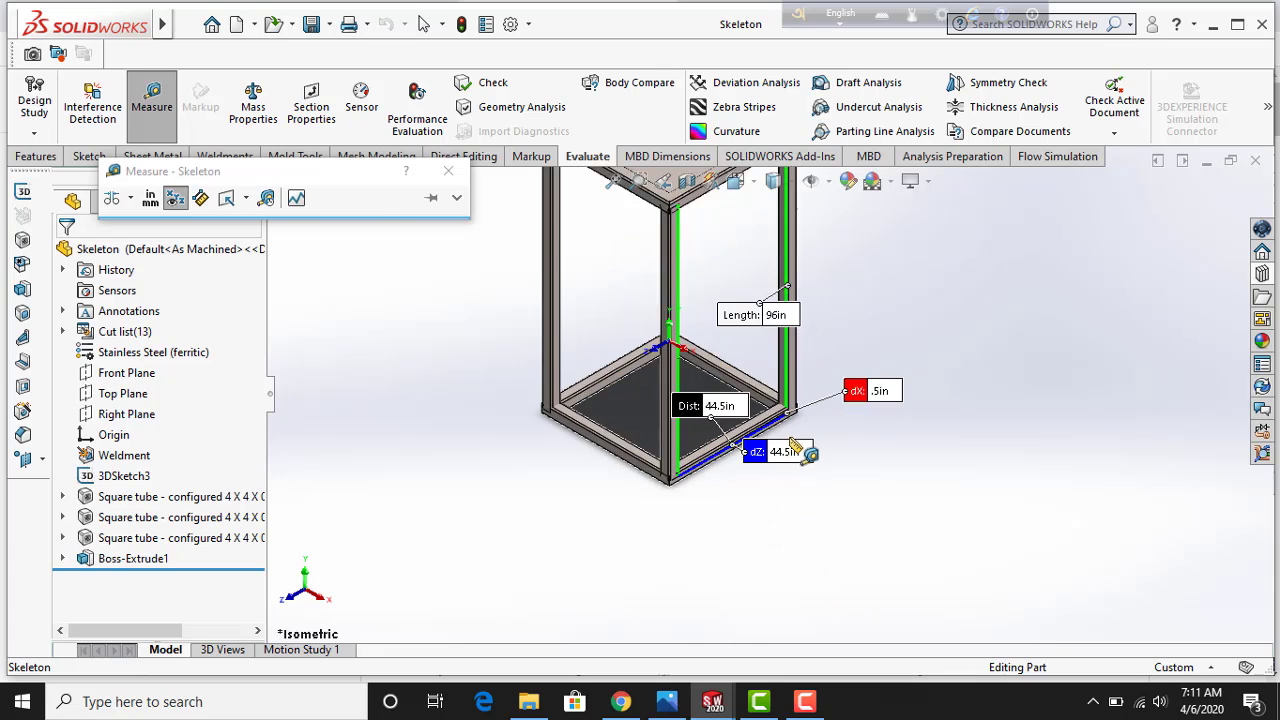
scroll(740, 435, down, 3)
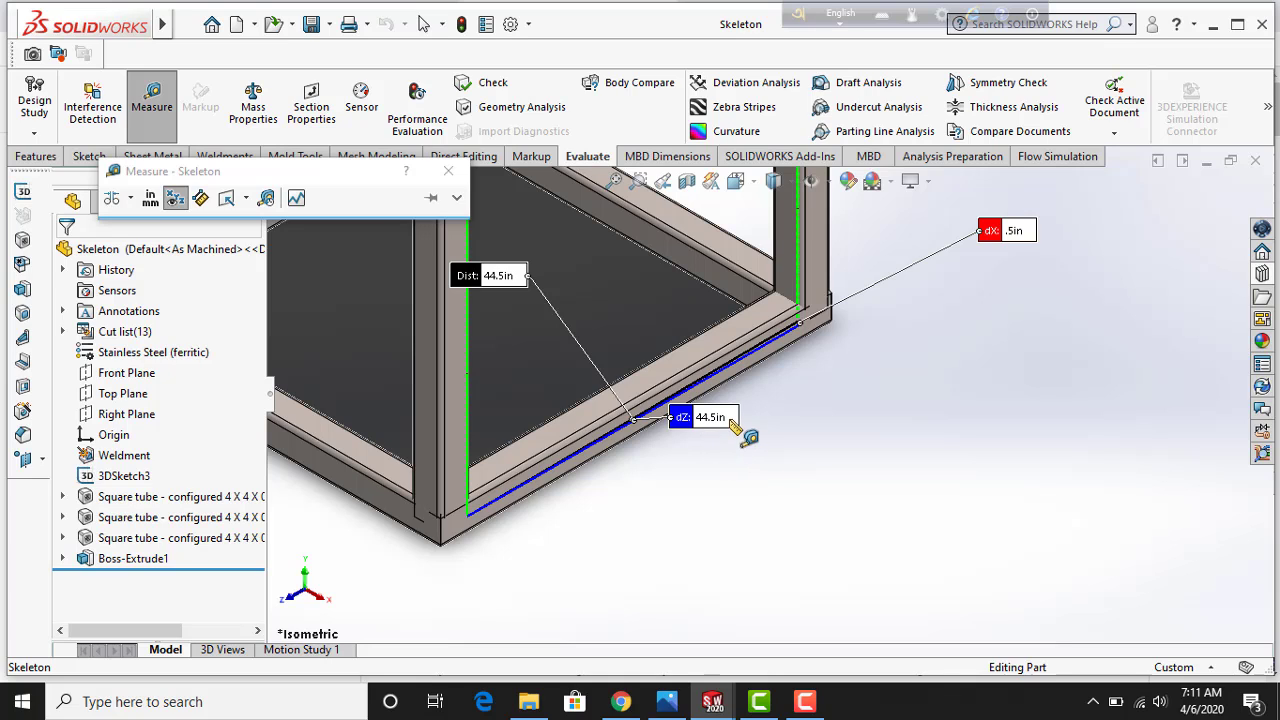
click(451, 178)
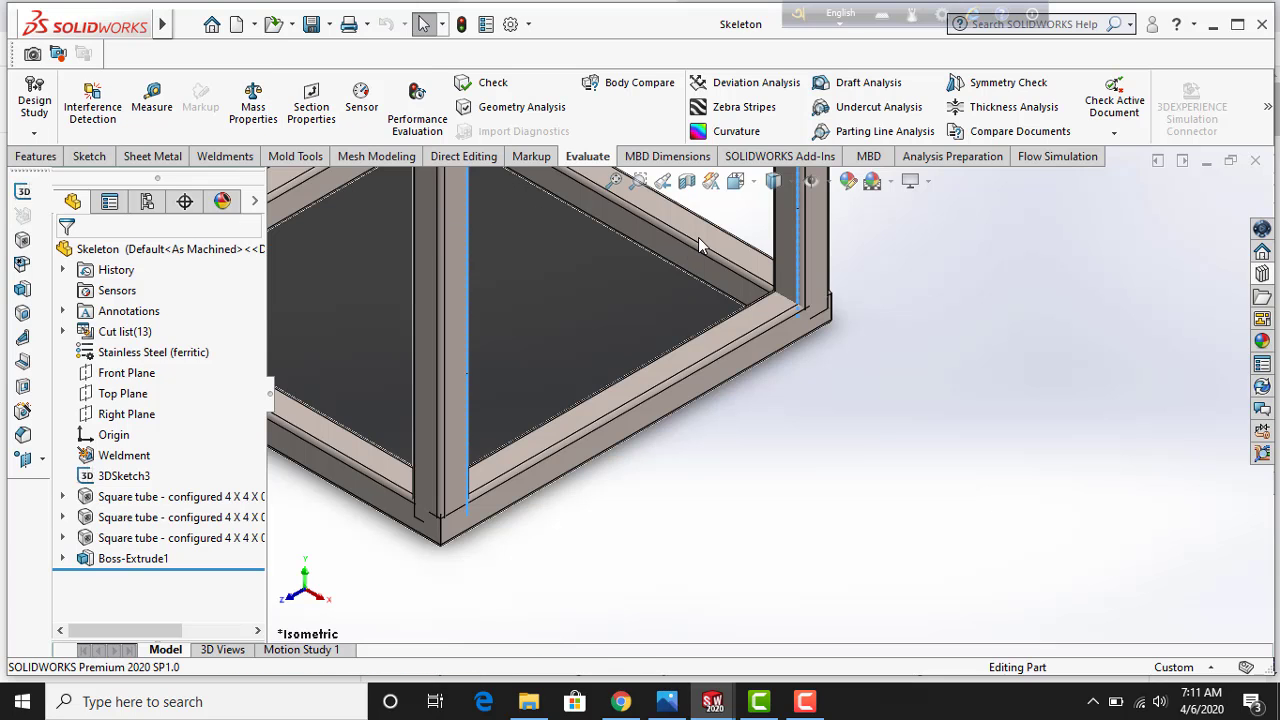
Fit the frame, review the Square tube and Boss-Extrude1 features, then open SOLIDWORKS Resources
key(f)
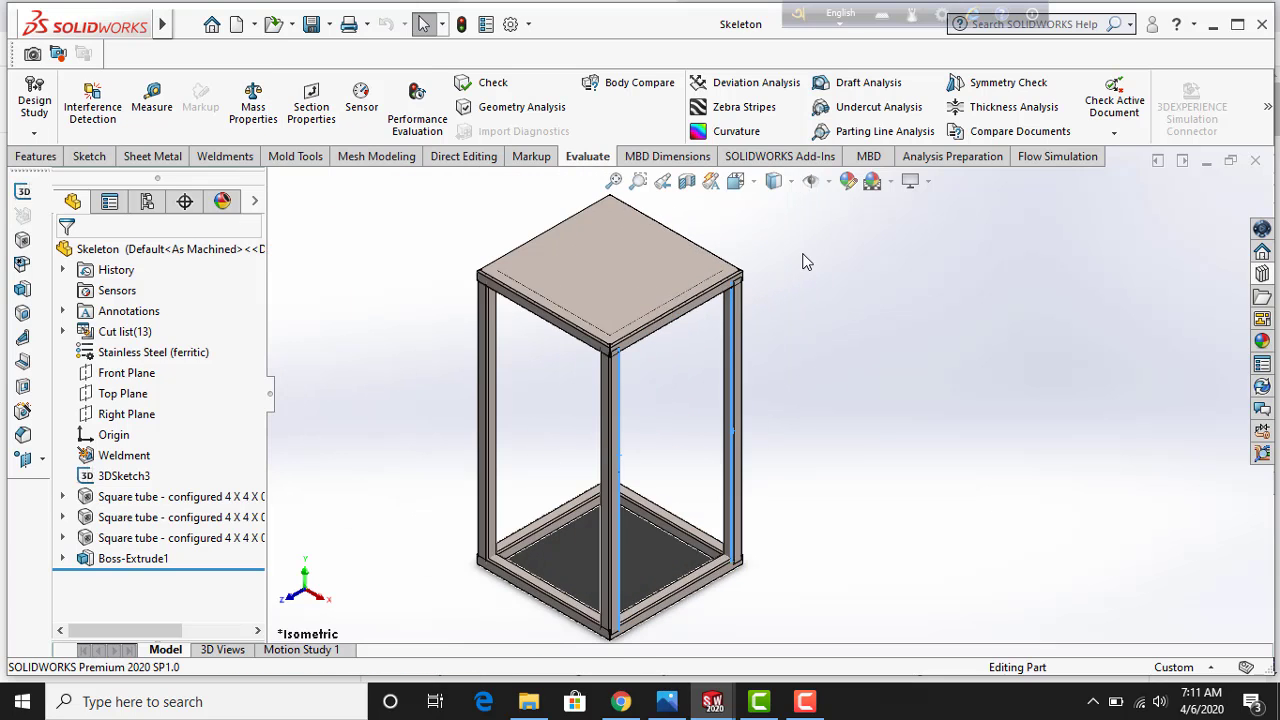
click(825, 282)
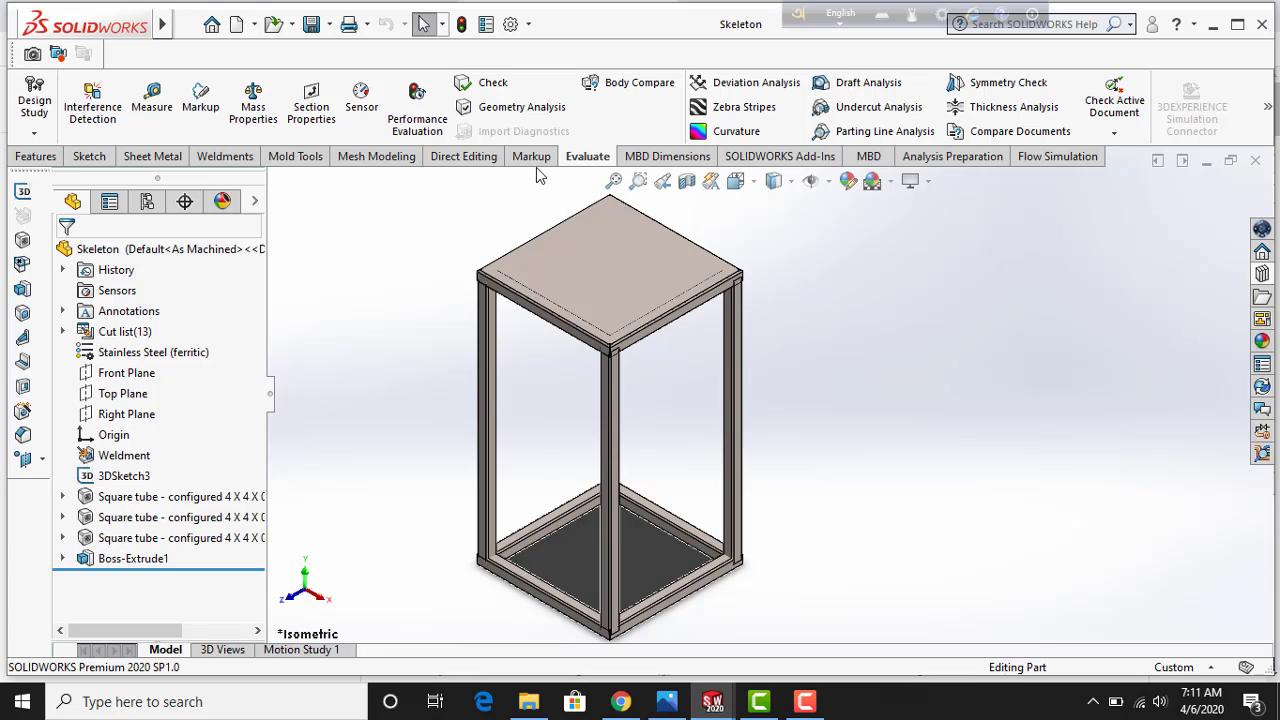
click(772, 157)
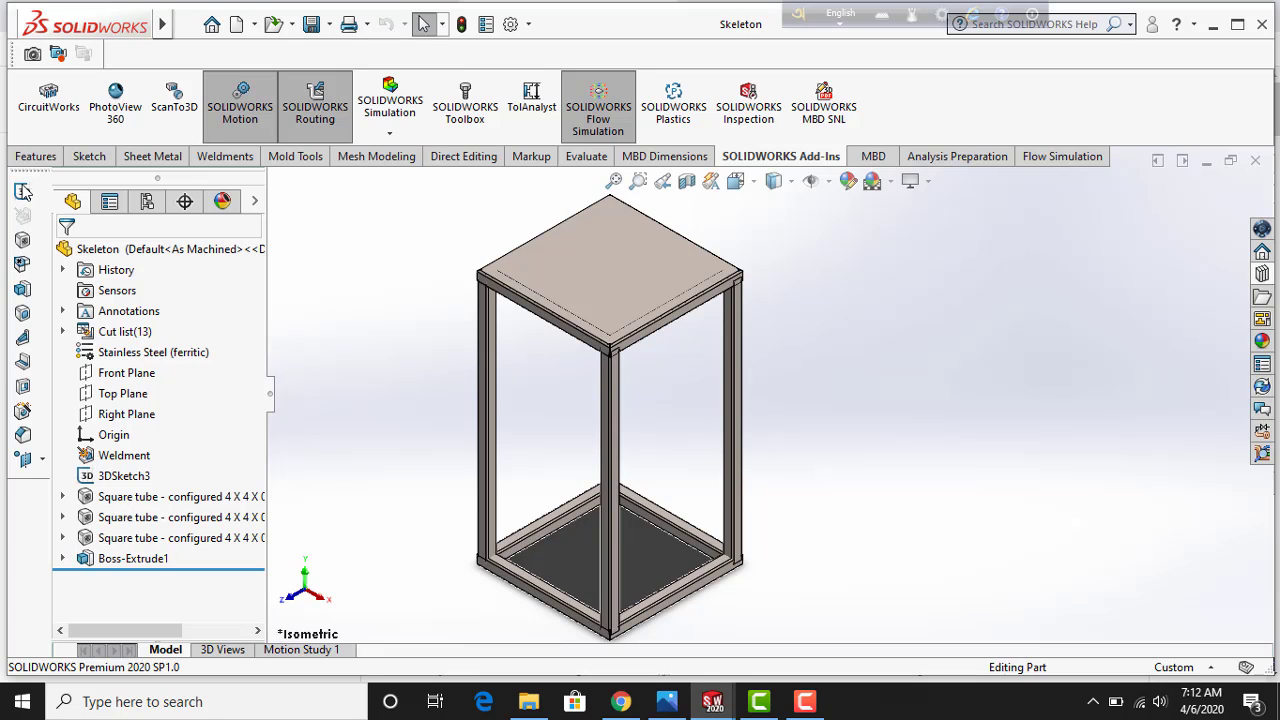
click(35, 156)
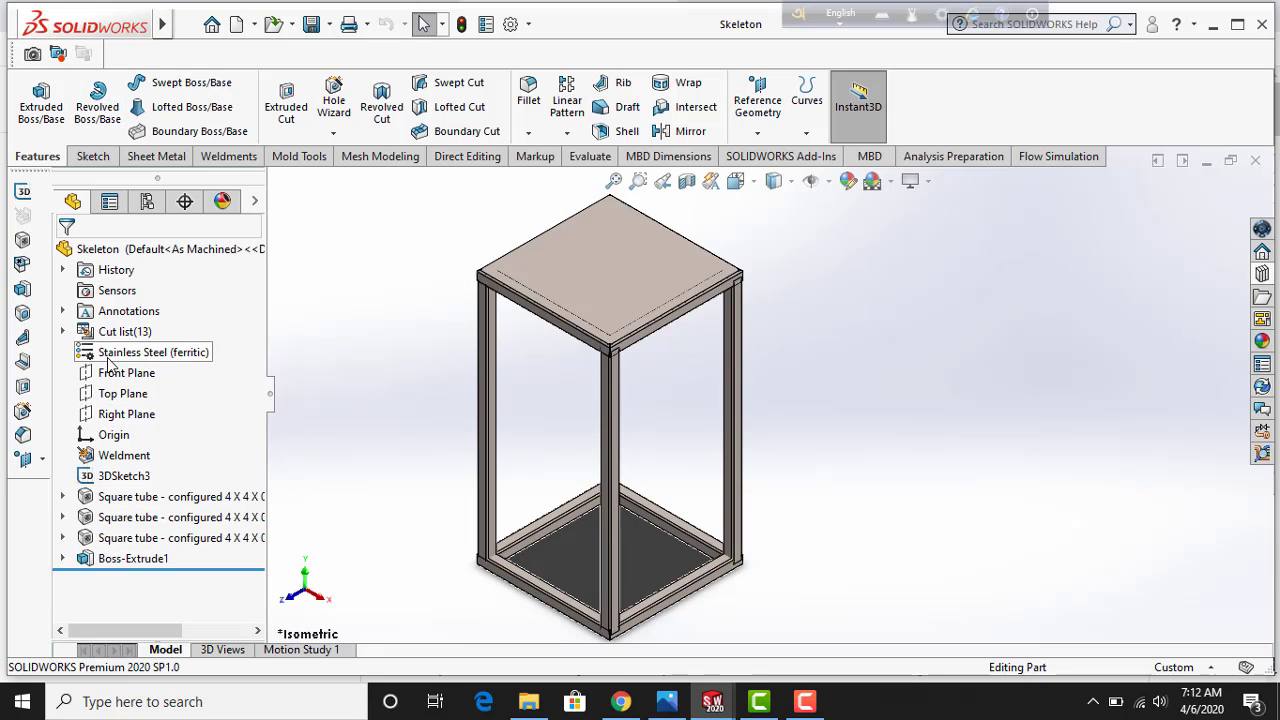
click(120, 496)
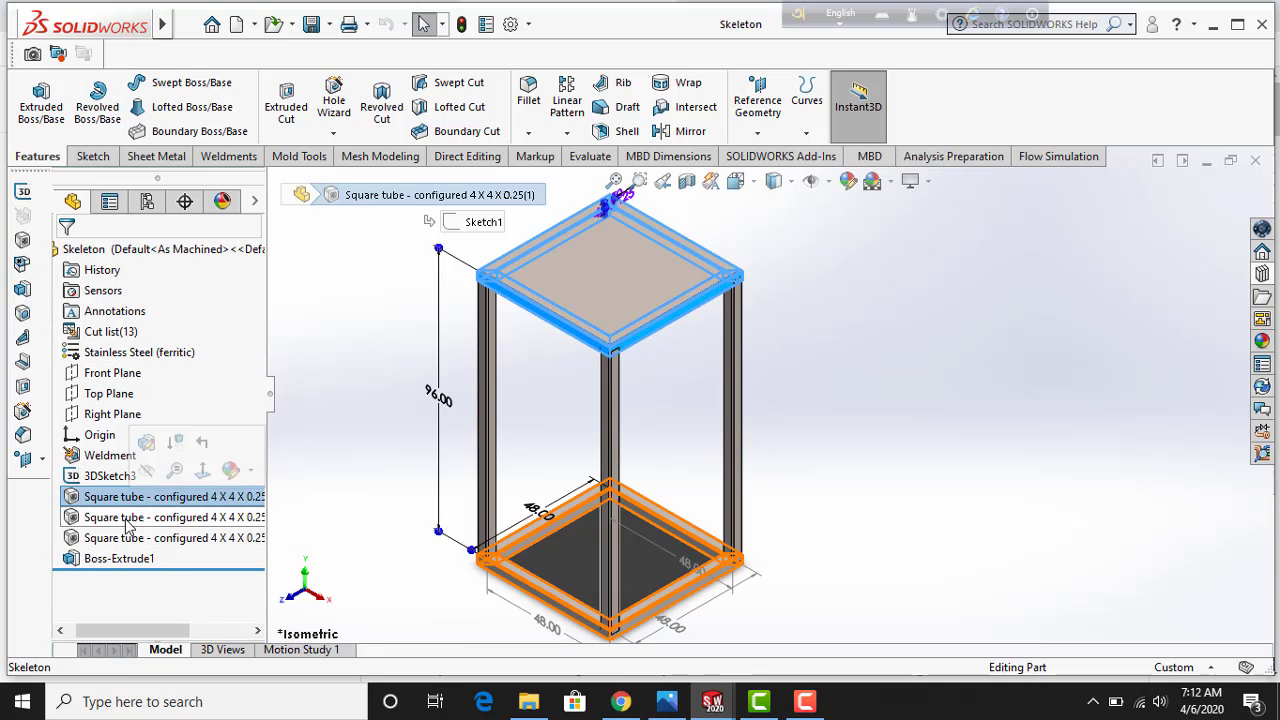
click(100, 558)
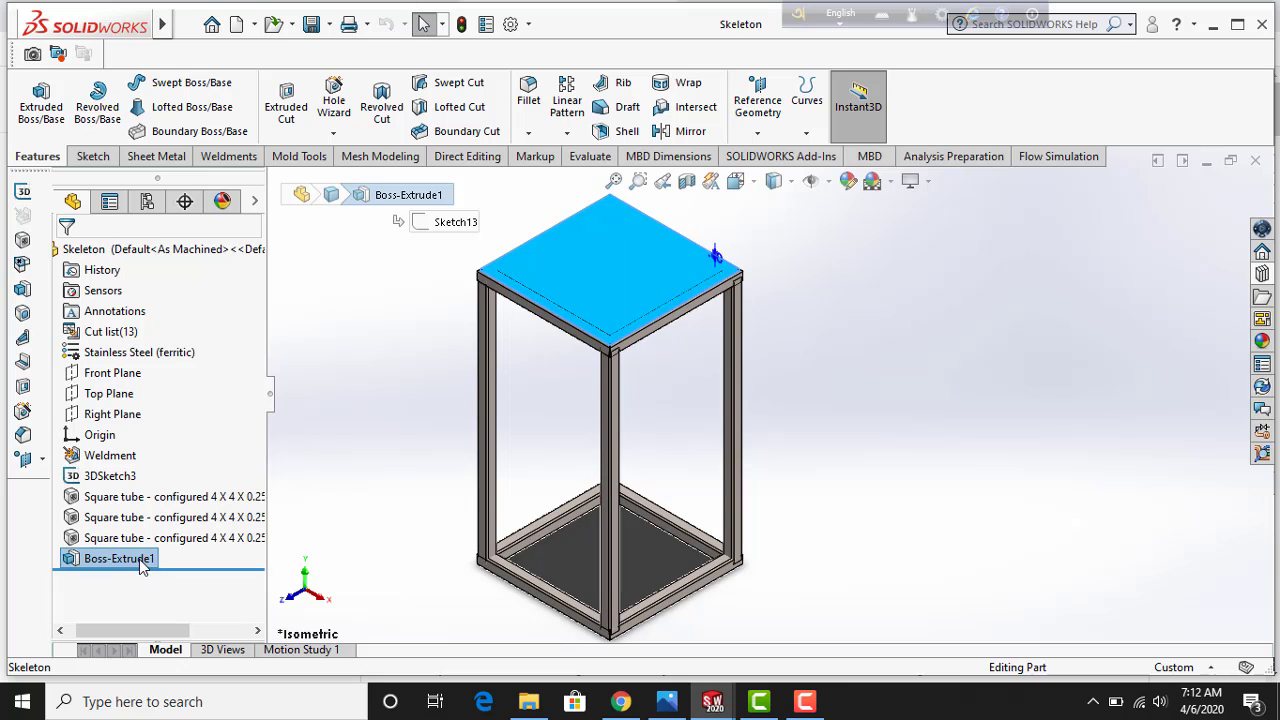
right_click(140, 565)
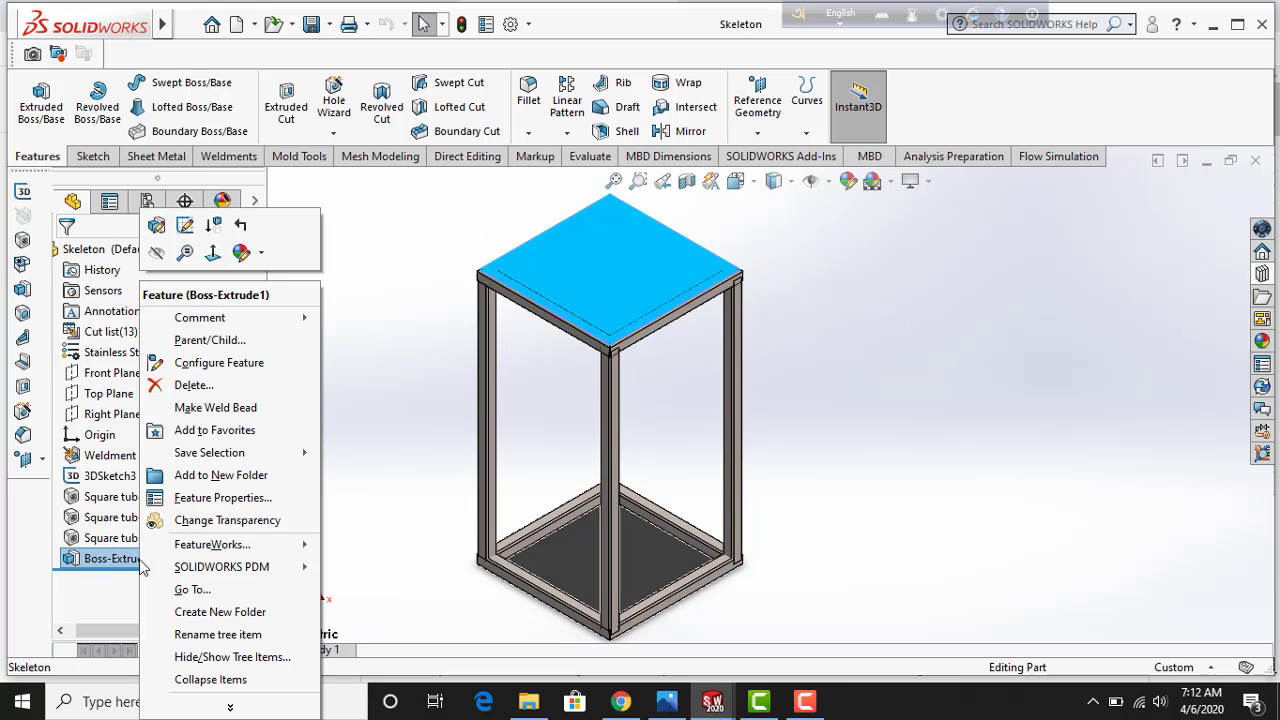
click(372, 440)
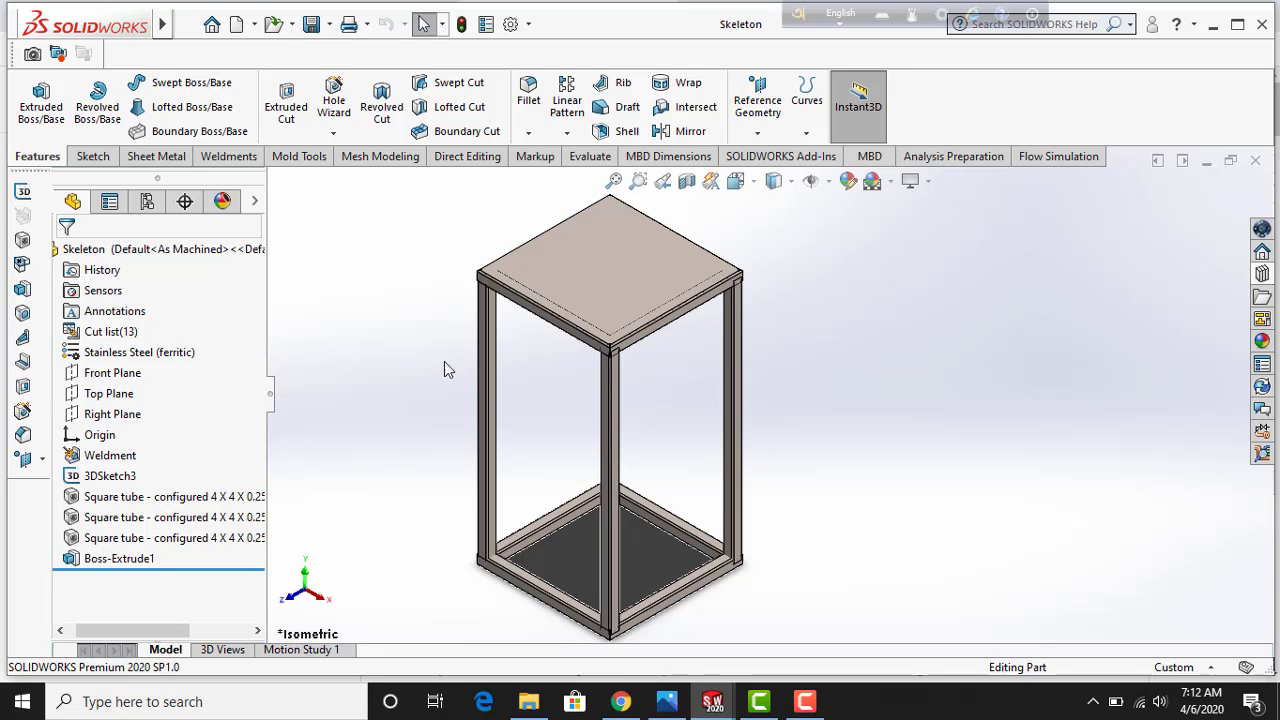
click(1263, 254)
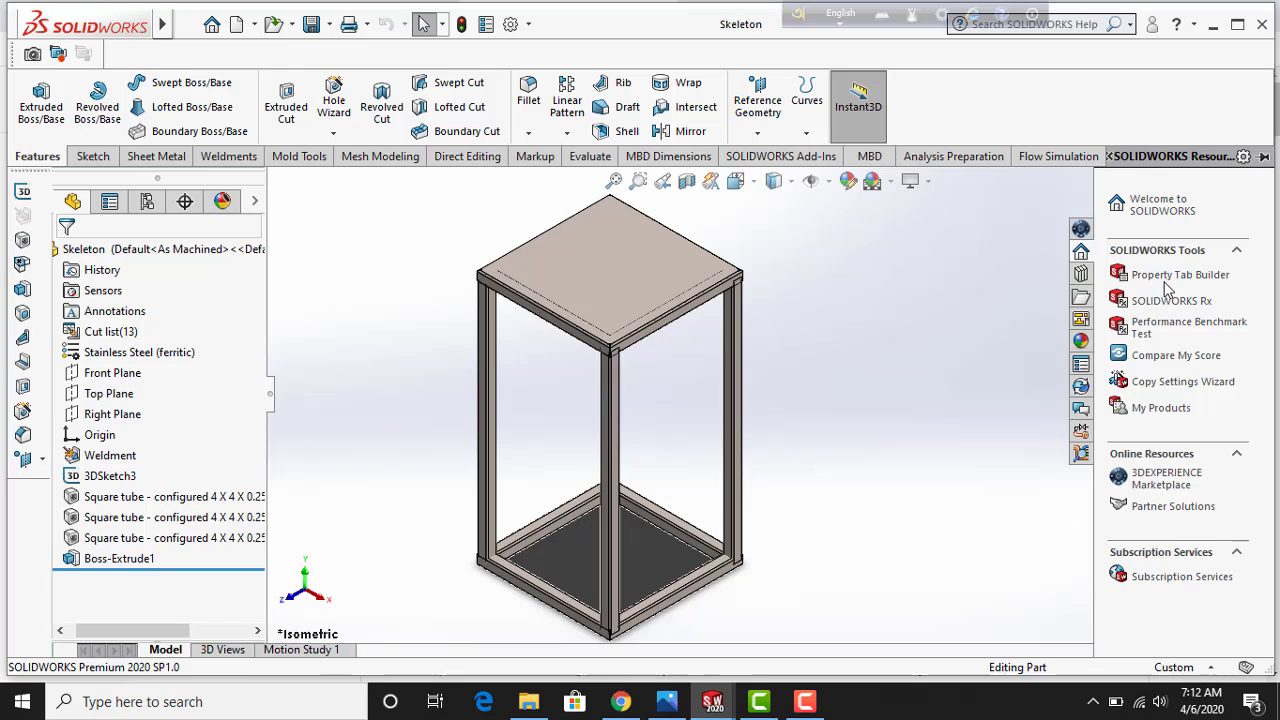
click(1080, 273)
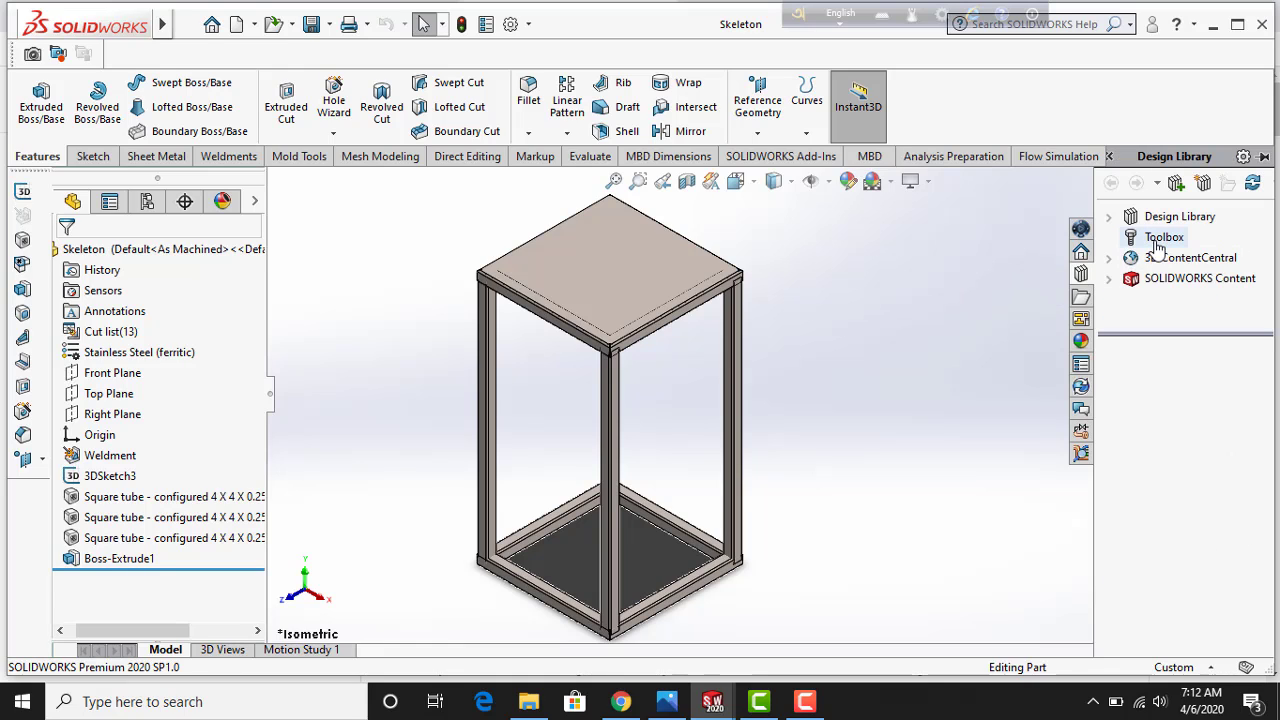
click(1172, 220)
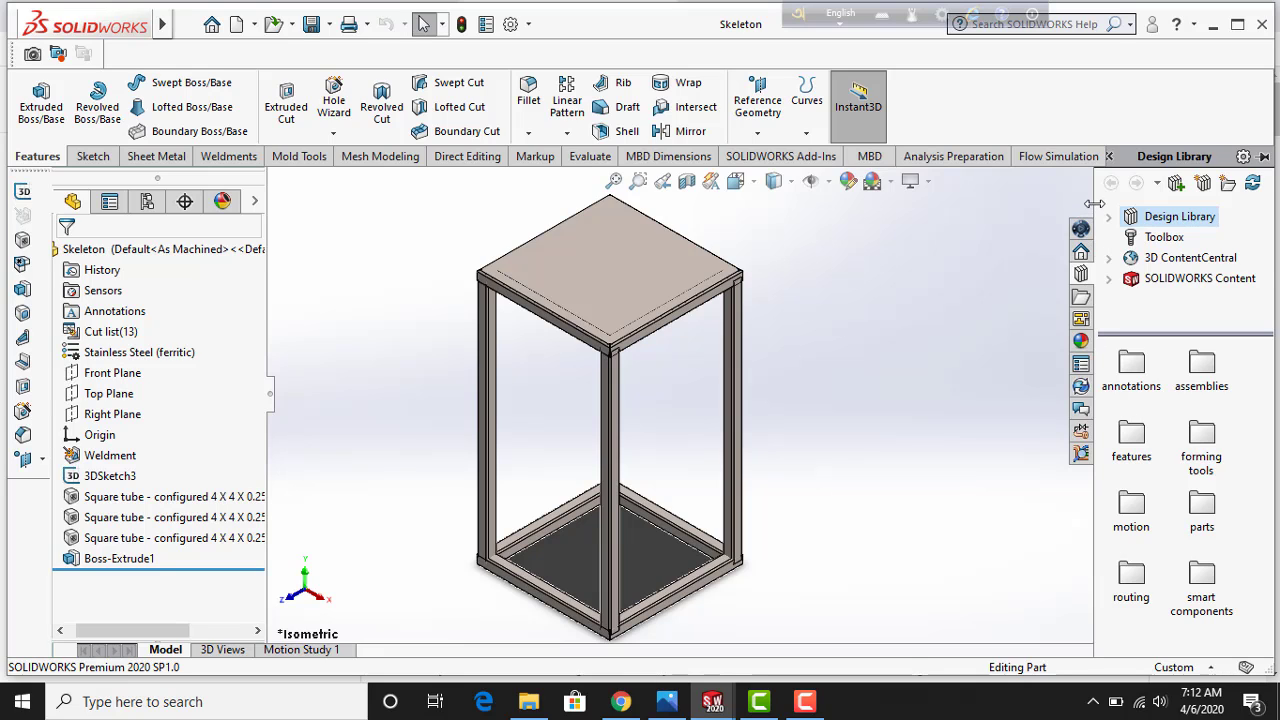
drag(1096, 210, 943, 222)
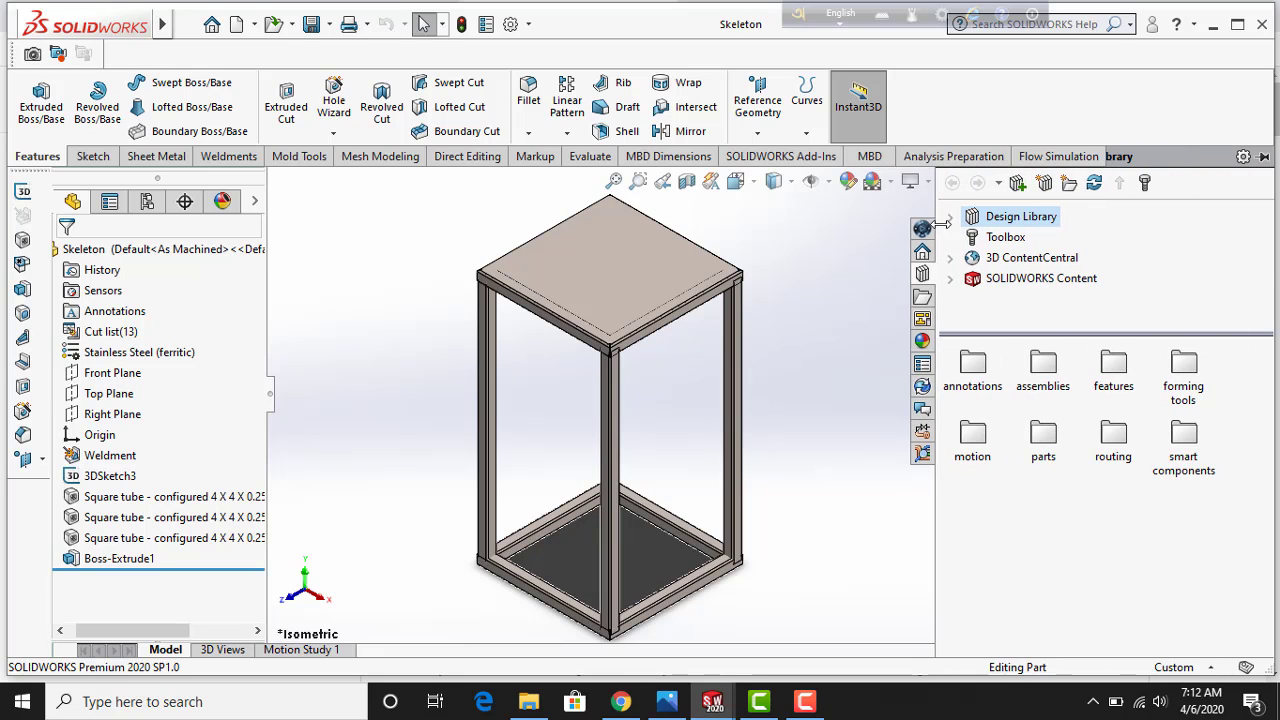
click(980, 389)
double_click(1042, 366)
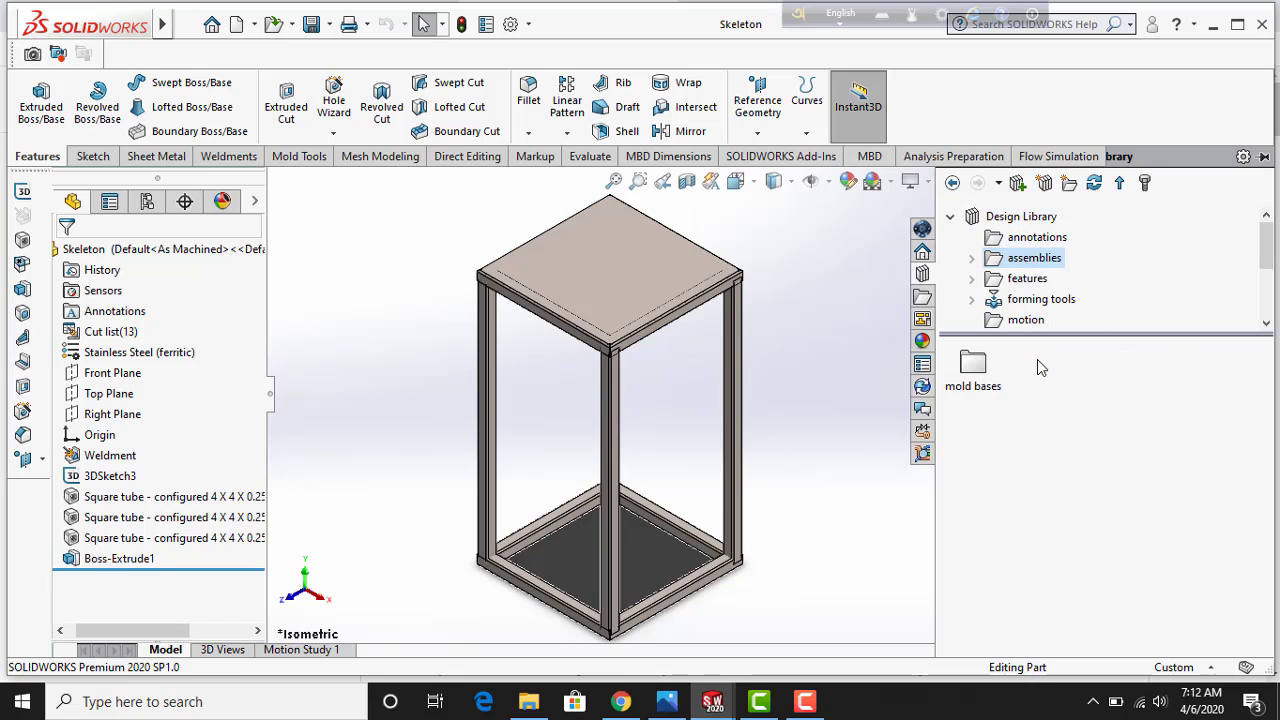
click(953, 183)
double_click(1108, 370)
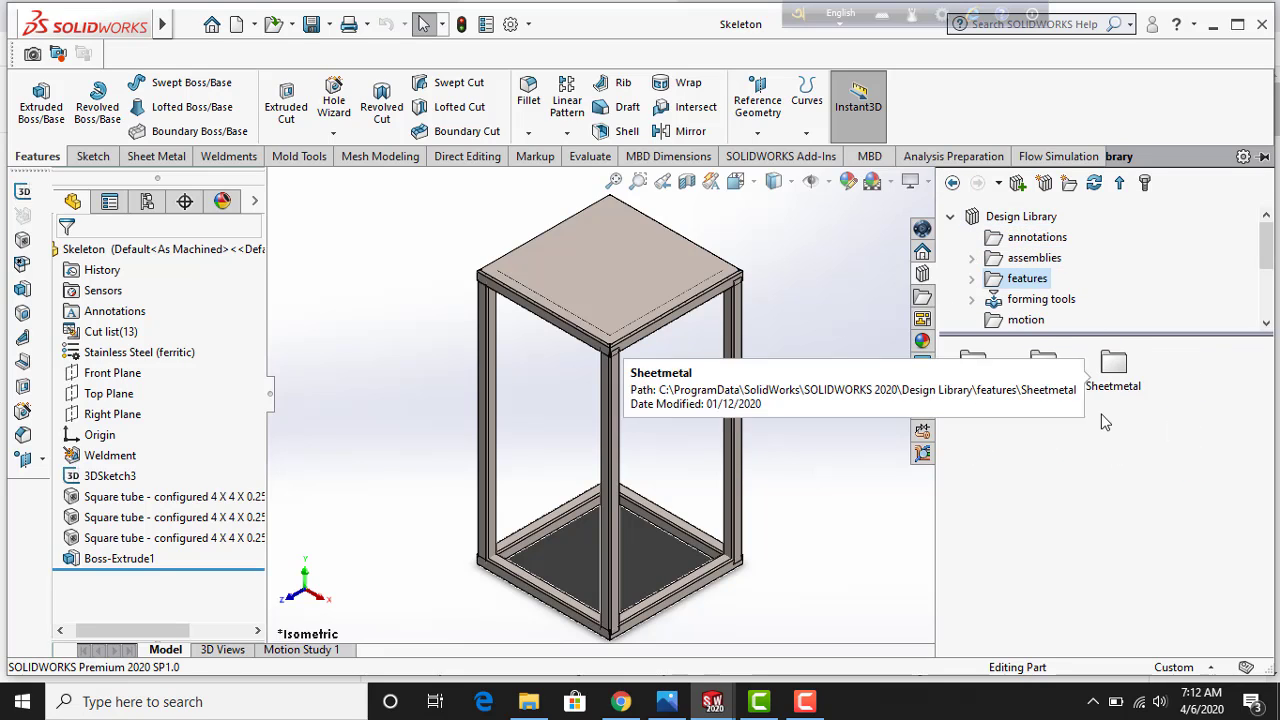
click(953, 184)
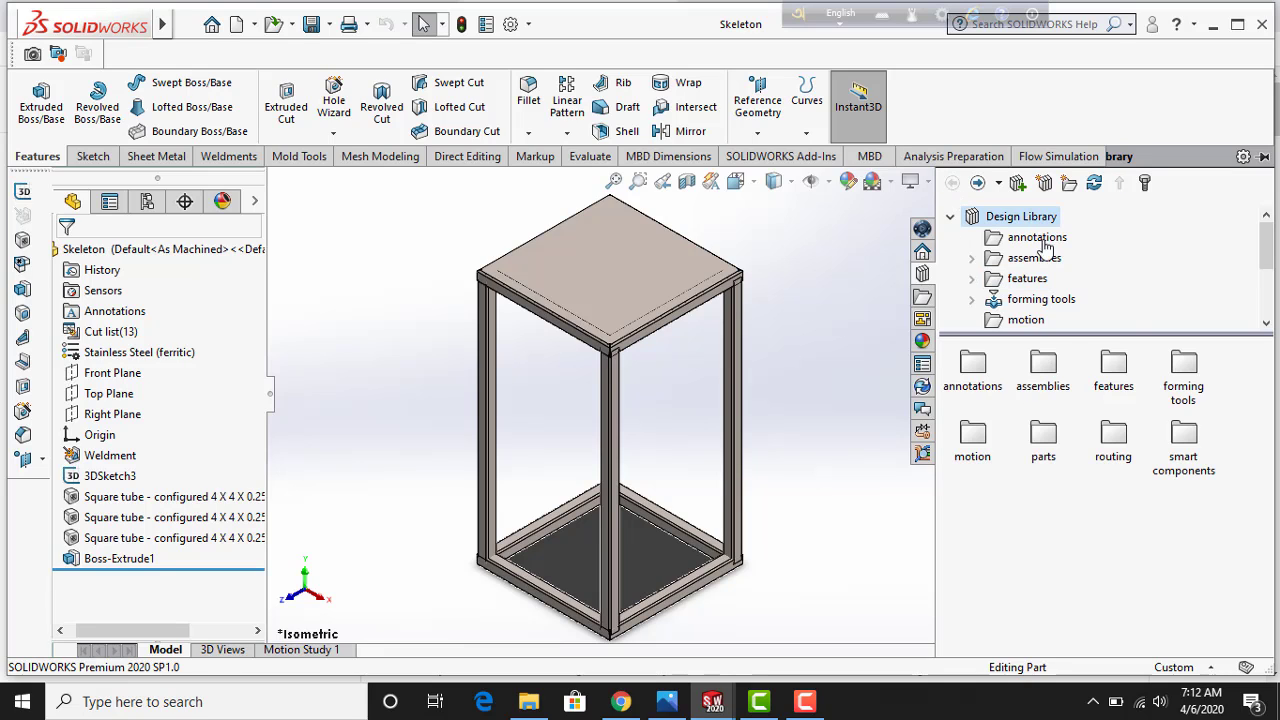
double_click(1124, 458)
double_click(1125, 437)
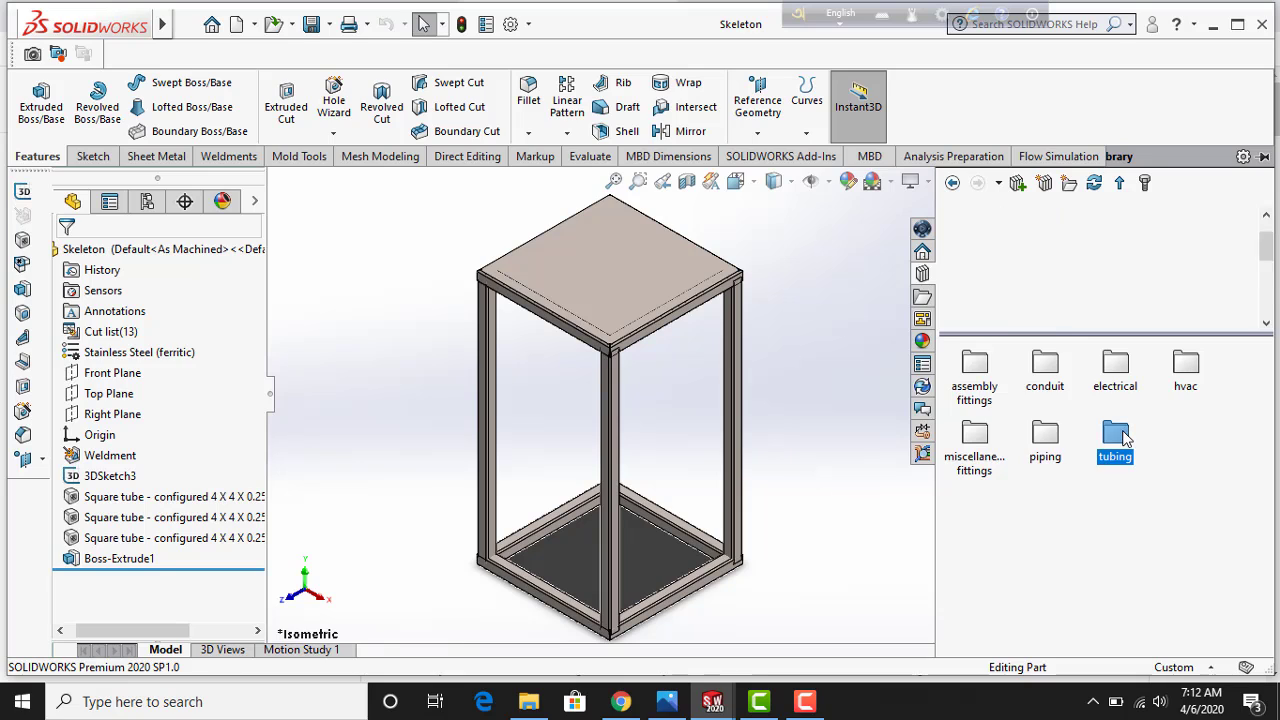
click(953, 183)
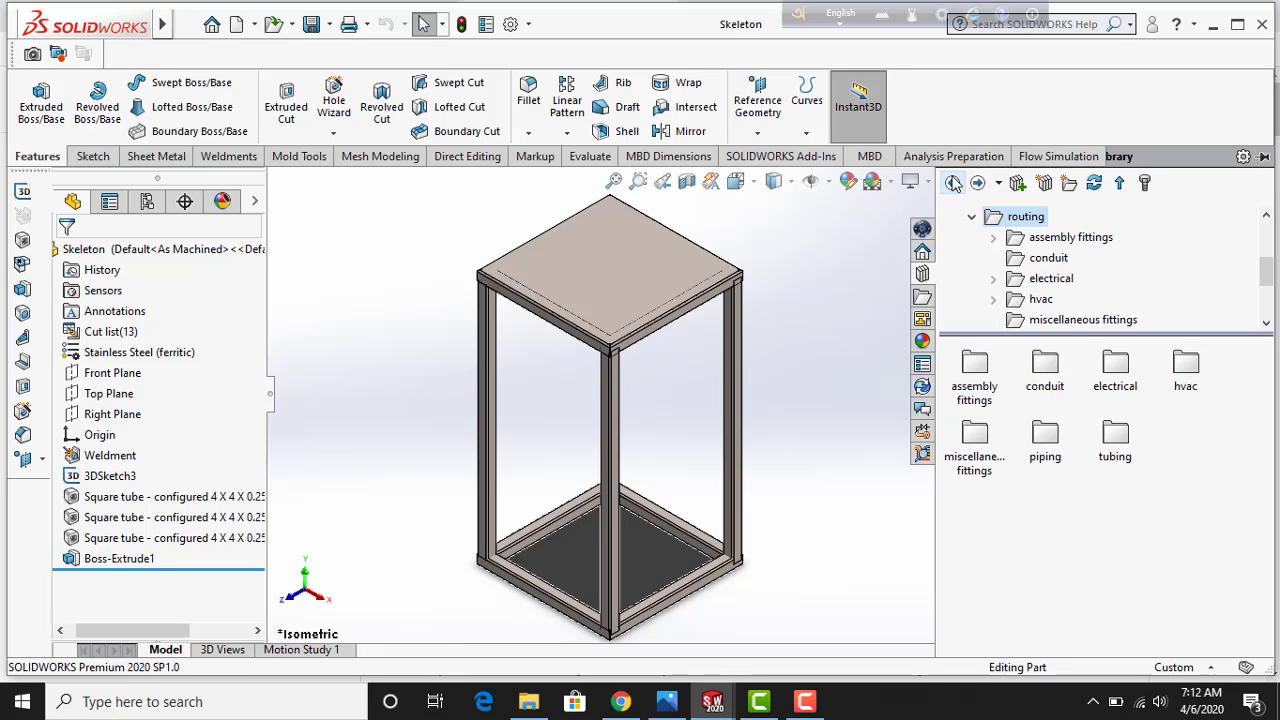
click(1113, 366)
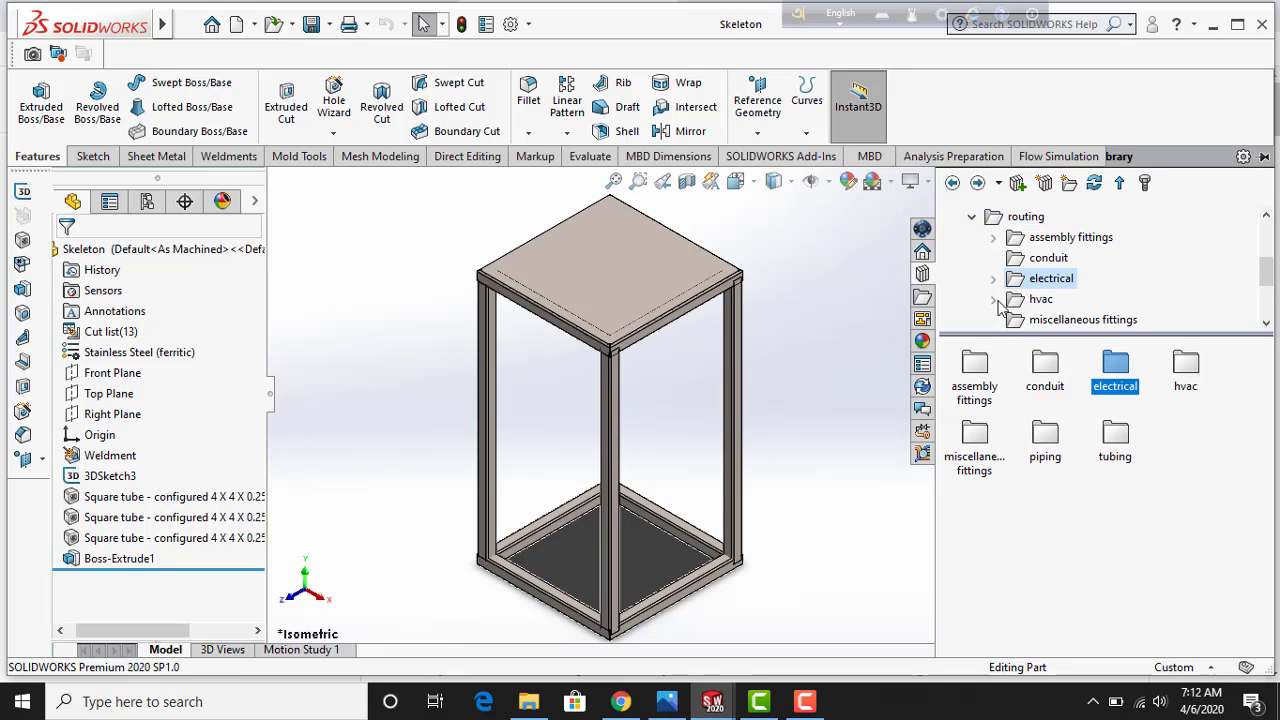
double_click(1118, 378)
scroll(1108, 475, down, 5)
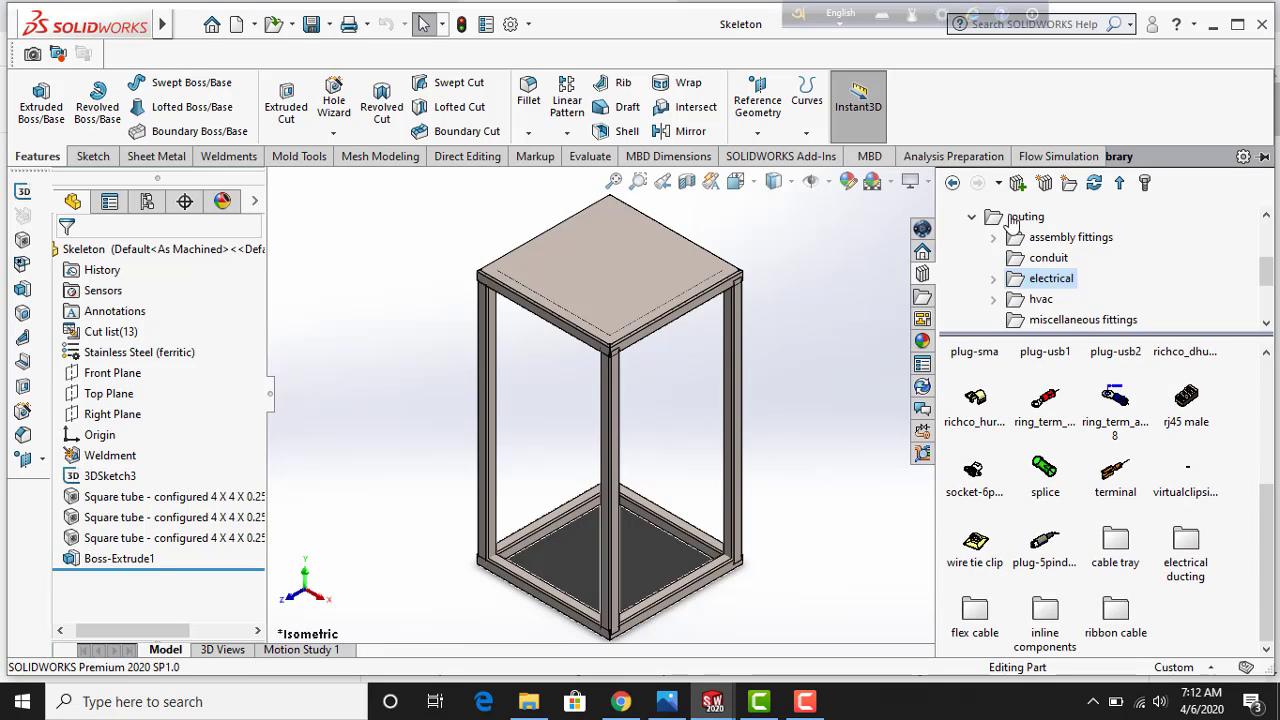
click(953, 183)
click(953, 183)
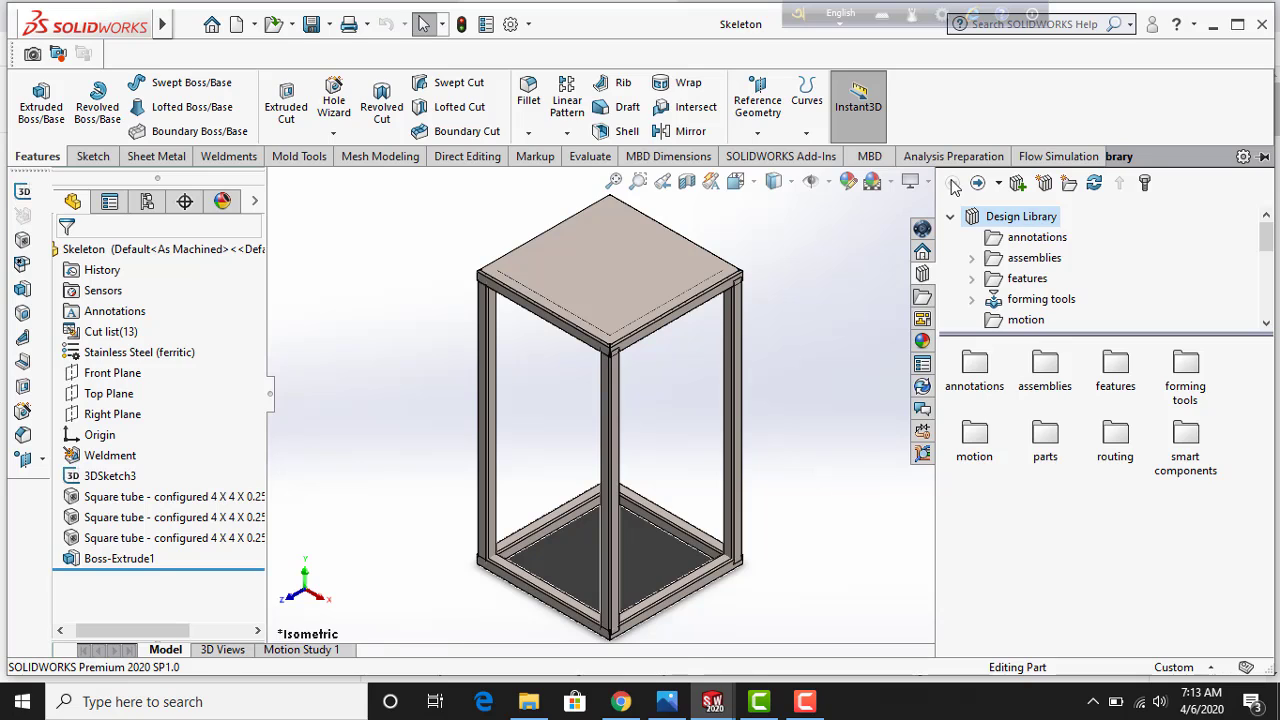
scroll(1055, 285, down, 3)
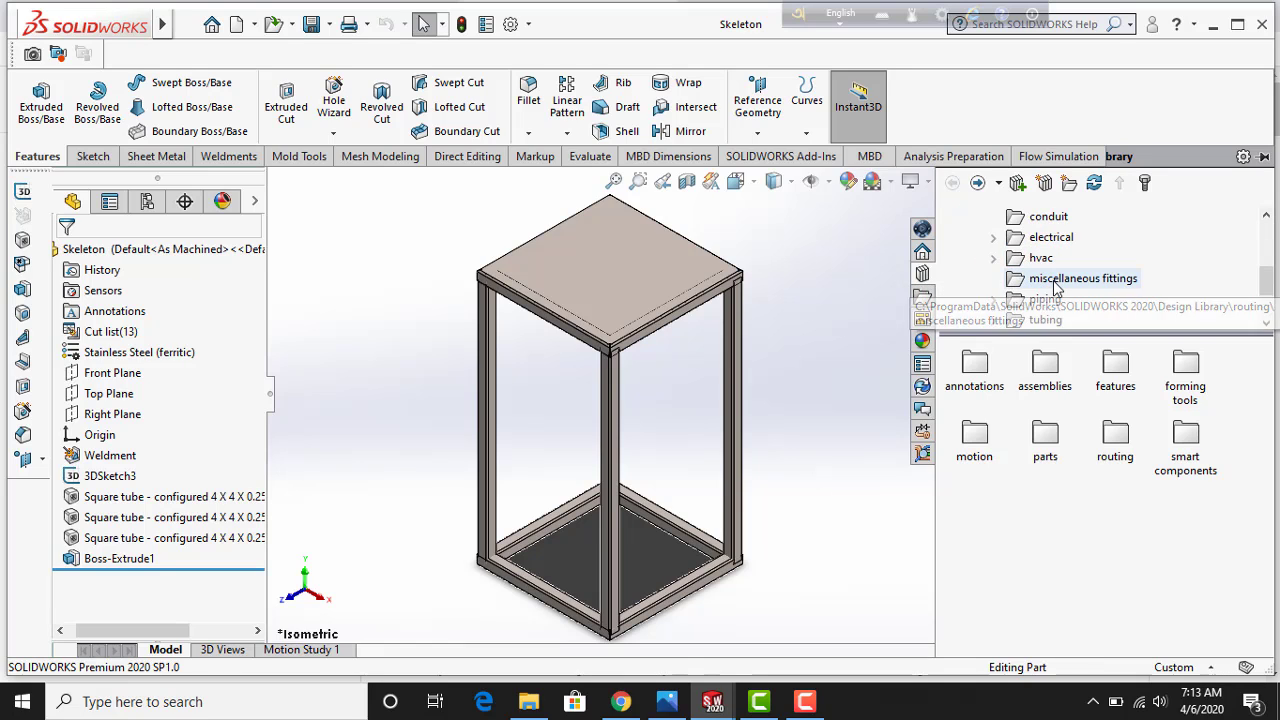
scroll(1055, 287, up, 1)
scroll(1055, 287, down, 3)
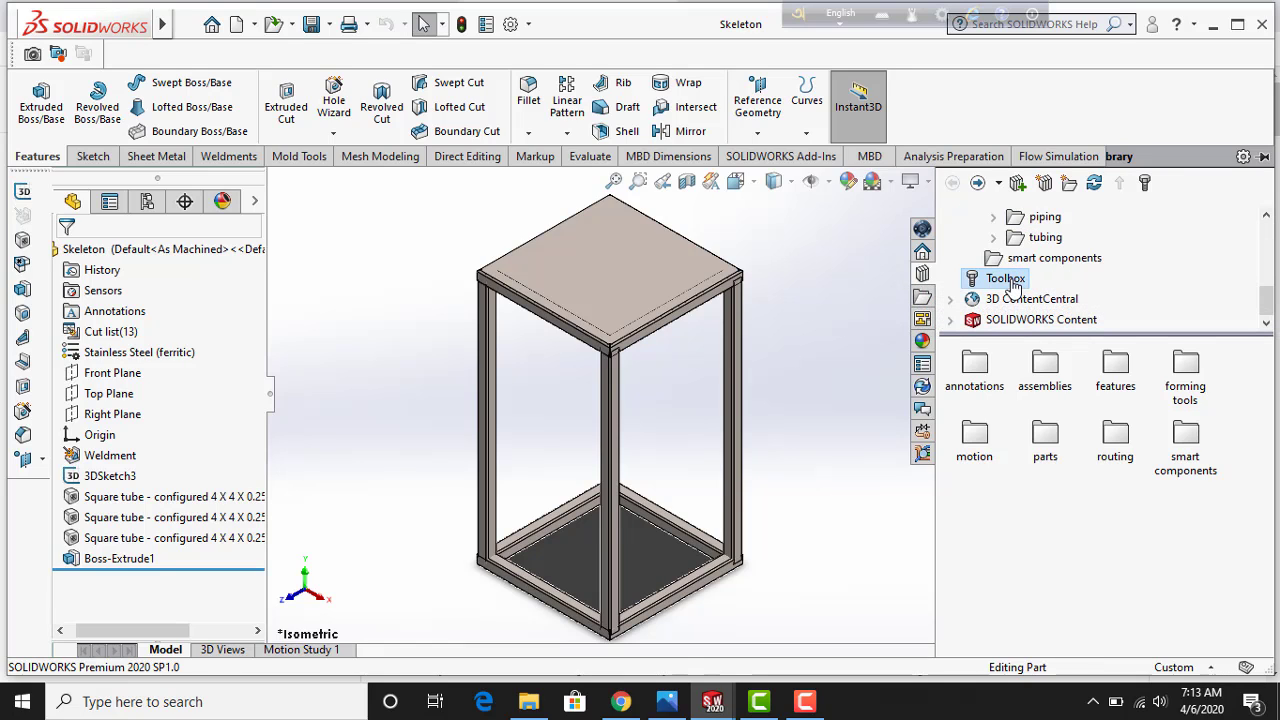
Load the Toolbox add-in and browse to ANSI Inch > Power Transmission > Gears
click(1013, 285)
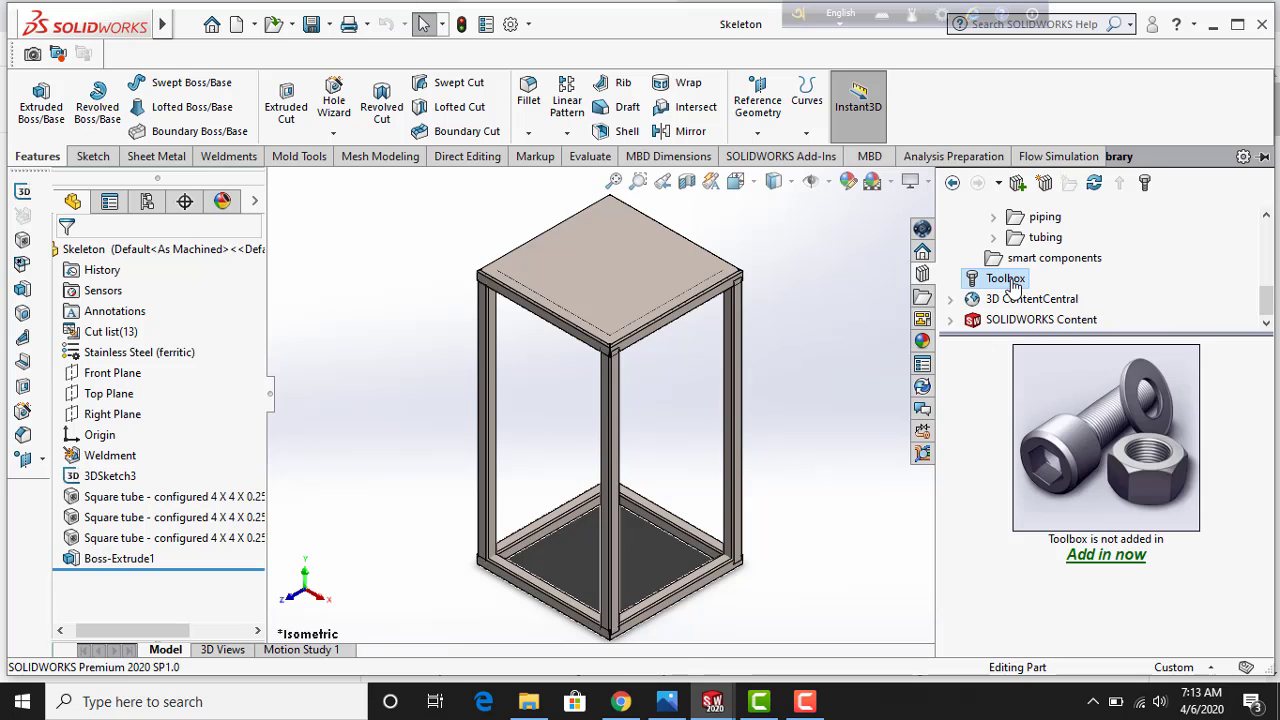
click(1118, 557)
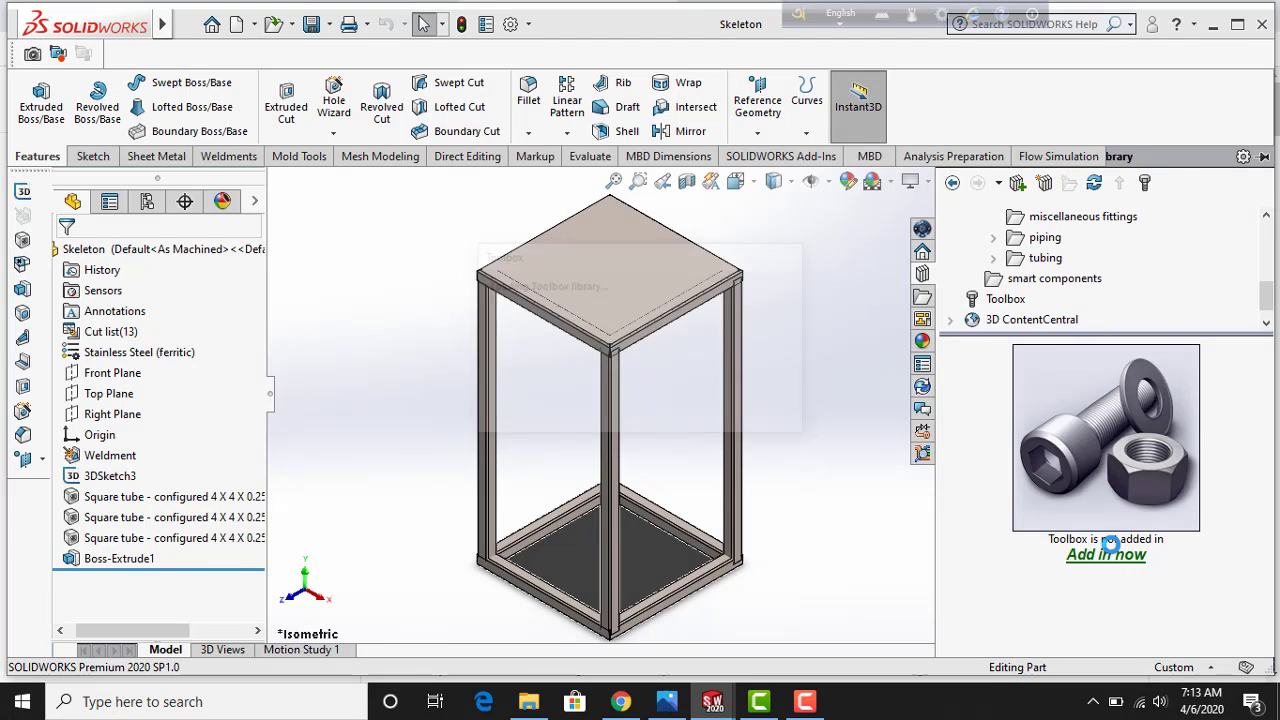
scroll(1100, 540, down, 3)
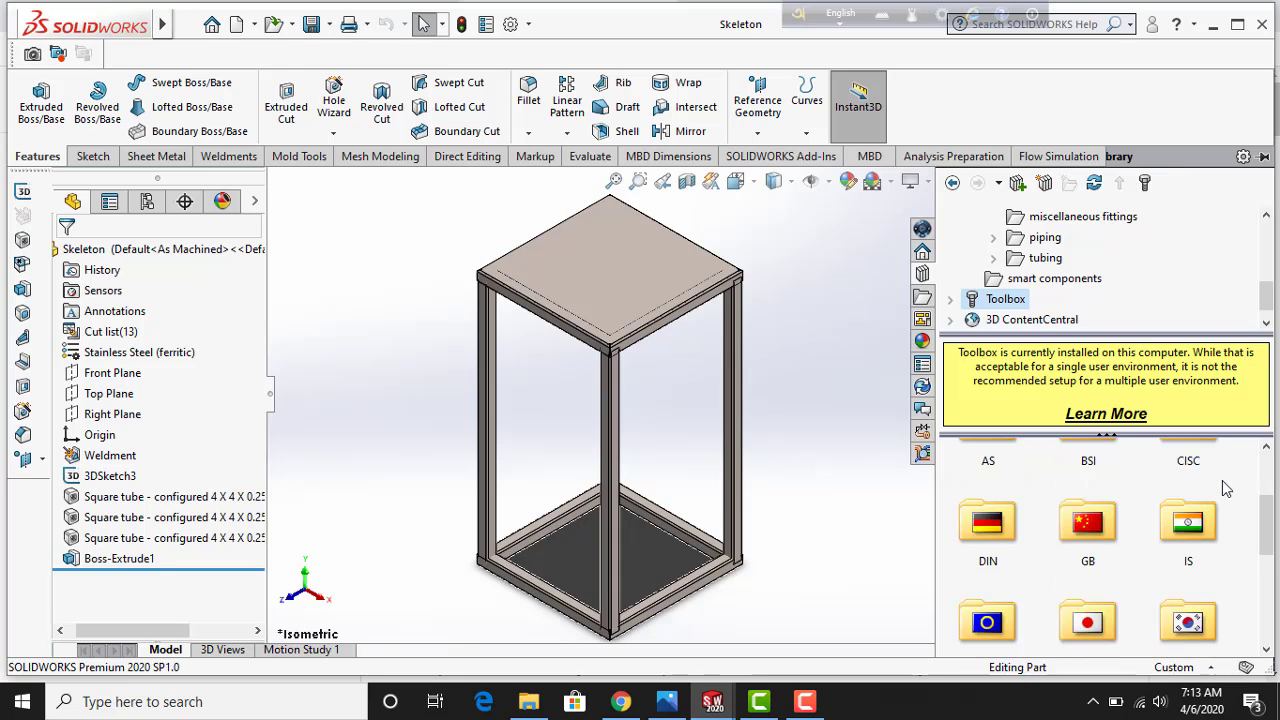
scroll(1100, 530, up, 3)
click(1083, 474)
double_click(1083, 474)
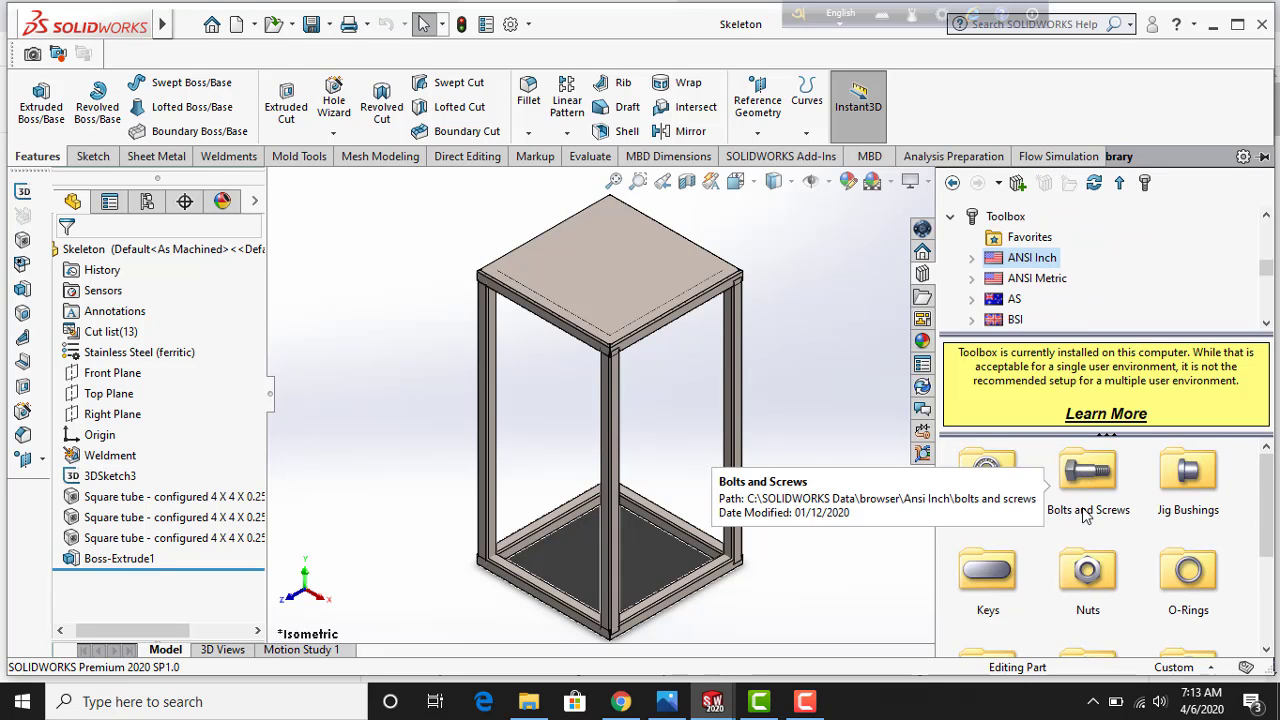
scroll(1153, 582, down, 3)
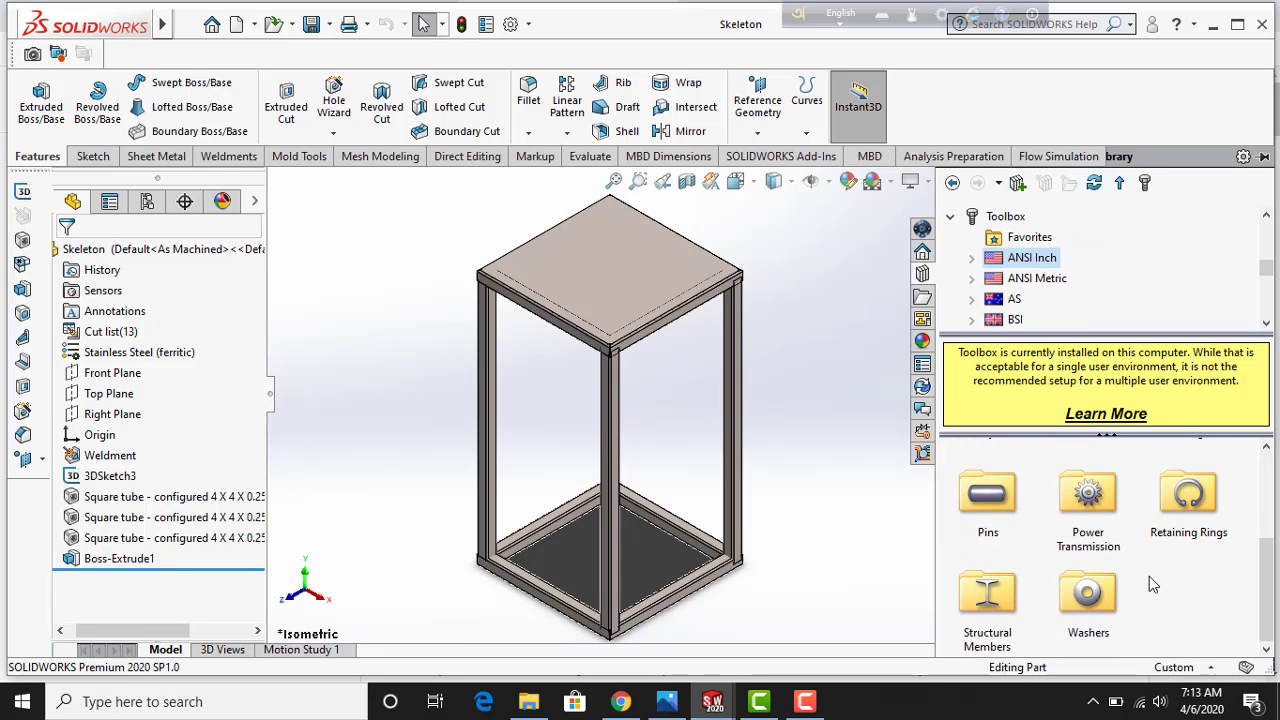
double_click(1097, 507)
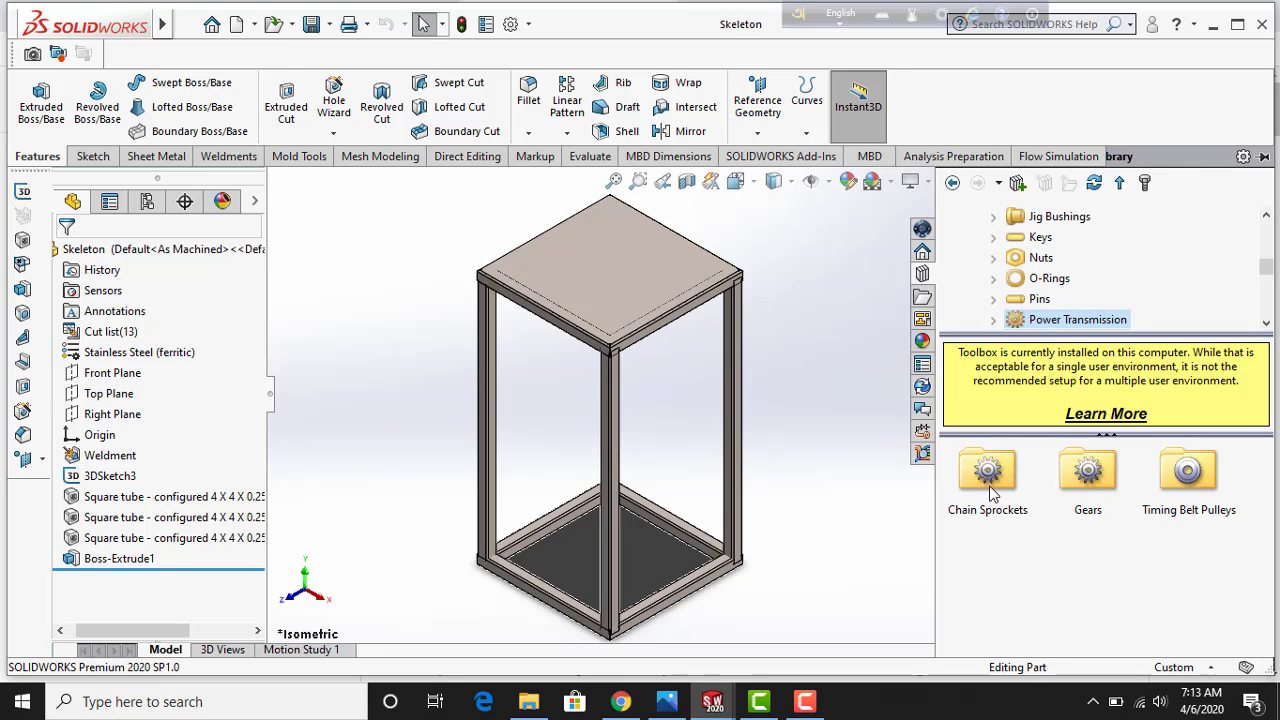
double_click(1118, 468)
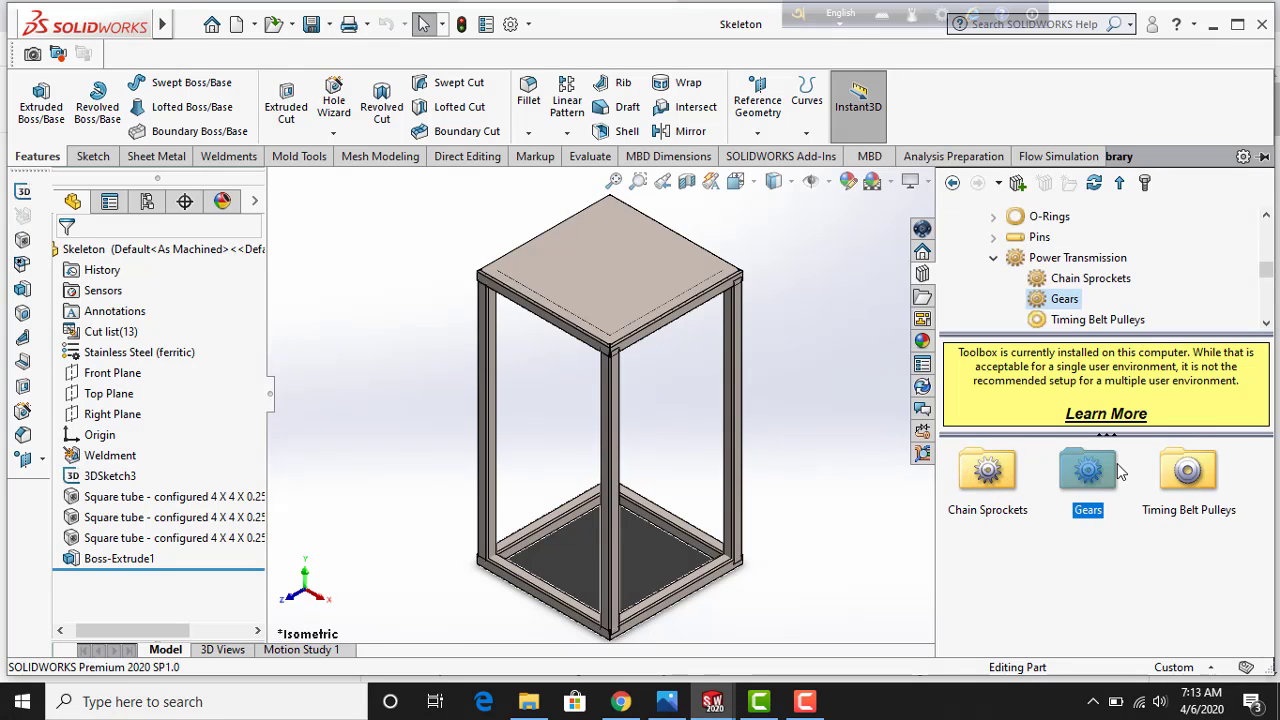
scroll(1208, 524, down, 2)
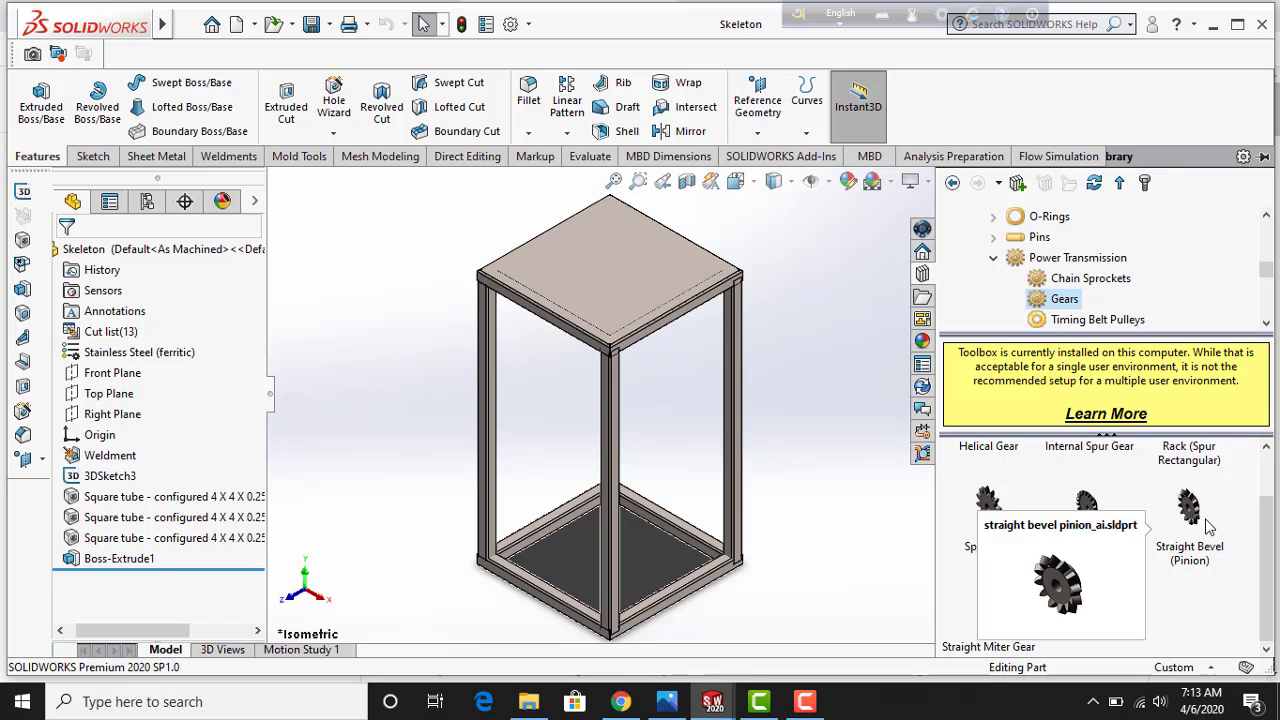
scroll(1208, 524, up, 1)
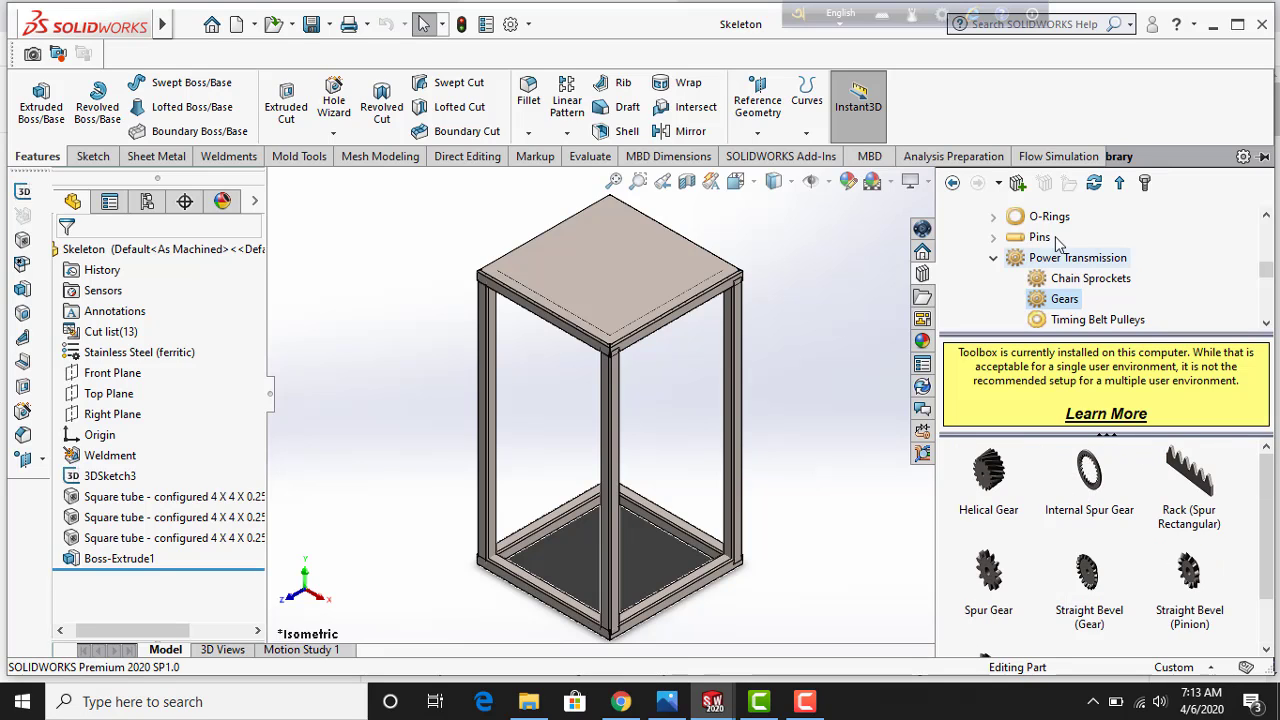
Insert Rack (Spur Rectangular) into Skeleton as a derived part, keeping the base part's units
drag(1213, 497, 833, 405)
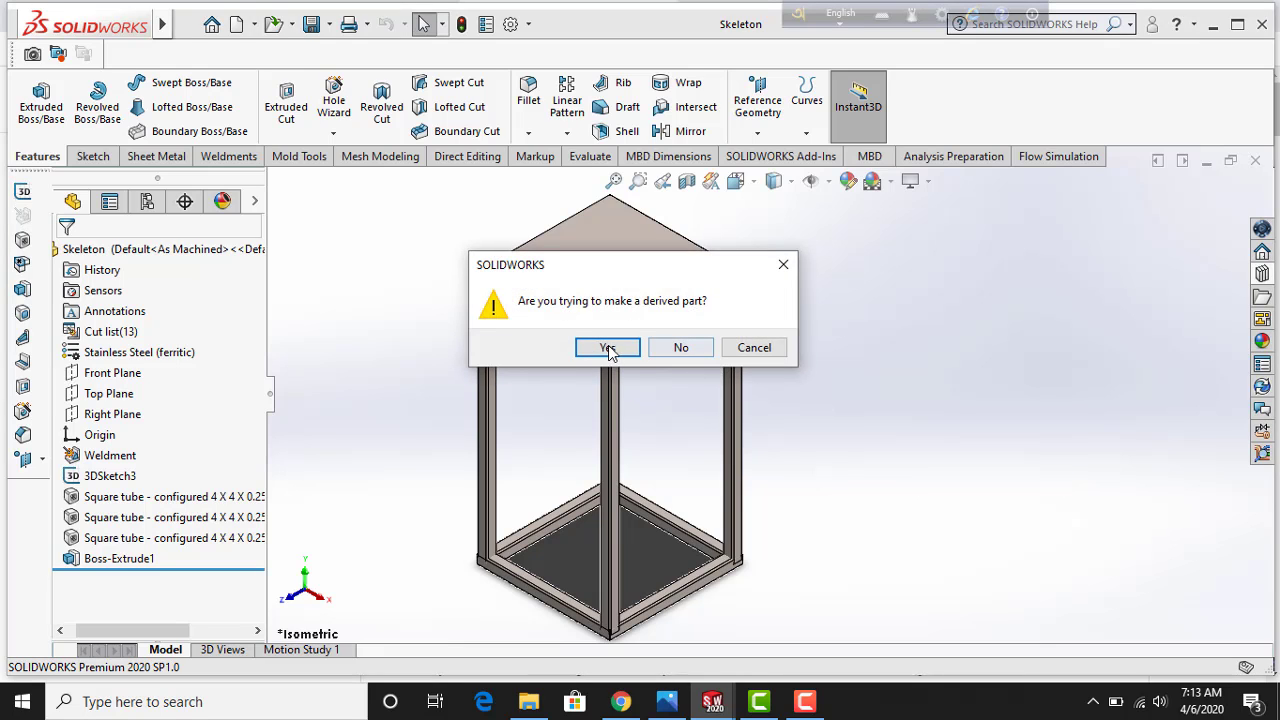
click(607, 348)
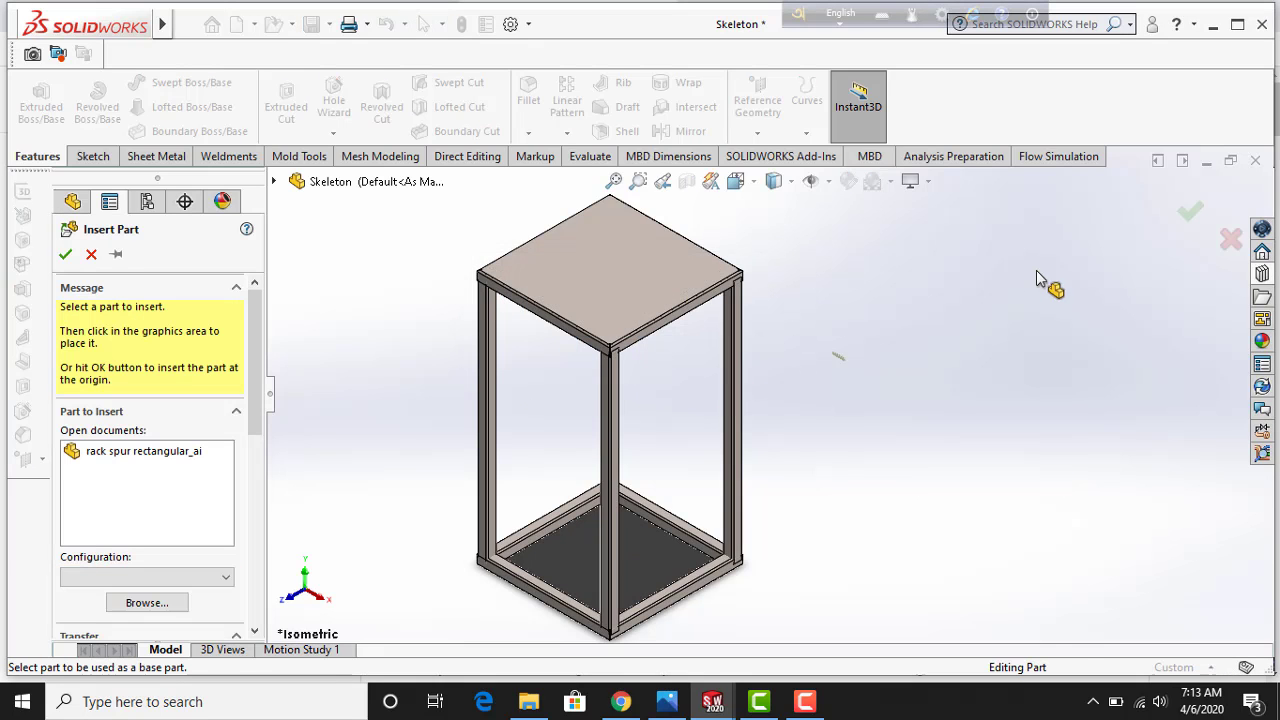
scroll(990, 350, down, 5)
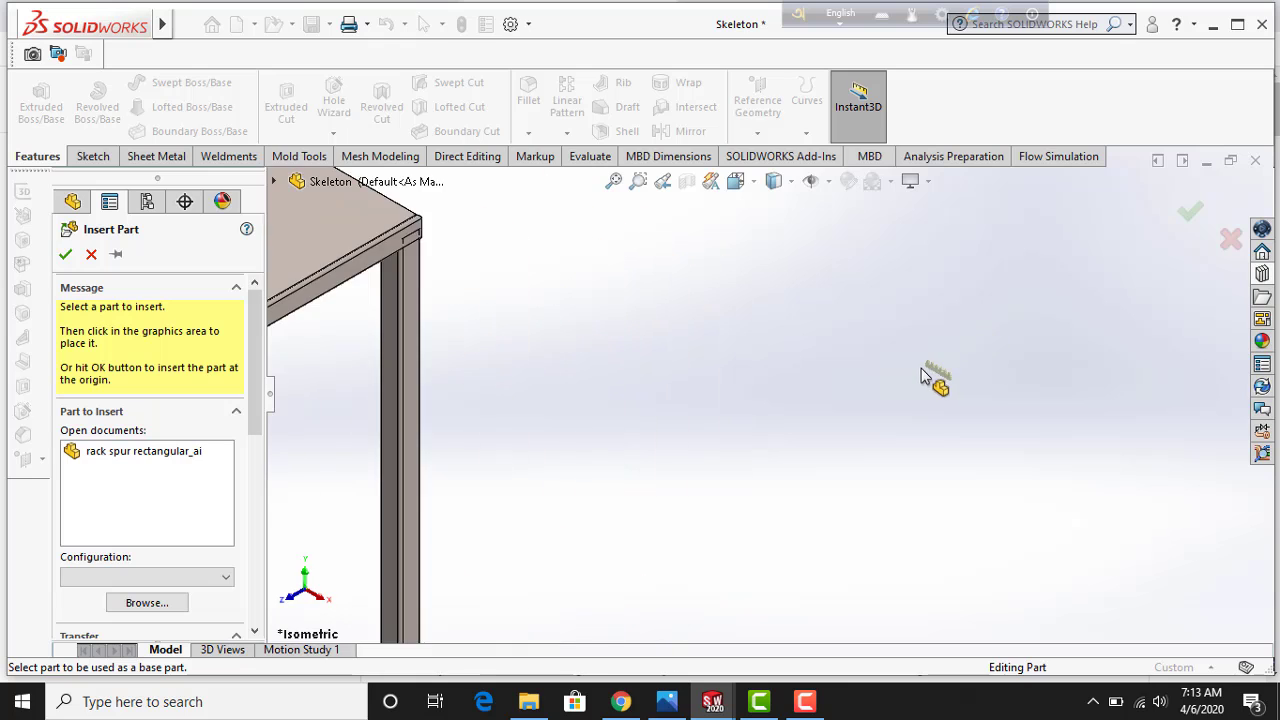
scroll(922, 376, down, 3)
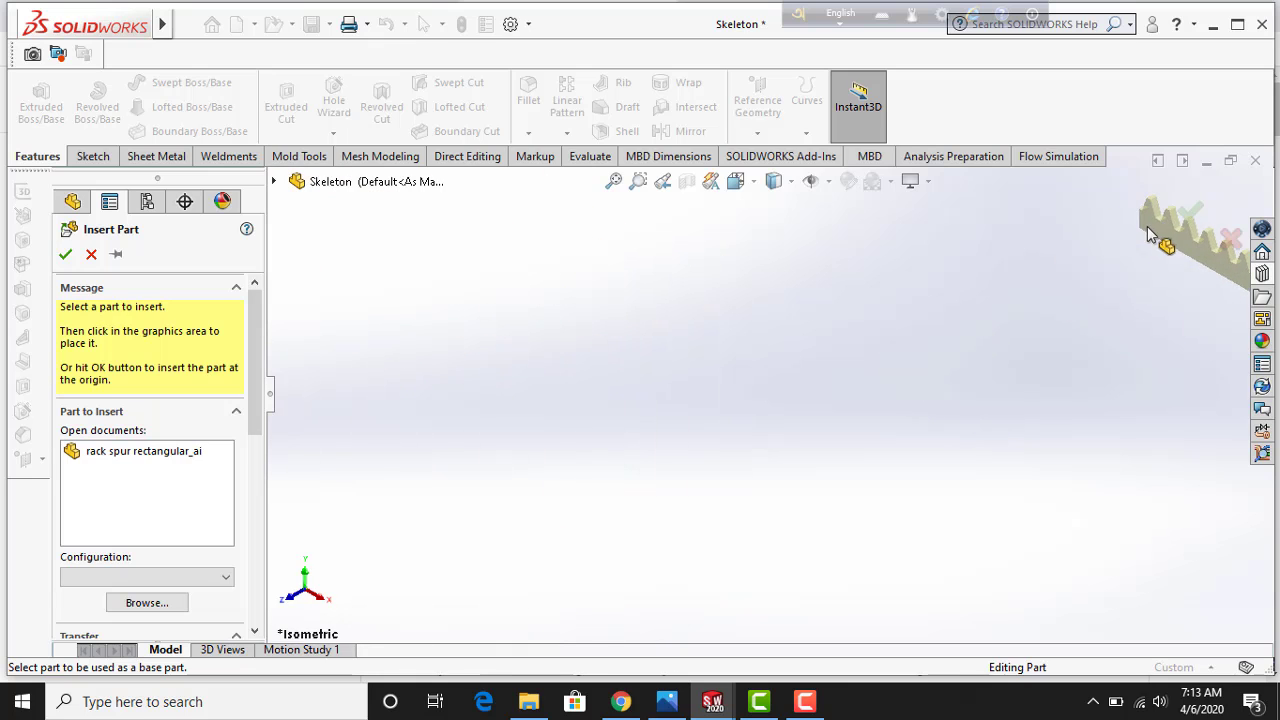
click(1160, 228)
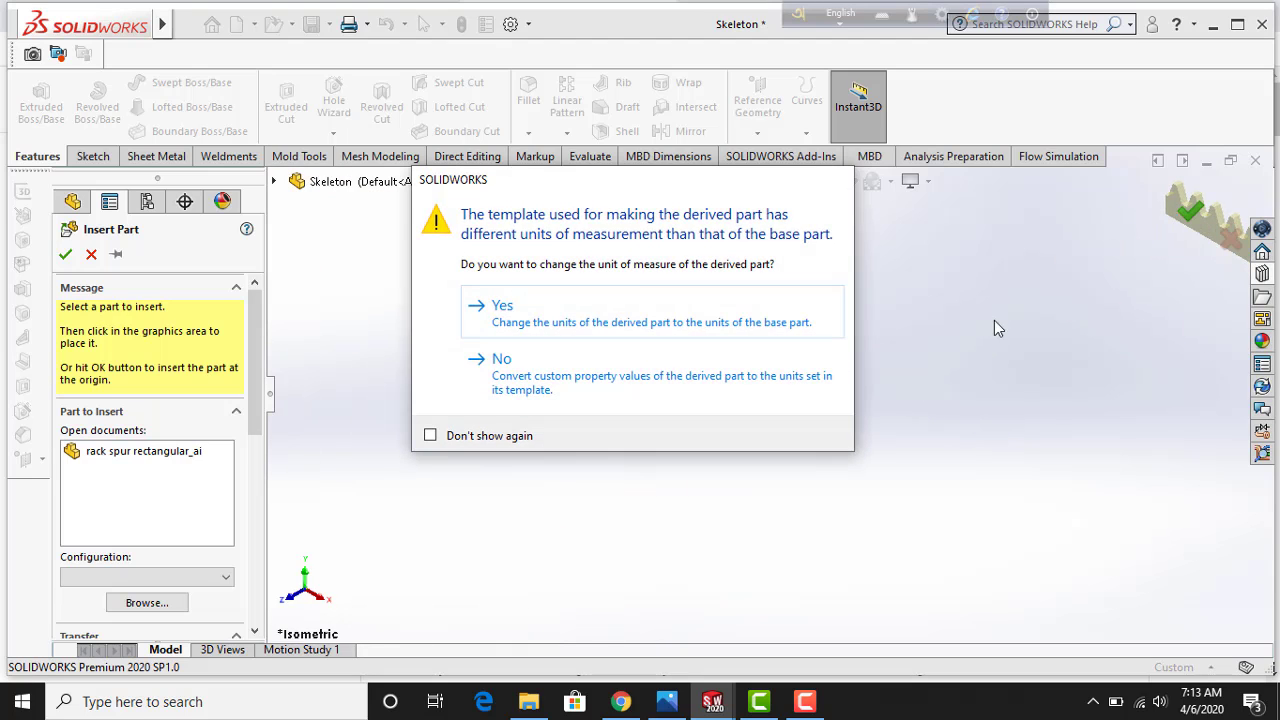
click(634, 316)
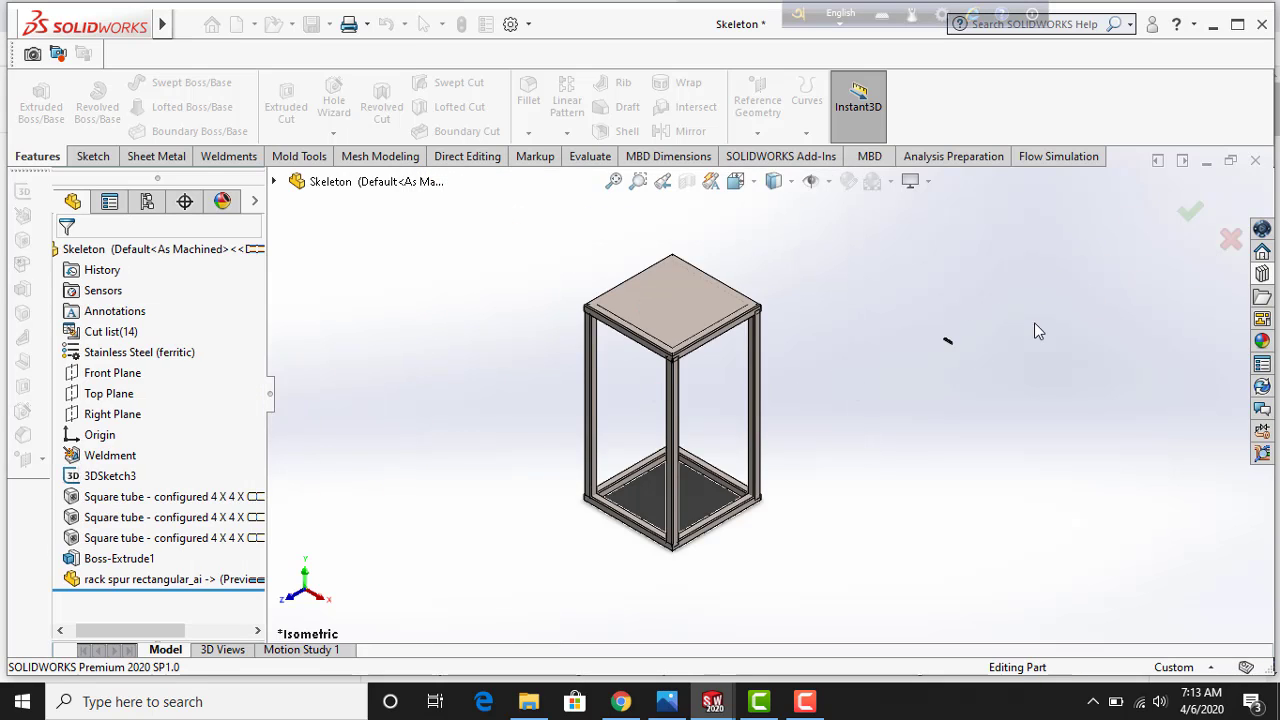
scroll(957, 345, down, 5)
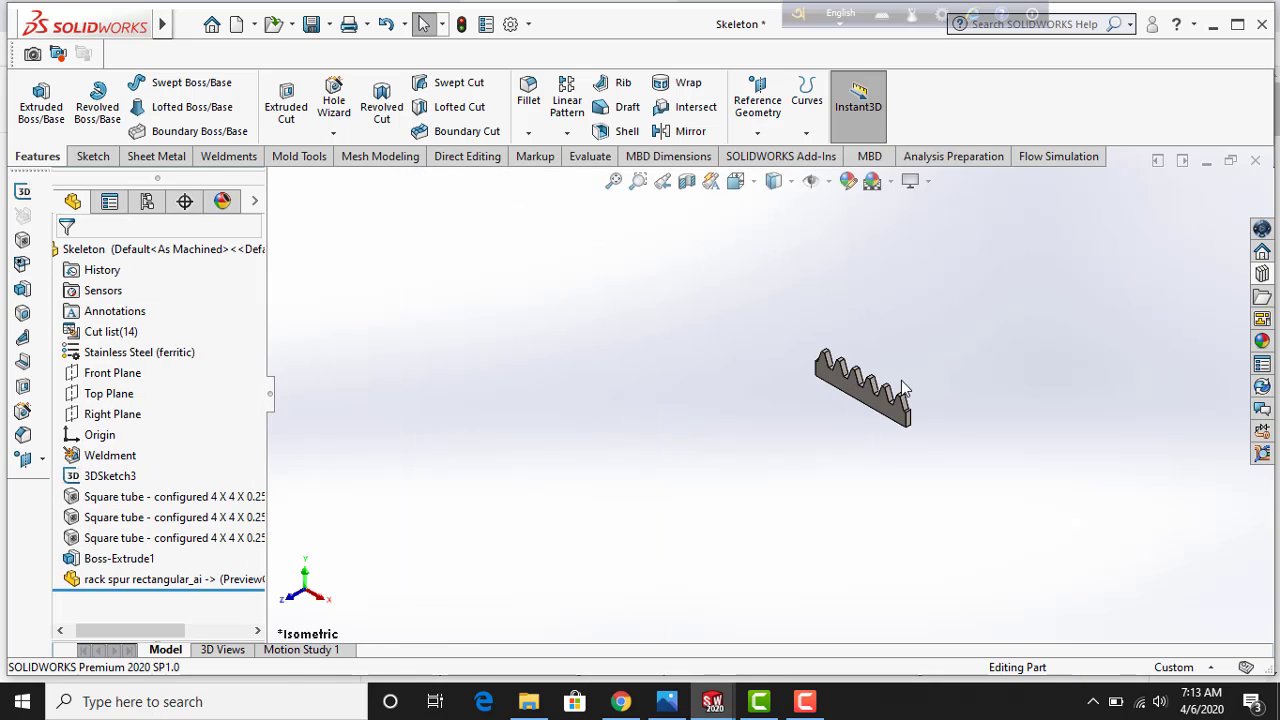
scroll(902, 386, up, 3)
scroll(902, 386, up, 2)
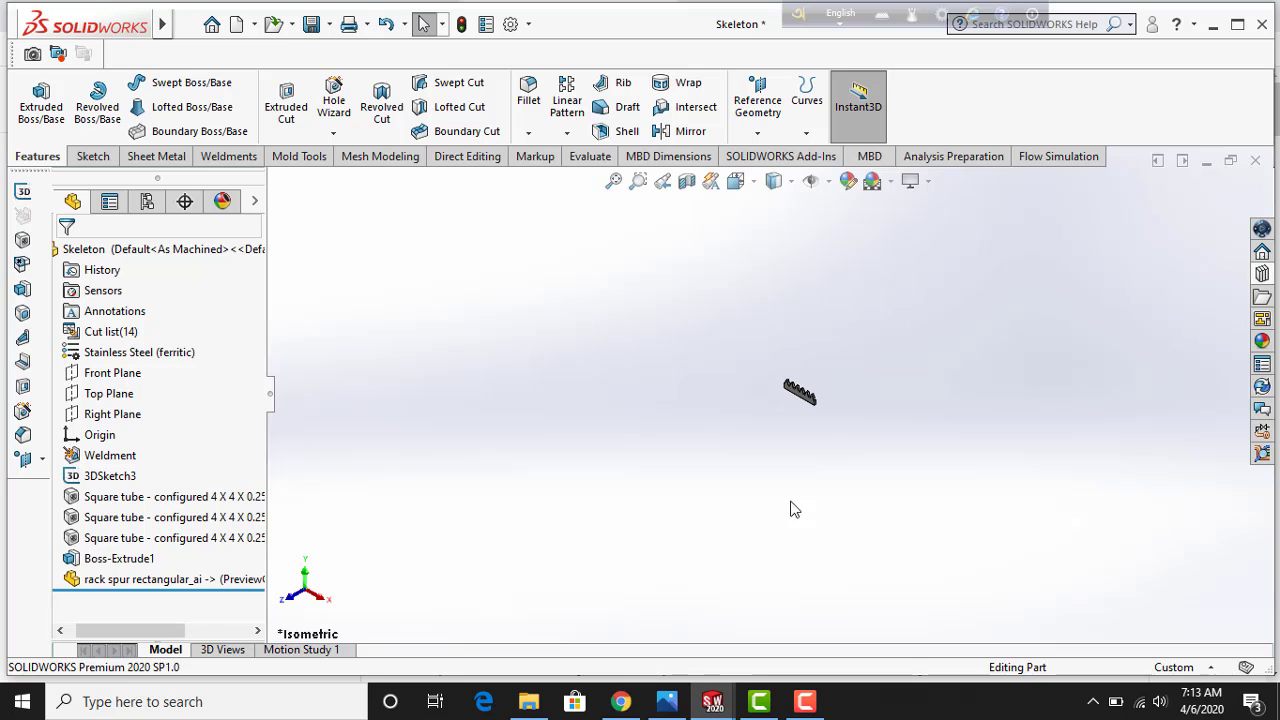
click(815, 705)
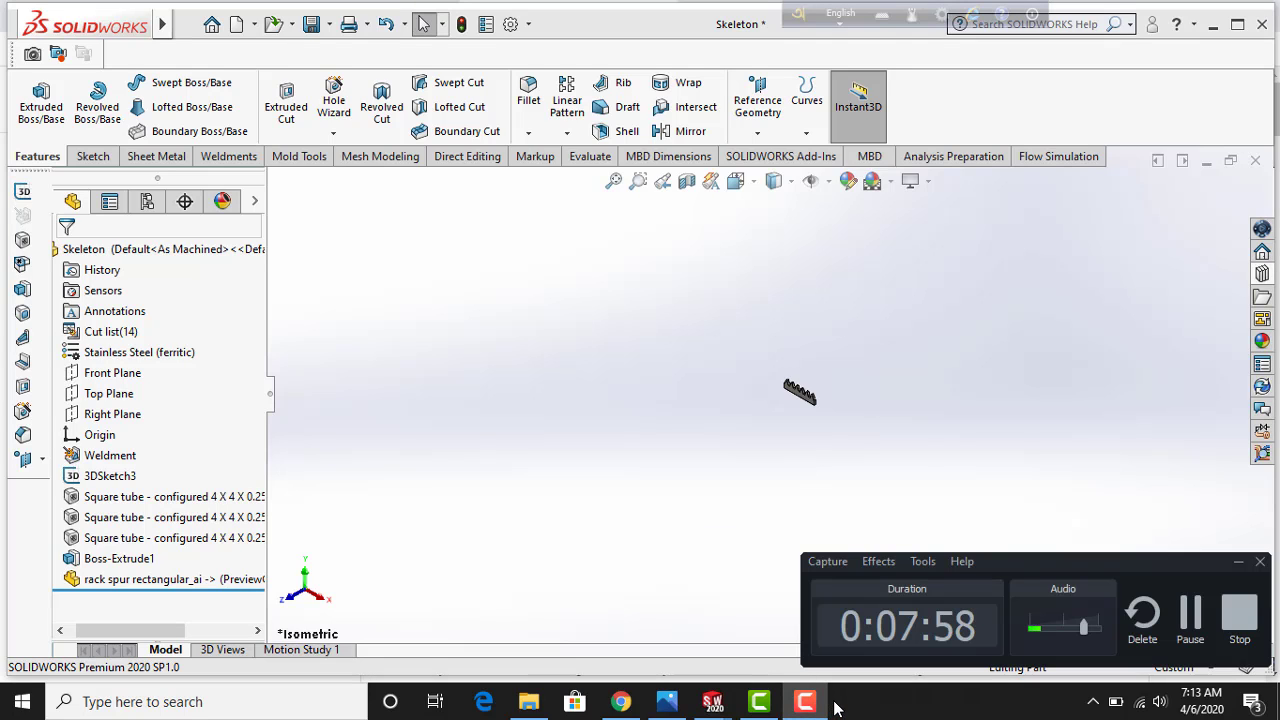